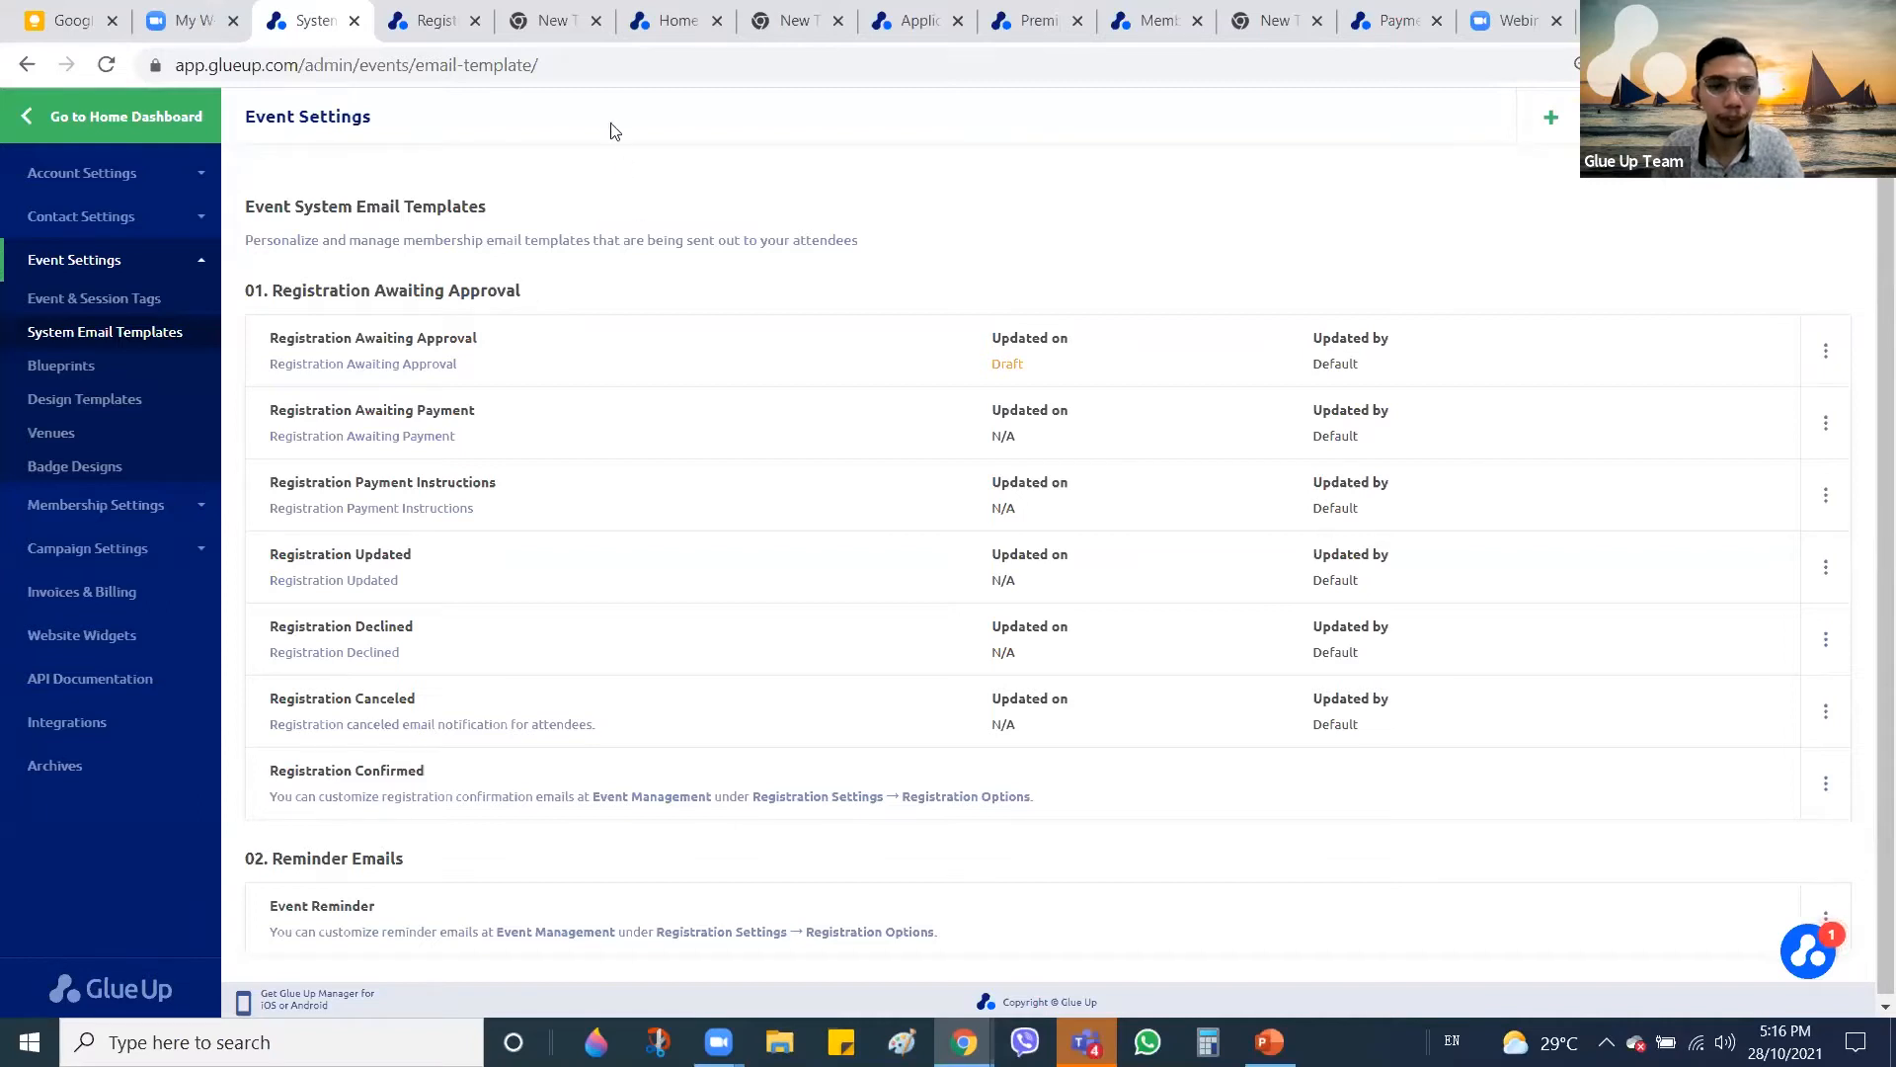
Open the actions menu for the Registration Awaiting Approval event email template
mouse_move(1620, 117)
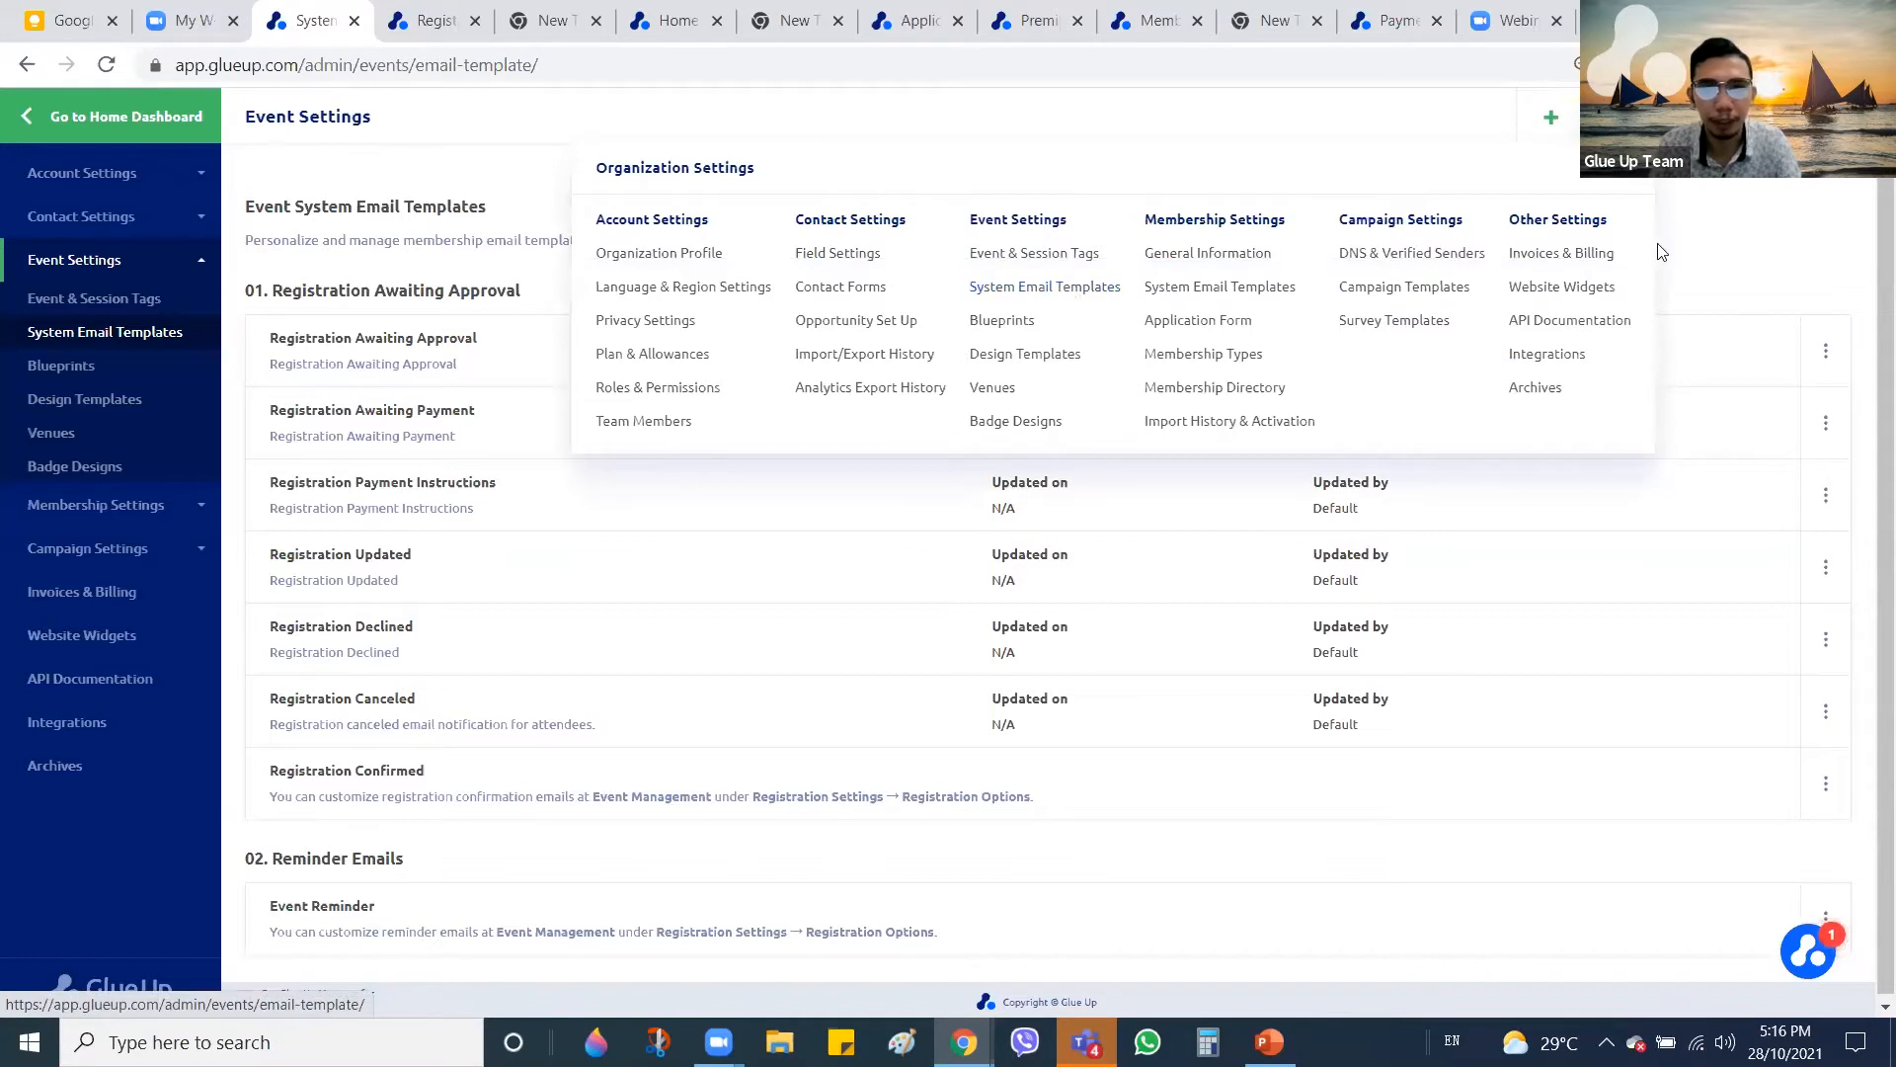
click(1826, 359)
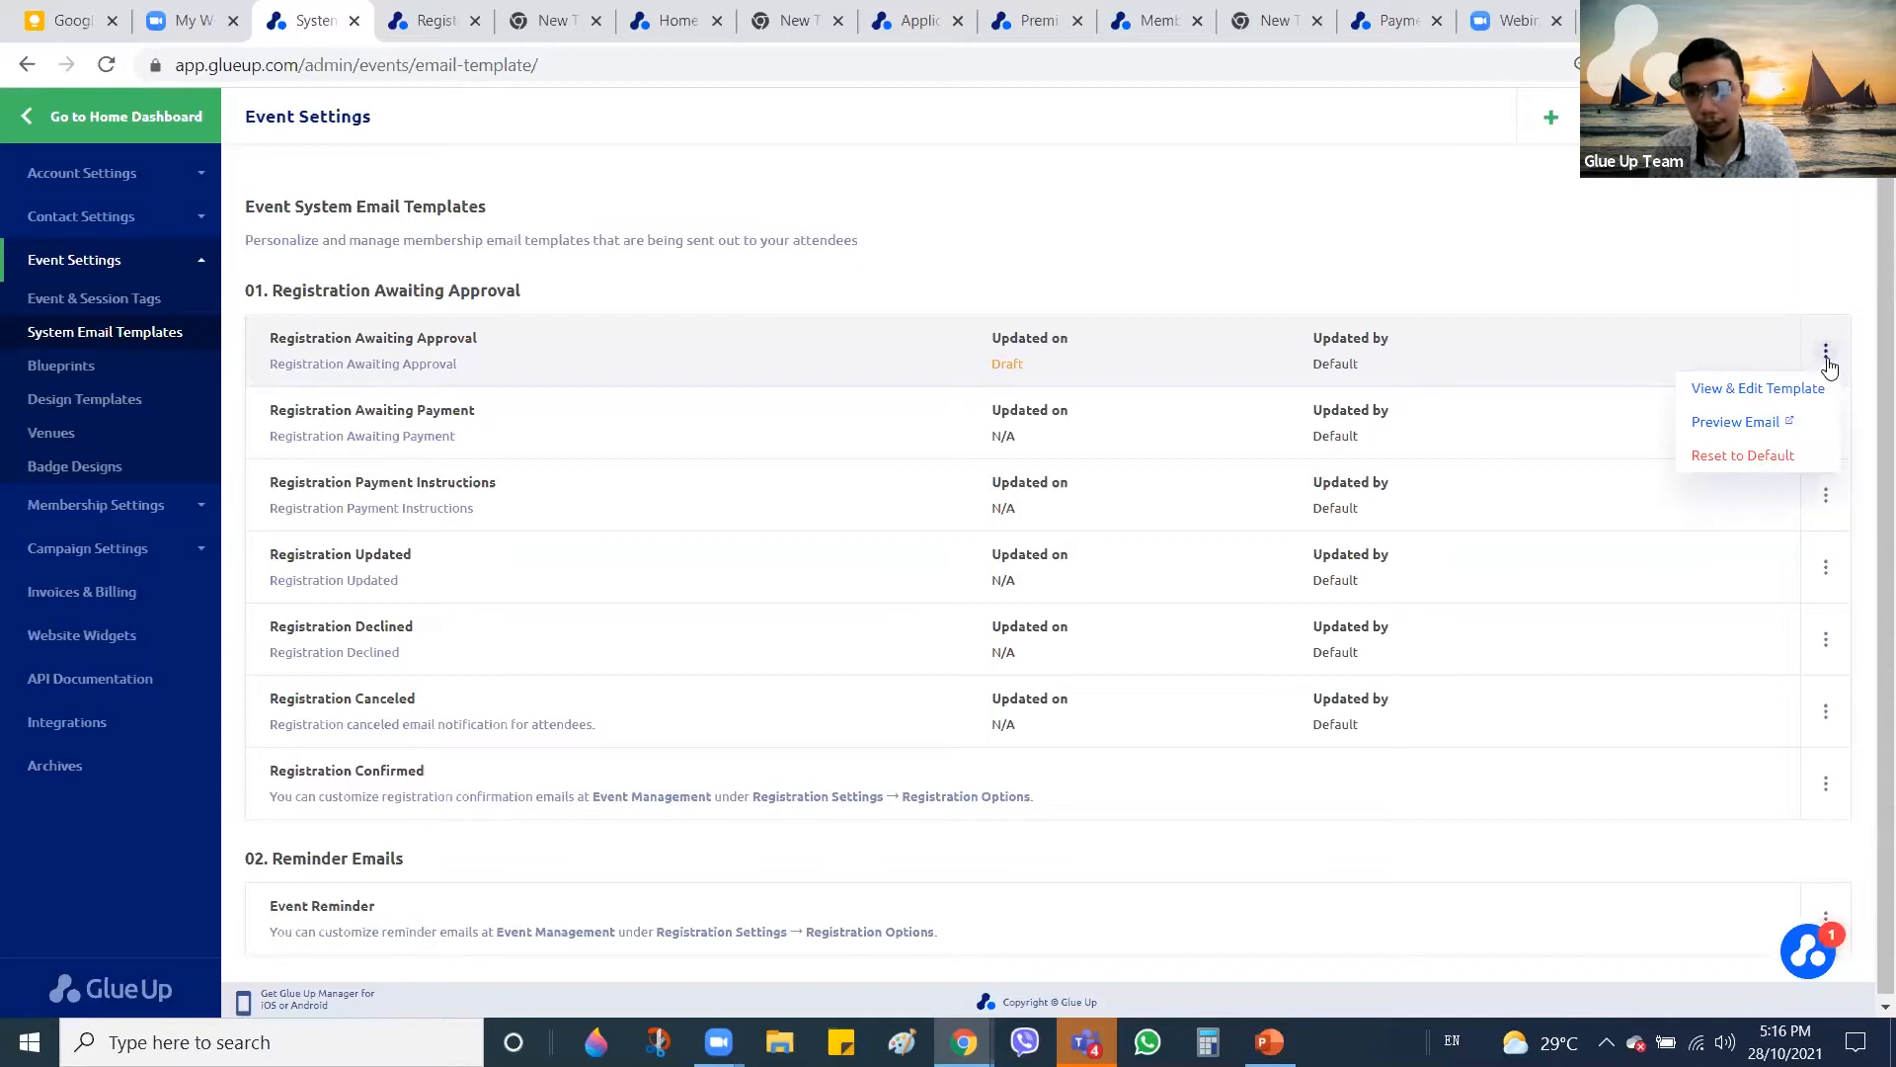
click(1760, 392)
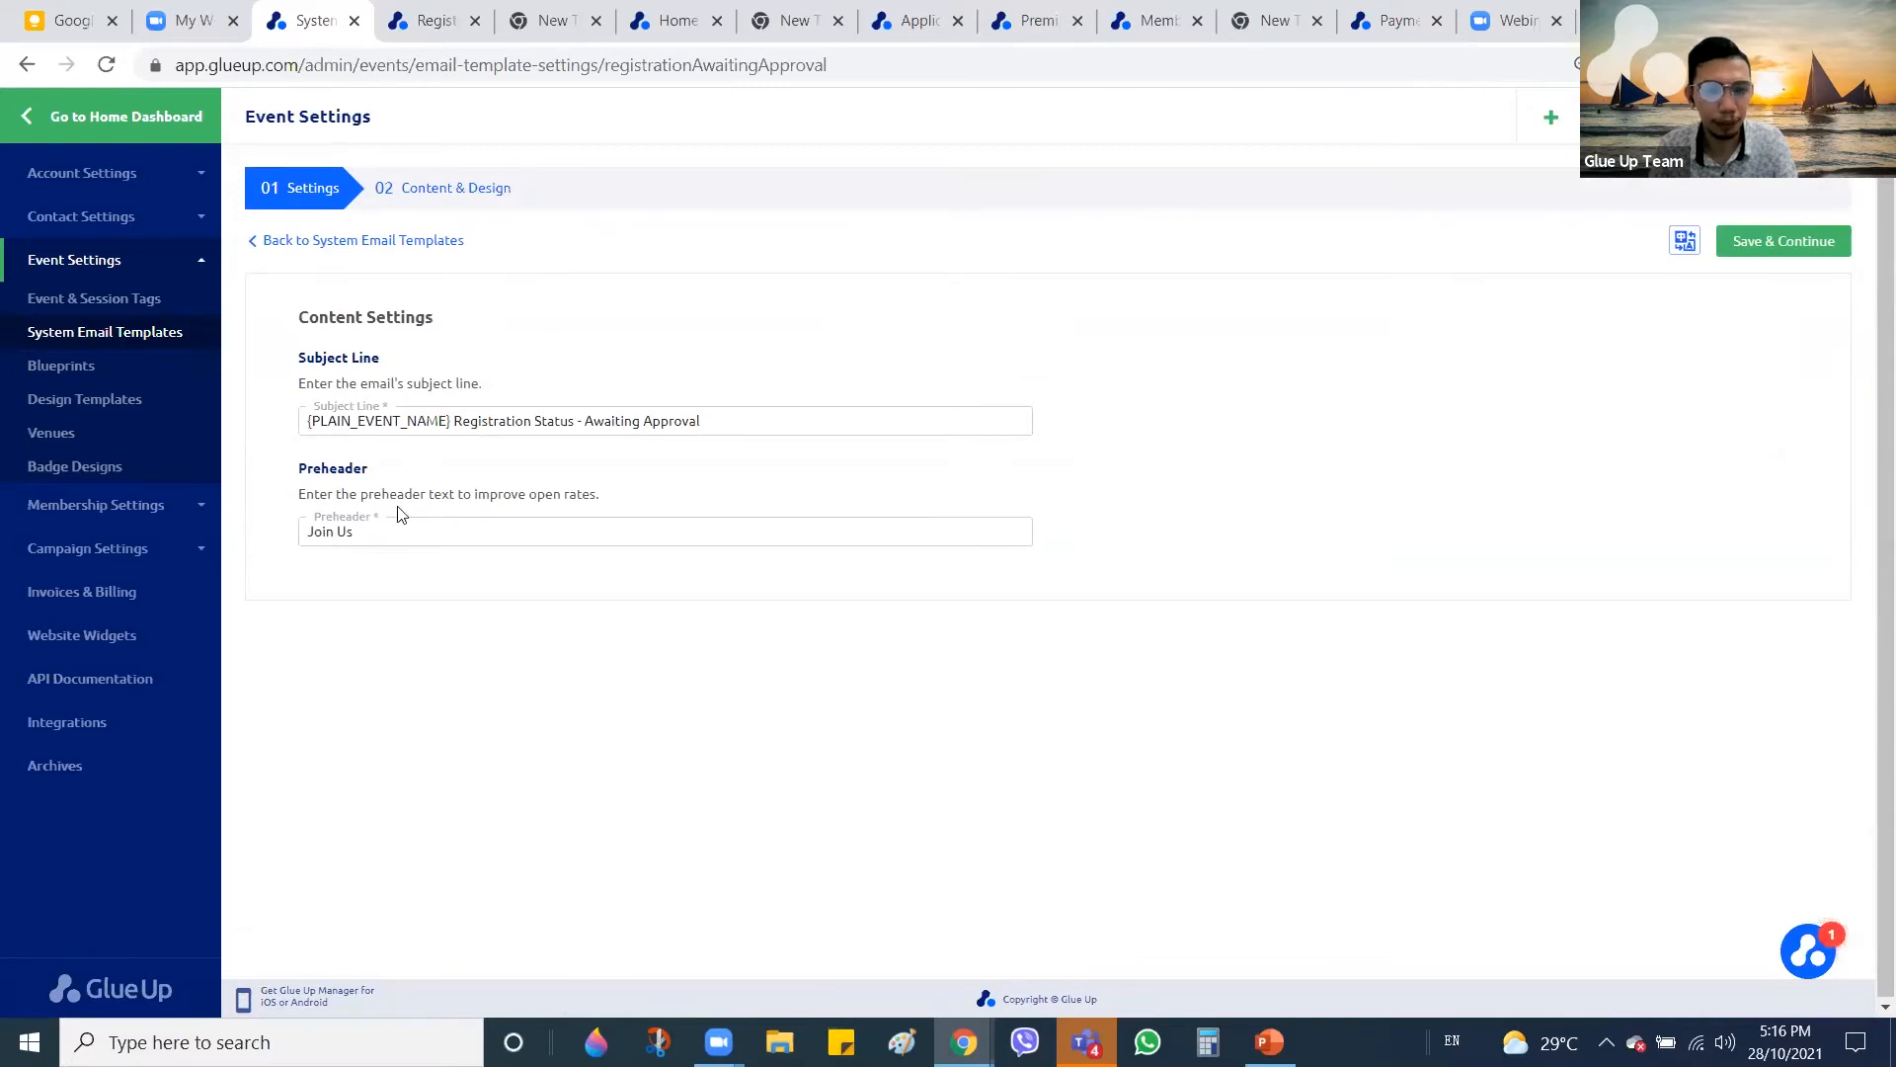
click(391, 530)
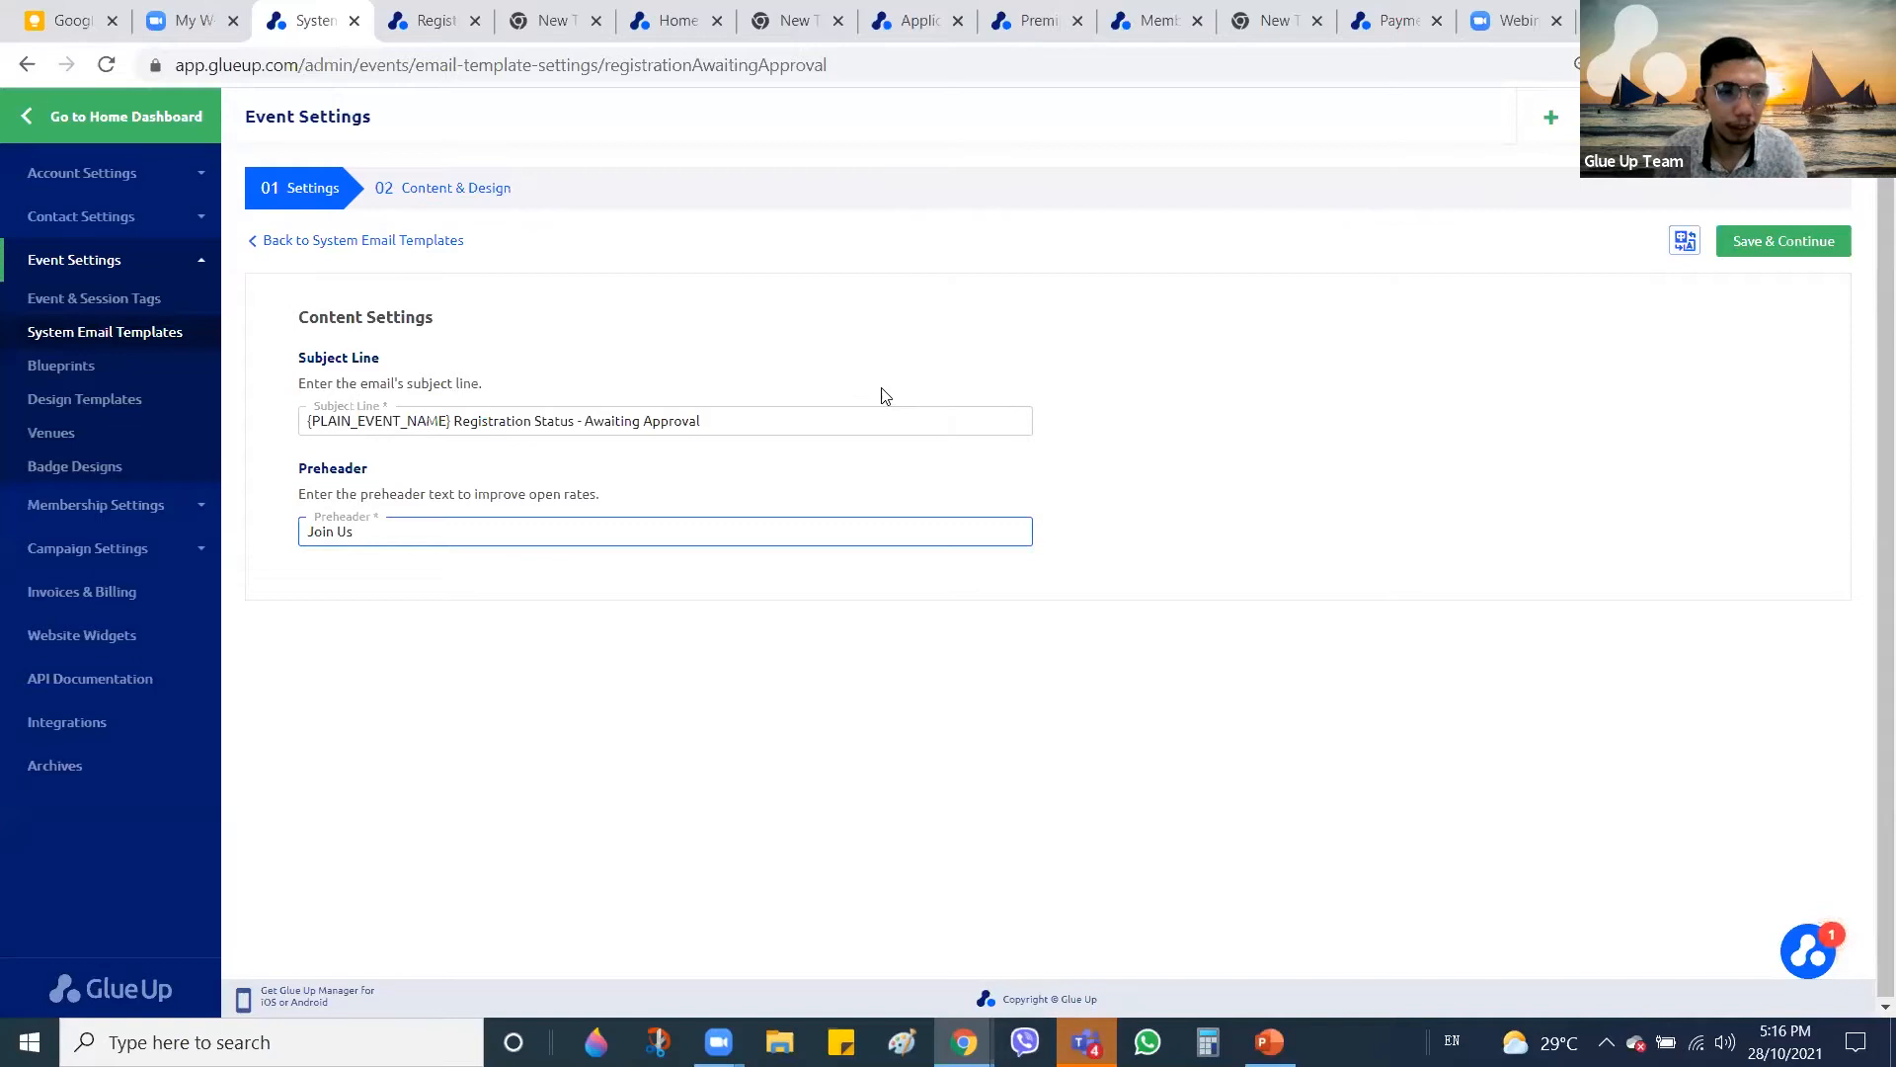
click(428, 198)
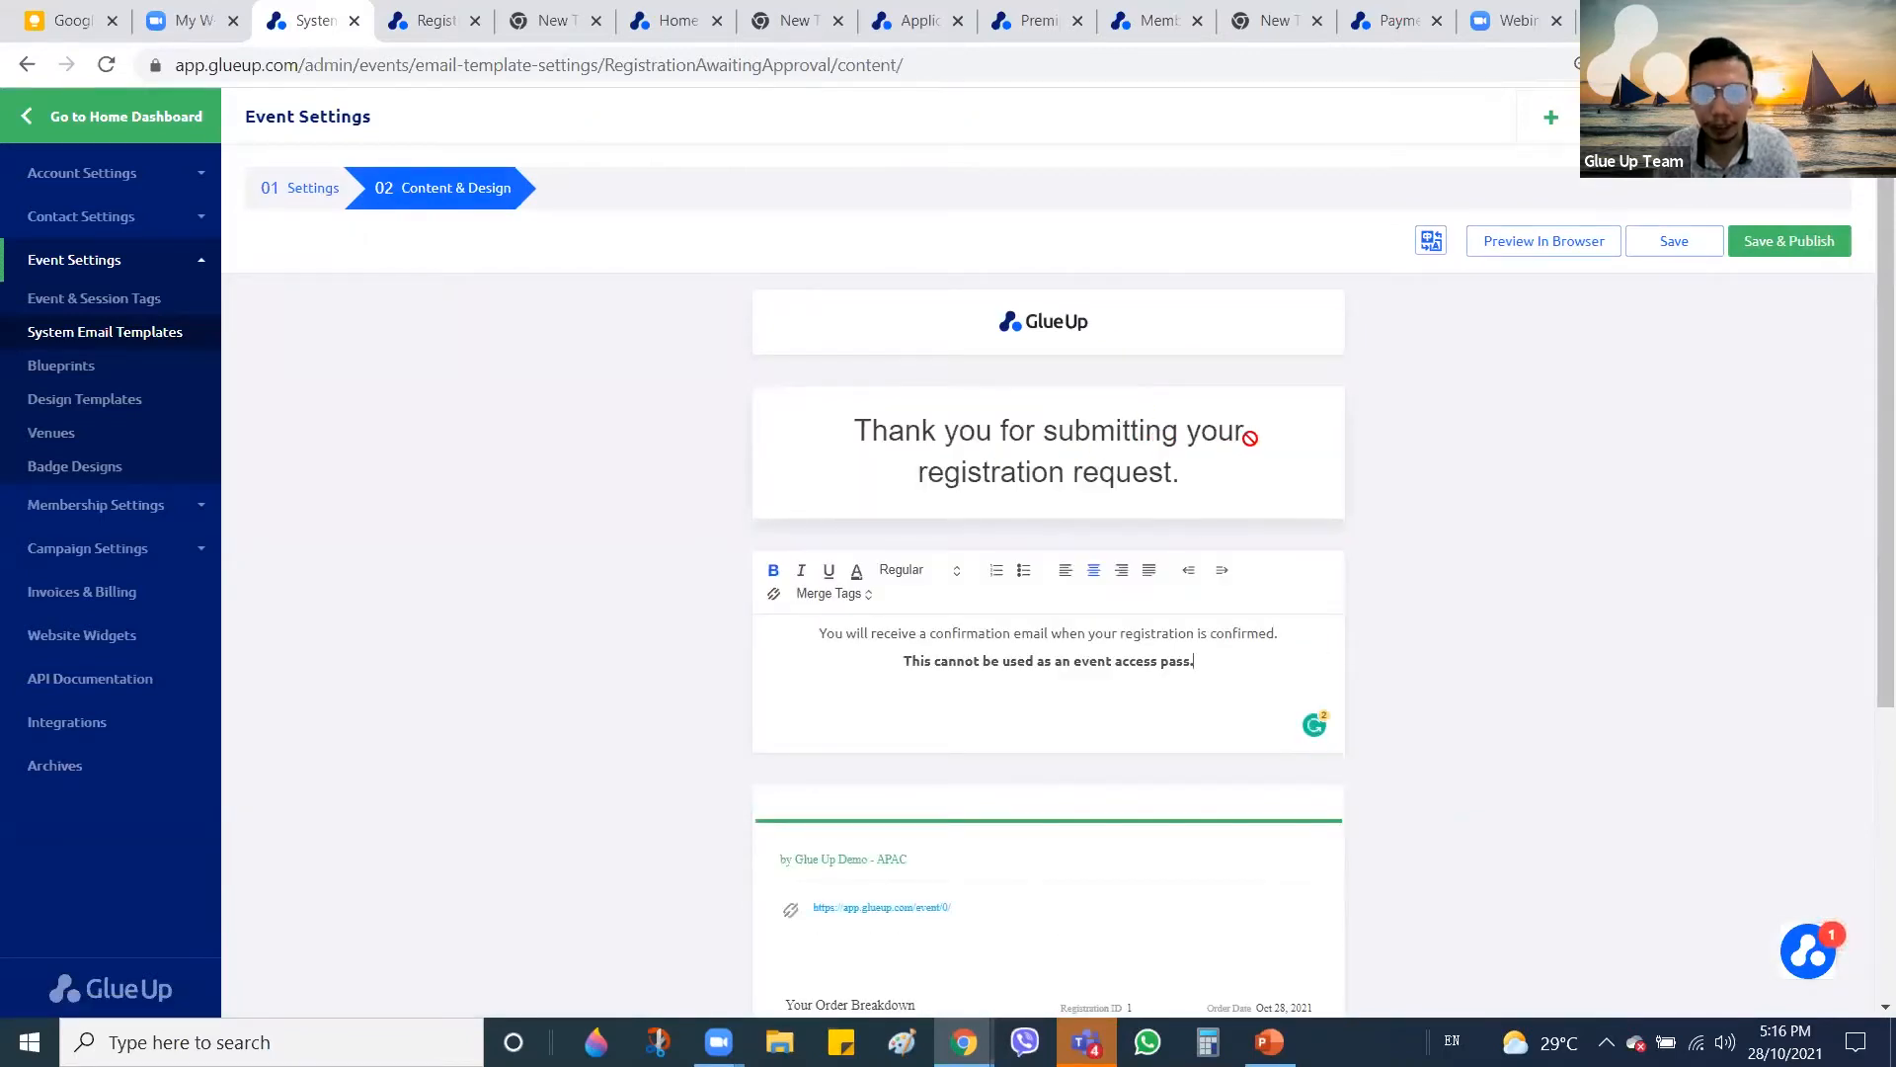
scroll(1246, 539, down, 1)
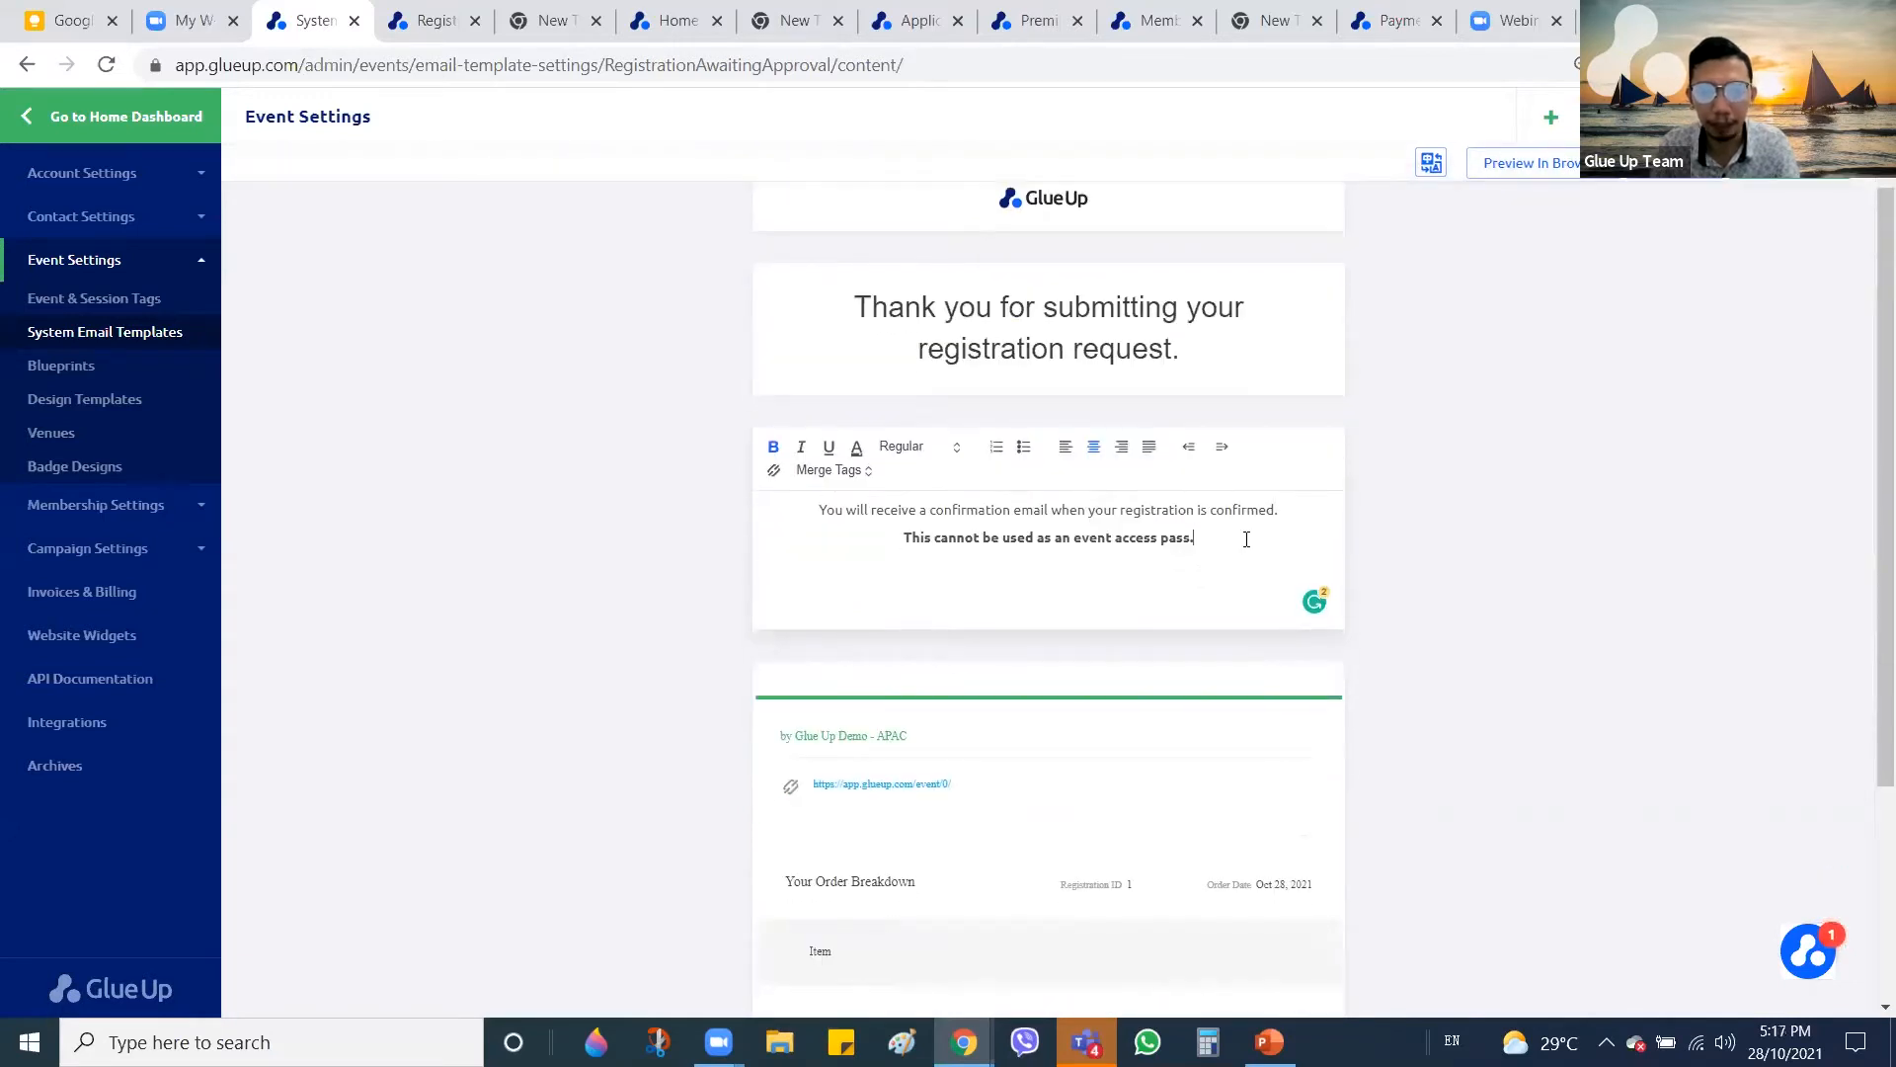
drag(1023, 535, 816, 498)
click(1201, 592)
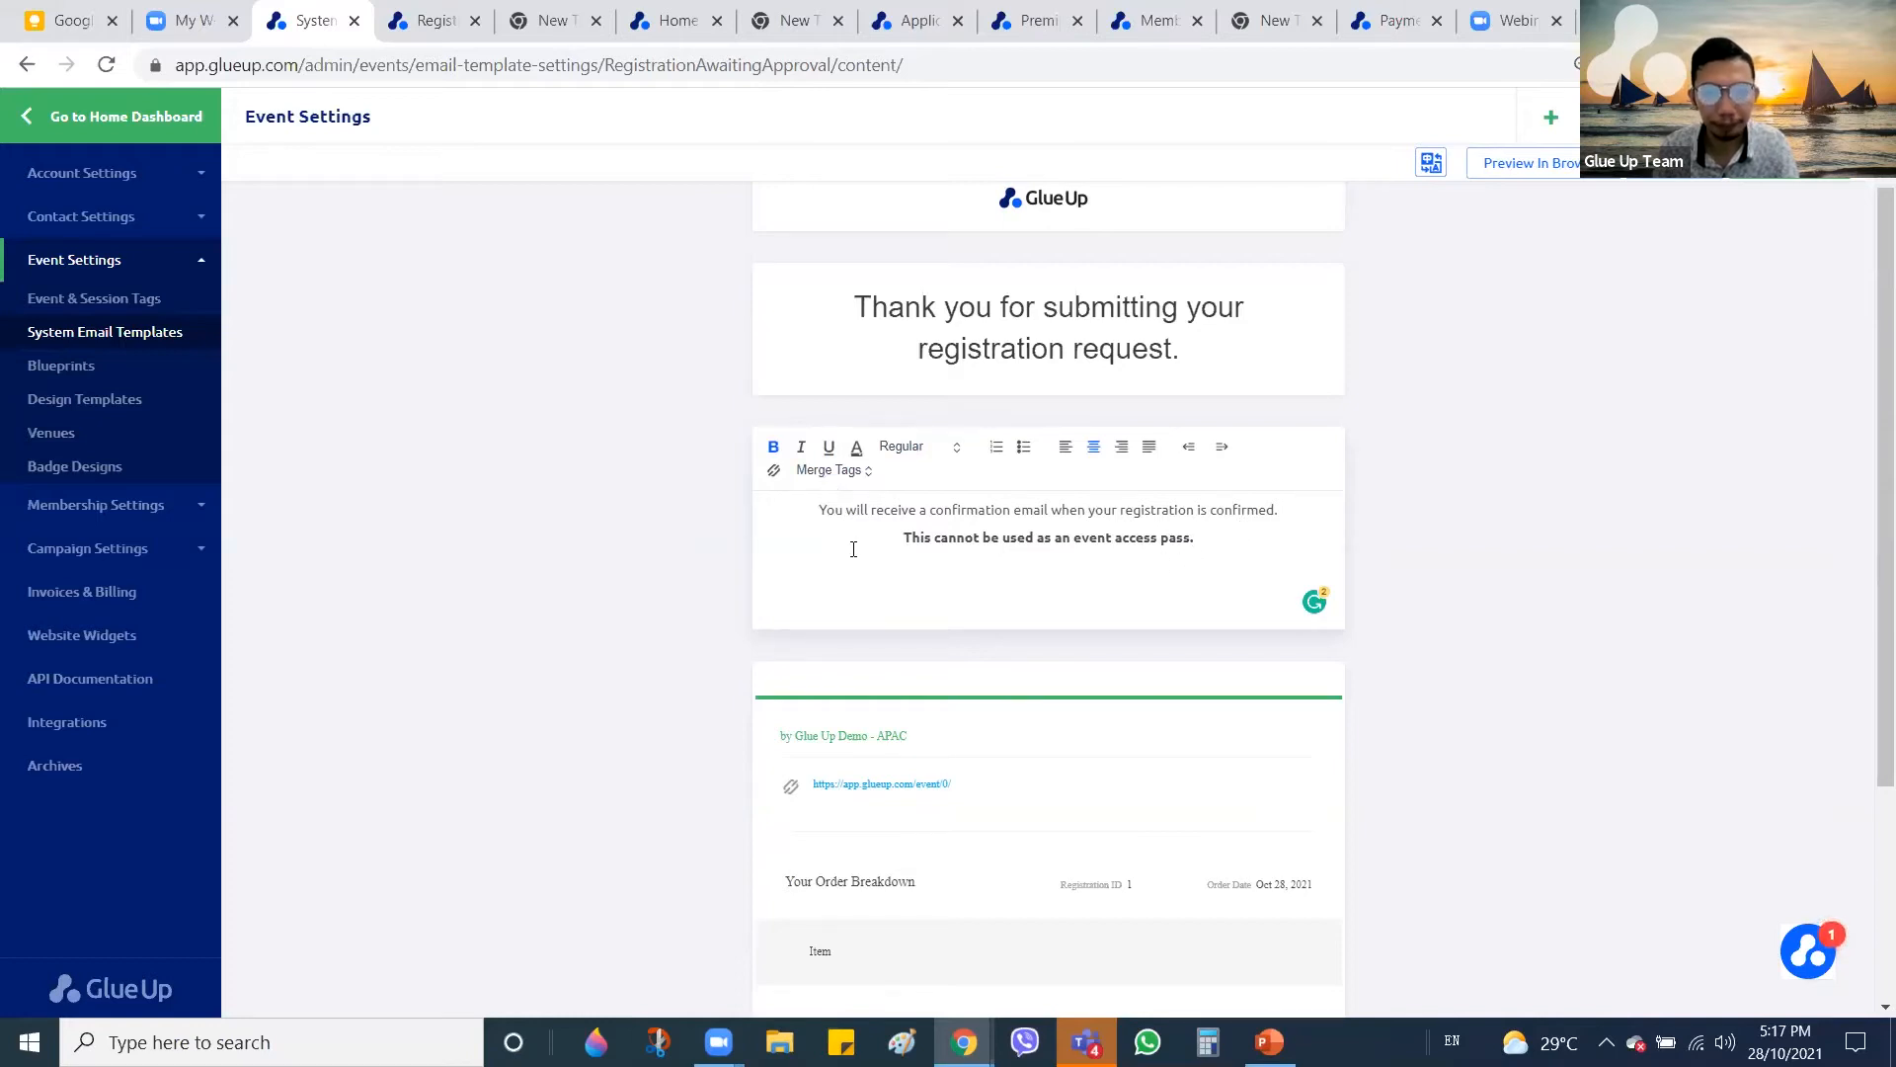
click(120, 344)
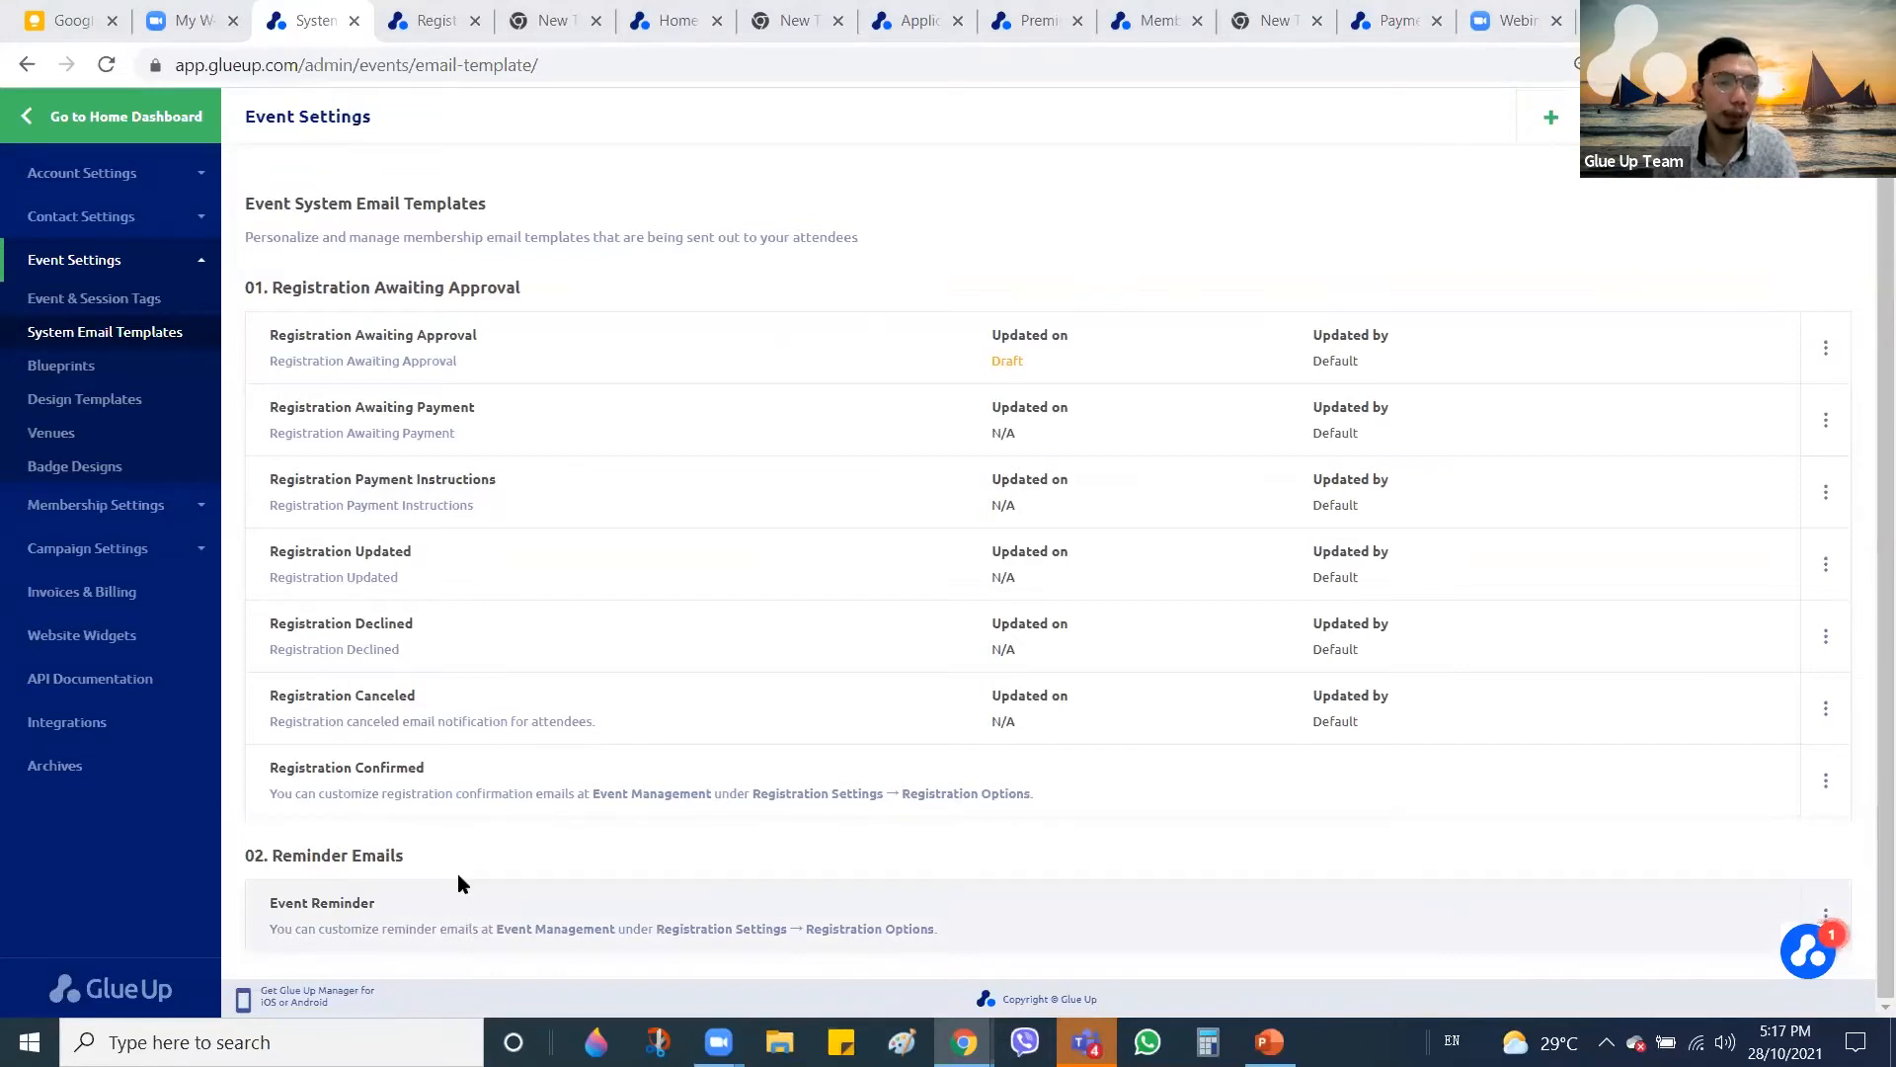
Open Edit Event Reminder Email from the Women In Leadership Series event's Registration Options
click(425, 20)
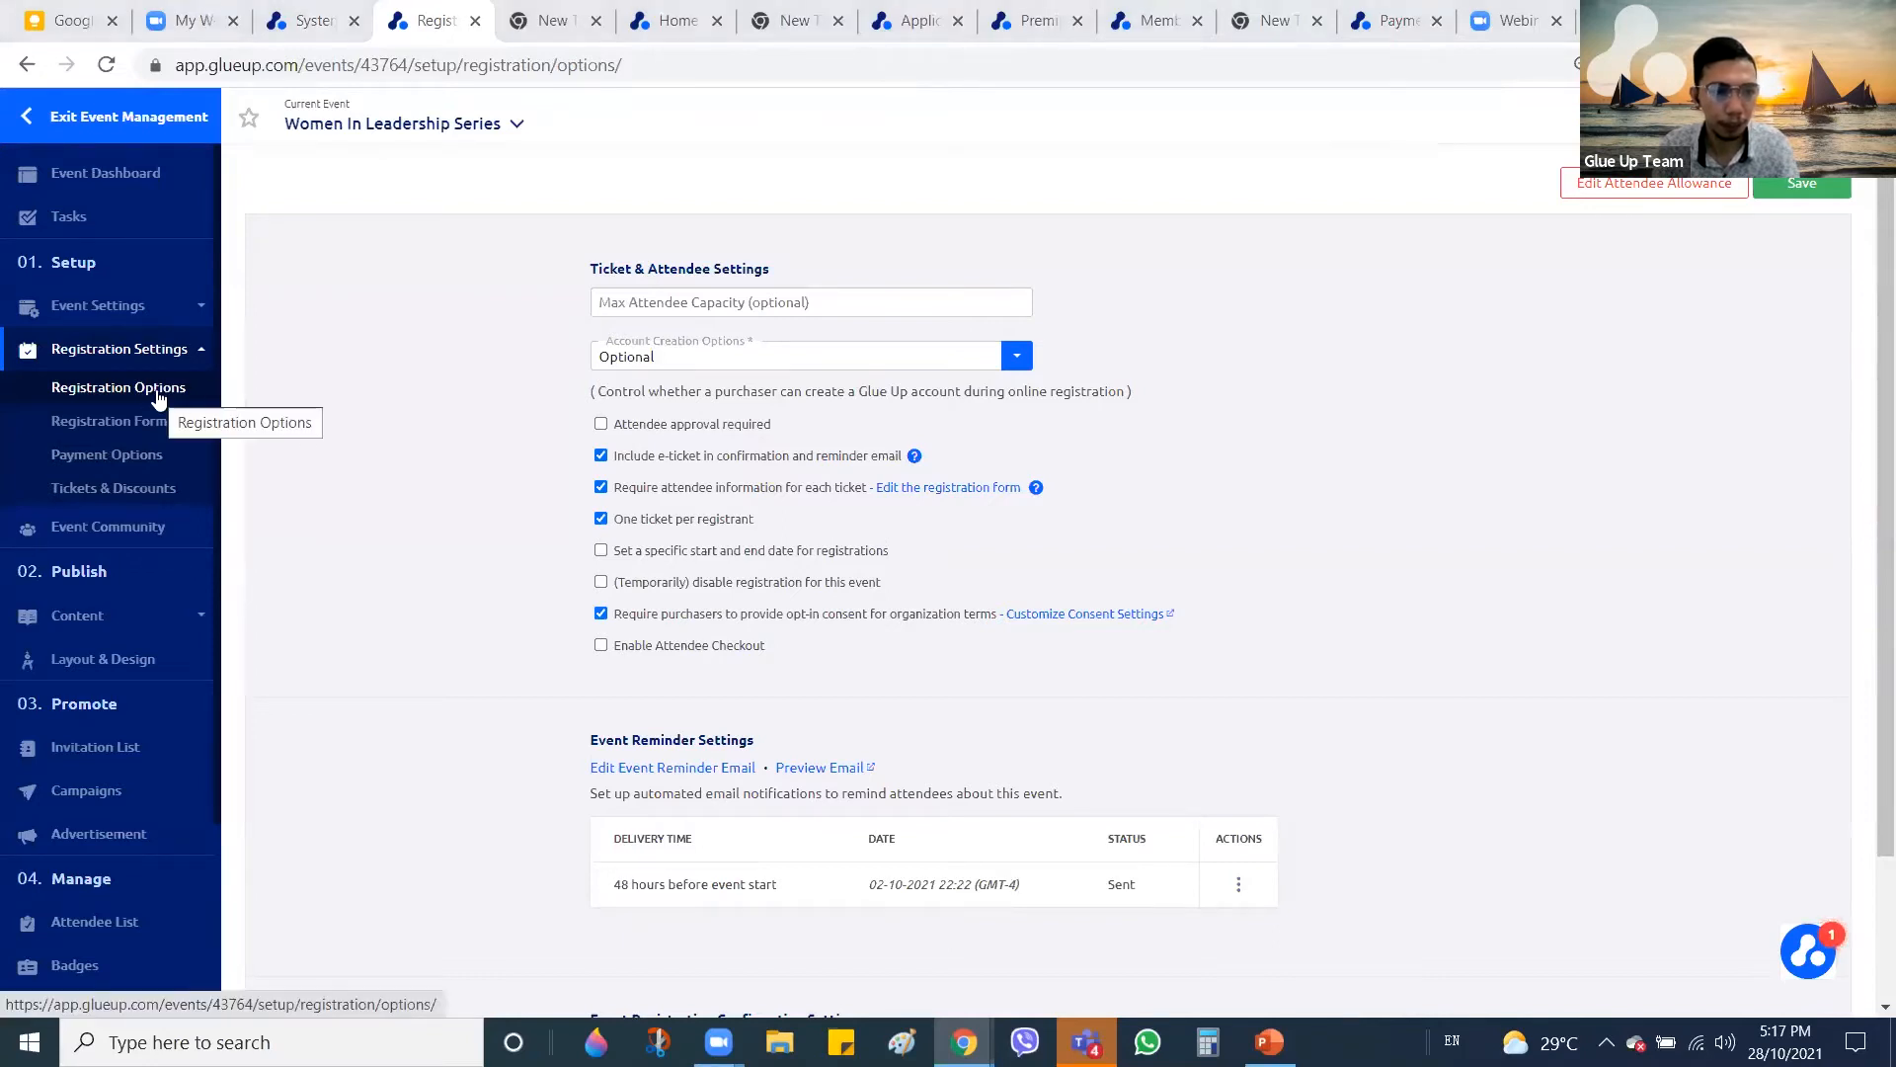
scroll(889, 476, down, 2)
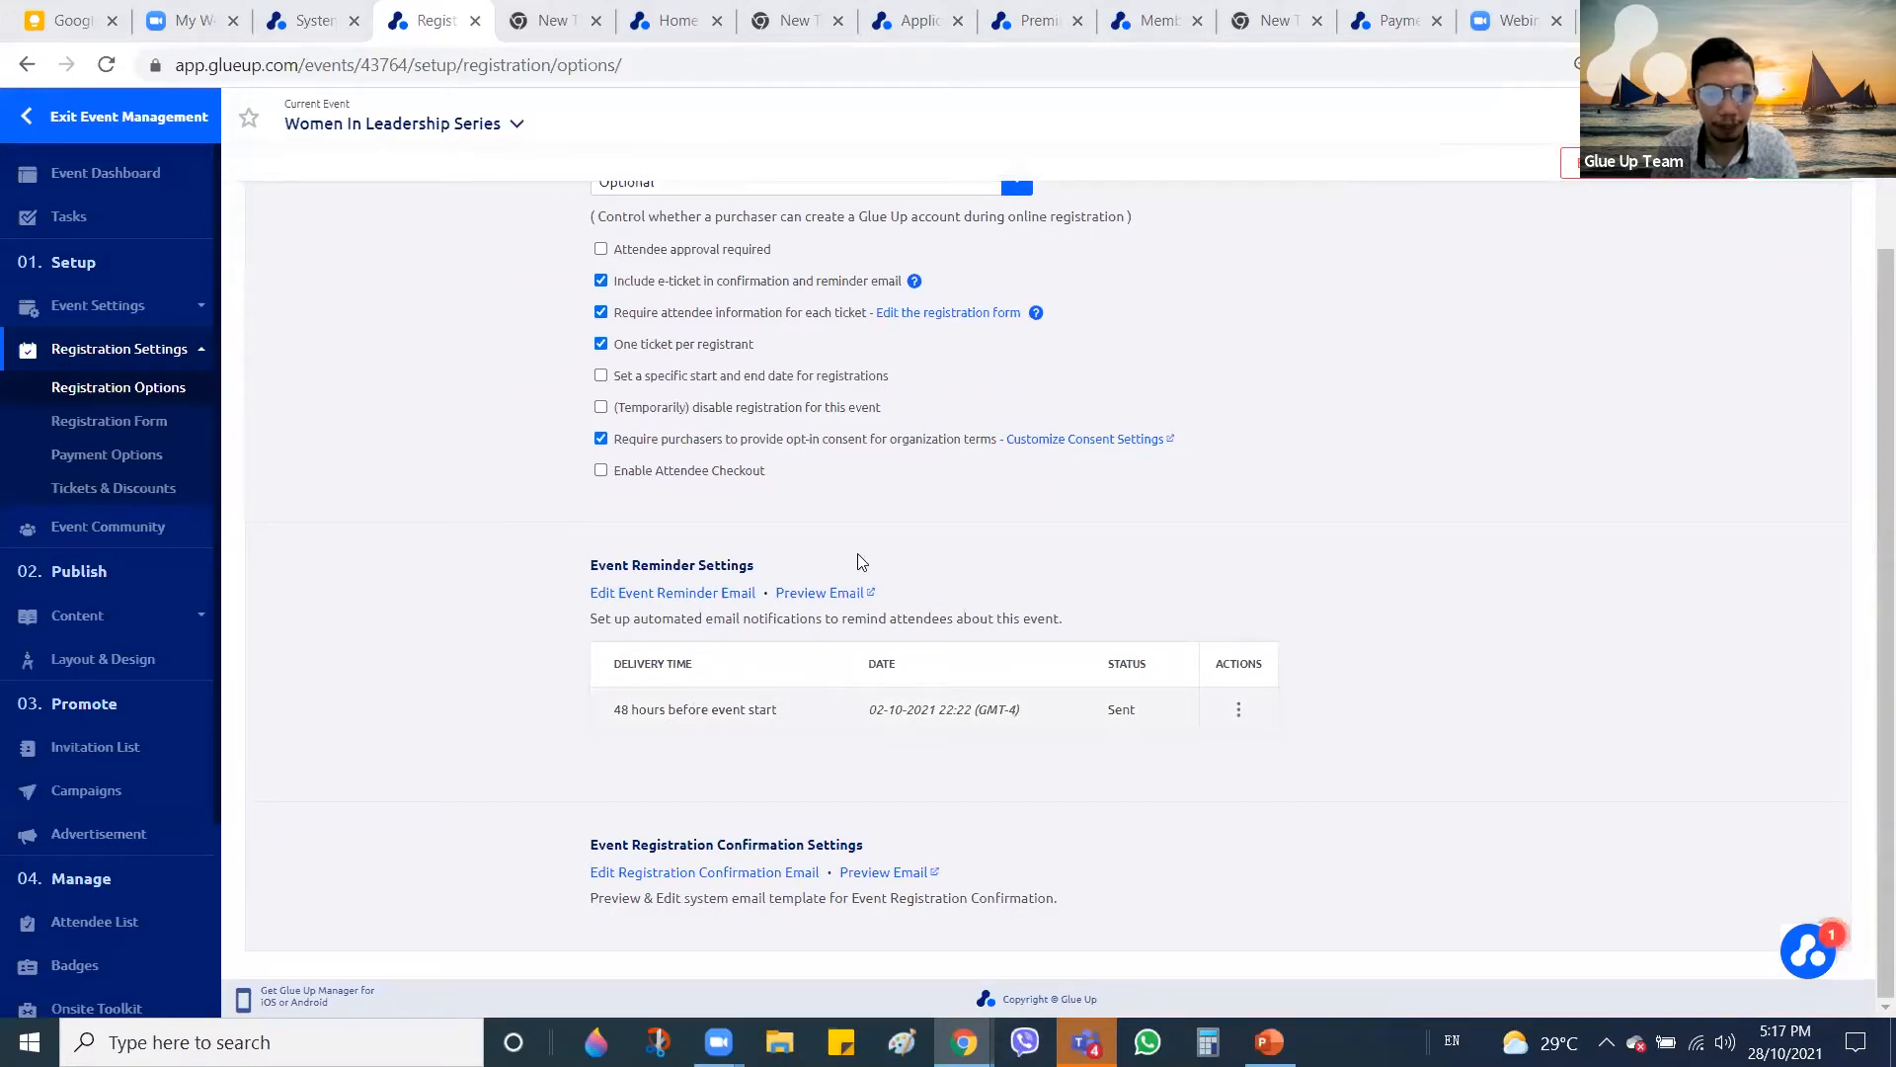
click(642, 594)
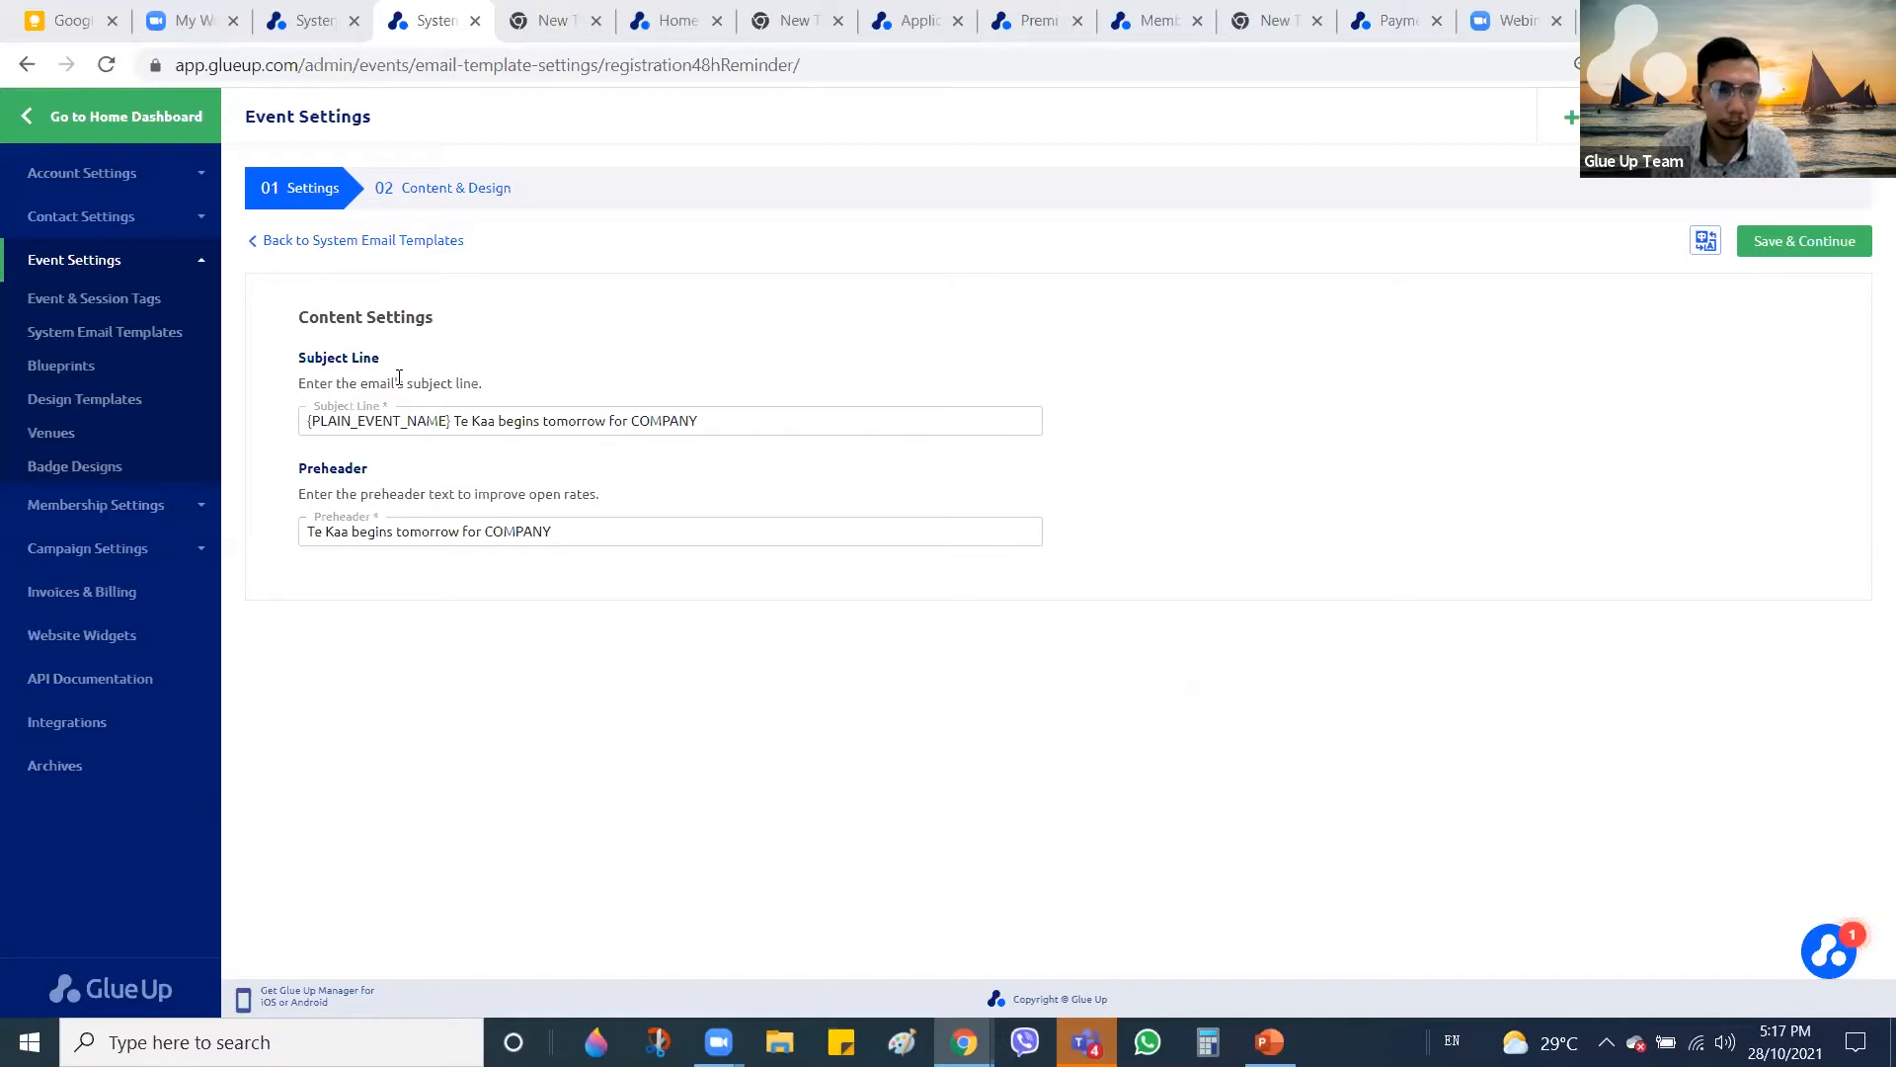
Review the reminder email's 02 Content & Design layout
click(484, 202)
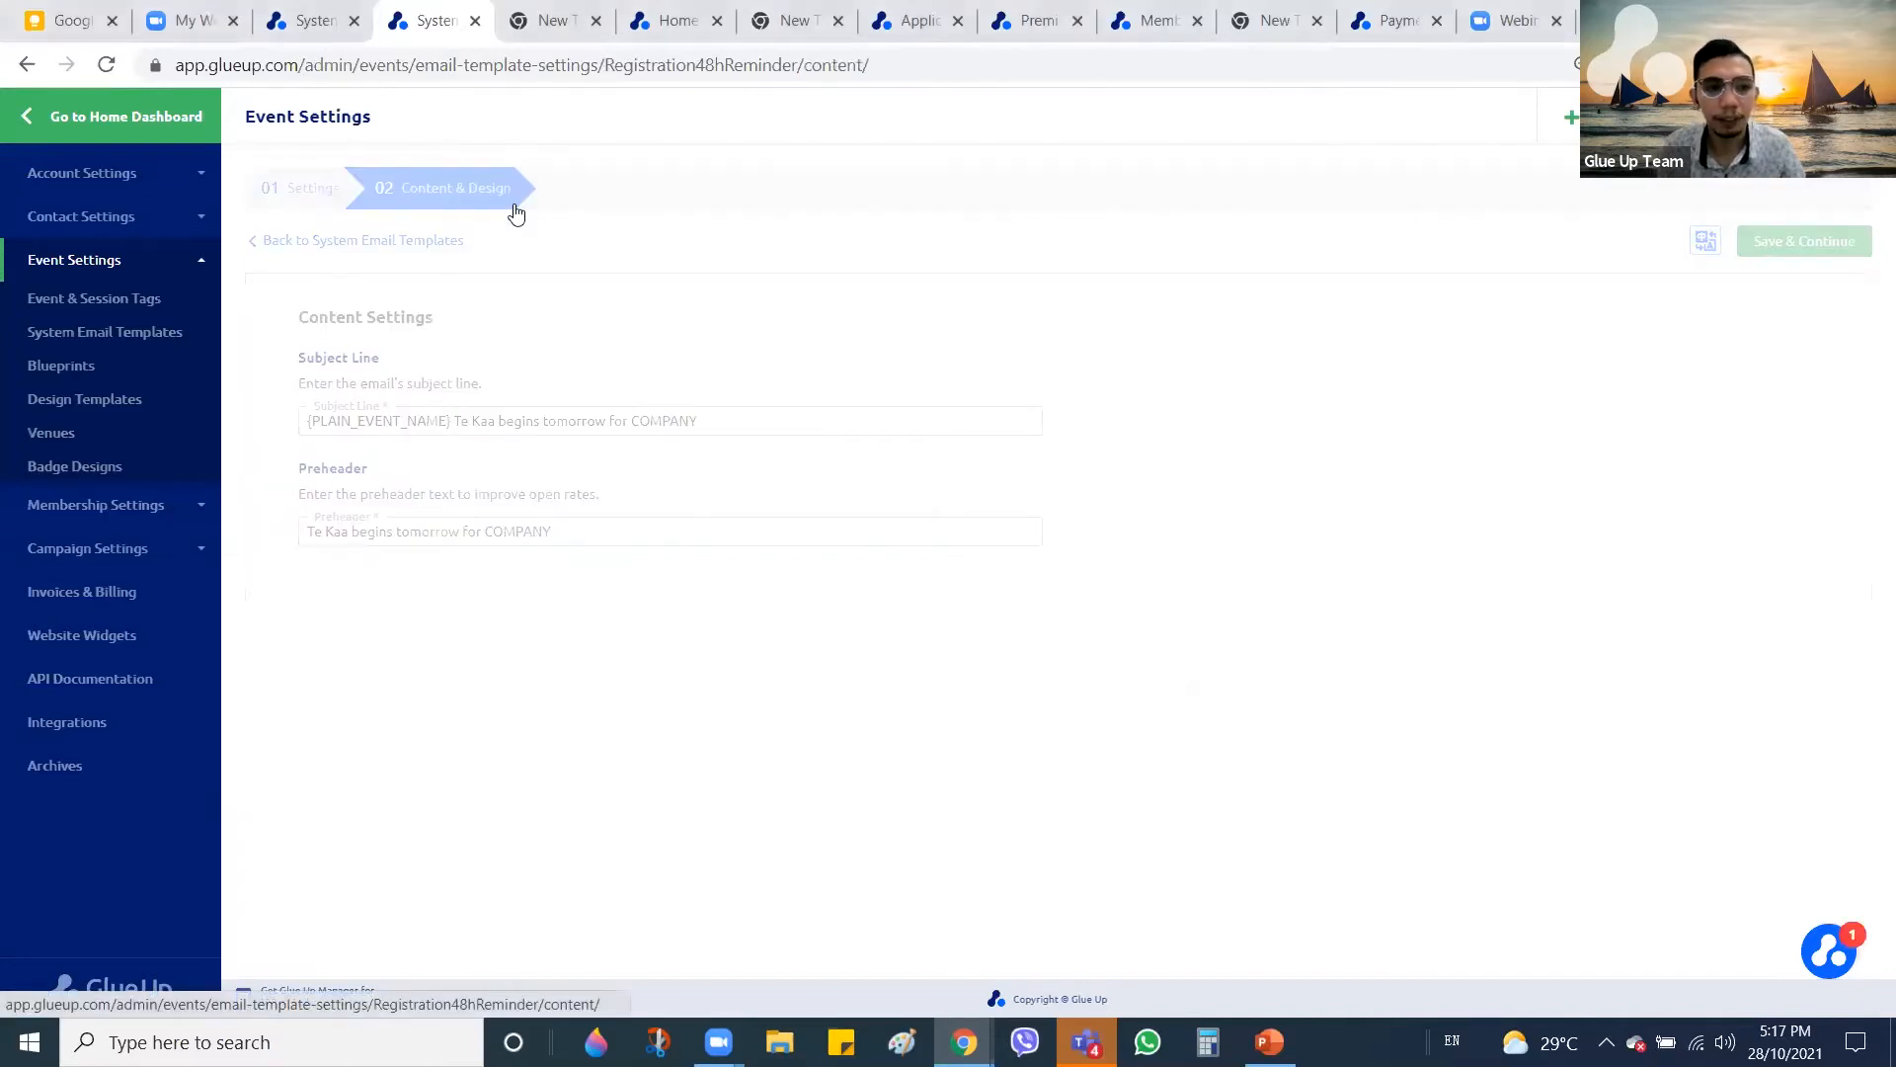
scroll(1110, 461, down, 4)
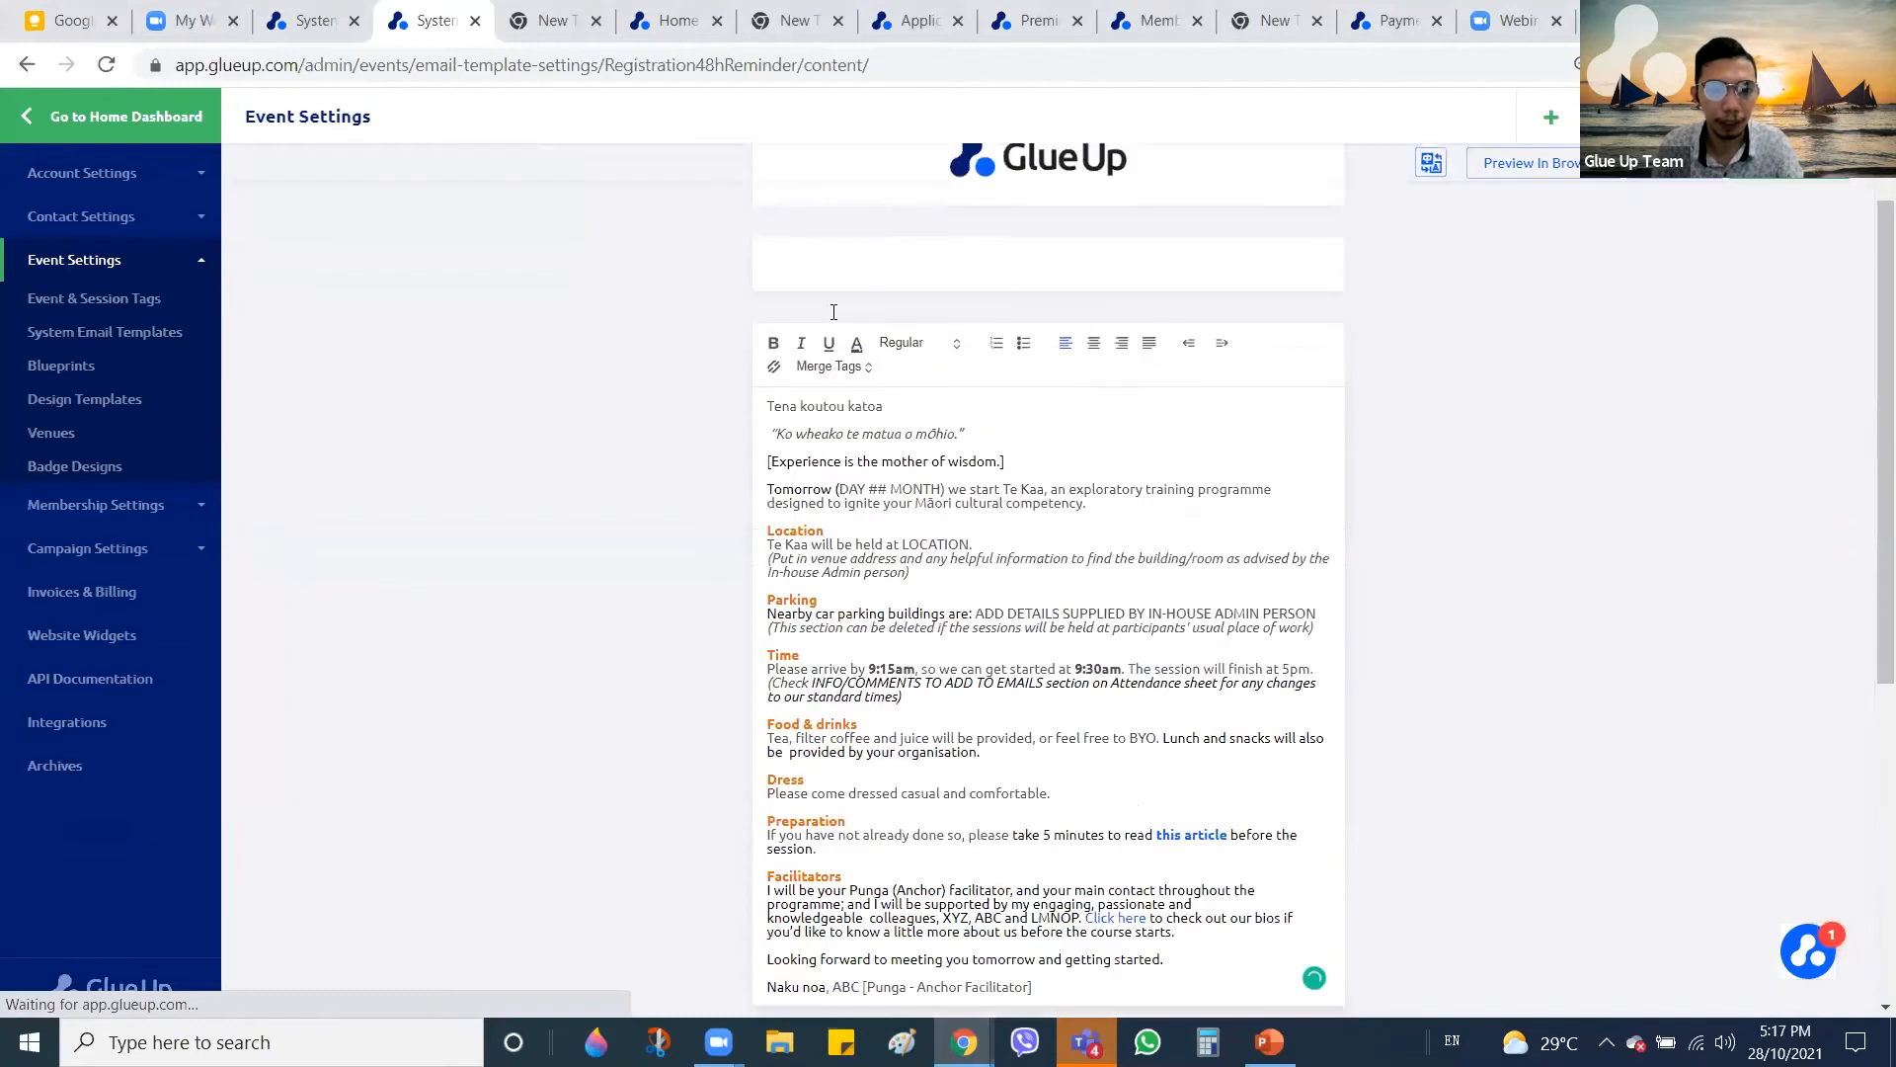
scroll(954, 507, up, 1)
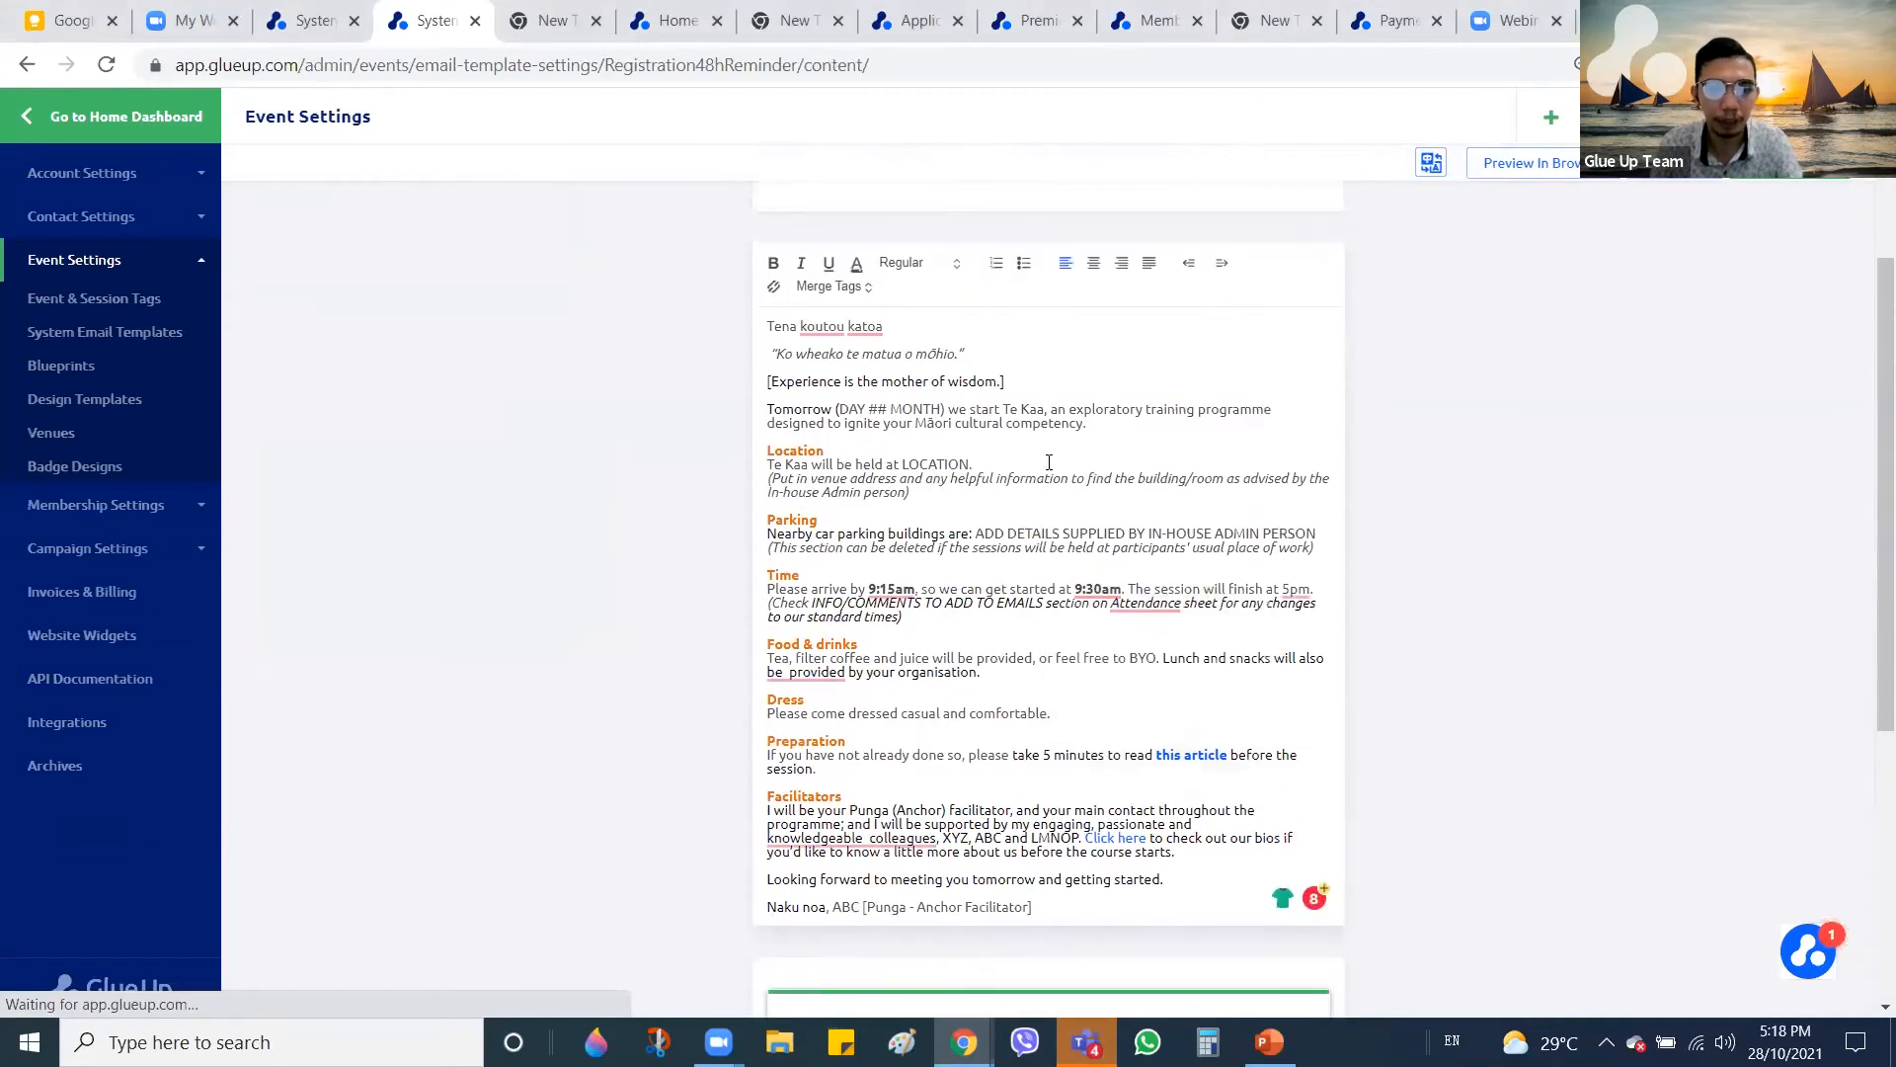
scroll(1017, 450, up, 3)
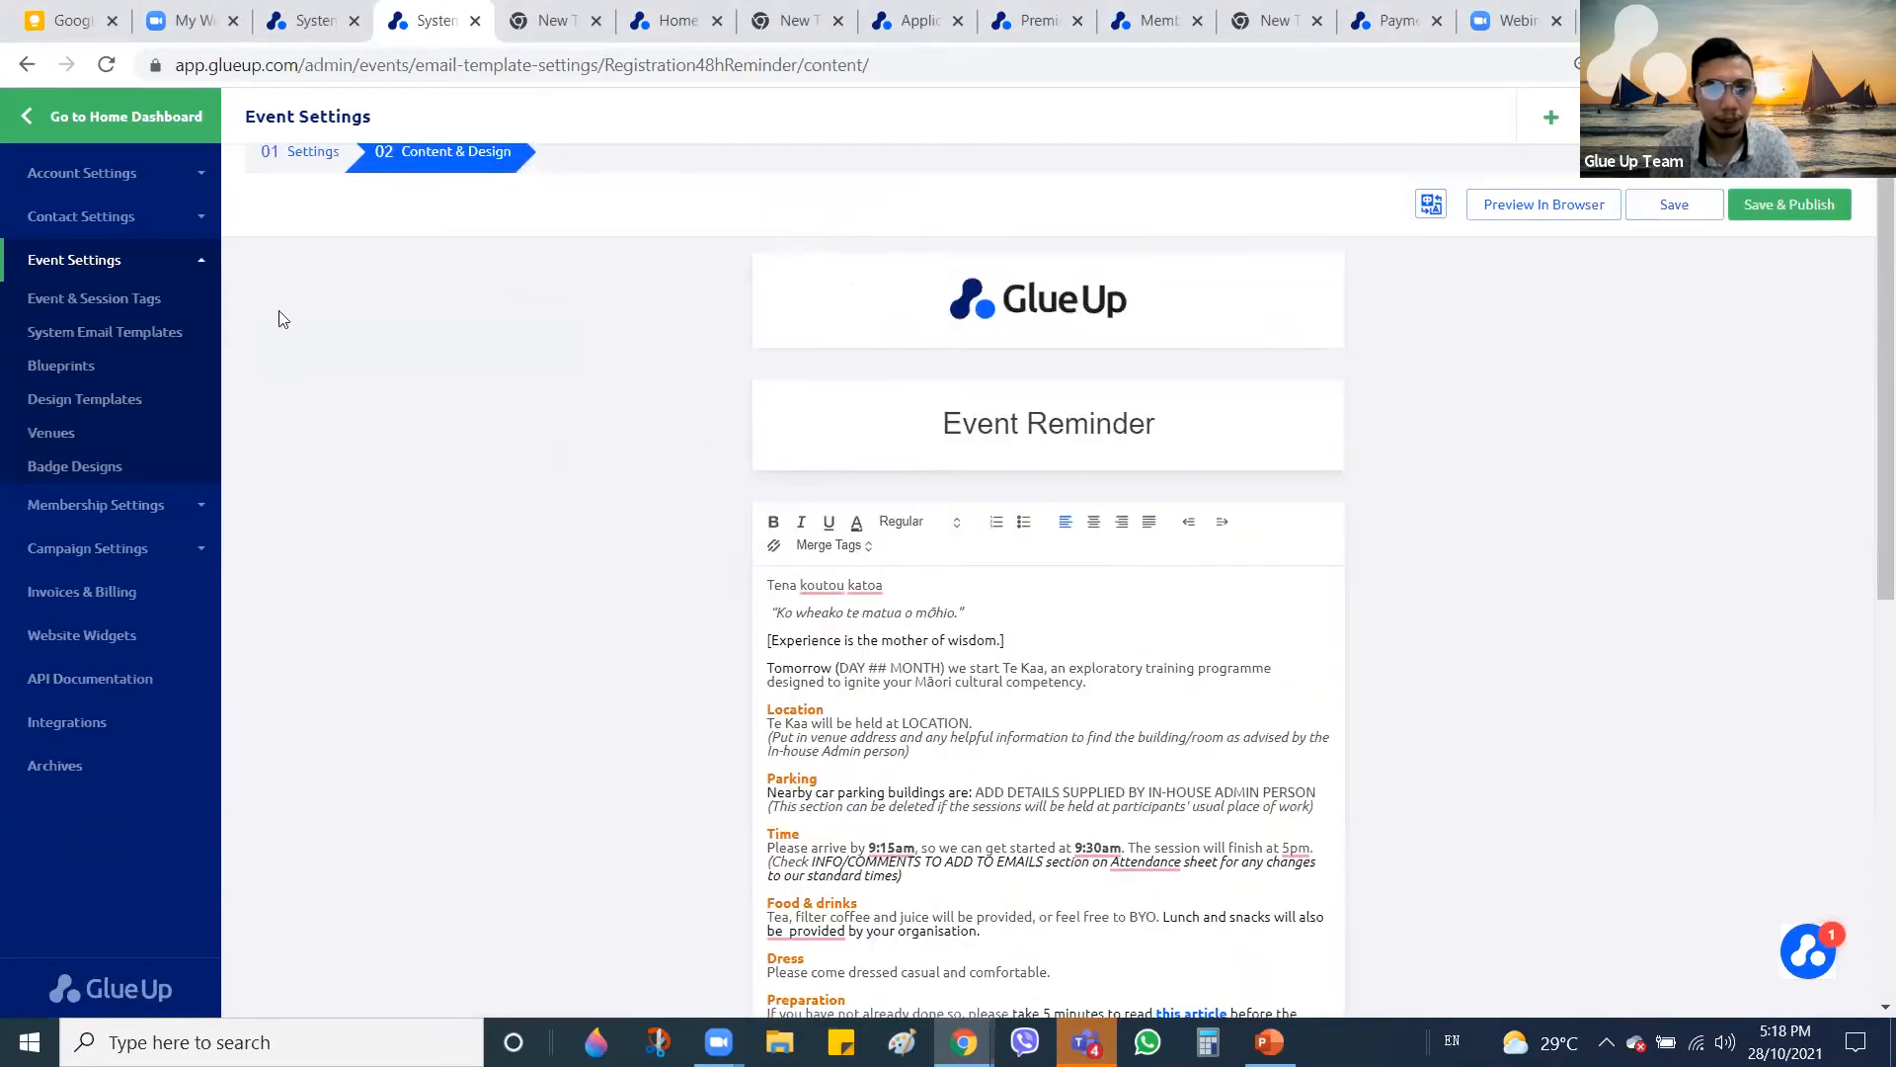
scroll(533, 287, up, 1)
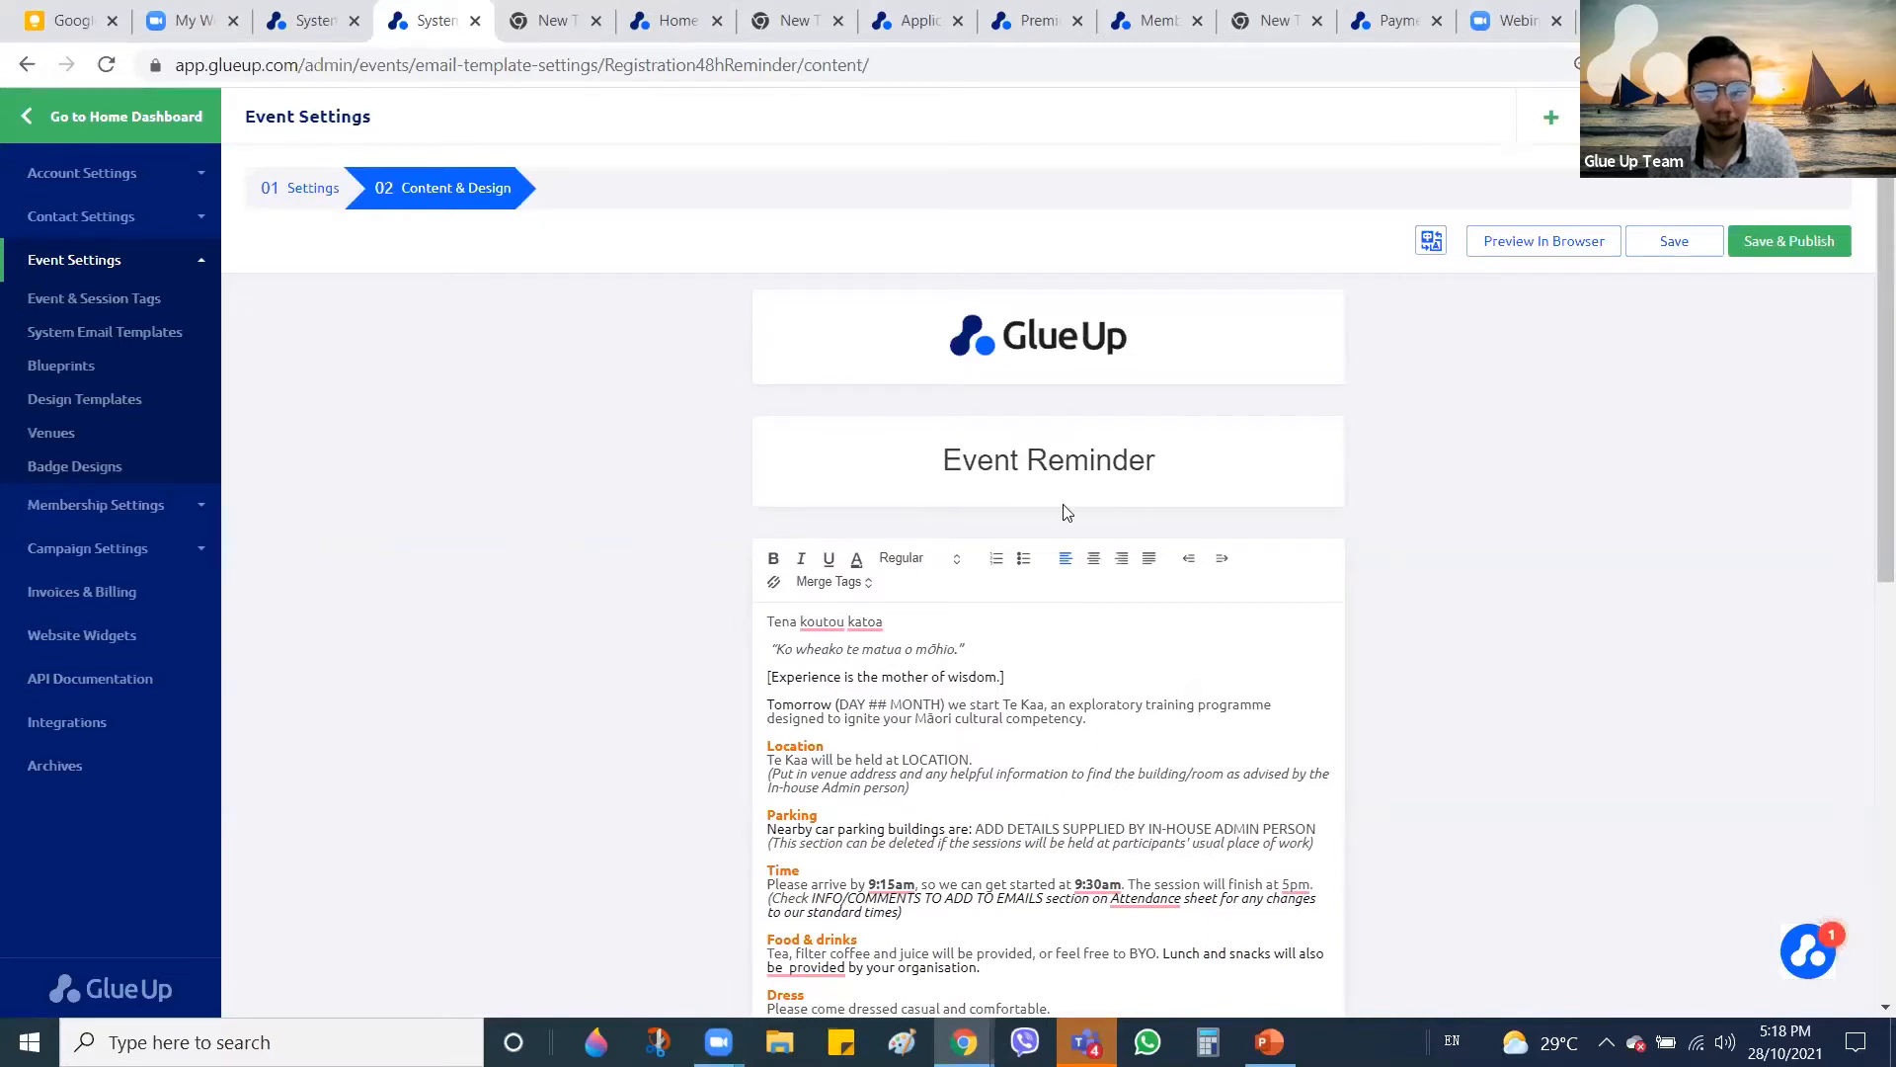
Show slide 4, Social and New User Registration, then return to the Account Linking page
key(alt+Tab)
key(alt+Tab)
click(124, 696)
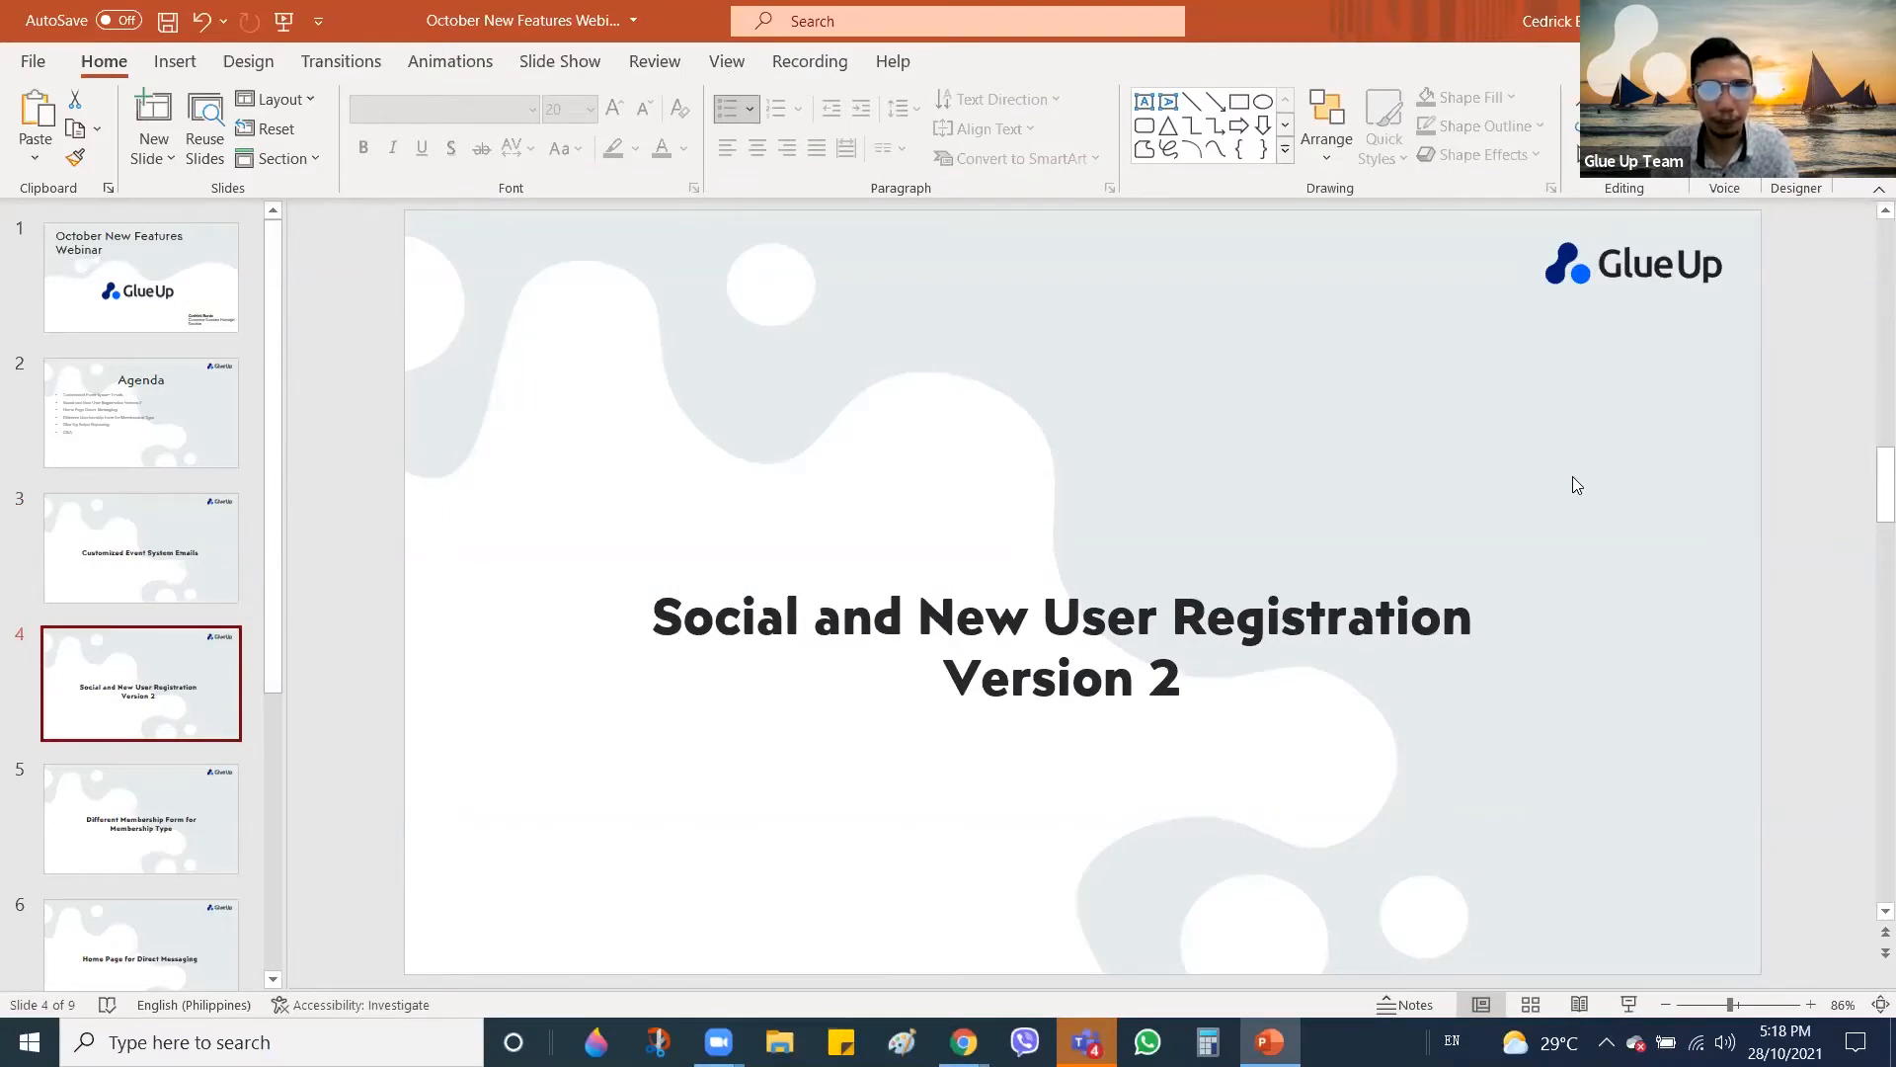
key(alt+Tab)
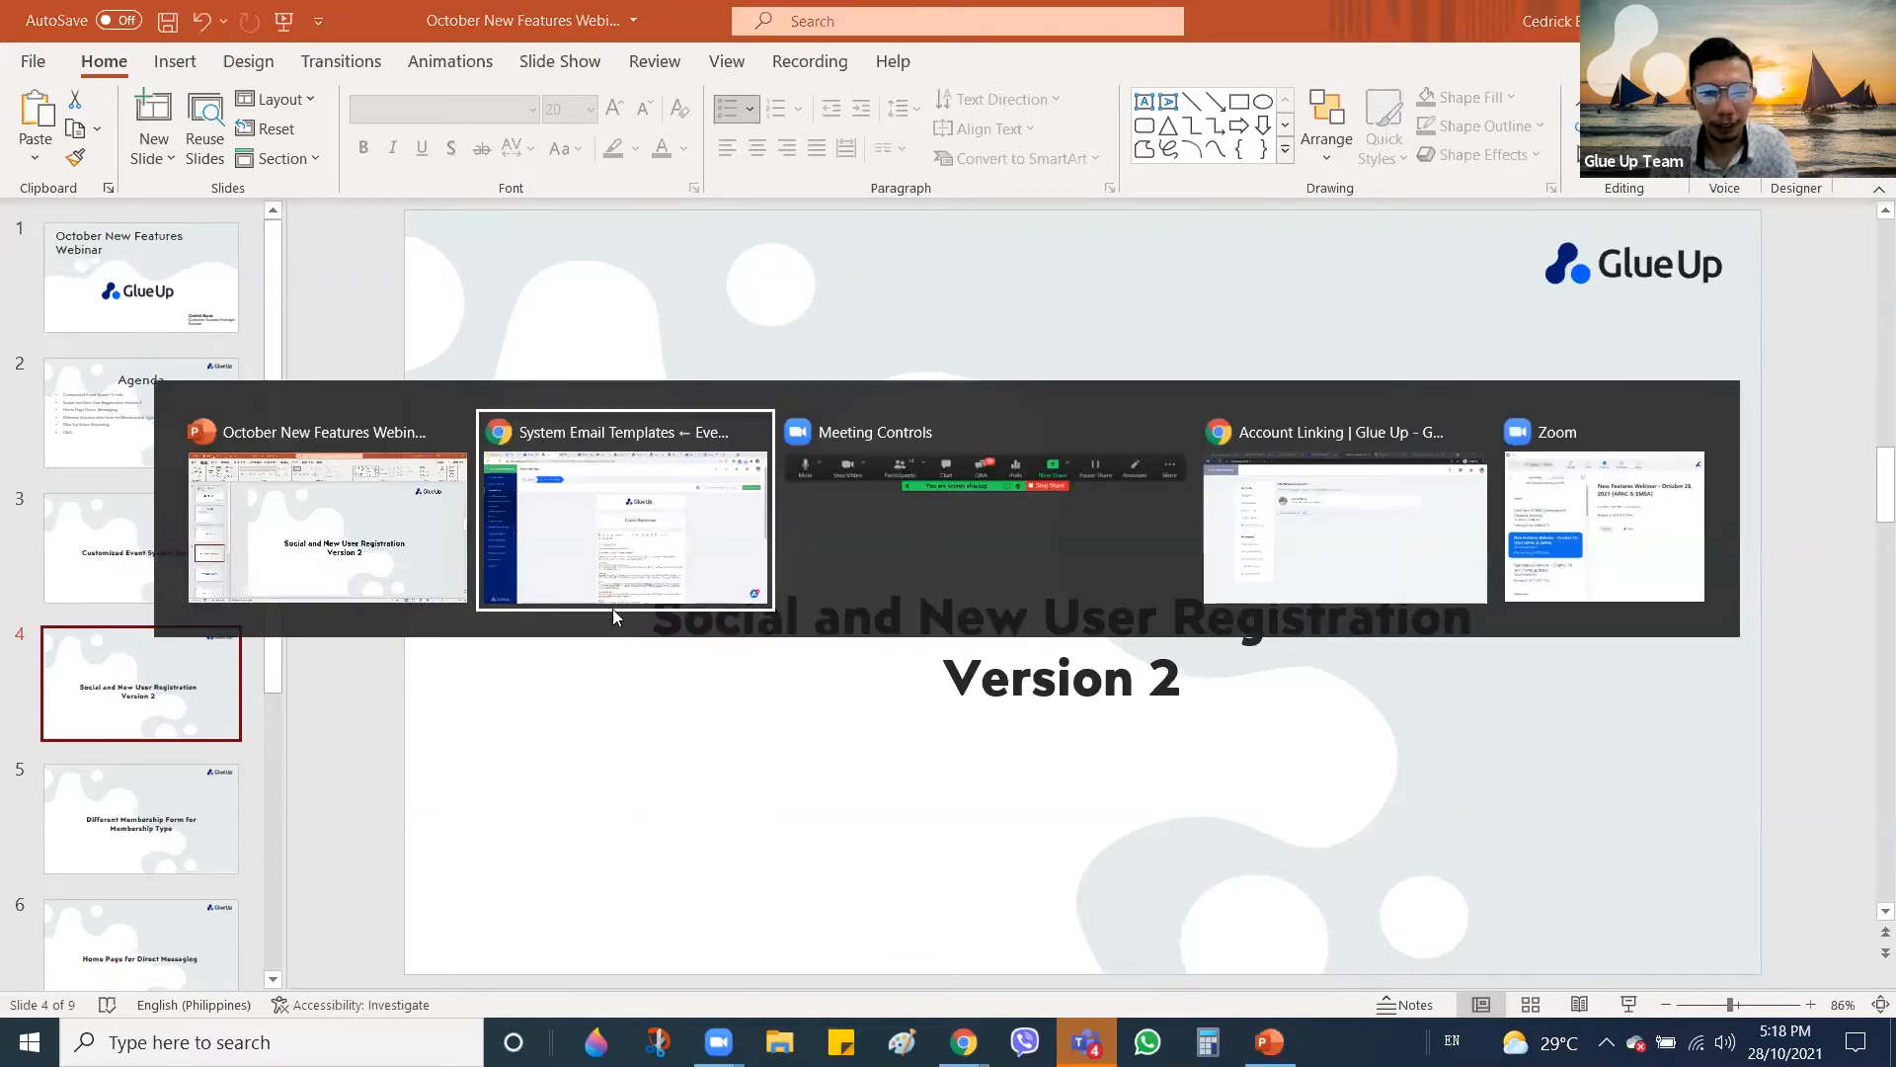
click(1365, 535)
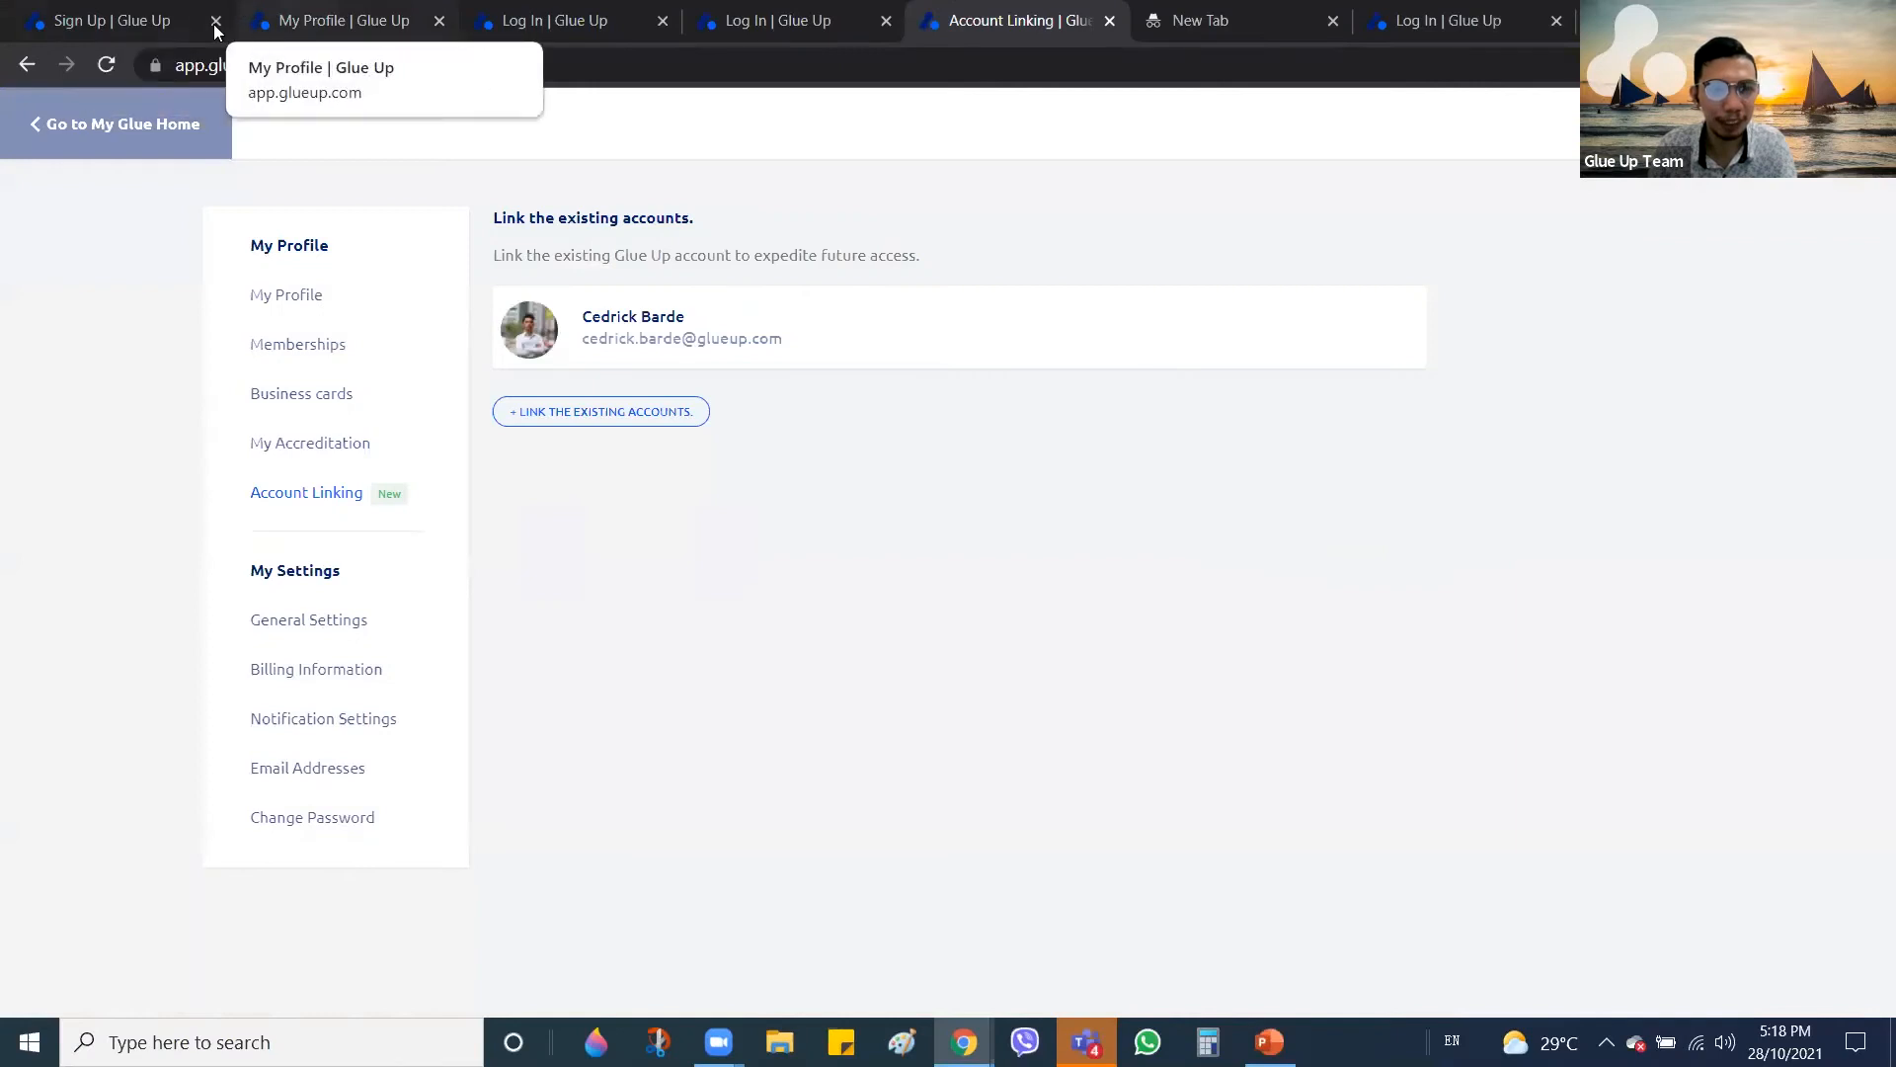
Switch to the Sign Up tab showing the Create your account page
click(128, 16)
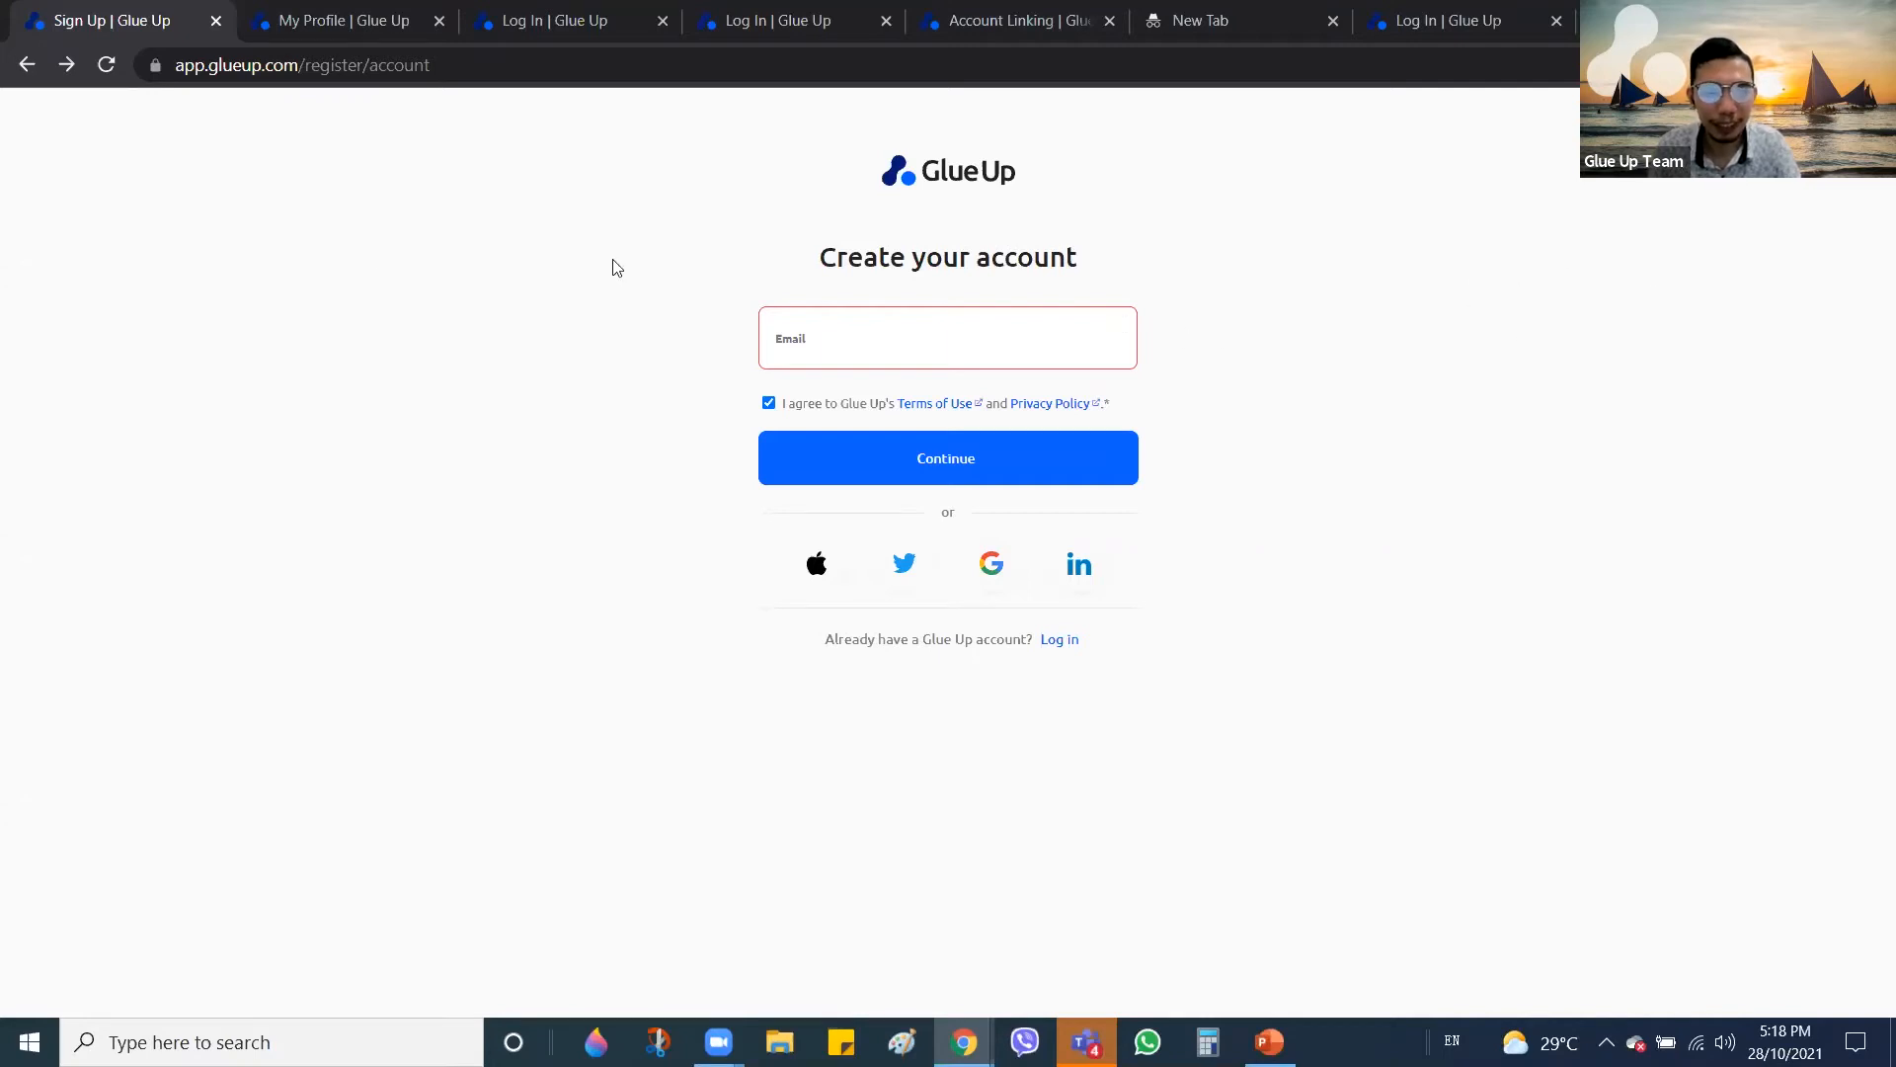
Demonstrate signing up with LinkedIn, dismissing the Unsaved Changes warning
click(922, 338)
click(1389, 367)
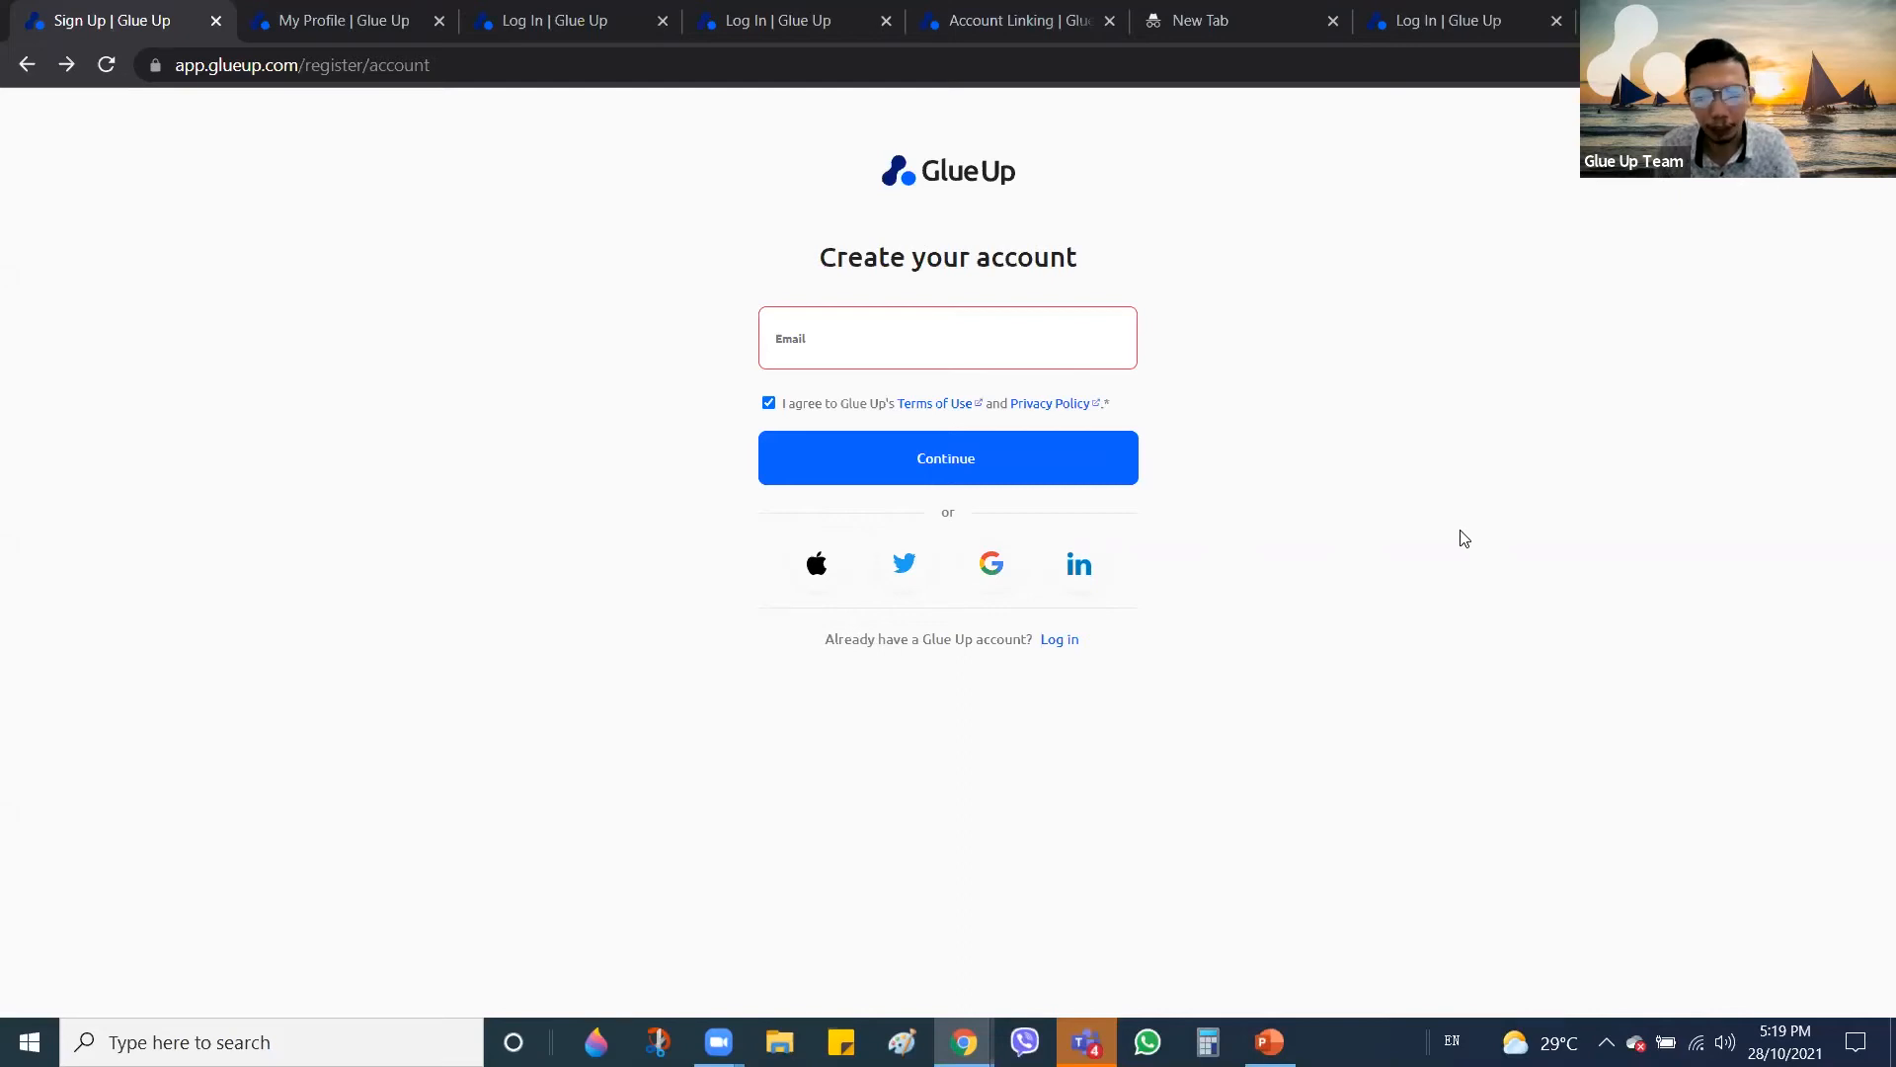
click(1092, 576)
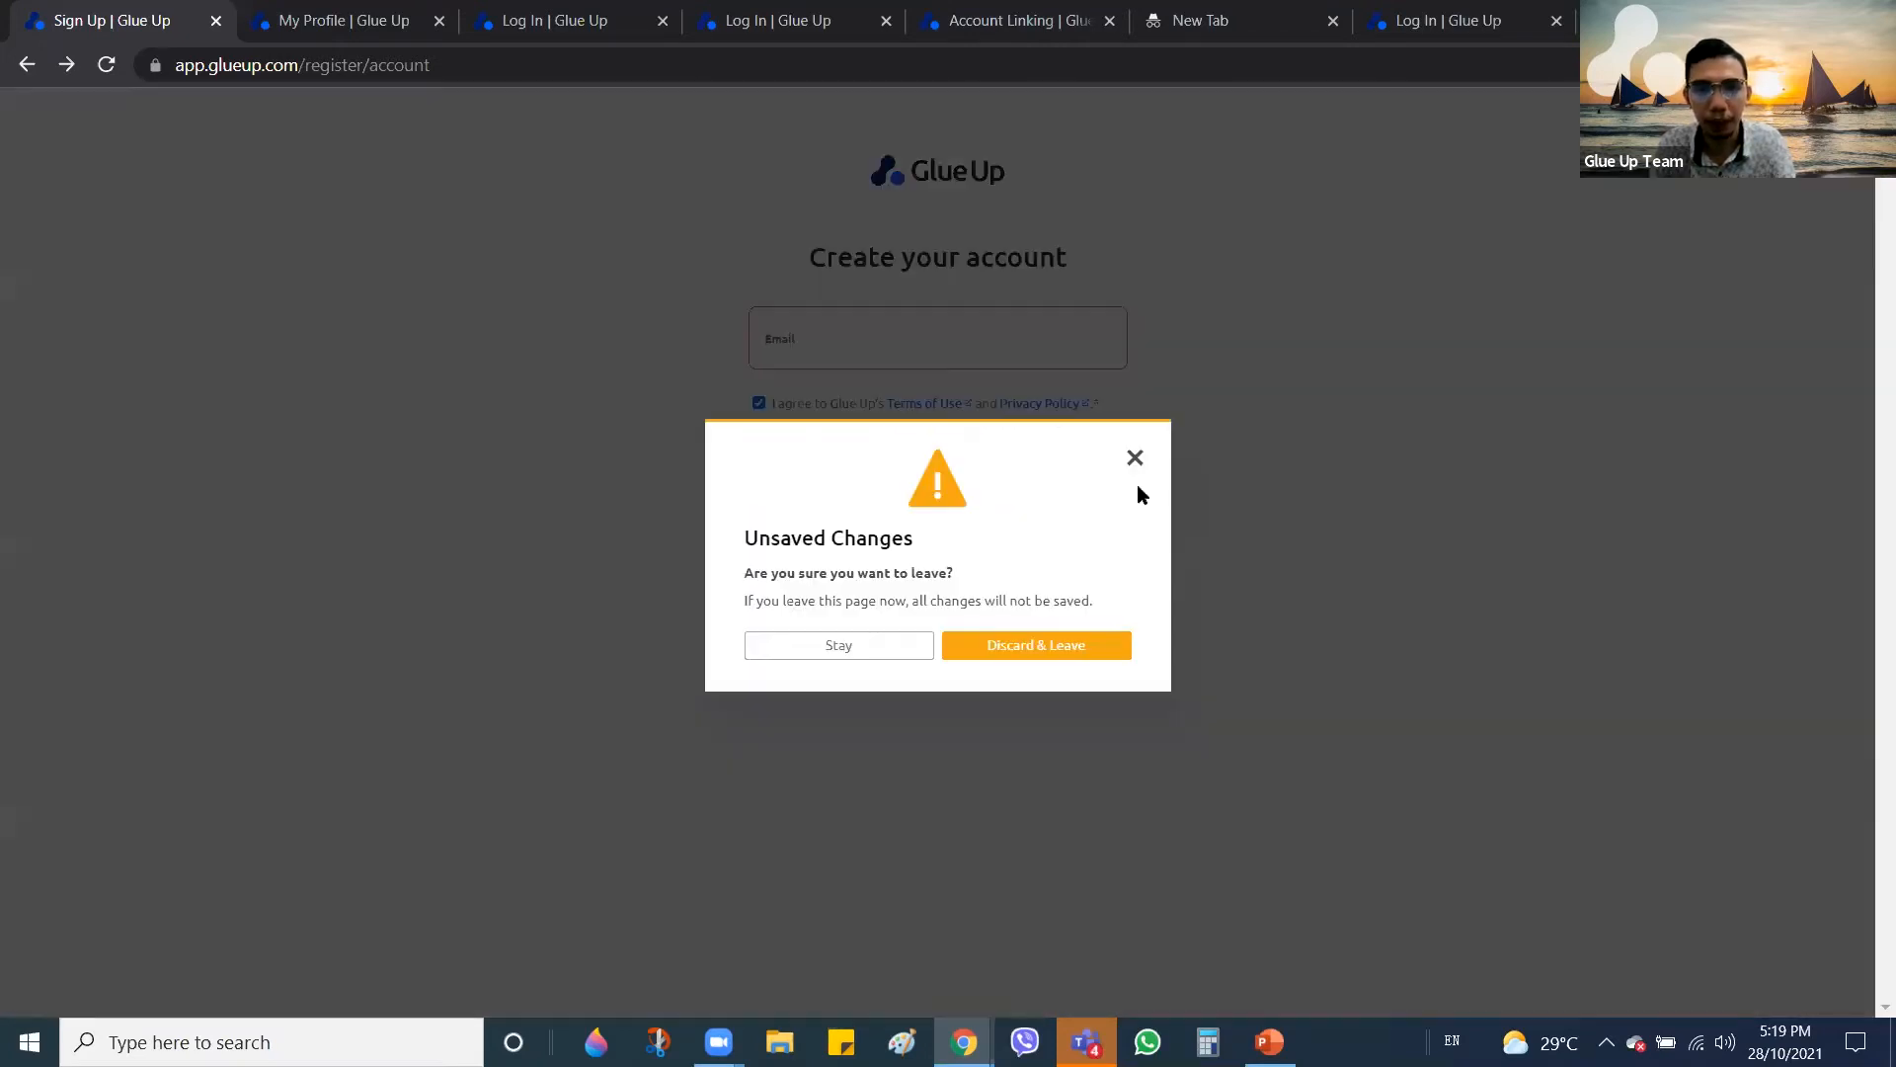
click(1188, 484)
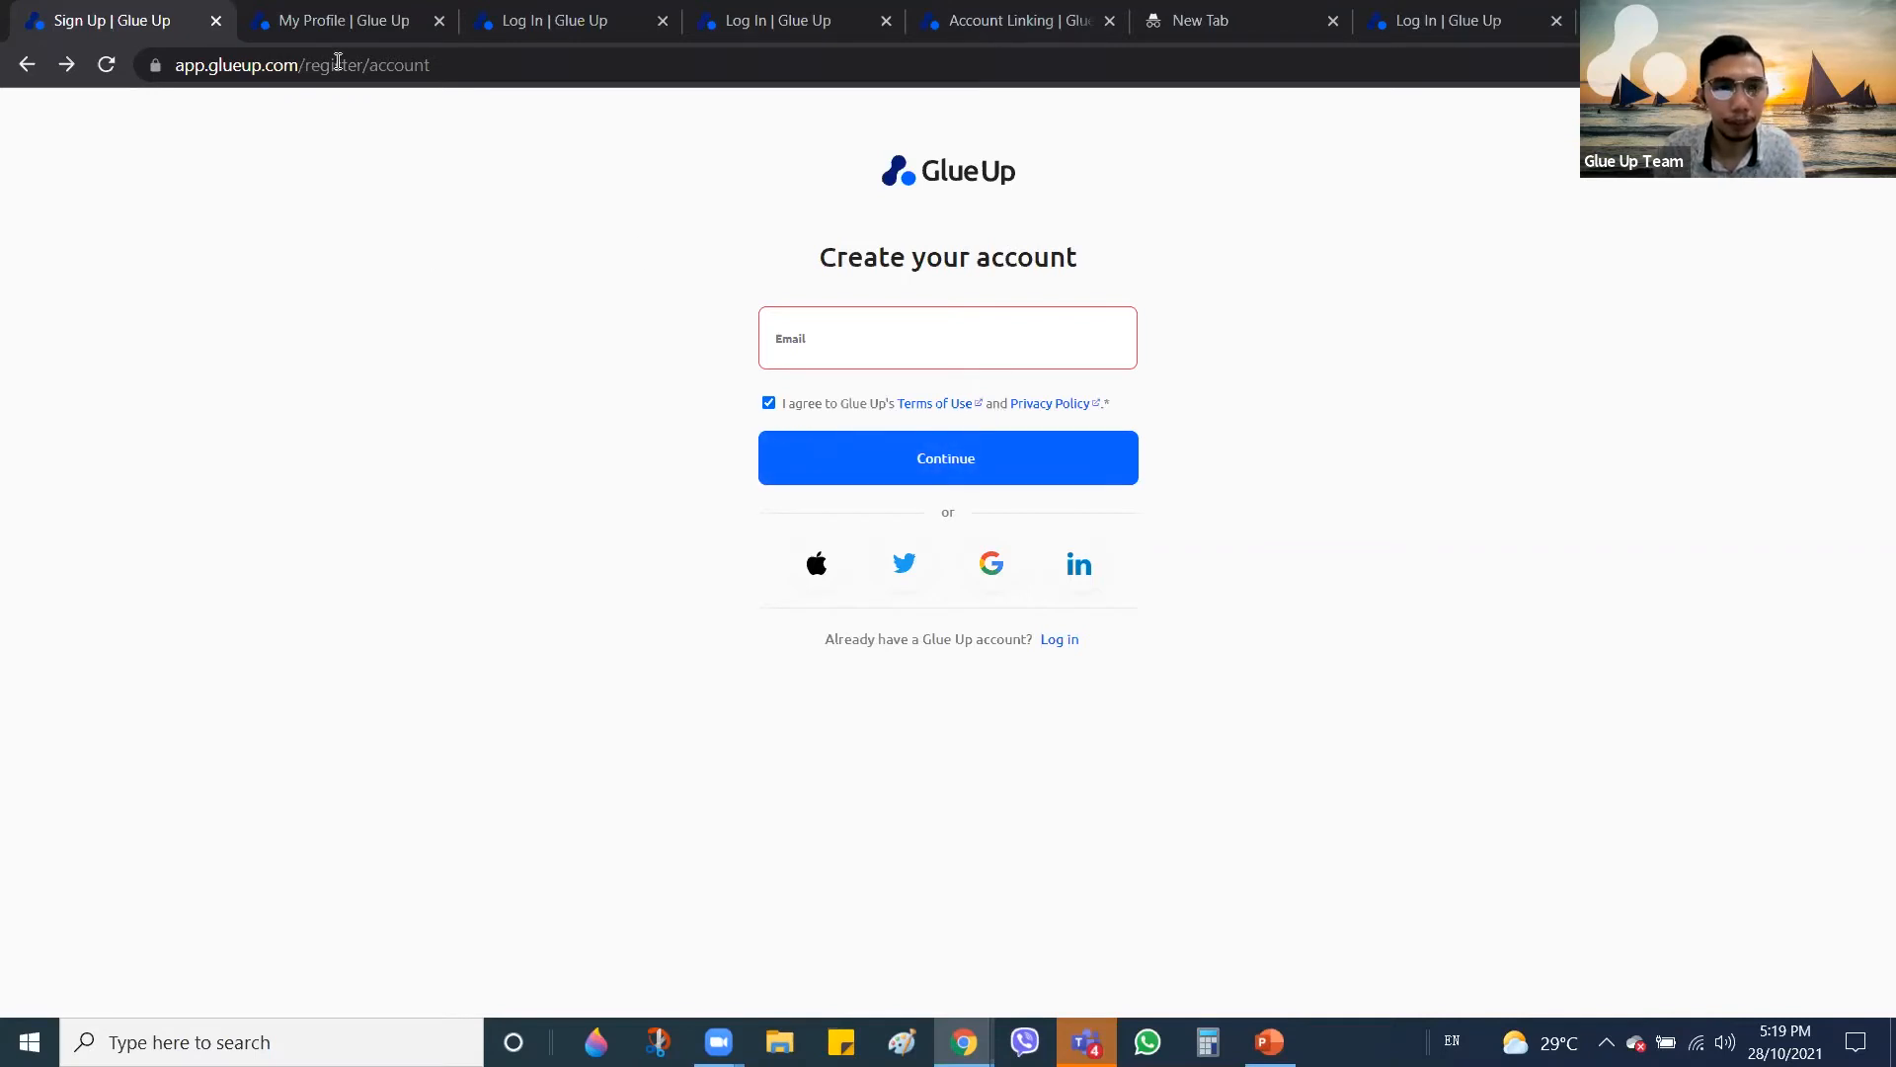
Scroll My Profile to Linked Social Accounts, showing LinkedIn linked
click(346, 13)
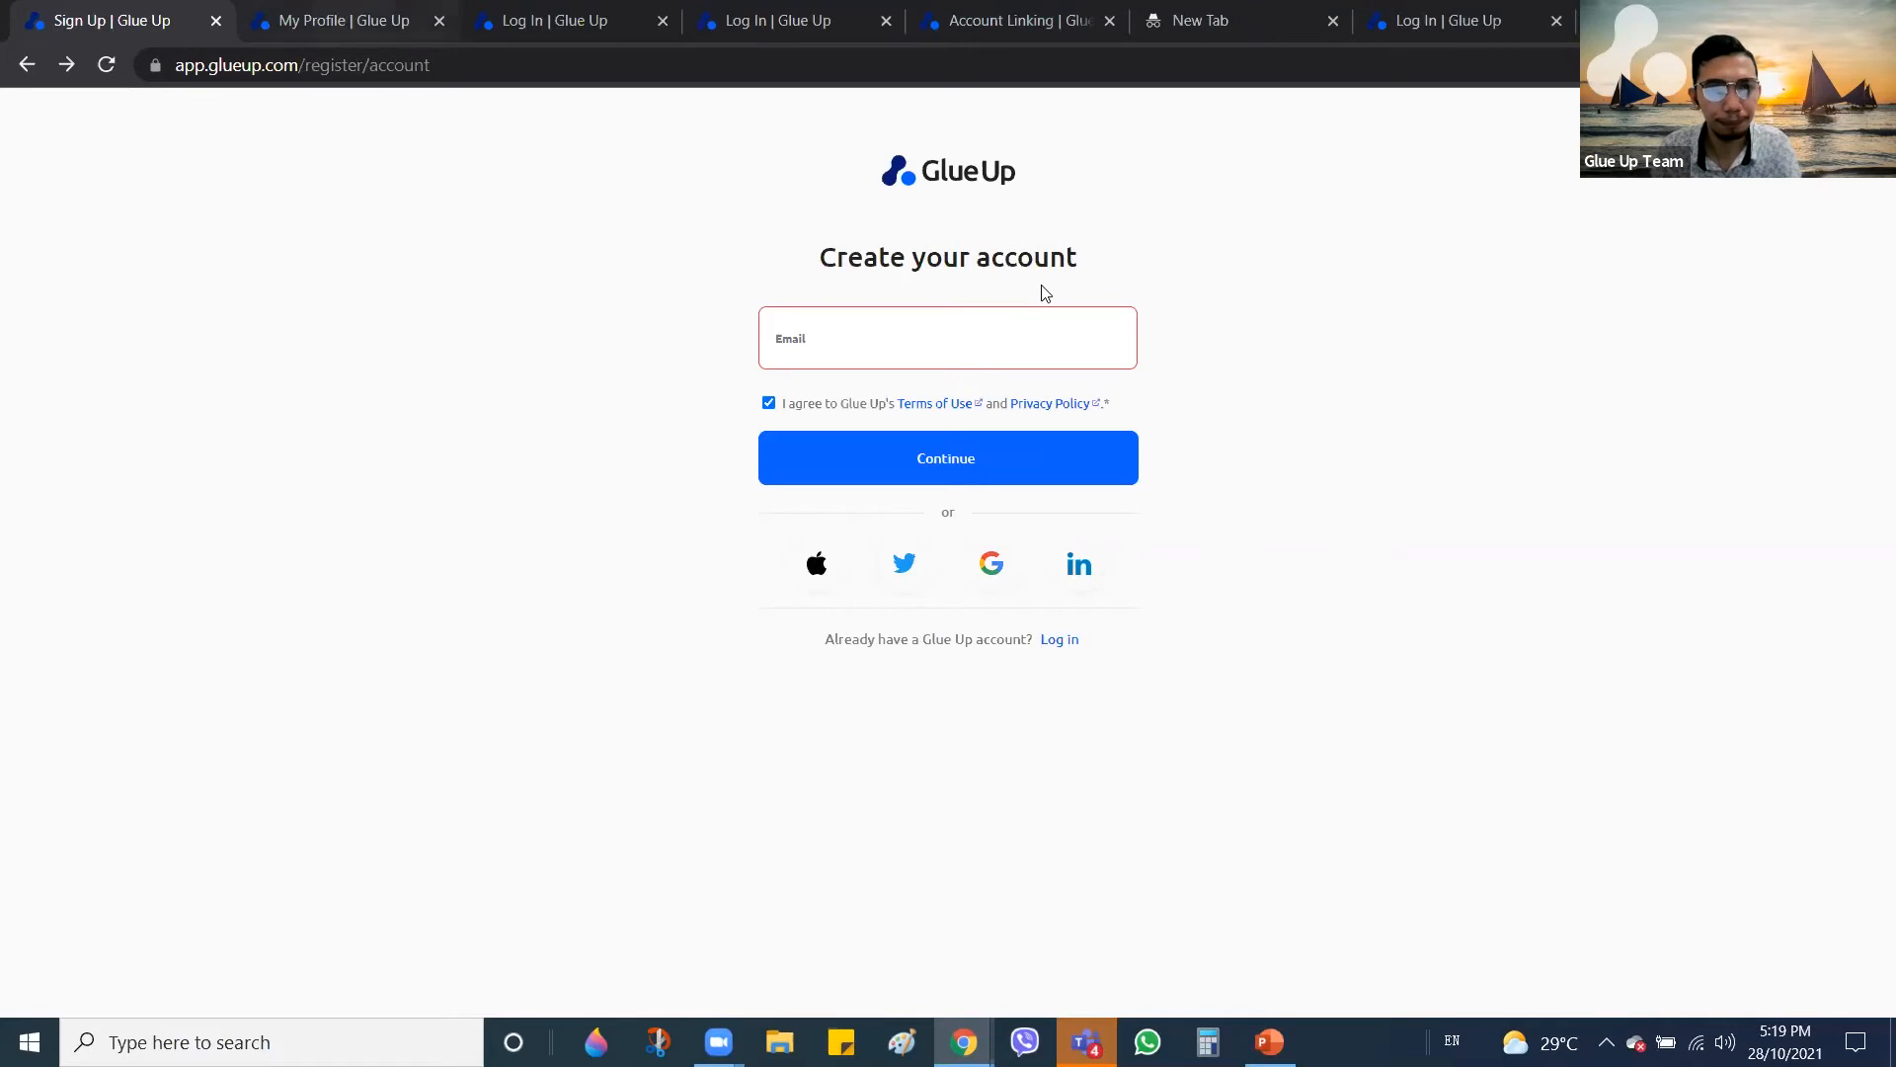
scroll(1046, 385, down, 2)
scroll(1012, 401, down, 12)
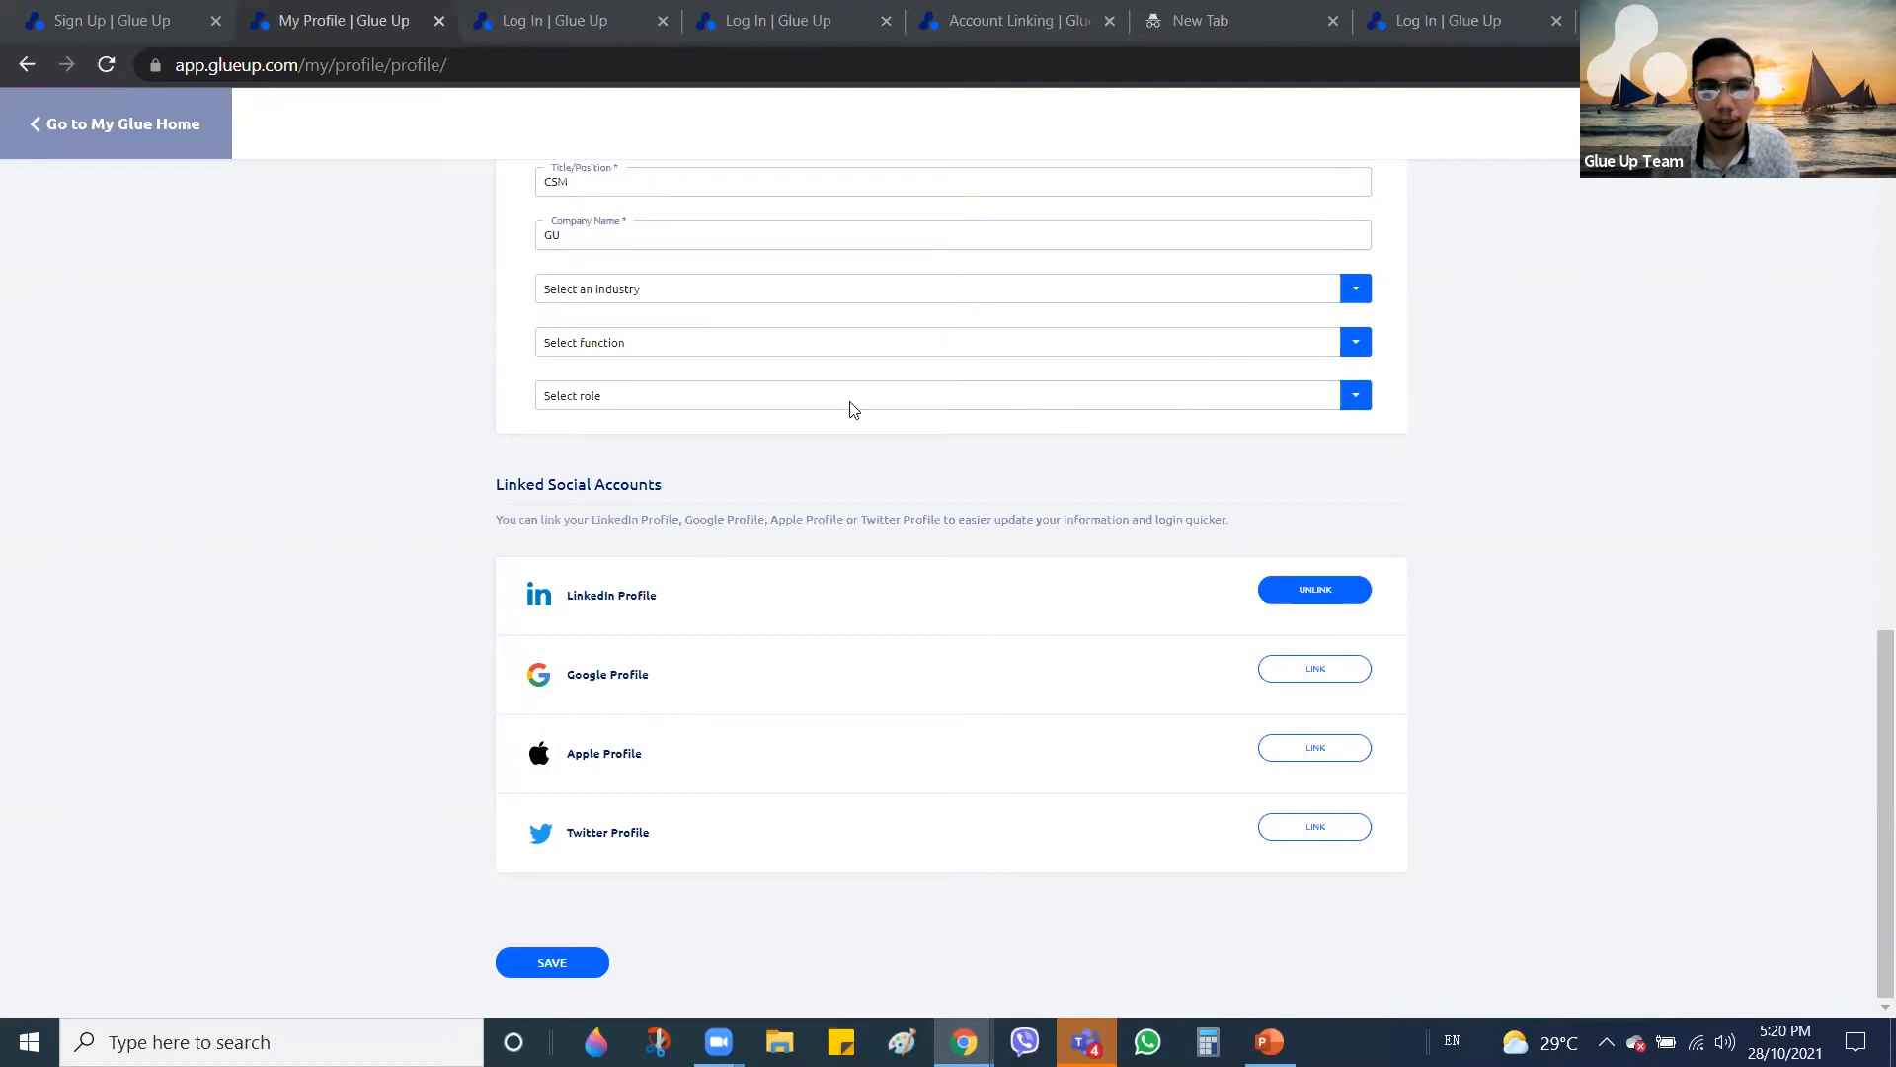
Switch to the third 'Log In | Glue Up' tab showing the login page
click(565, 21)
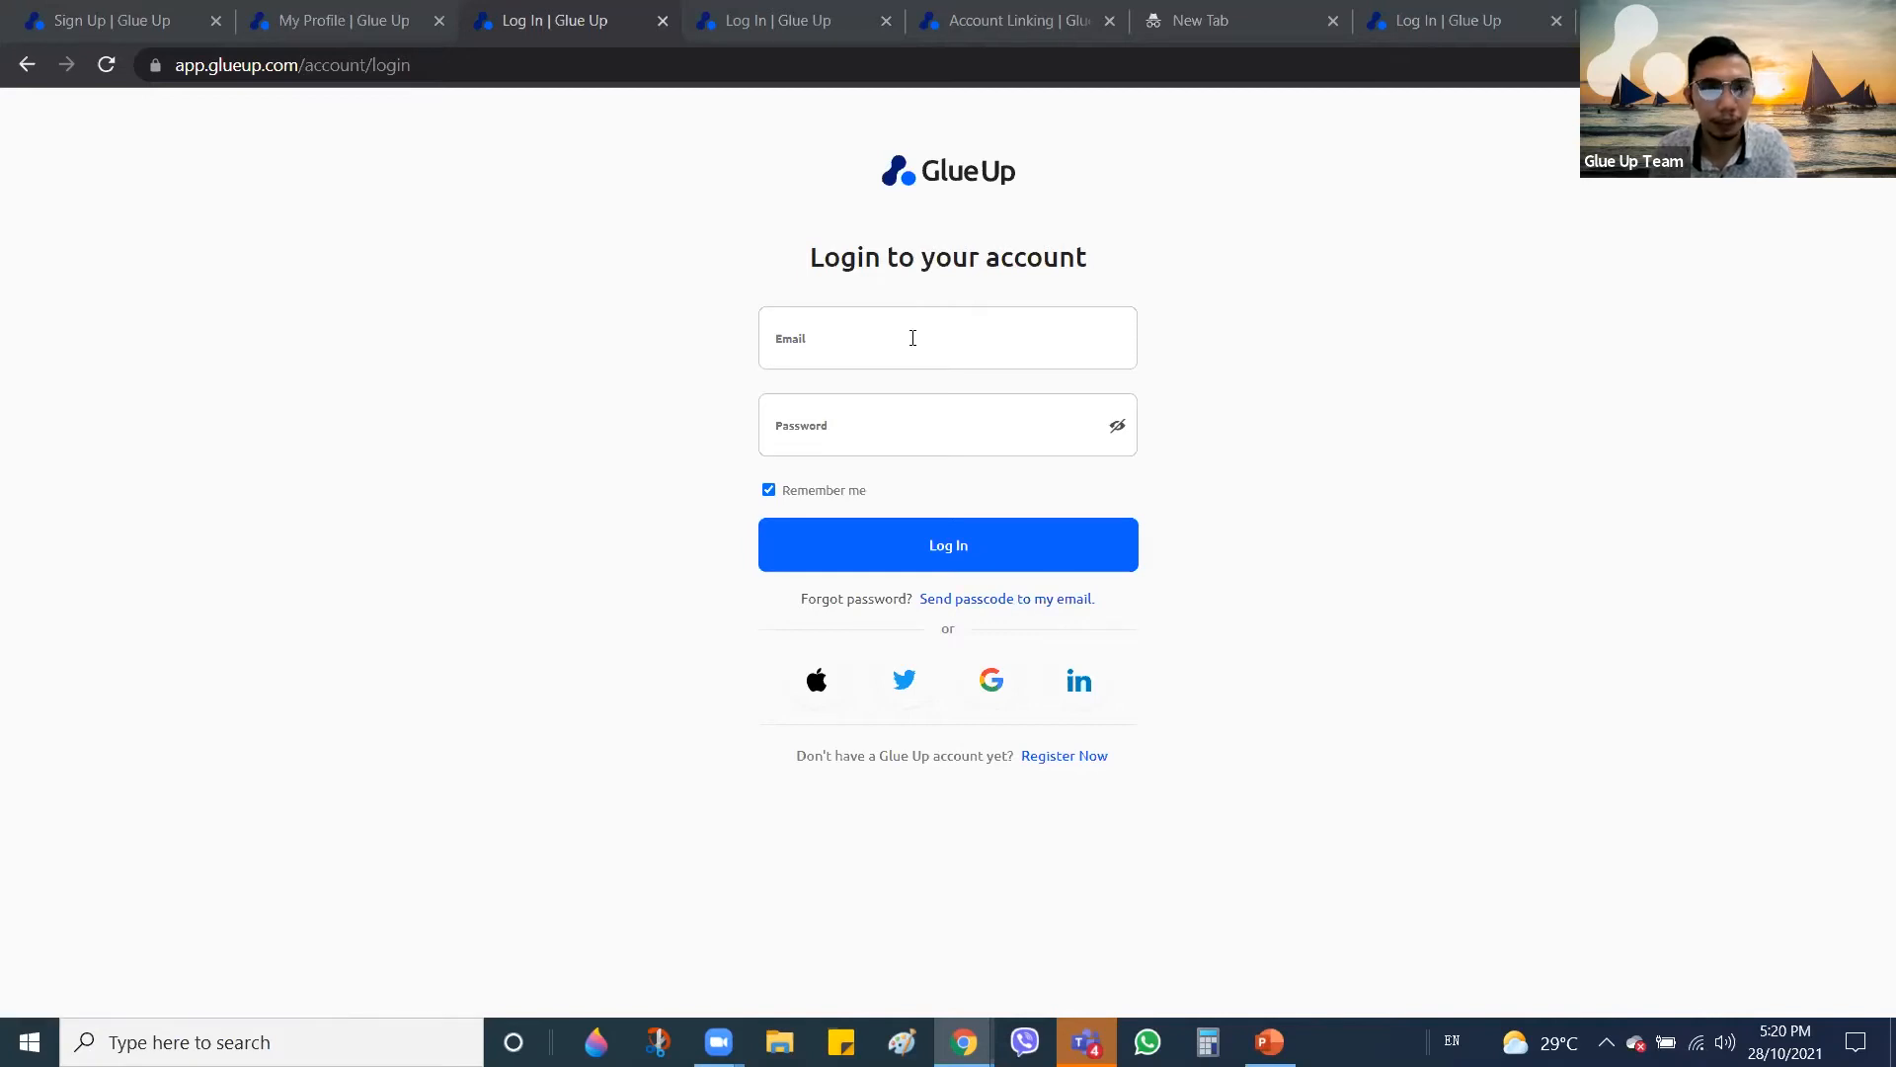
Show the passcode entry page and focus its passcode field
click(794, 27)
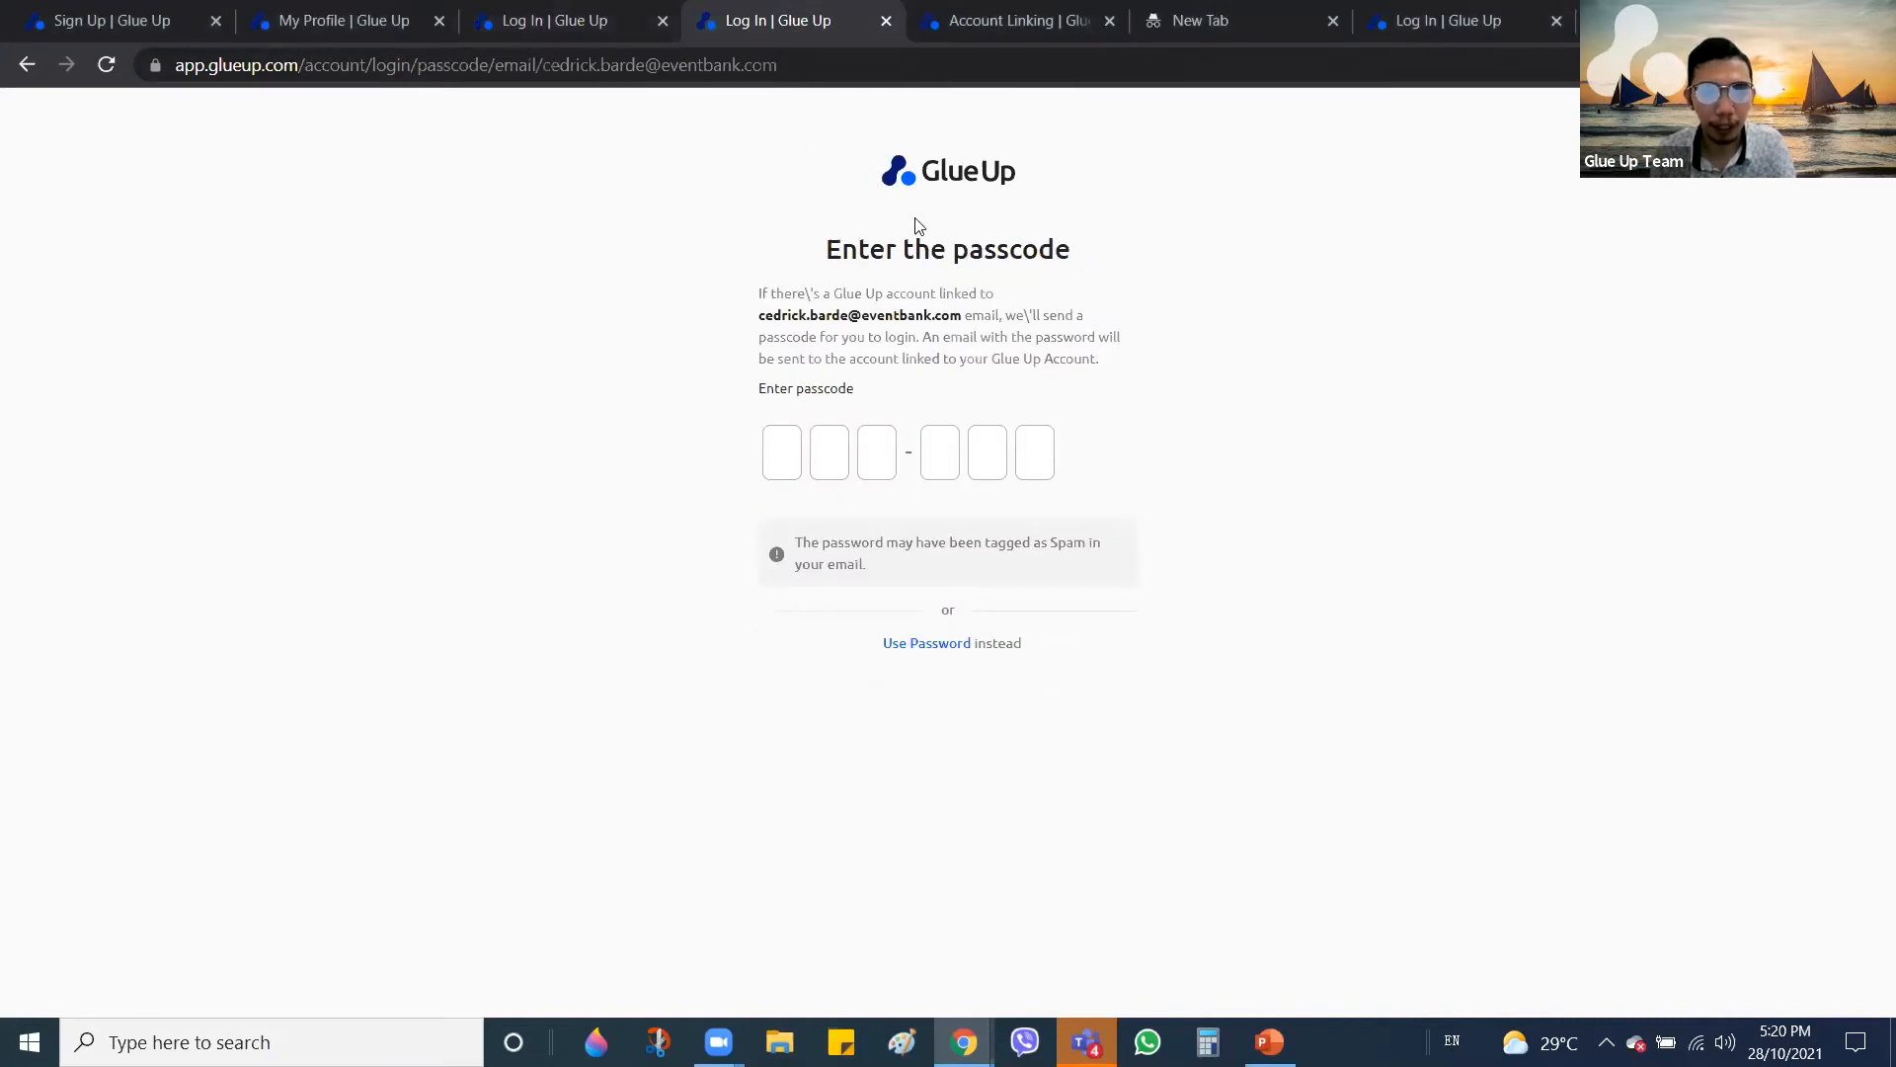
click(796, 454)
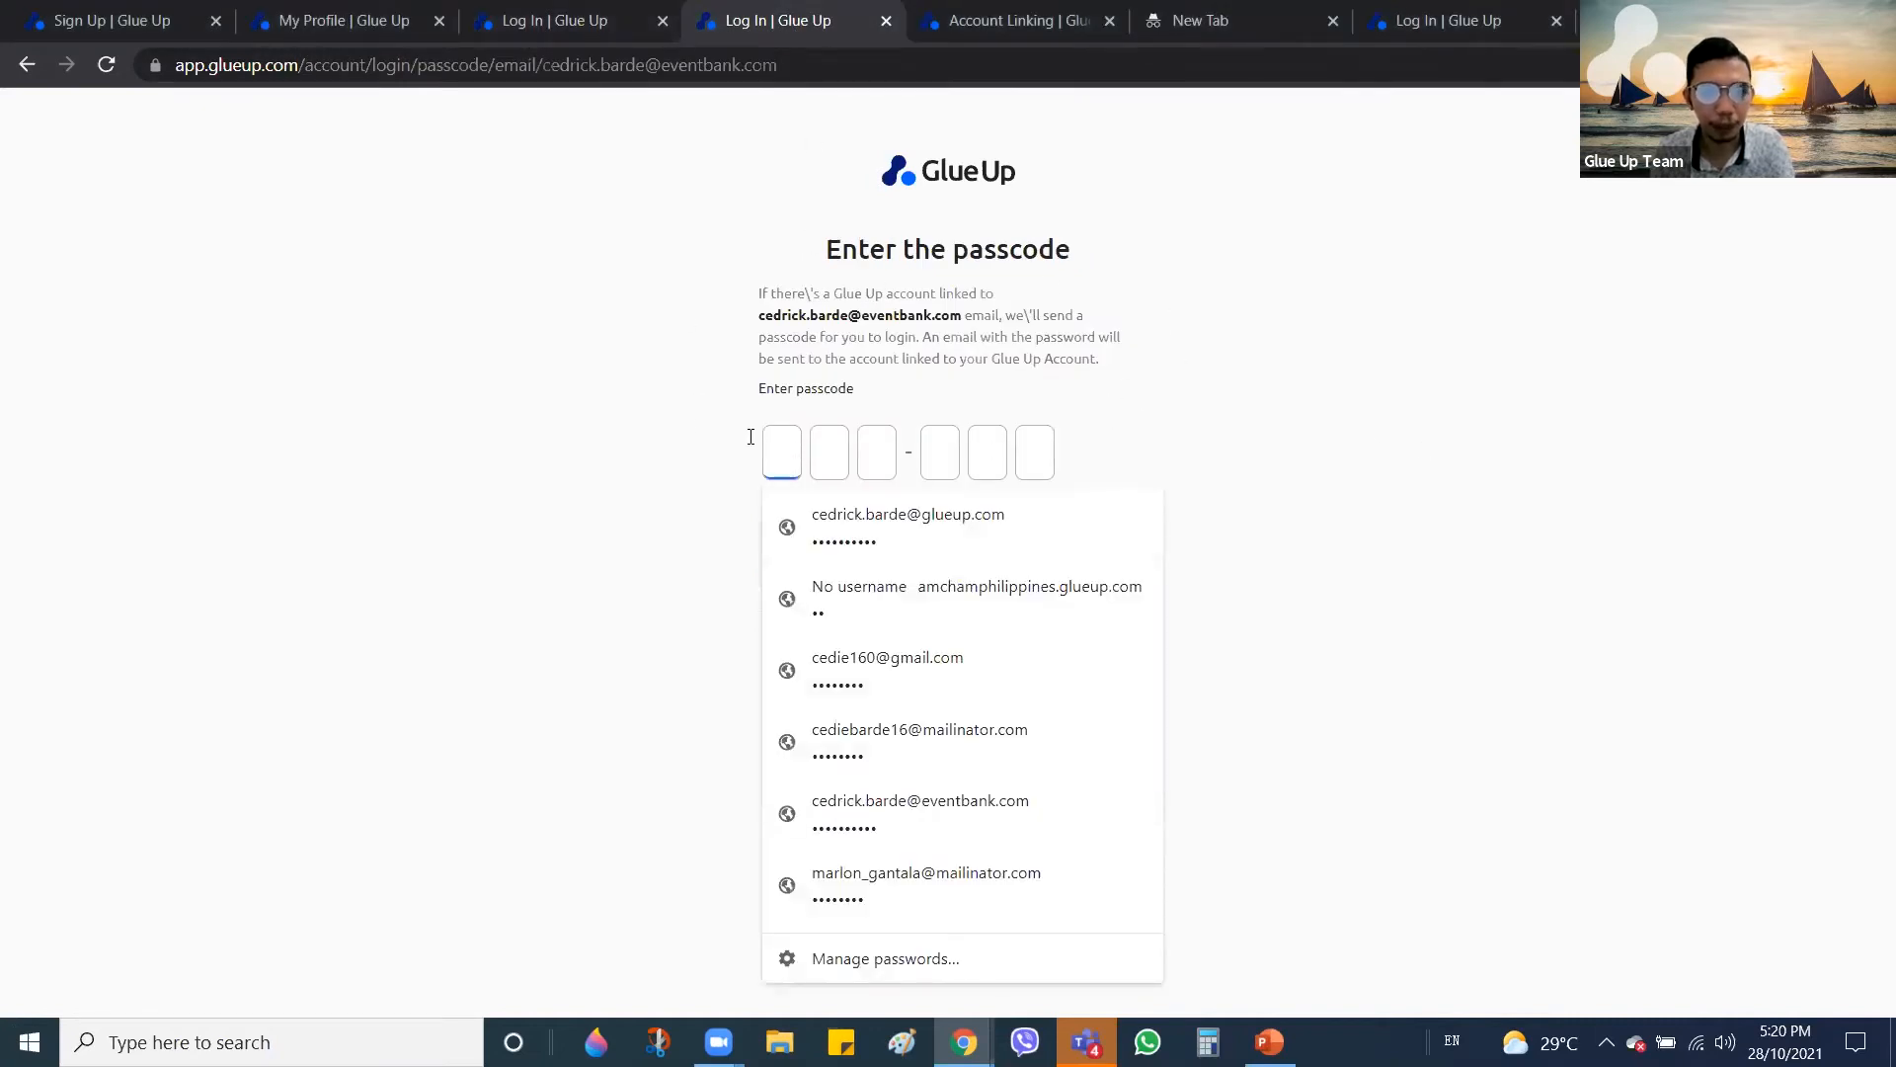
click(622, 490)
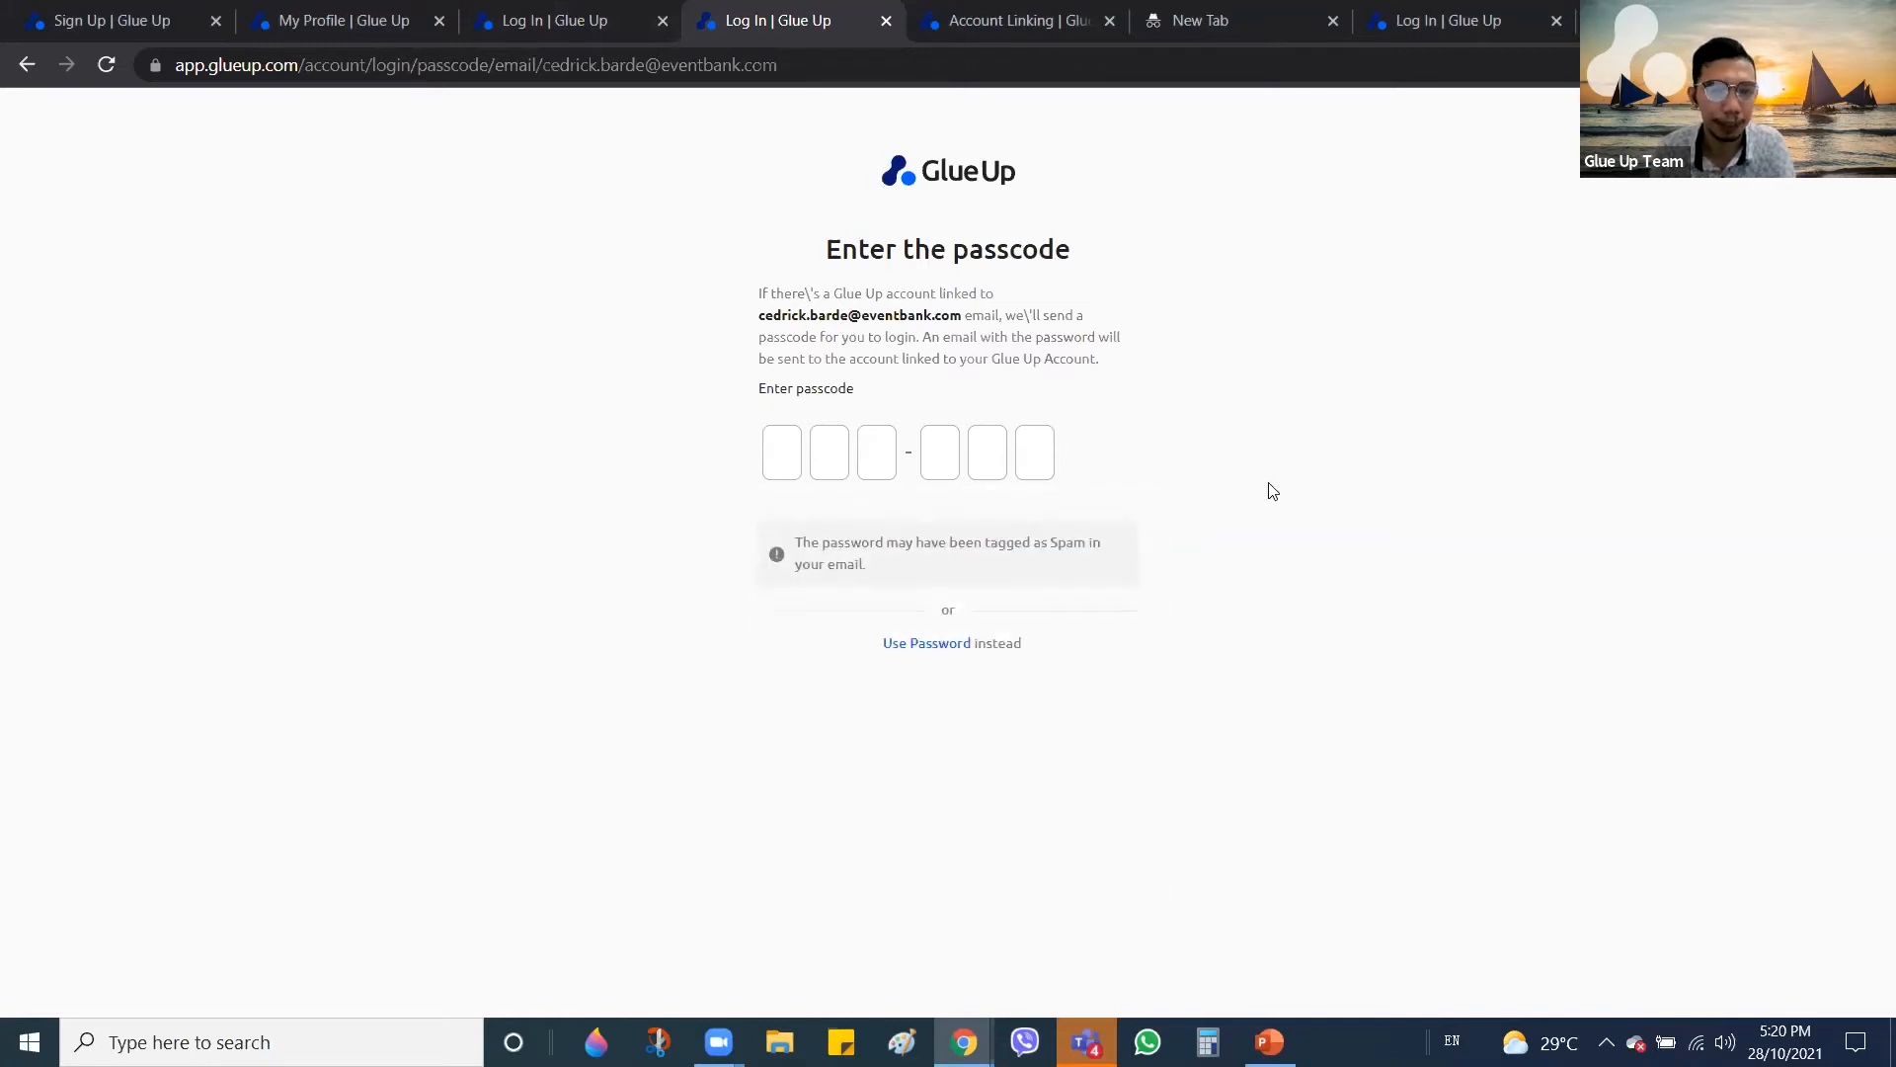
click(790, 443)
click(1613, 413)
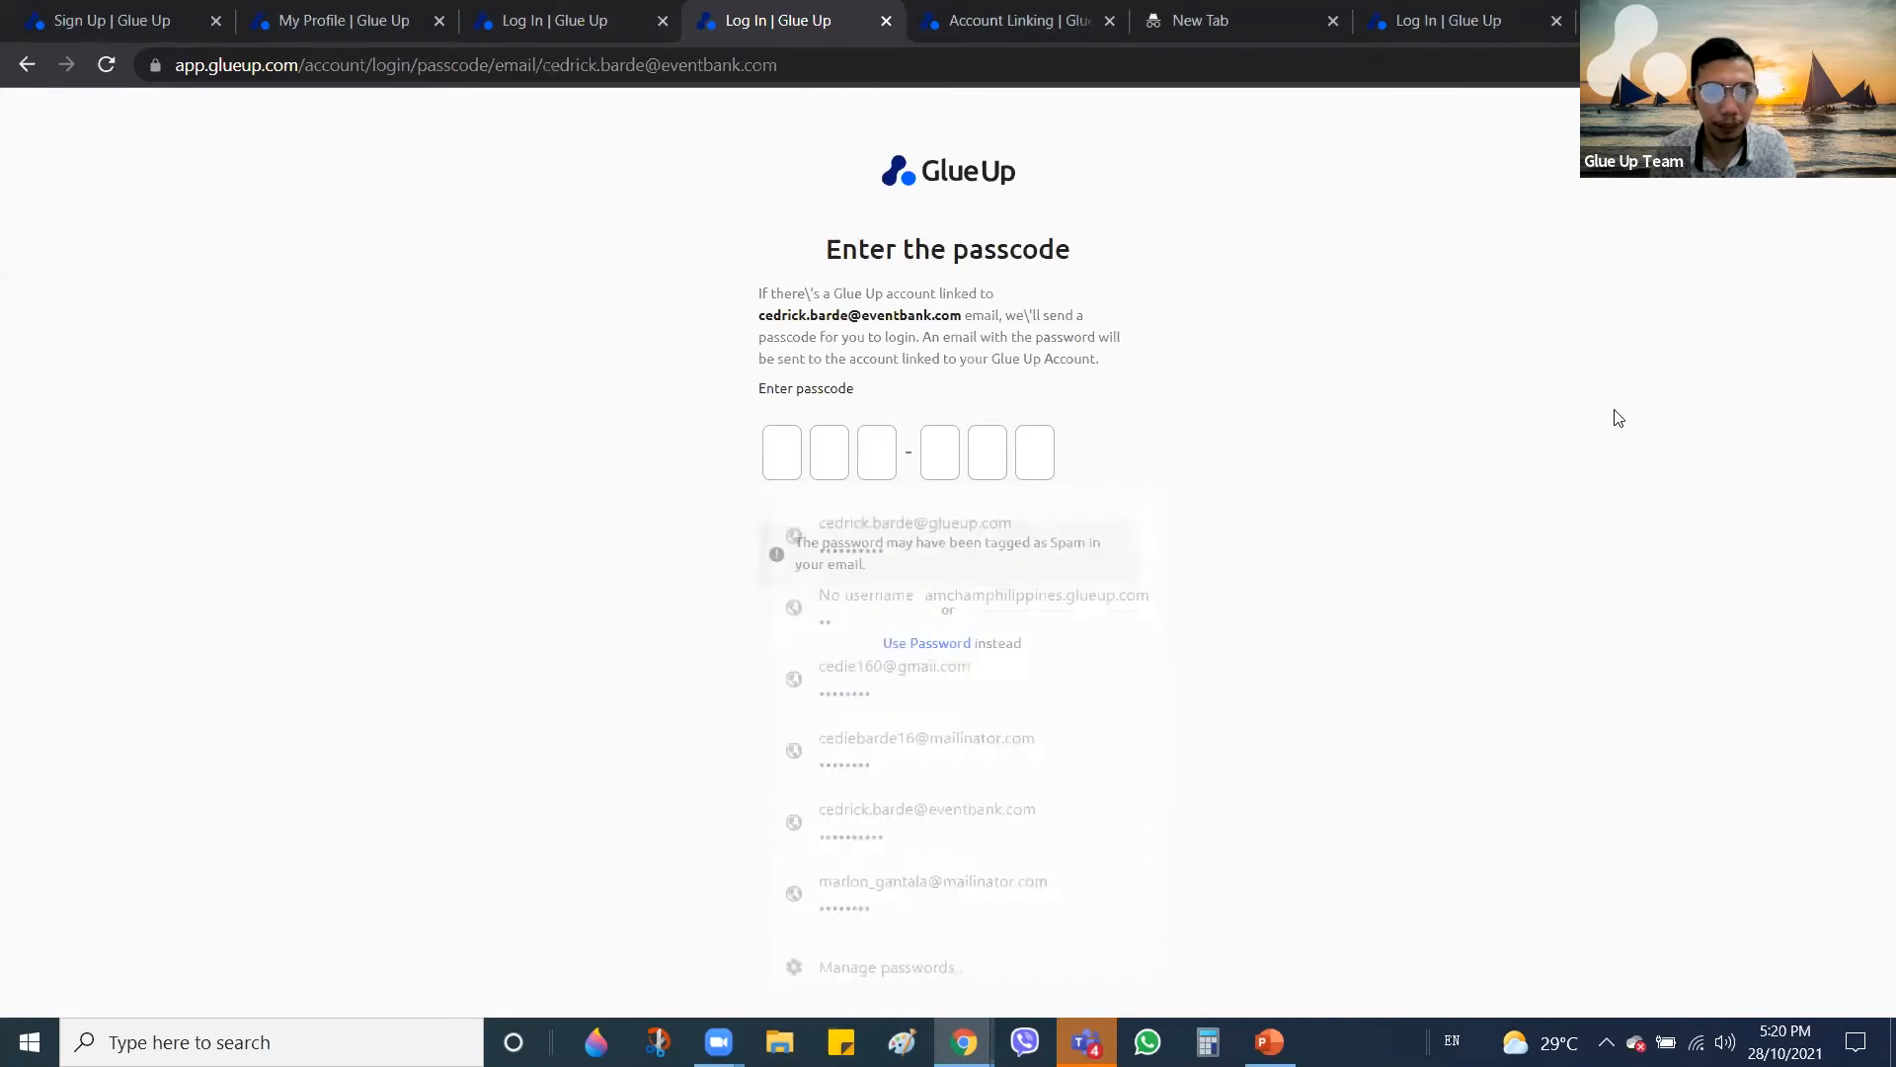
Show the Account Linking page, then bring the webinar slide deck forward
click(1007, 30)
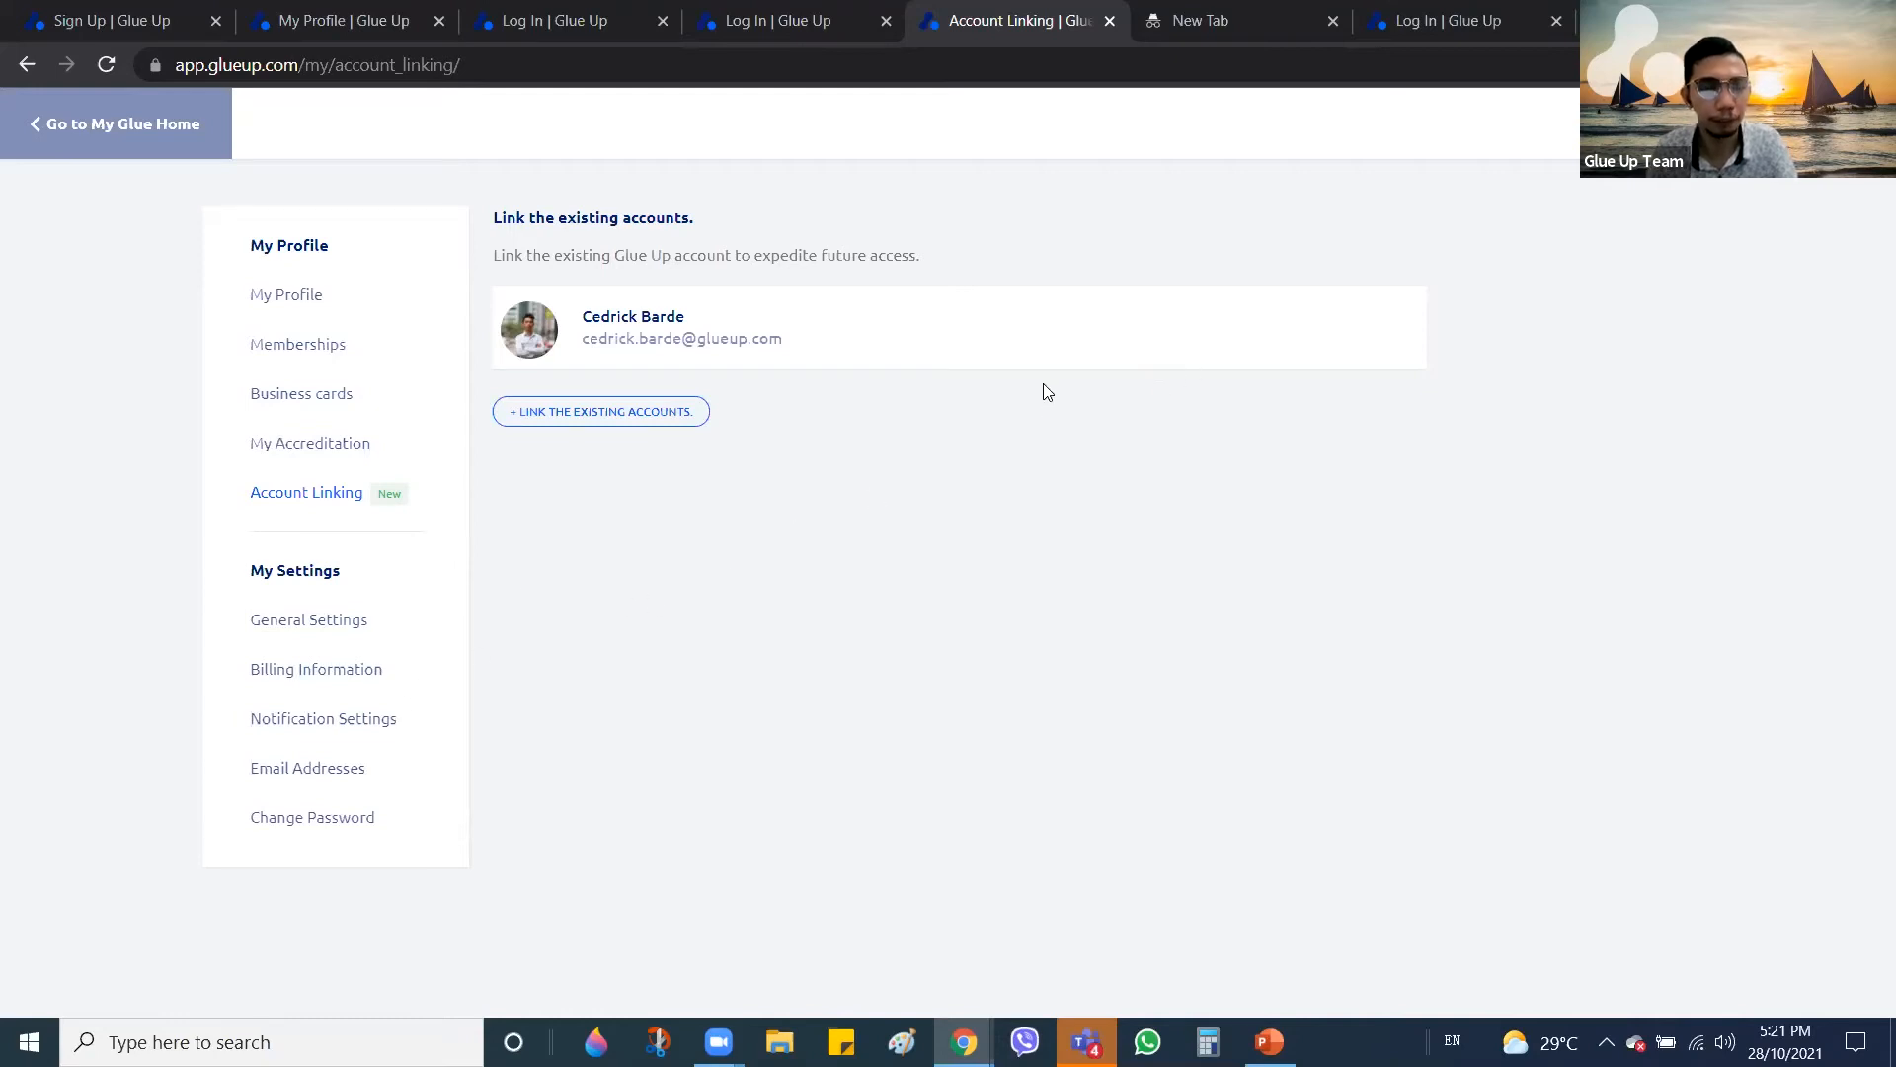
key(alt+Tab)
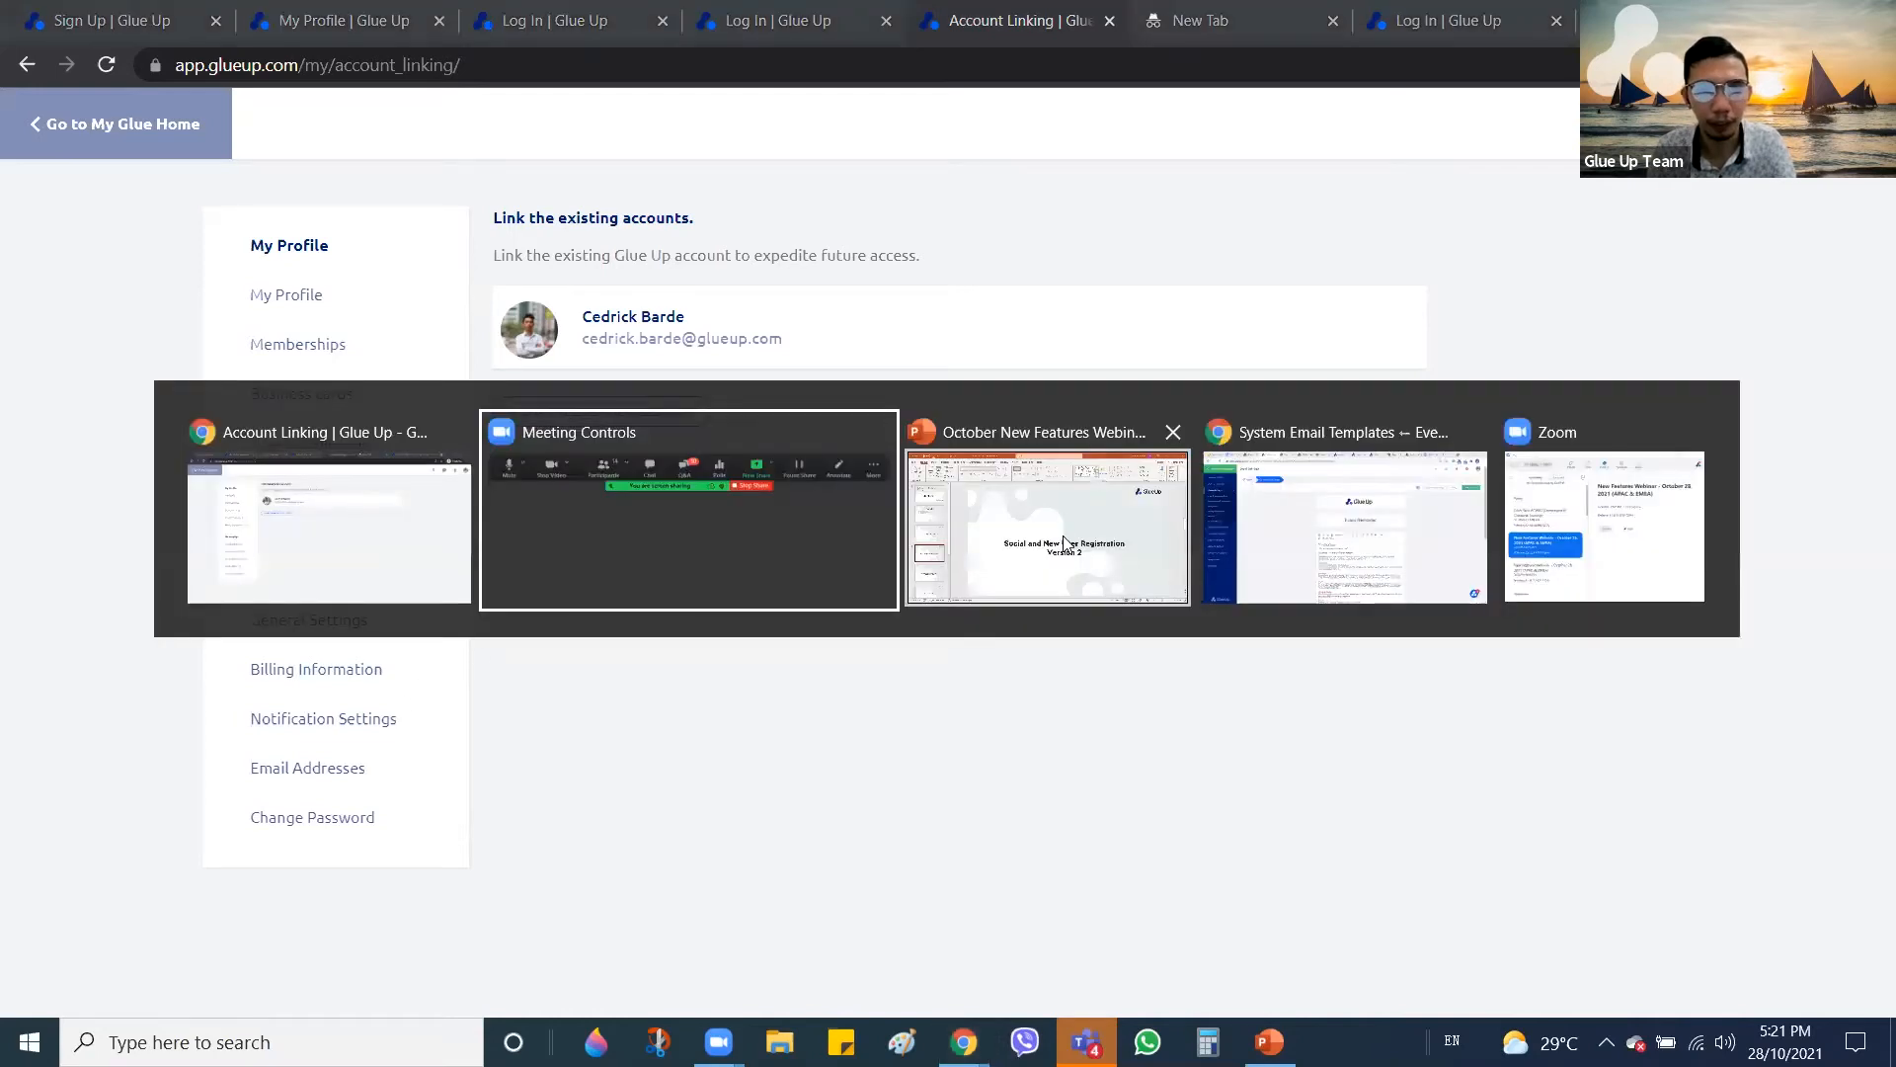
click(995, 504)
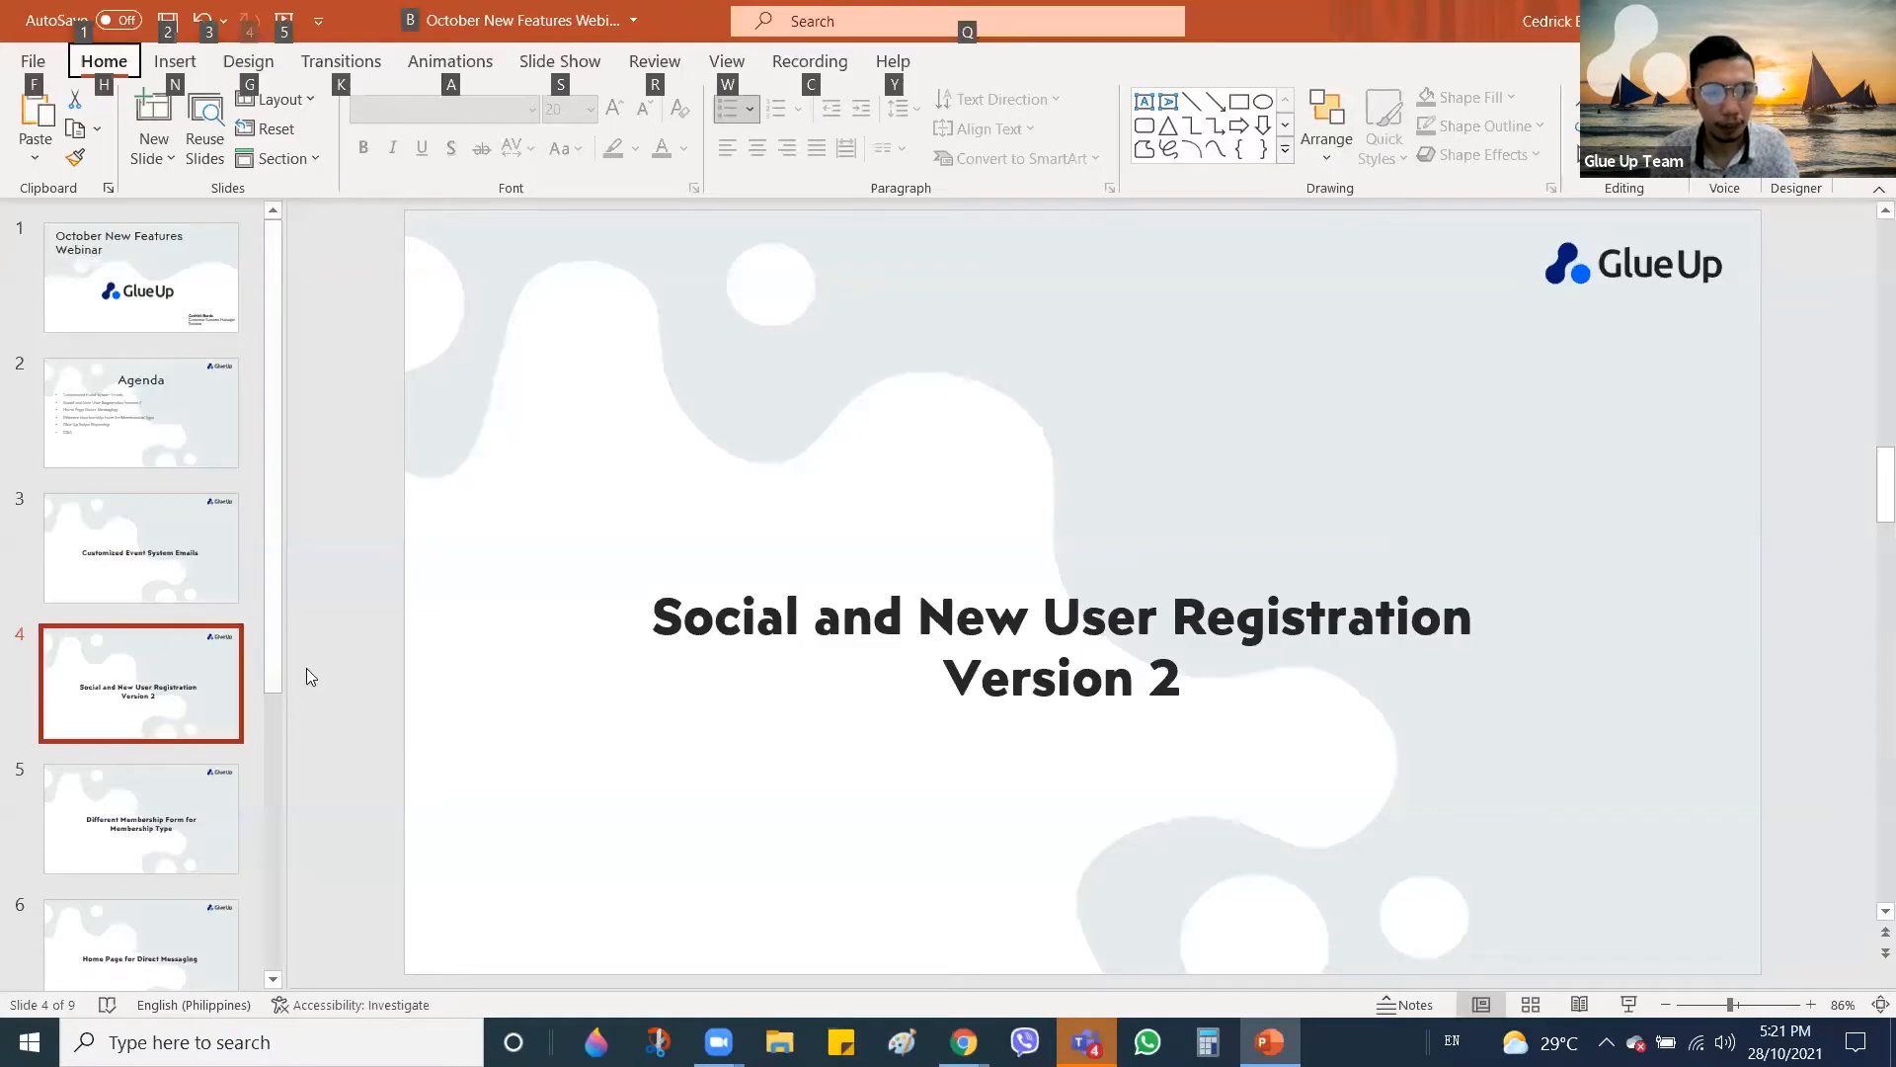
Advance the deck to slide 5, 'Different Membership Form for Membership Type'
key(Down)
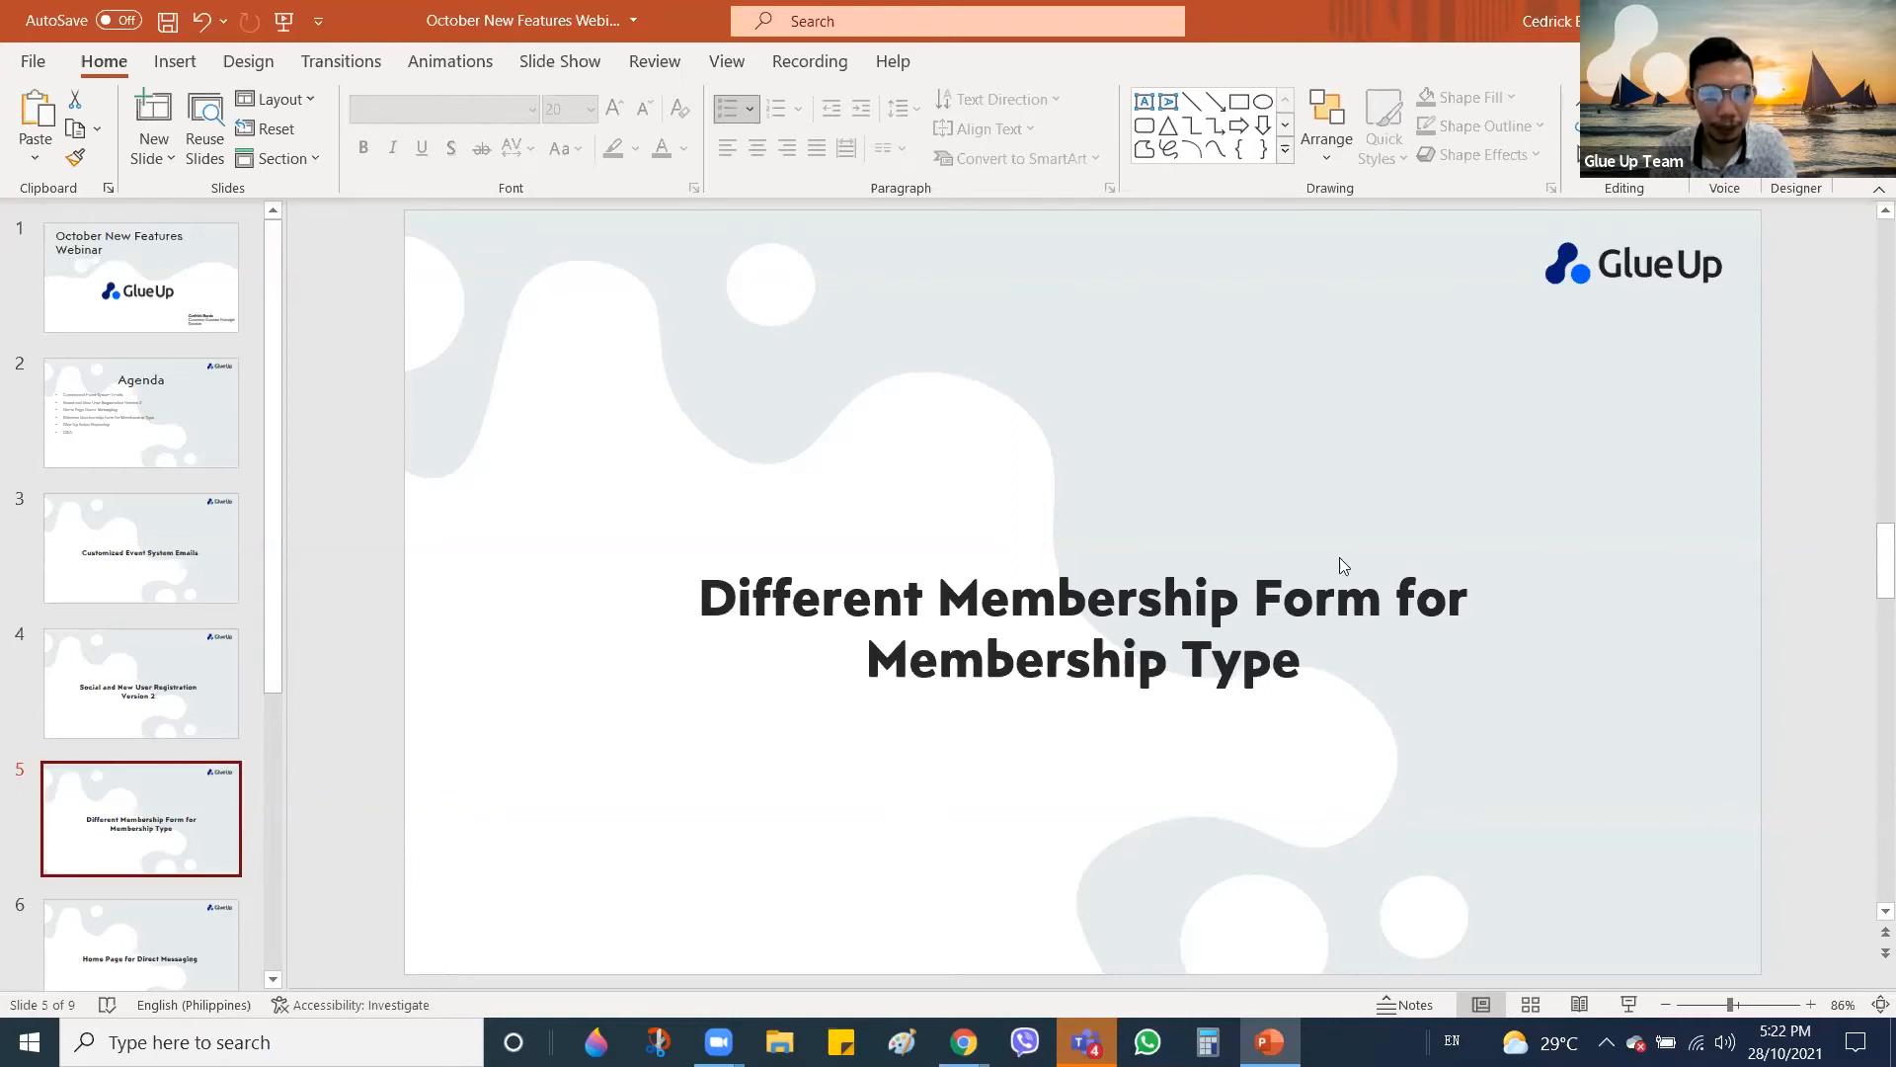
key(alt+Tab)
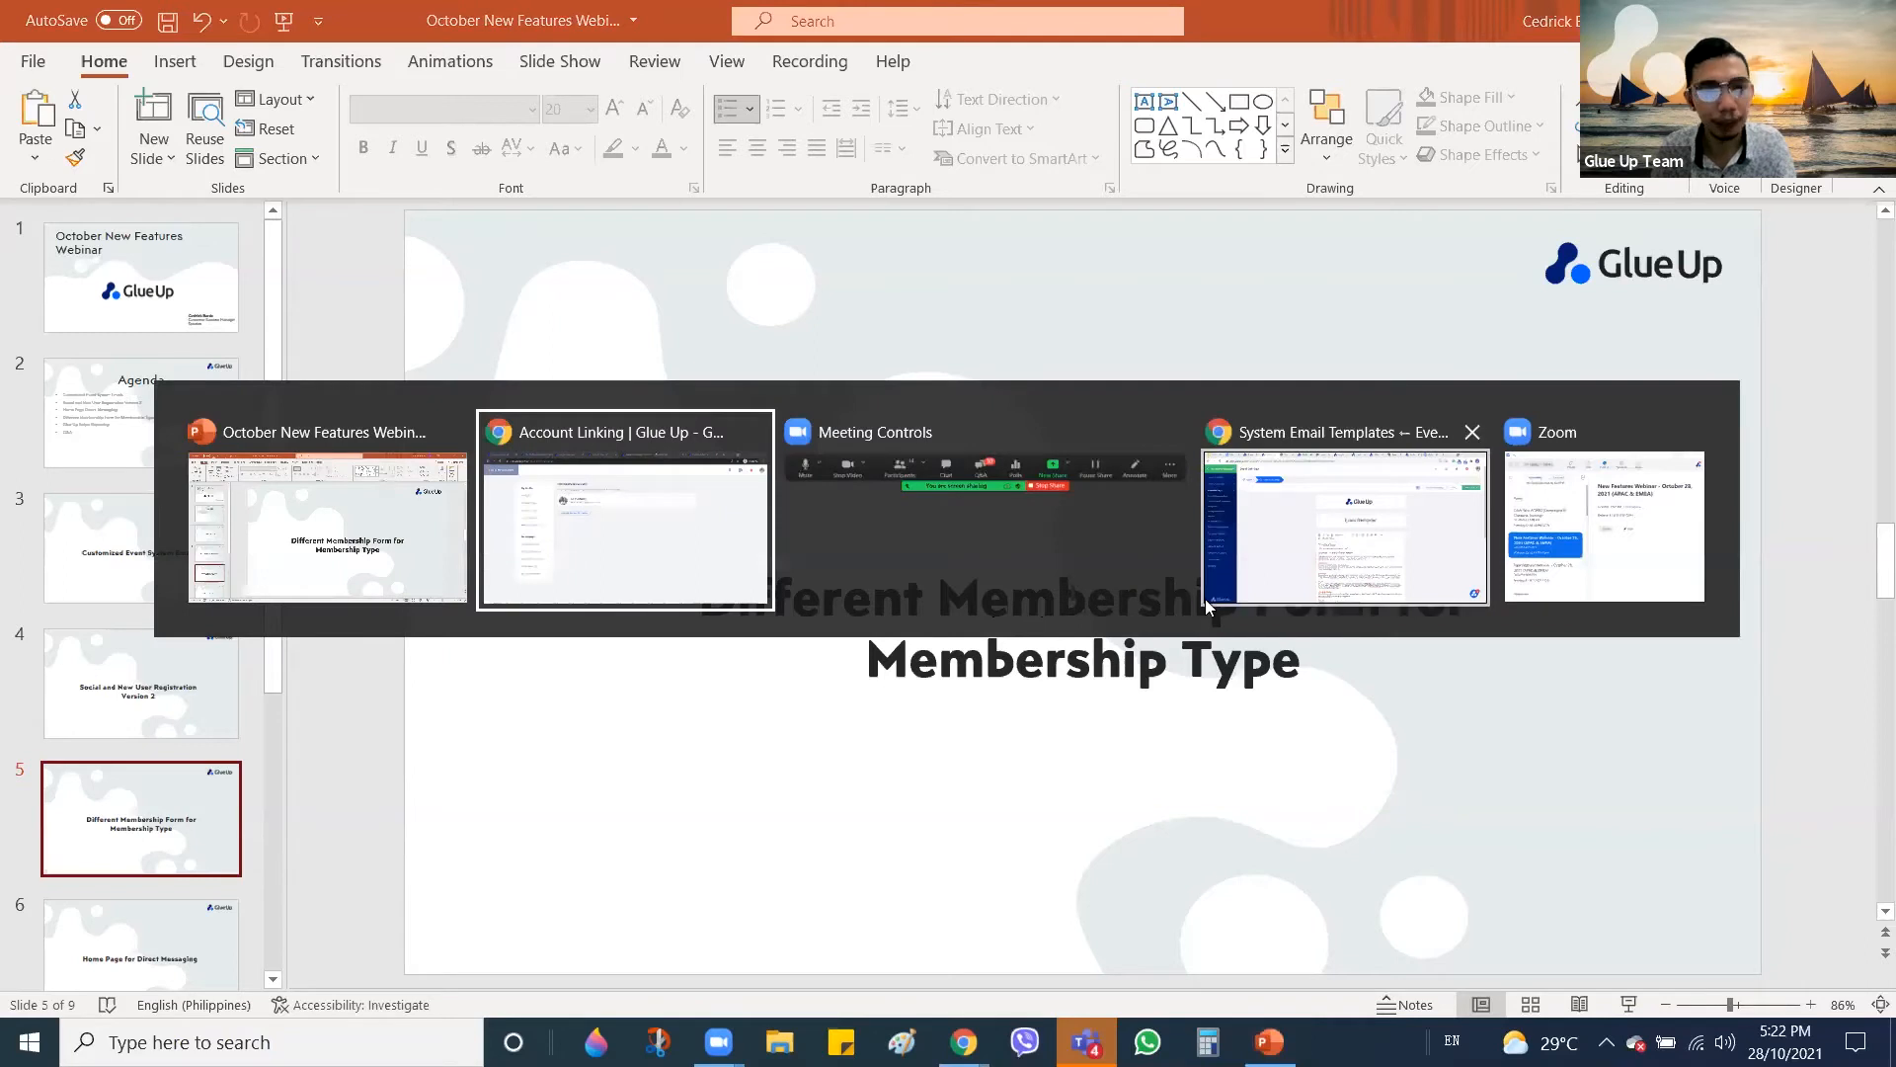
Return to Glue Up and open the Membership Settings Application Form page listing four forms
click(1354, 535)
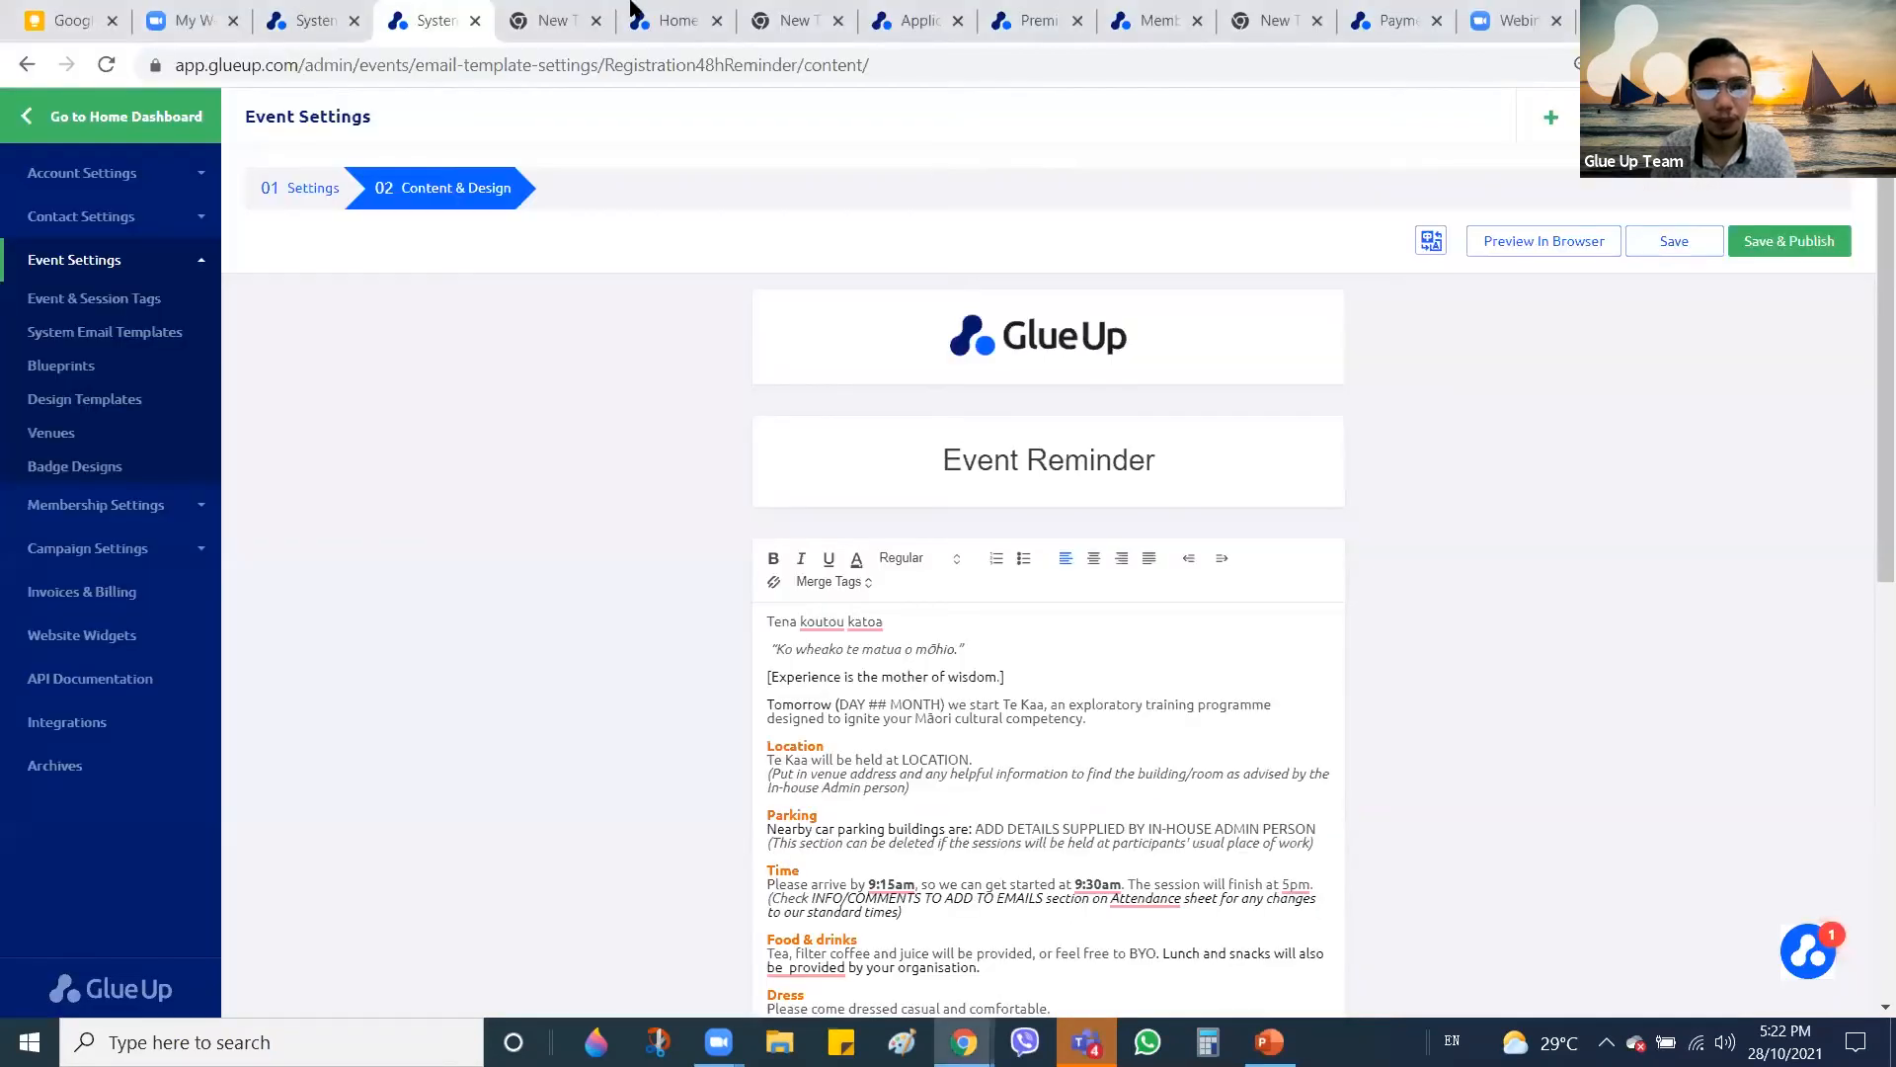
click(678, 18)
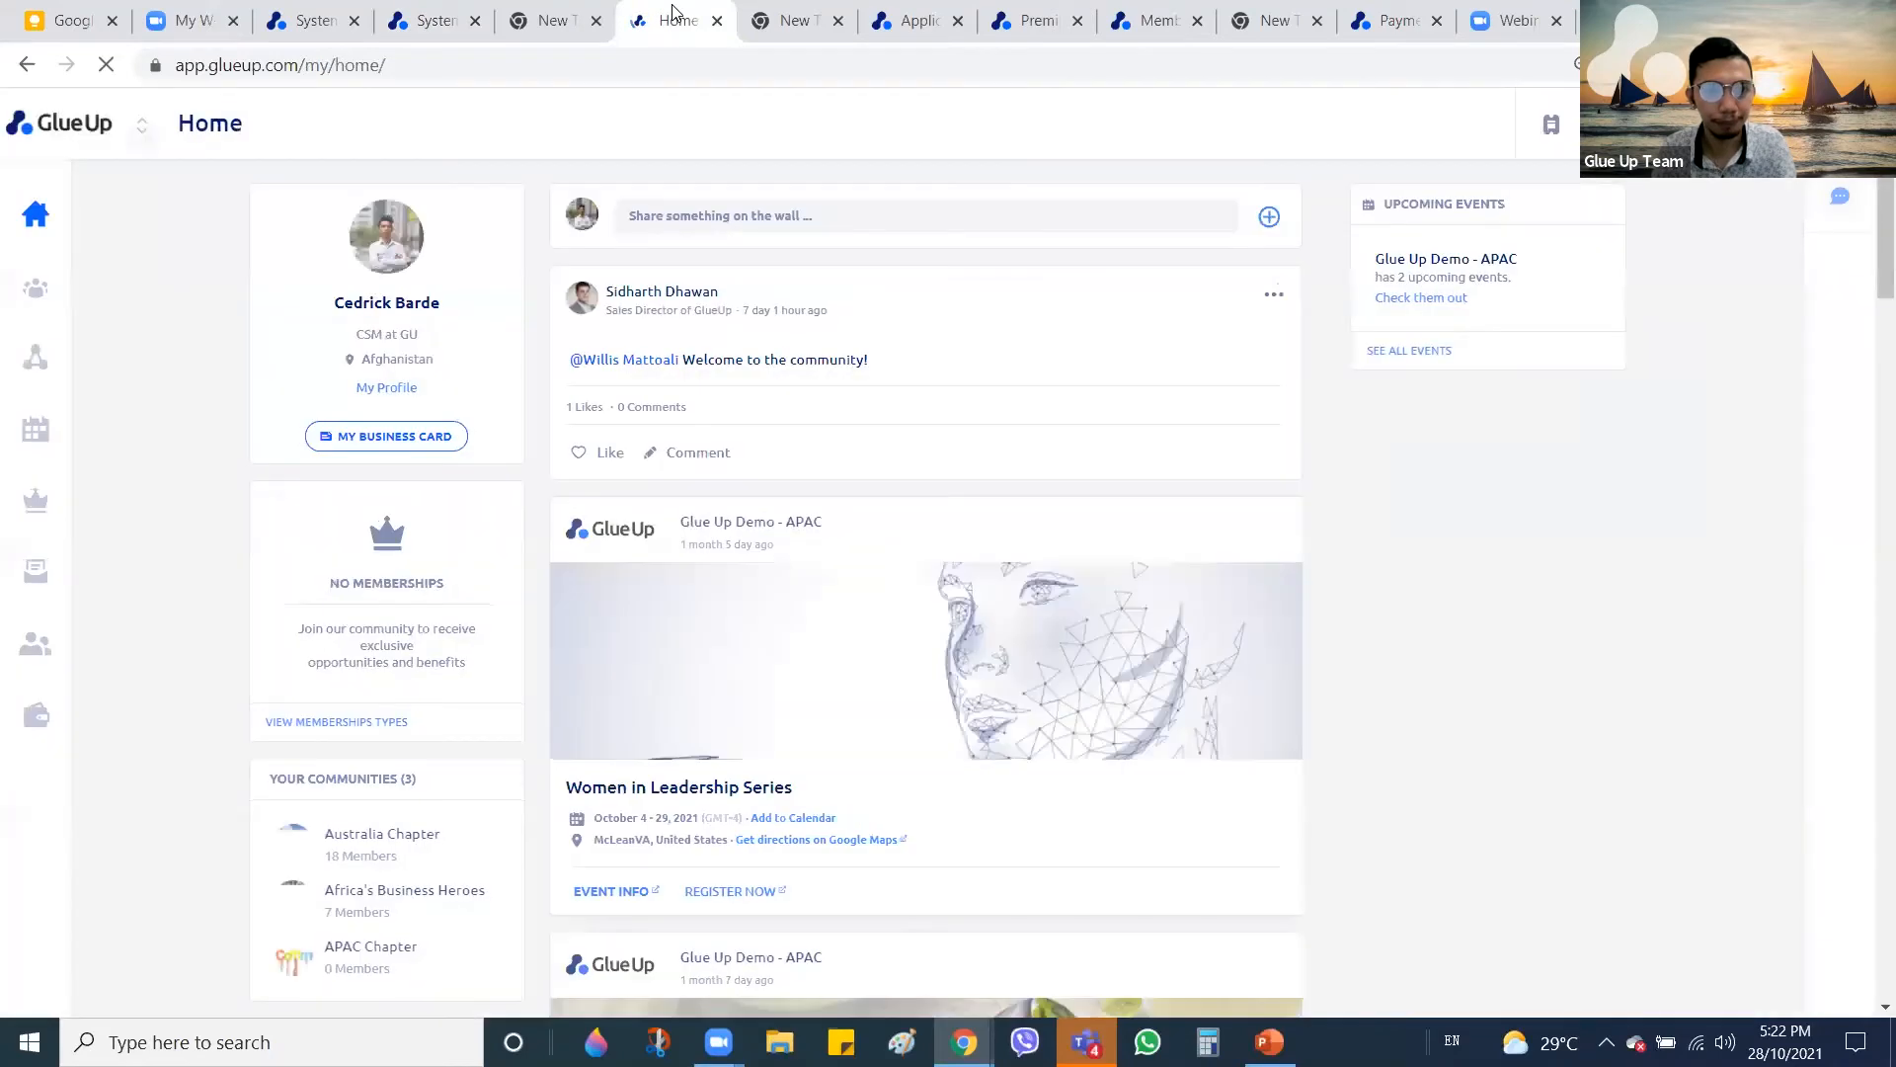
click(889, 13)
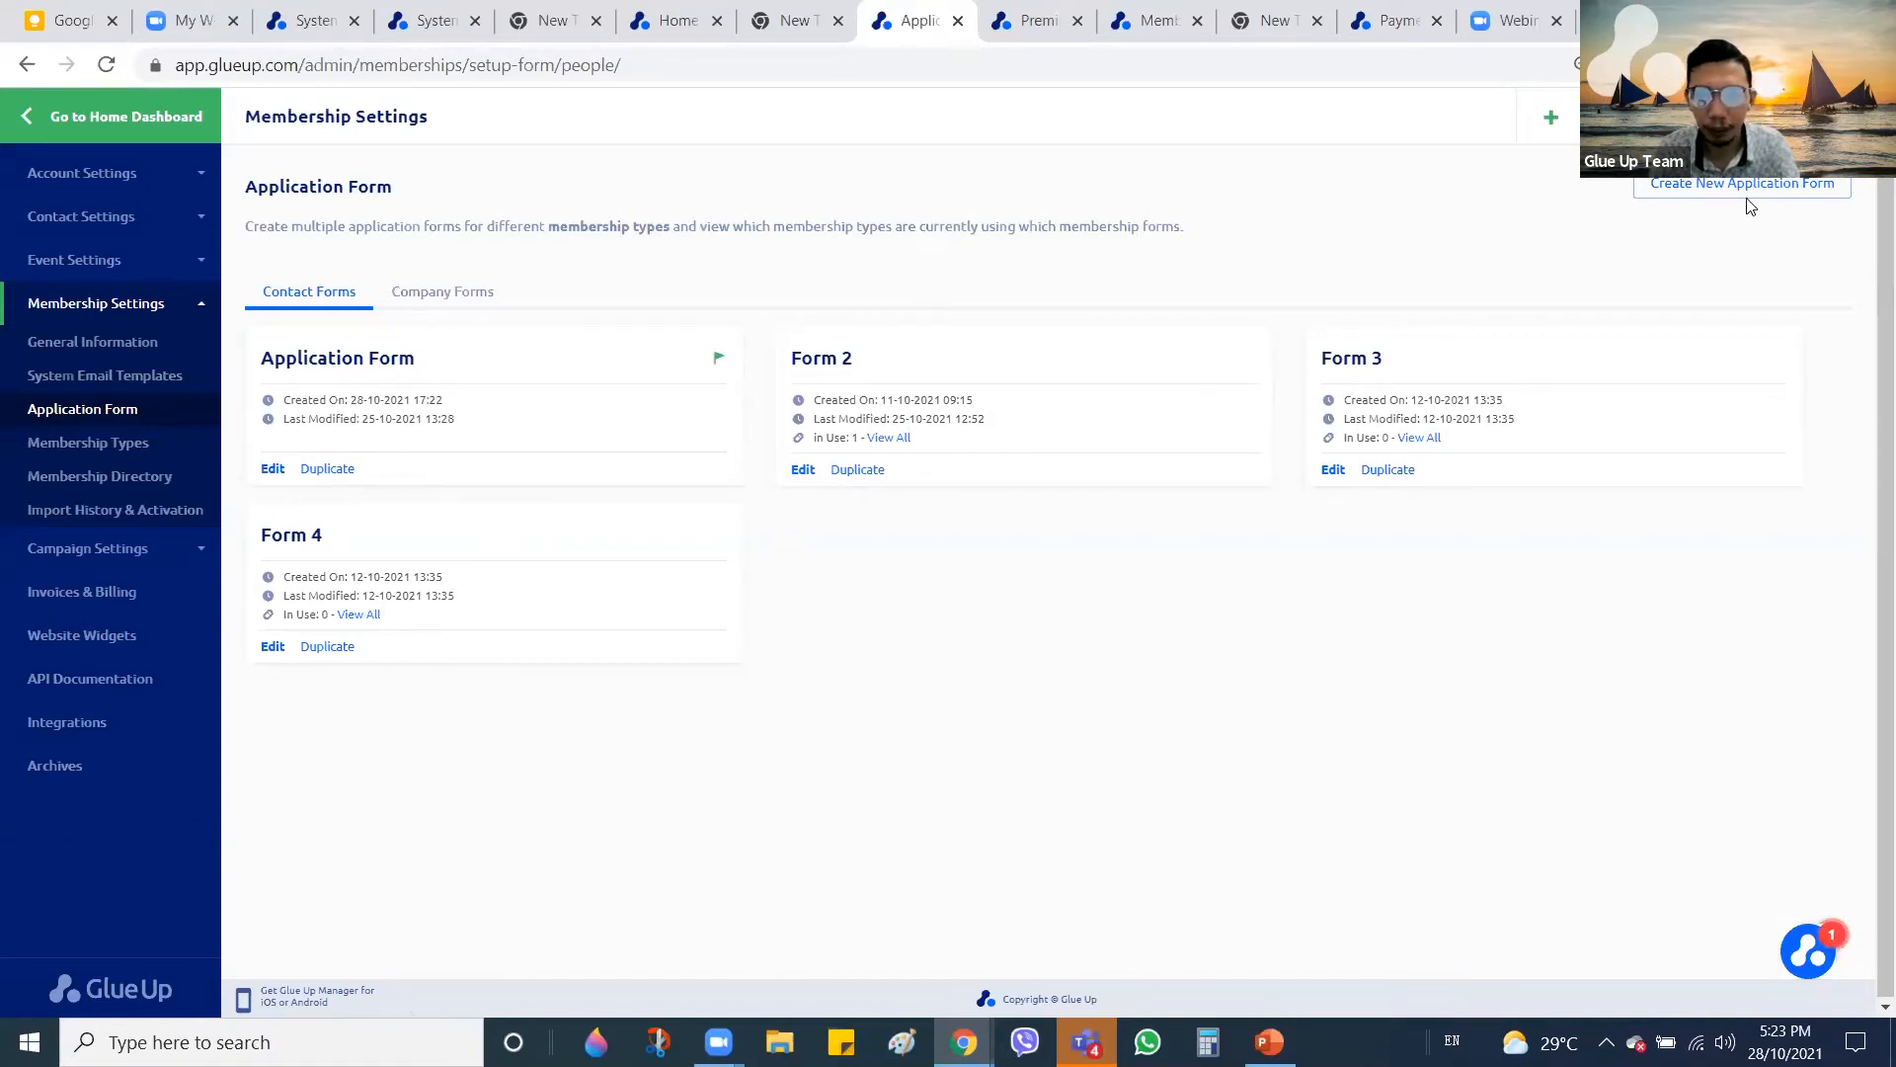
Create a new membership application form titled 'Form 5'
click(1706, 191)
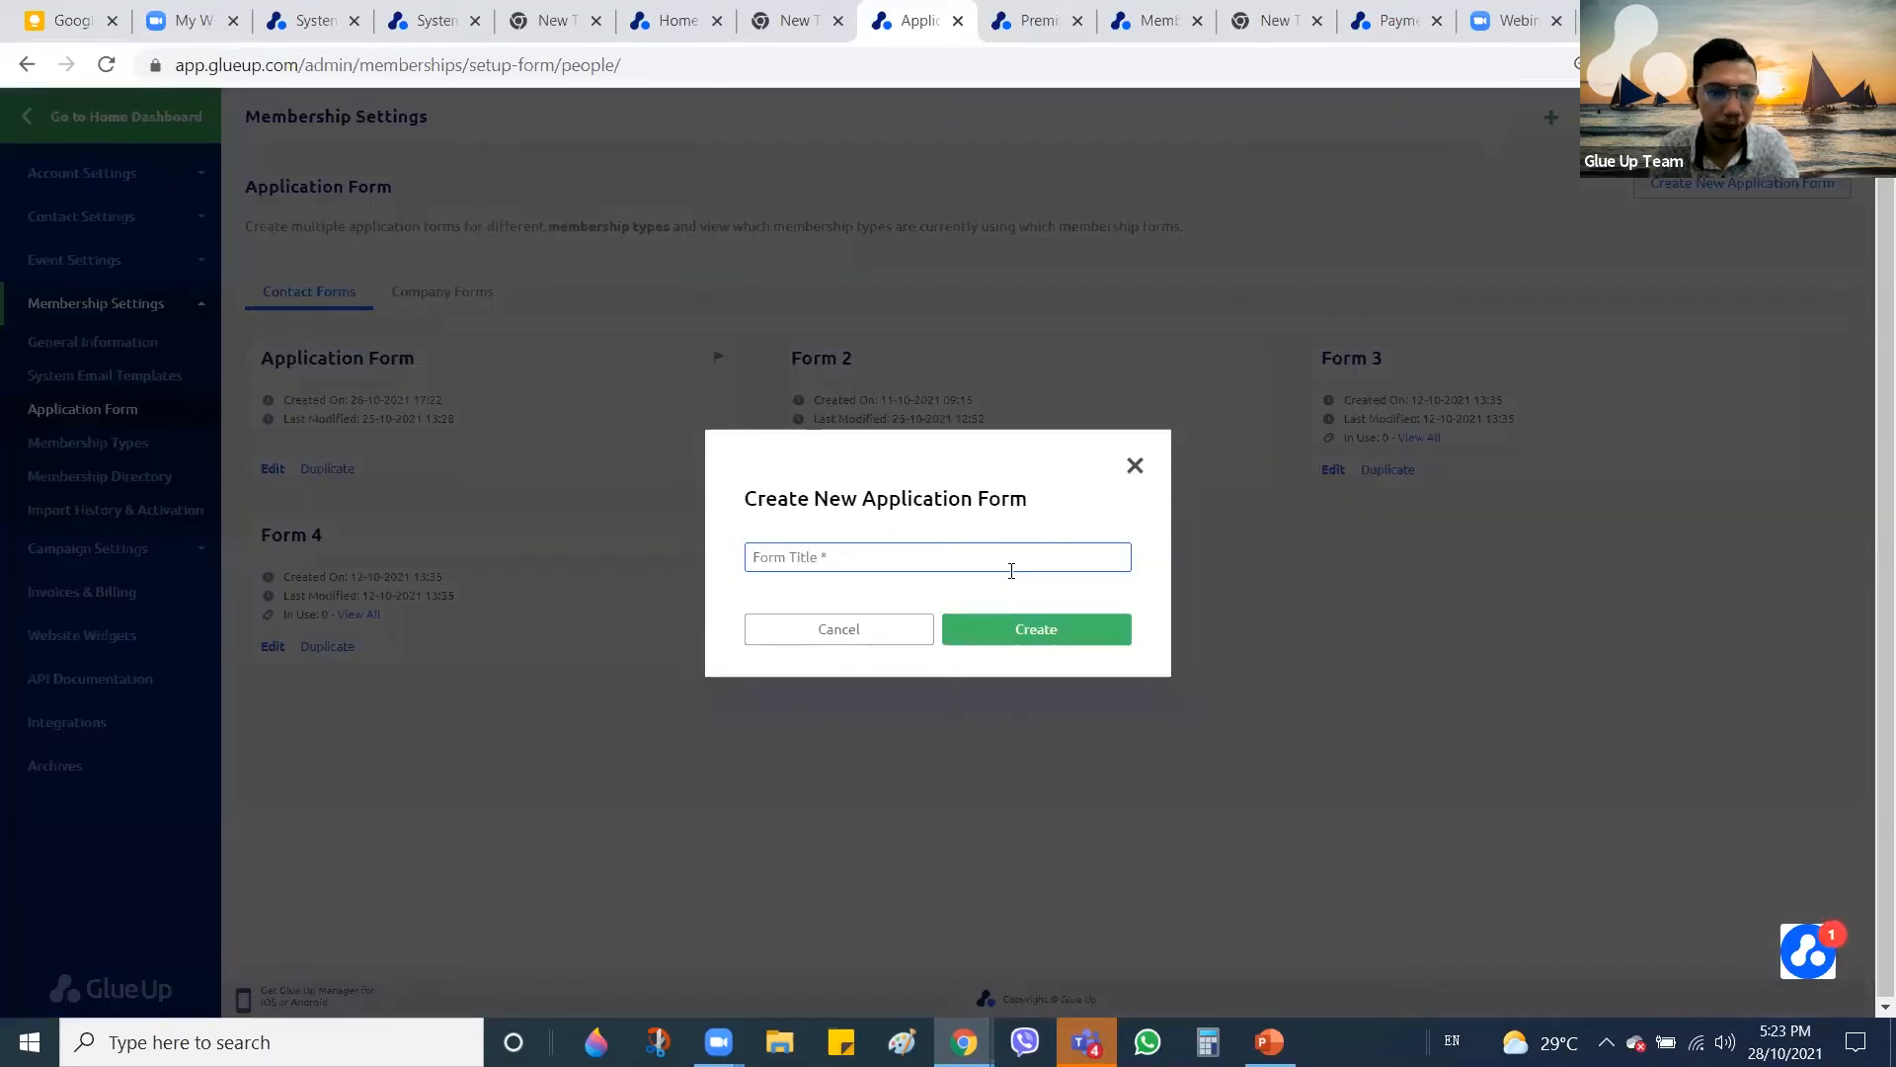
text(F)
key(BackSpace)
text(Form 5)
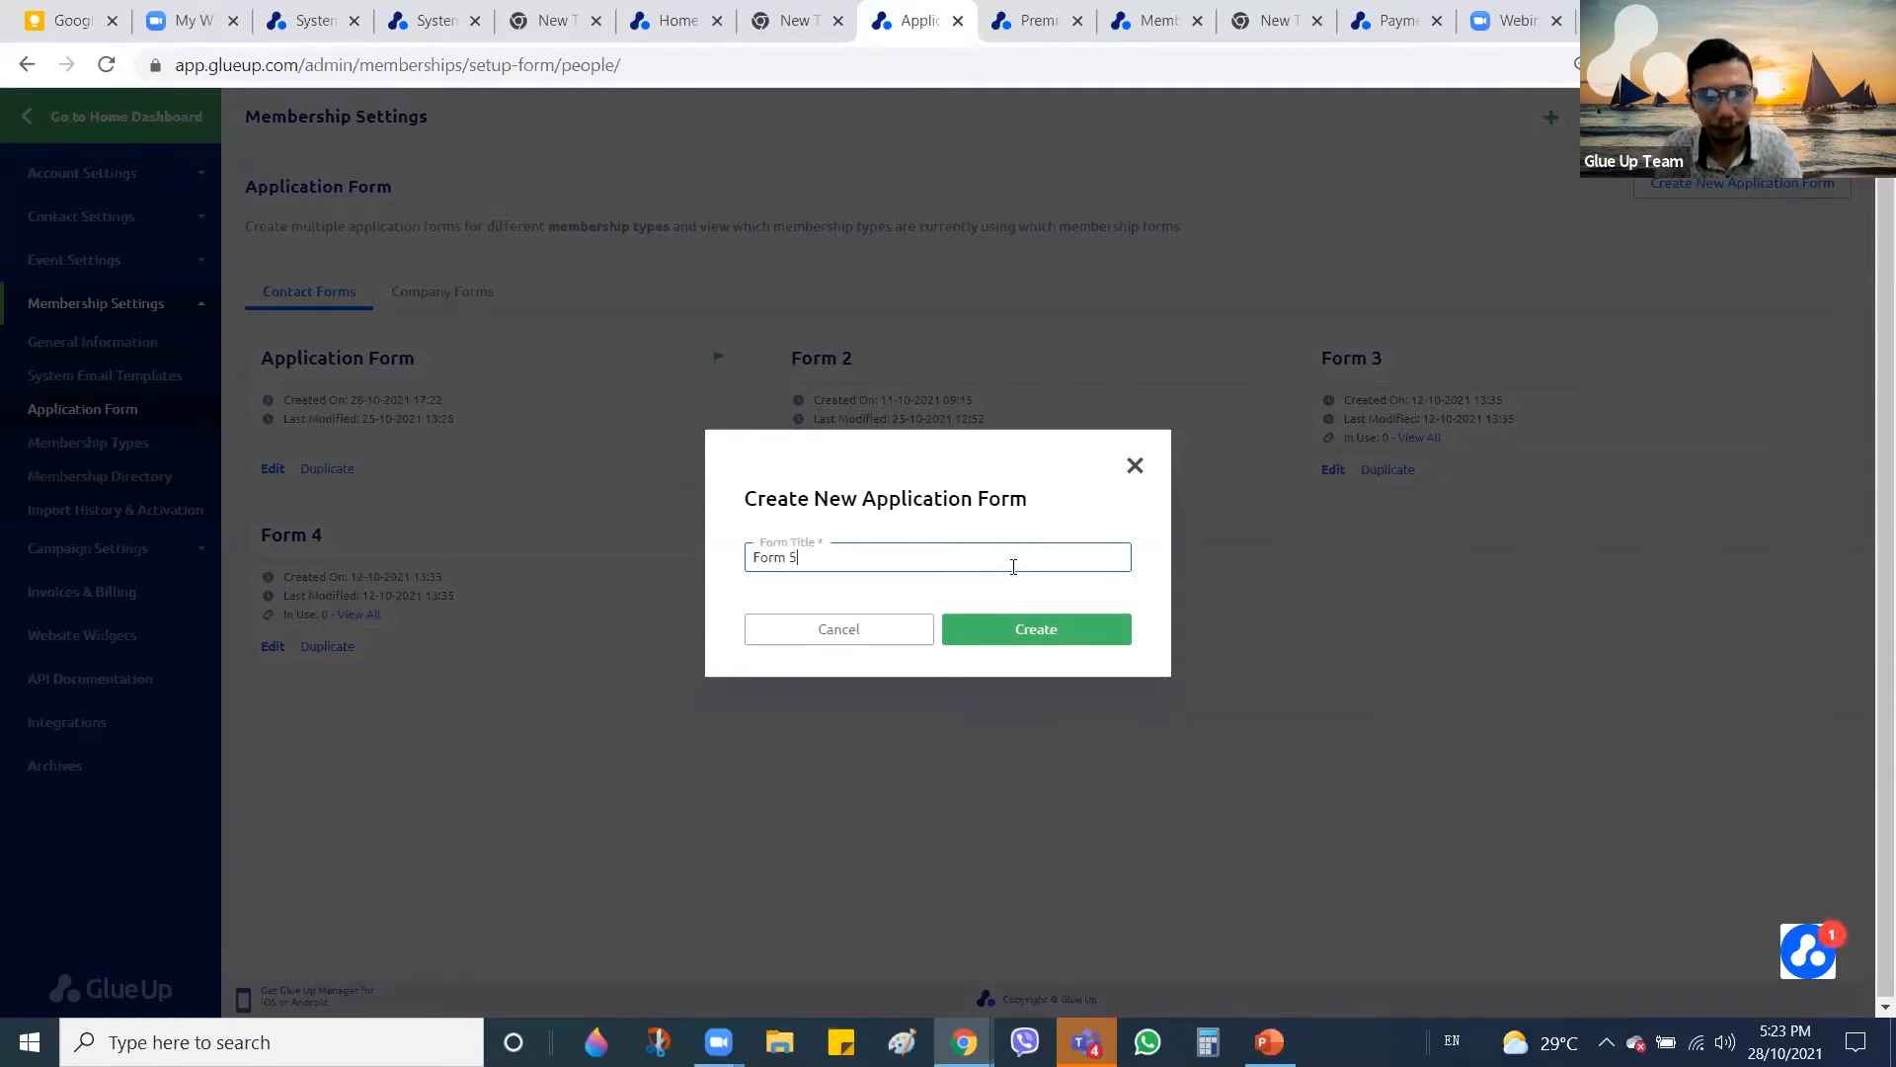
click(1045, 634)
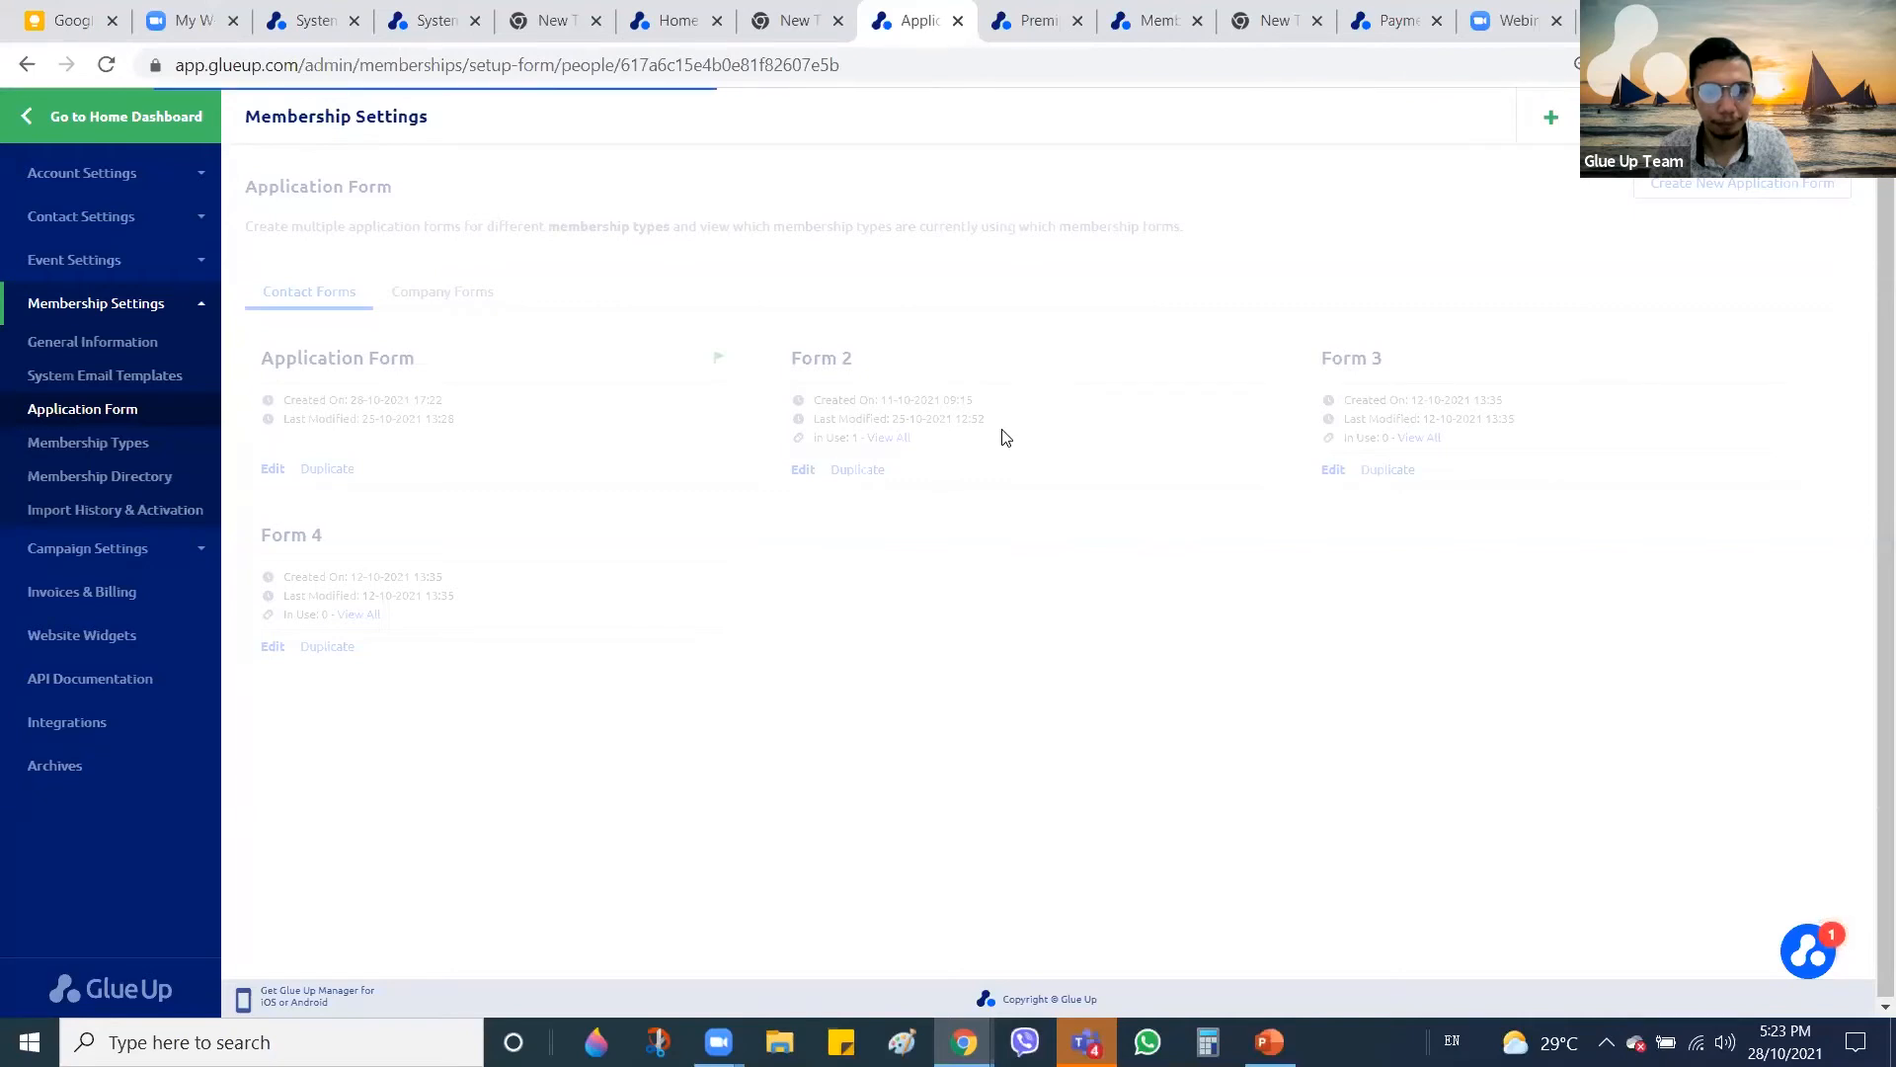
Browse Form 5's fields, including Maiden Name, Phone, Industry Segment and Membership History
scroll(1432, 509, down, 3)
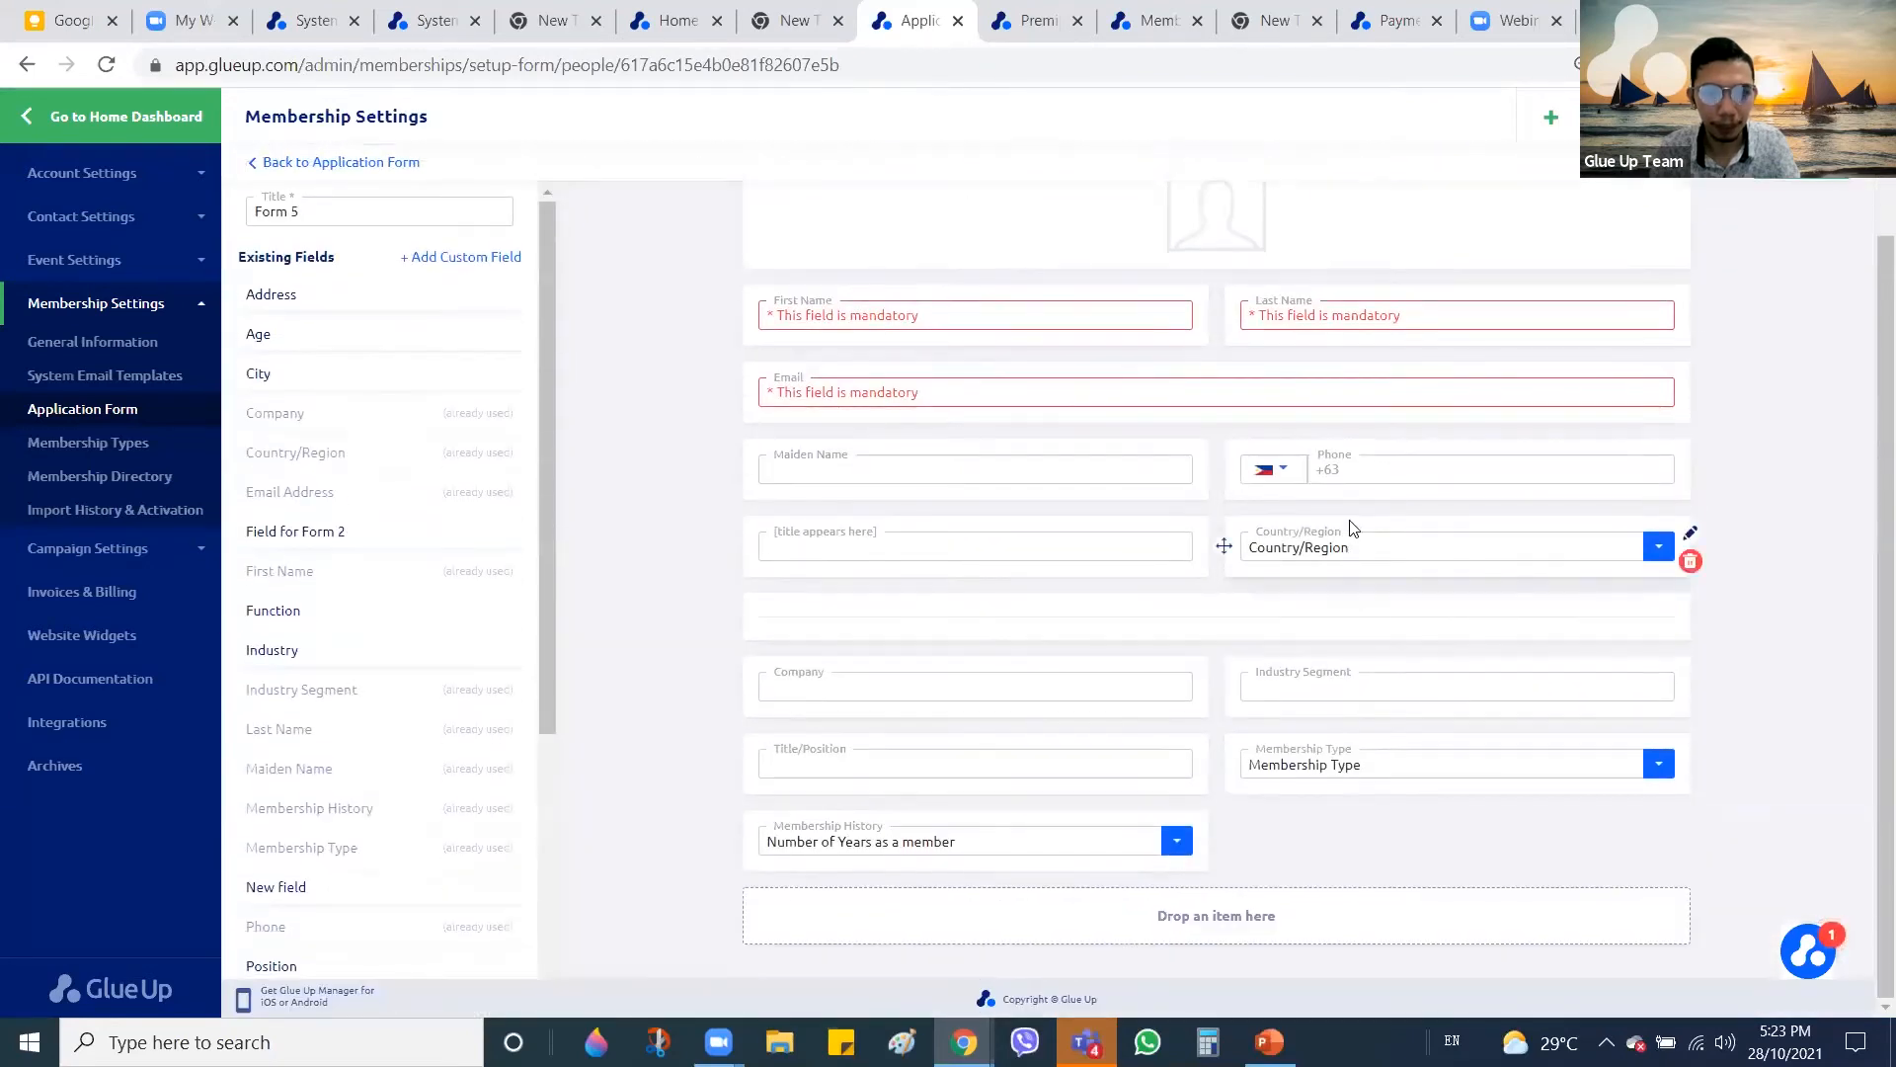
scroll(1229, 512, up, 2)
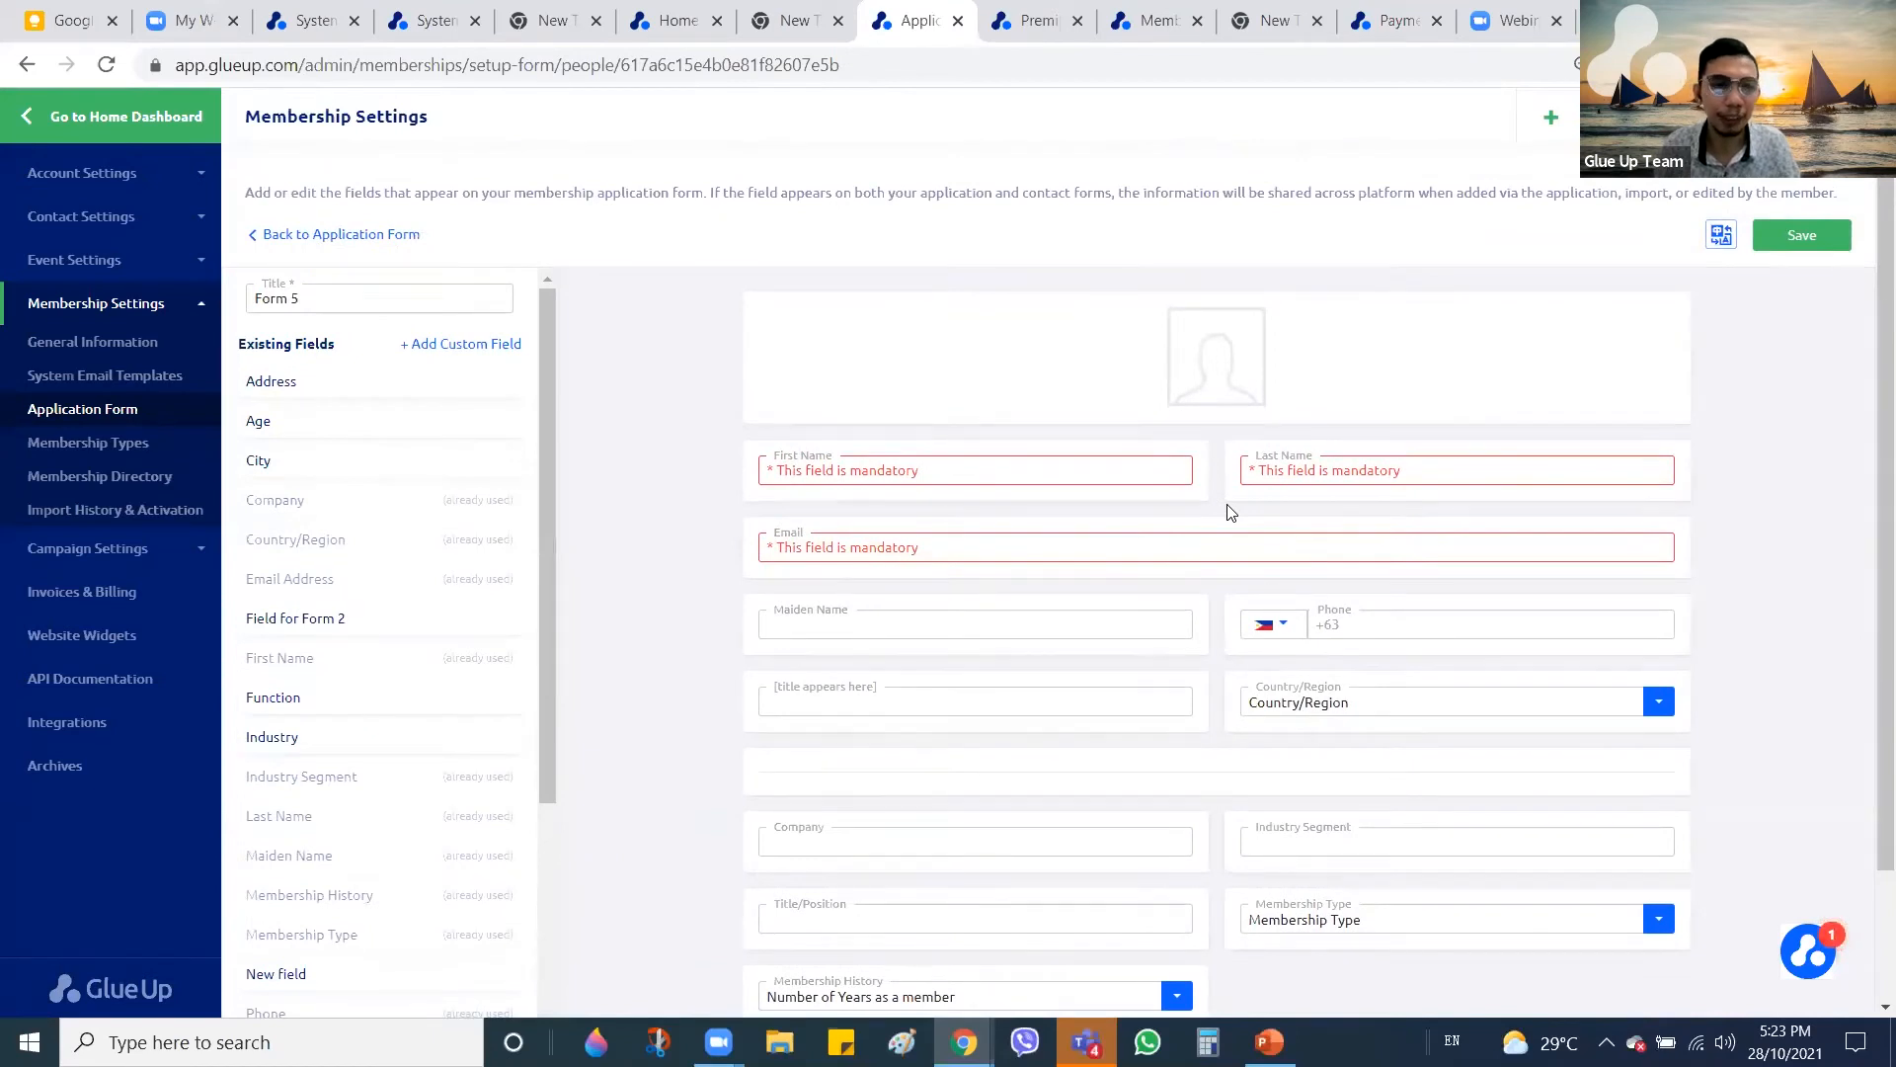
scroll(309, 613, down, 5)
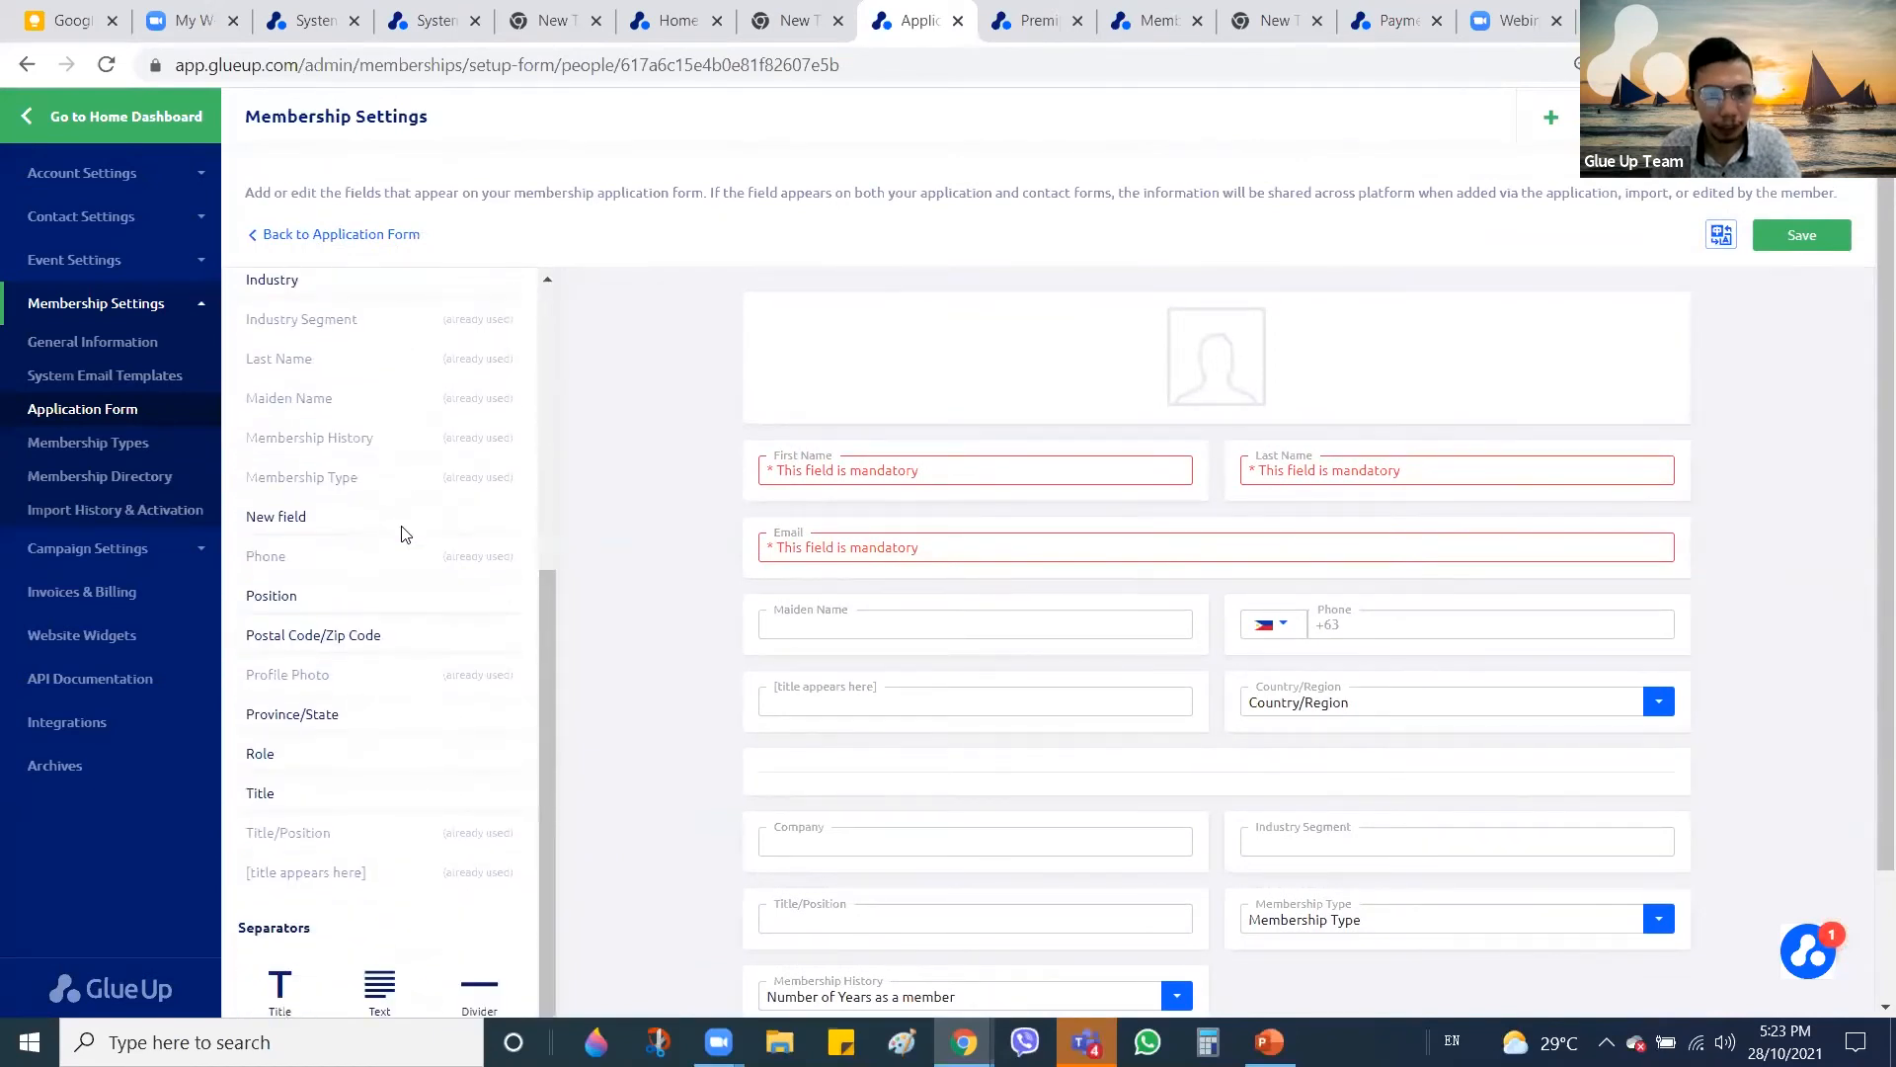
scroll(375, 523, up, 3)
right_click(406, 517)
click(1443, 495)
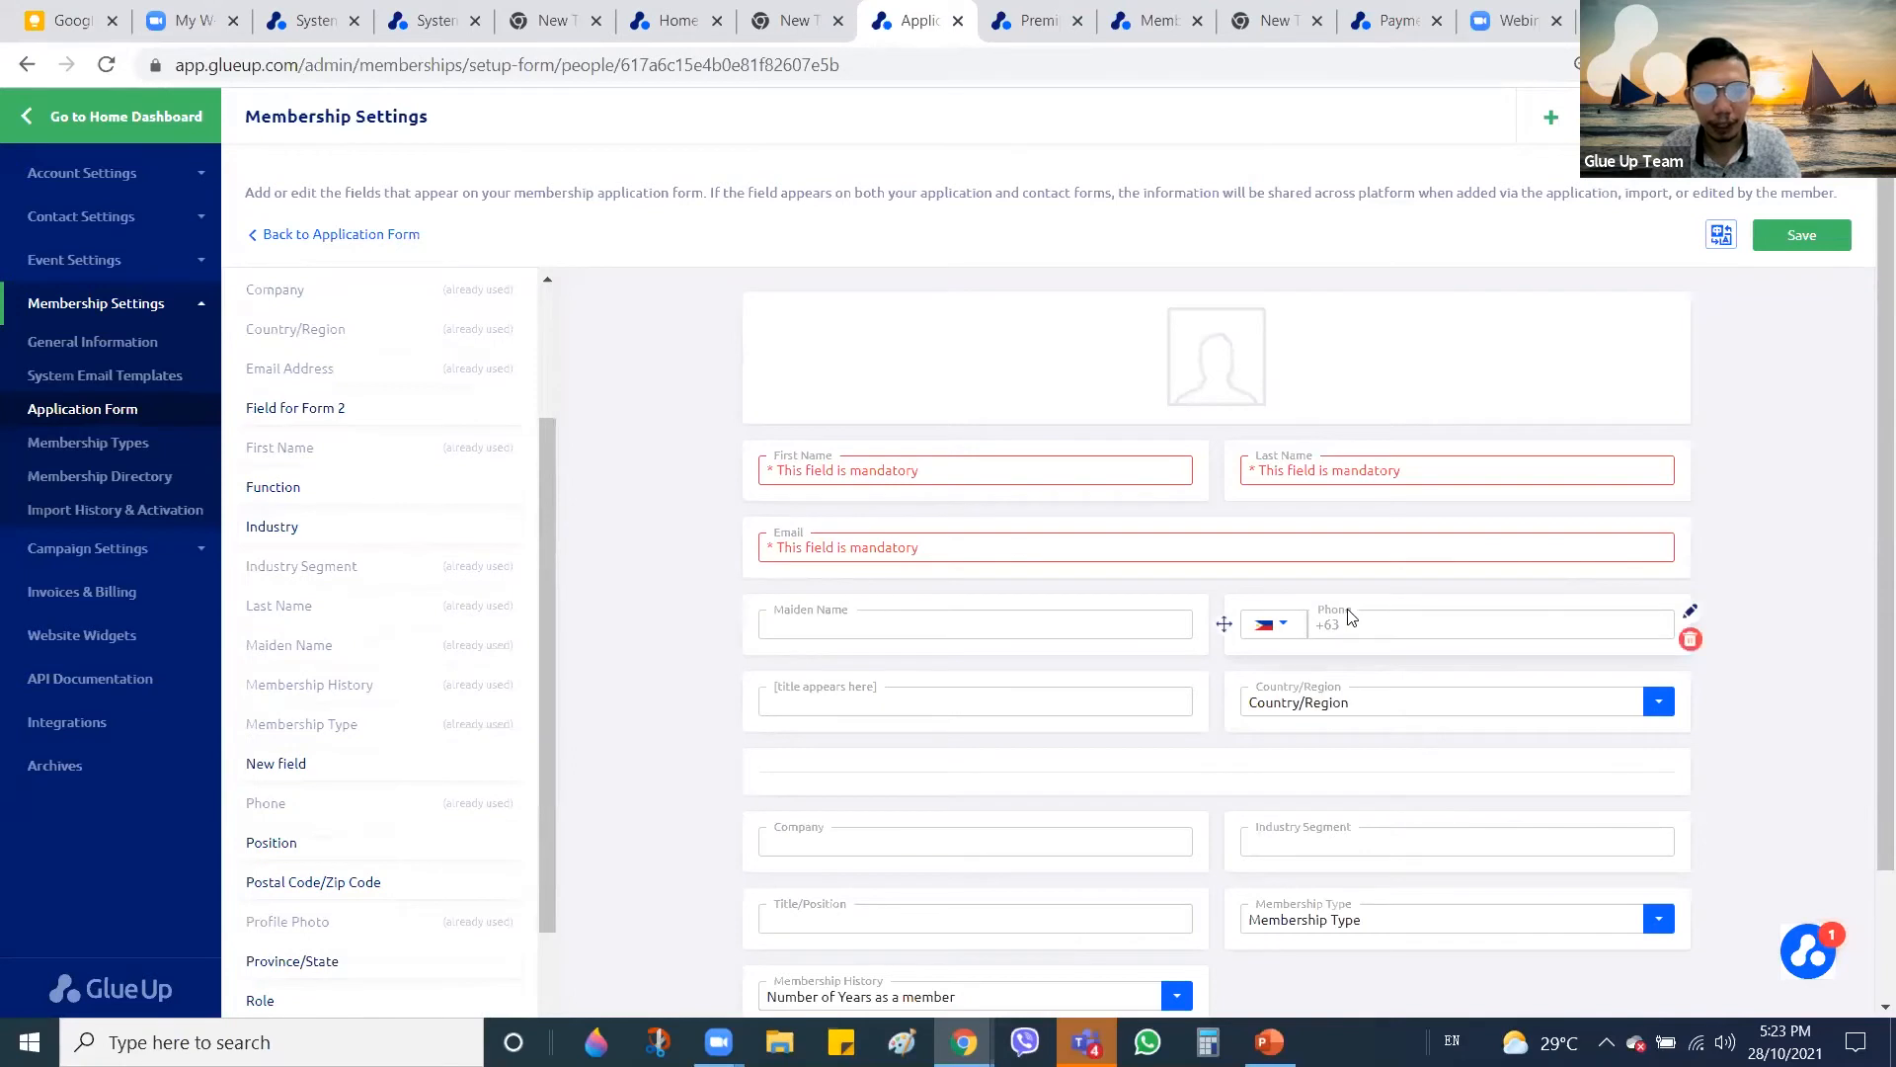
scroll(1351, 617, down, 2)
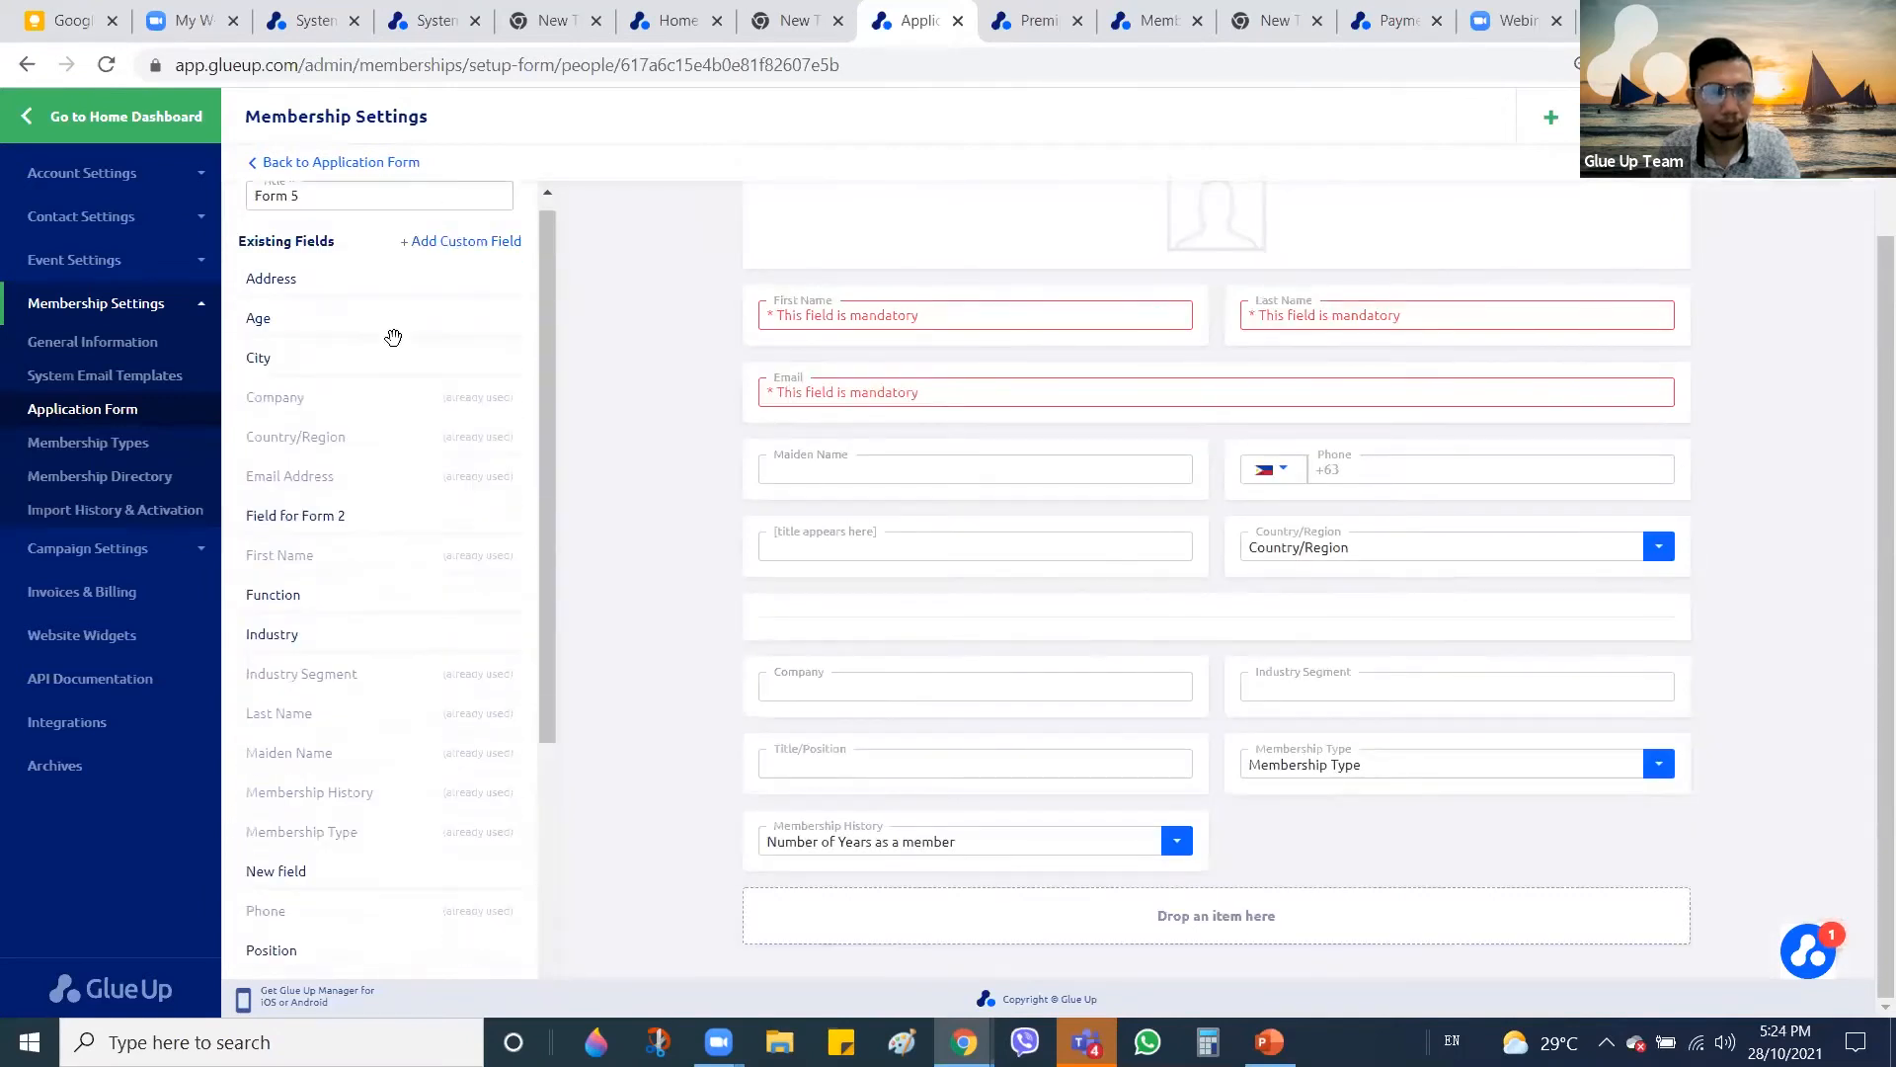
scroll(393, 338, up, 1)
scroll(273, 350, up, 2)
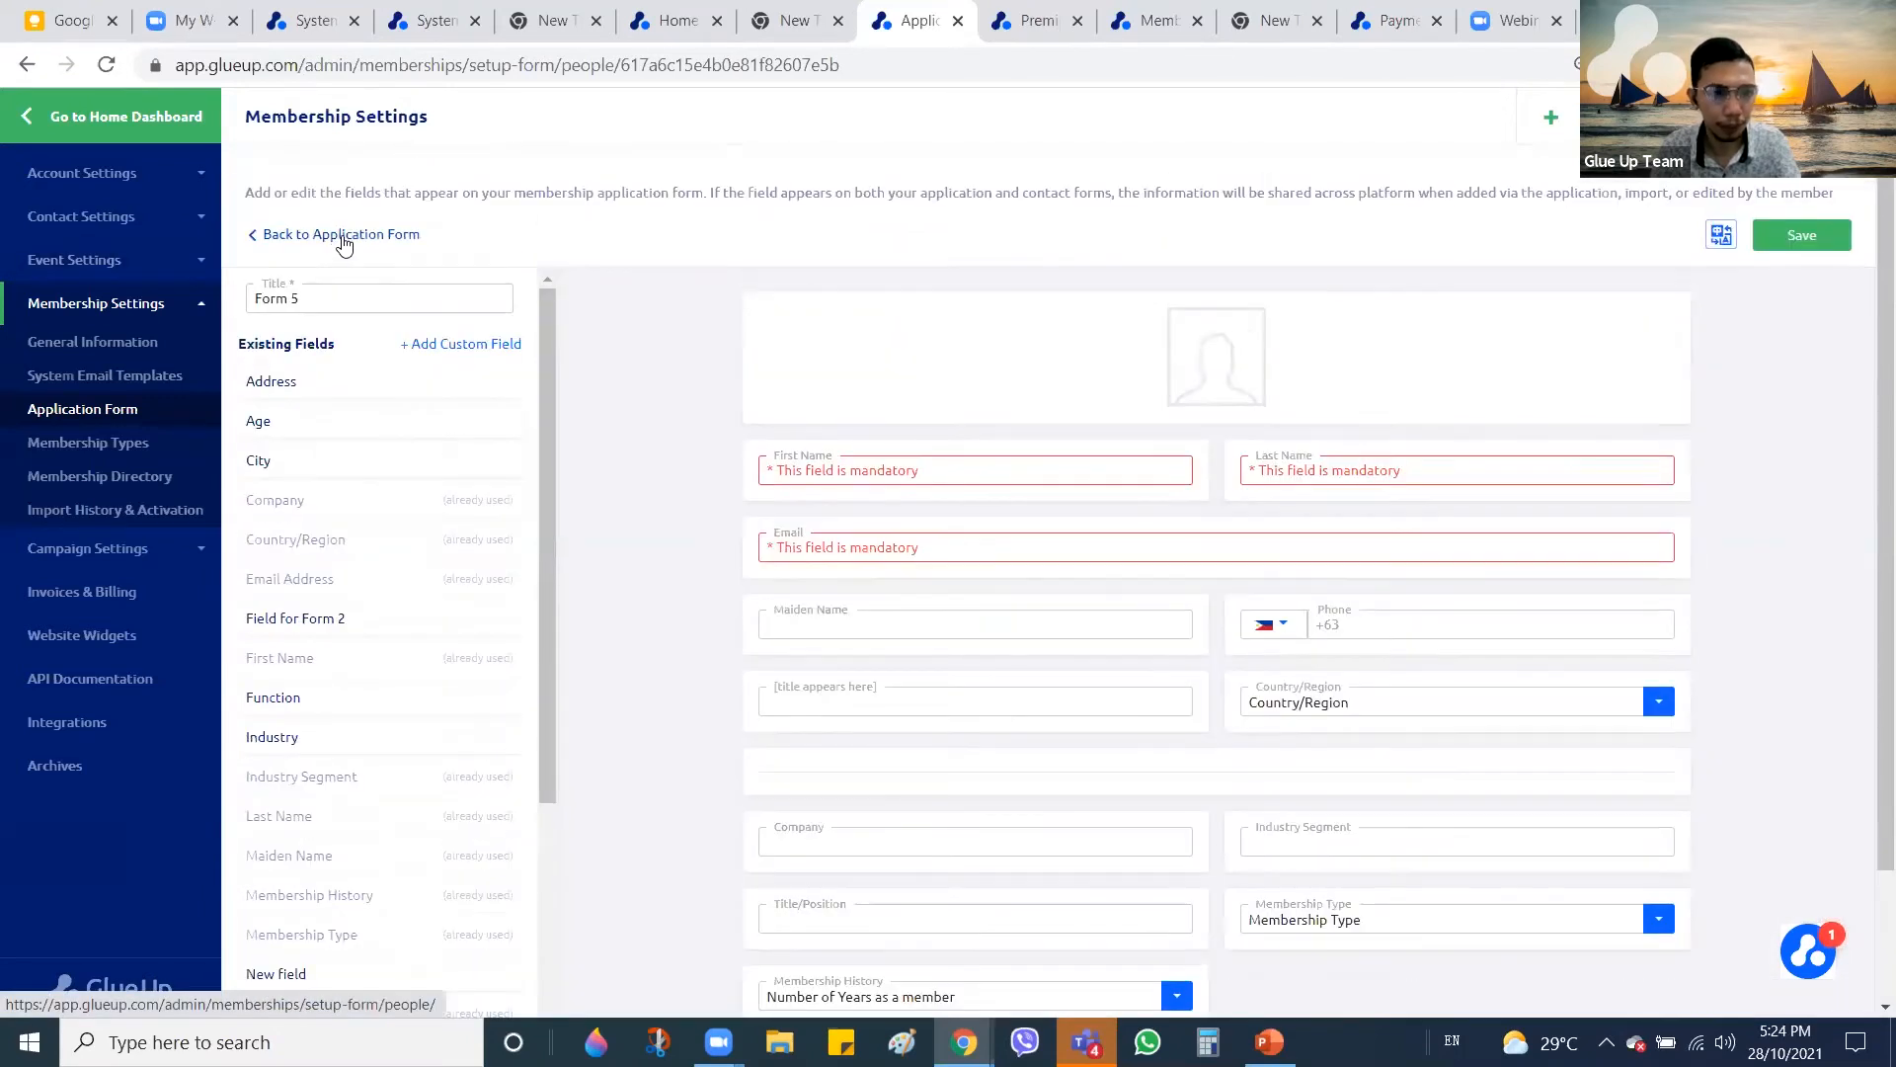
Return to the application forms list and check which membership types use Form 2
click(342, 236)
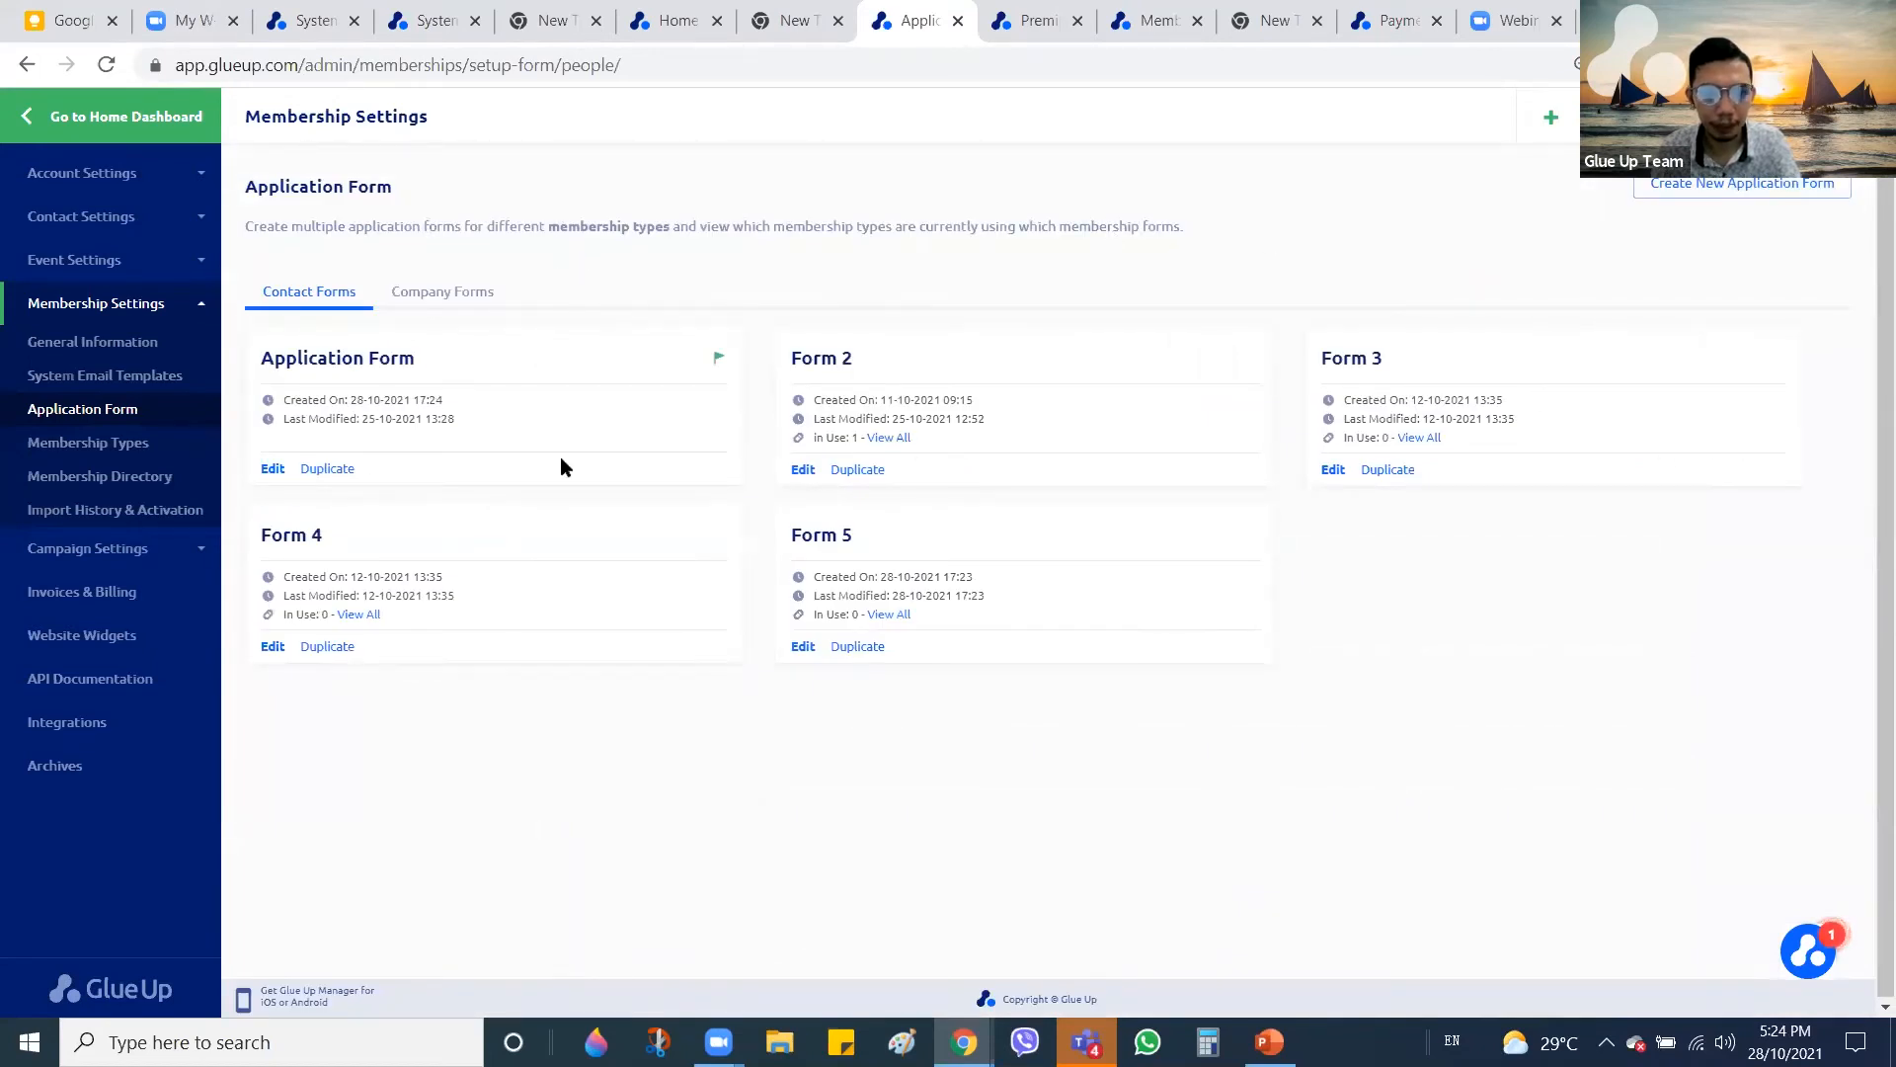
click(894, 440)
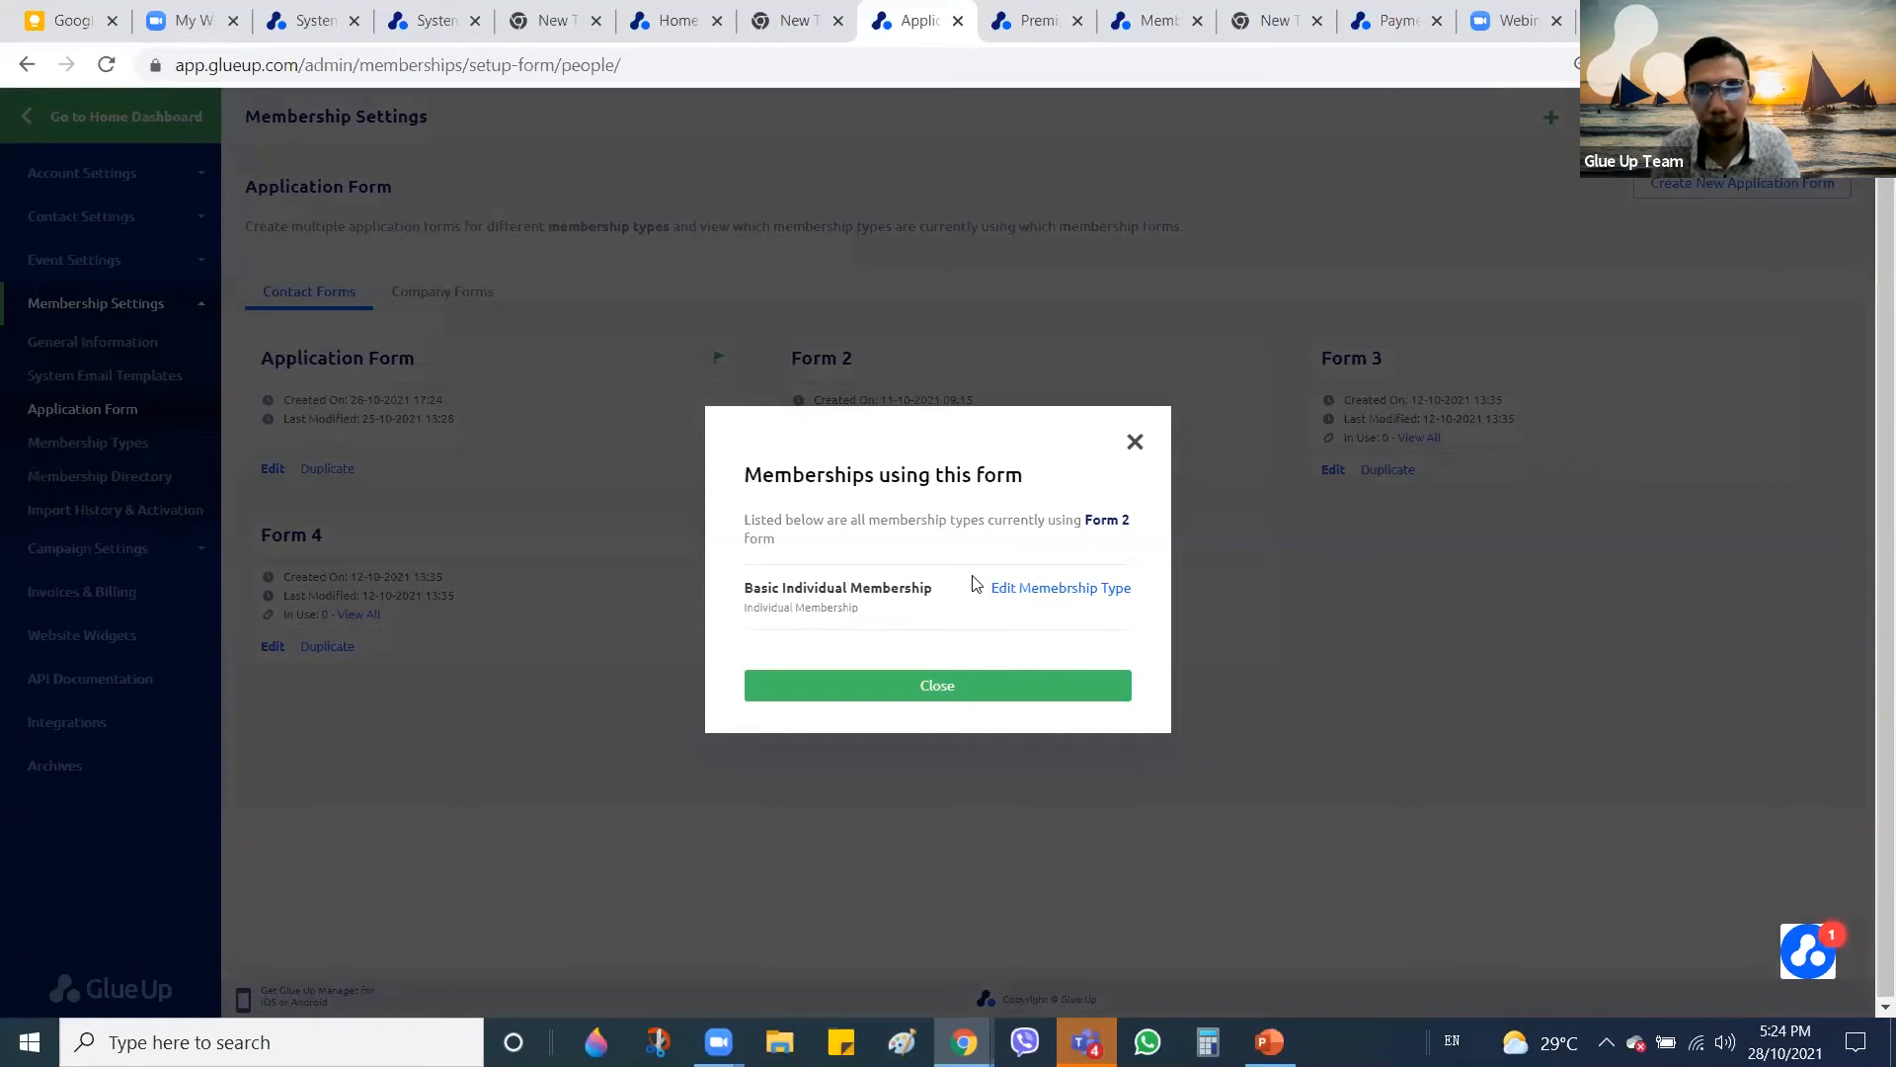
click(1135, 444)
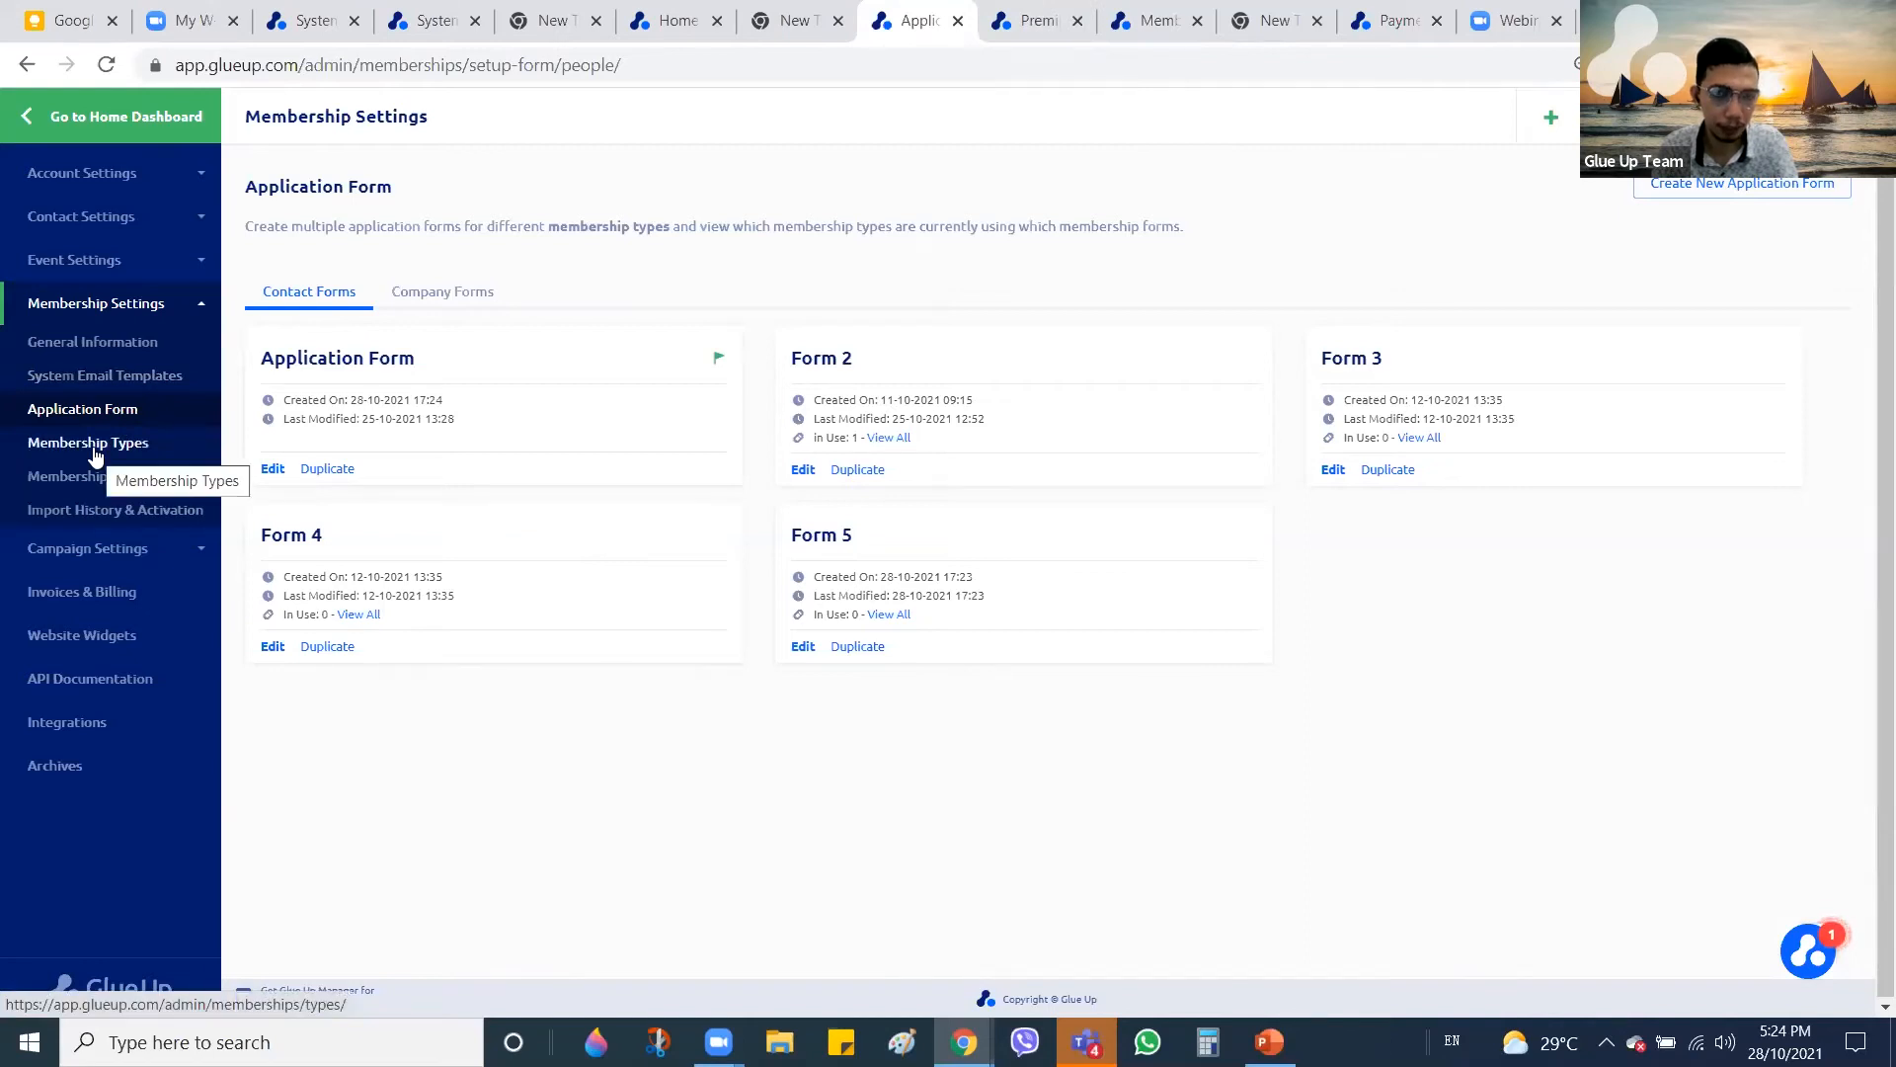
Give Premium Annual Membership Form 4 for individuals and Application Form for corporates, then save
click(1037, 19)
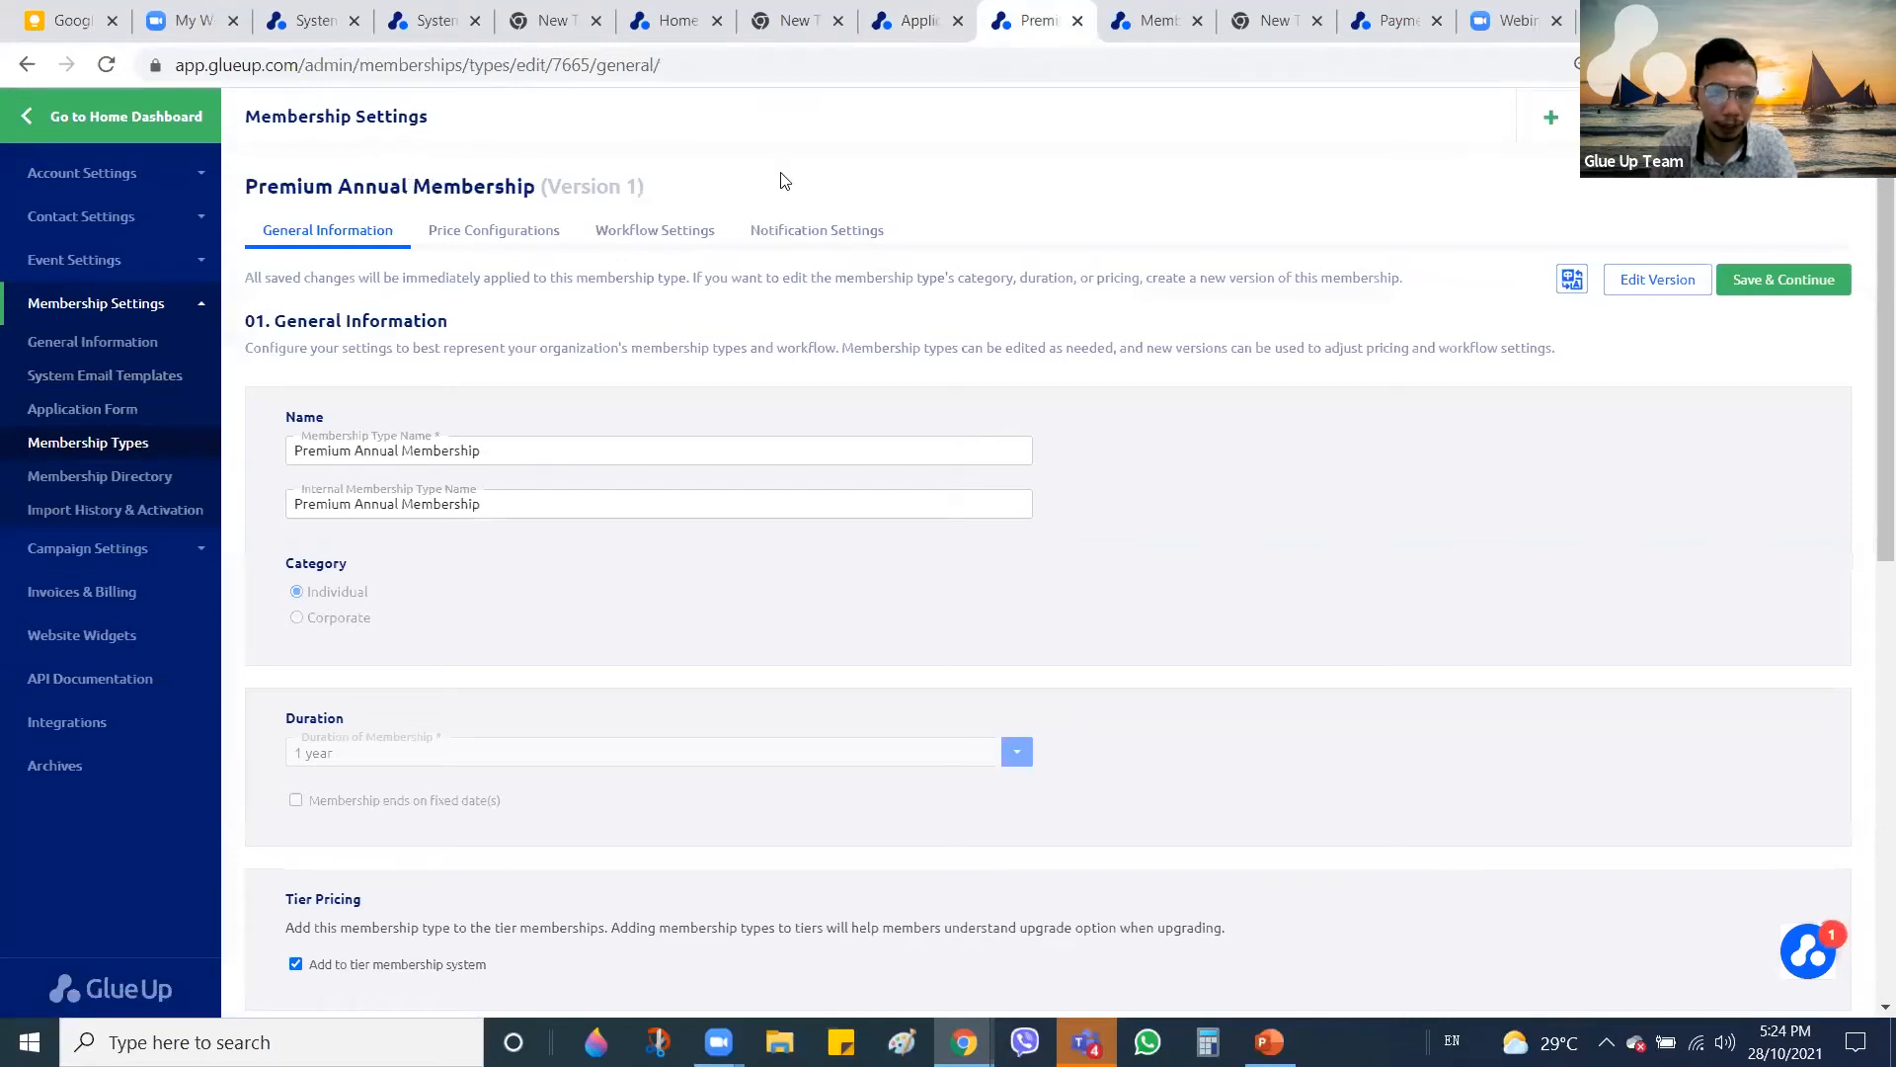
scroll(805, 436, down, 5)
scroll(805, 437, up, 3)
scroll(484, 370, up, 3)
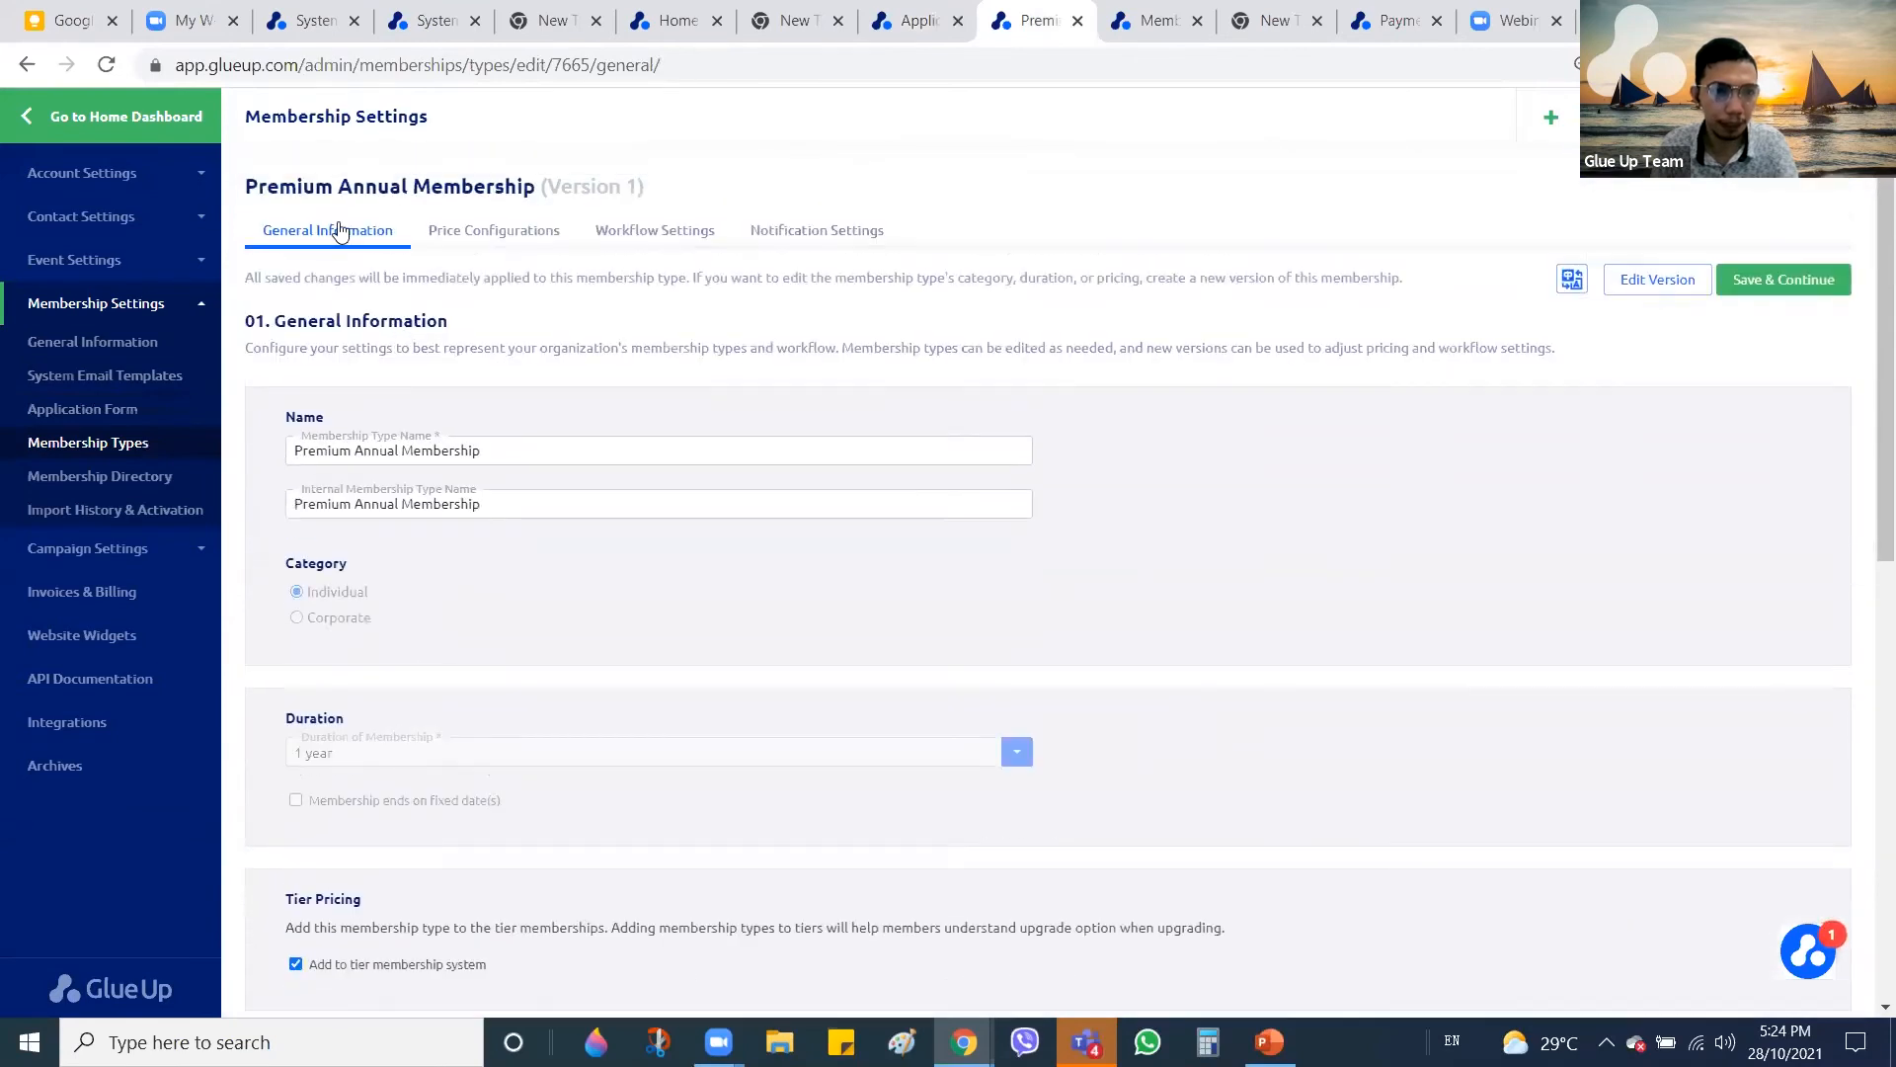
scroll(1102, 530, down, 8)
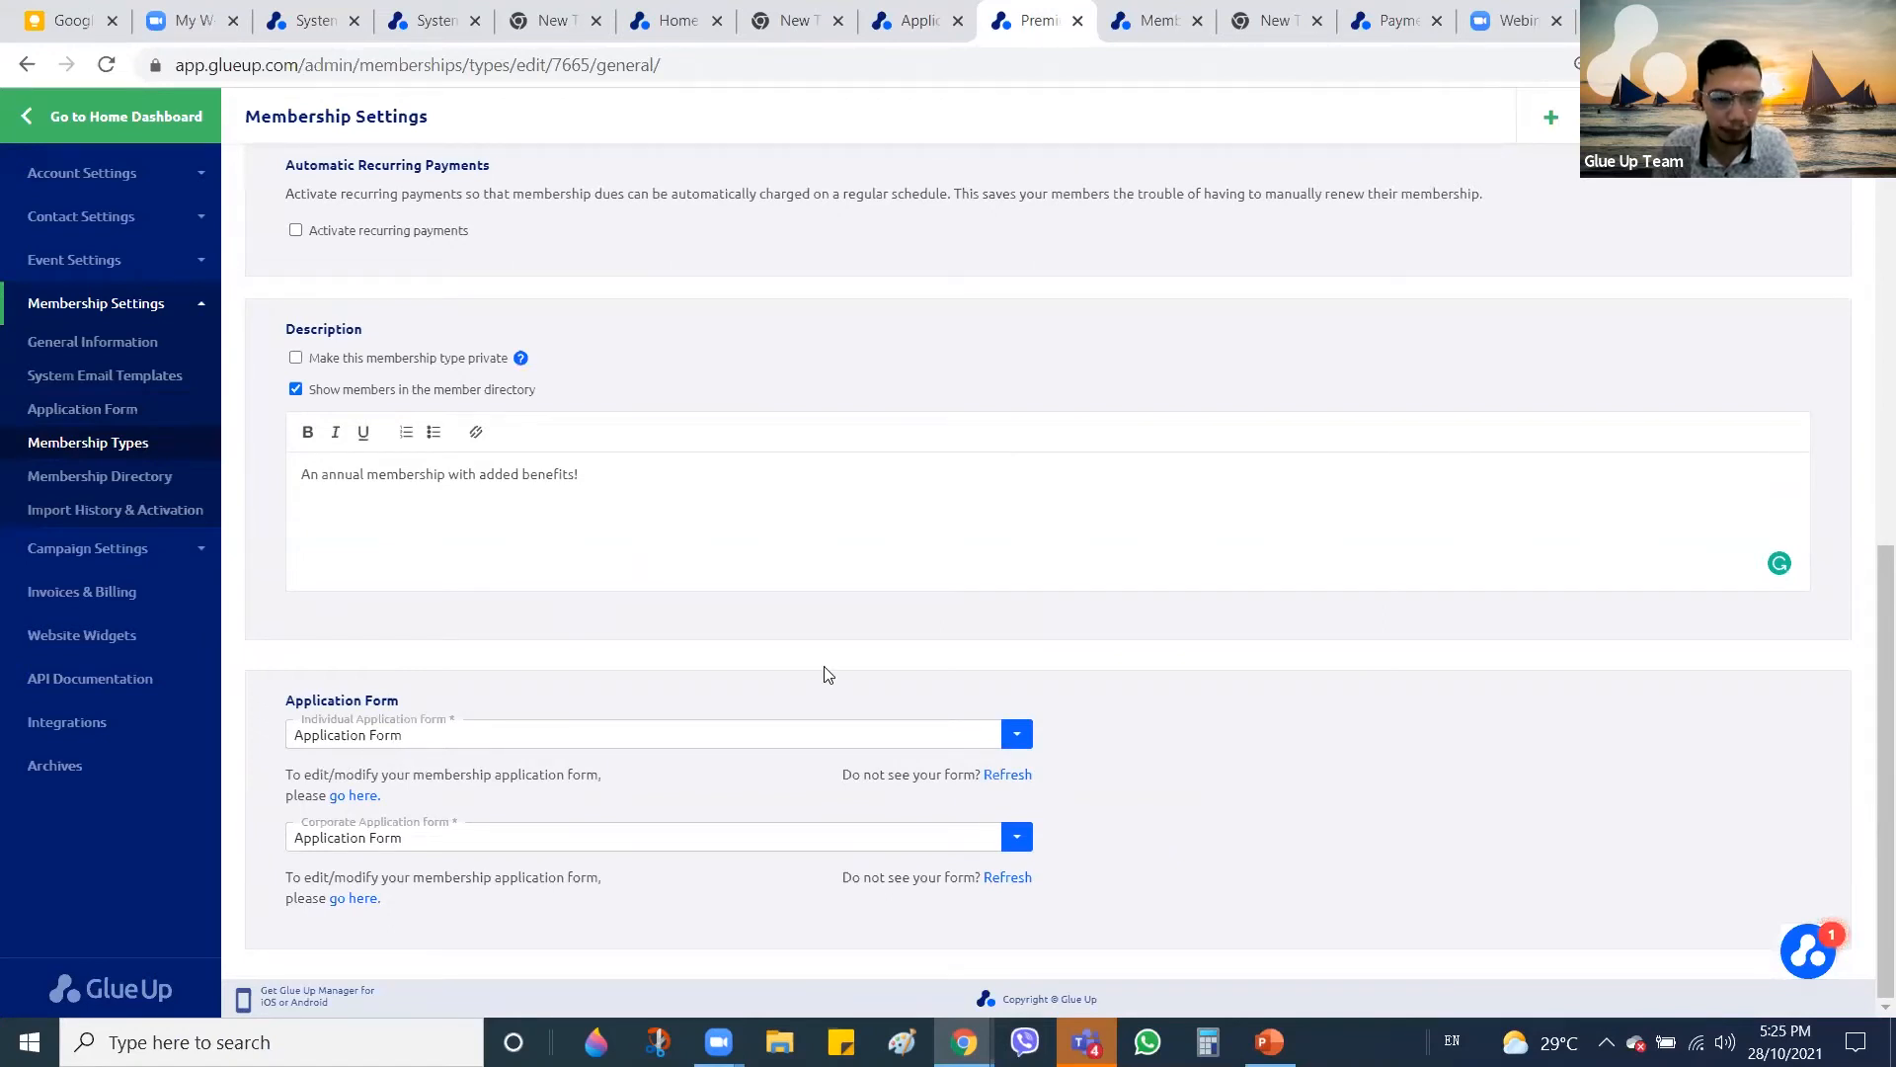
click(784, 745)
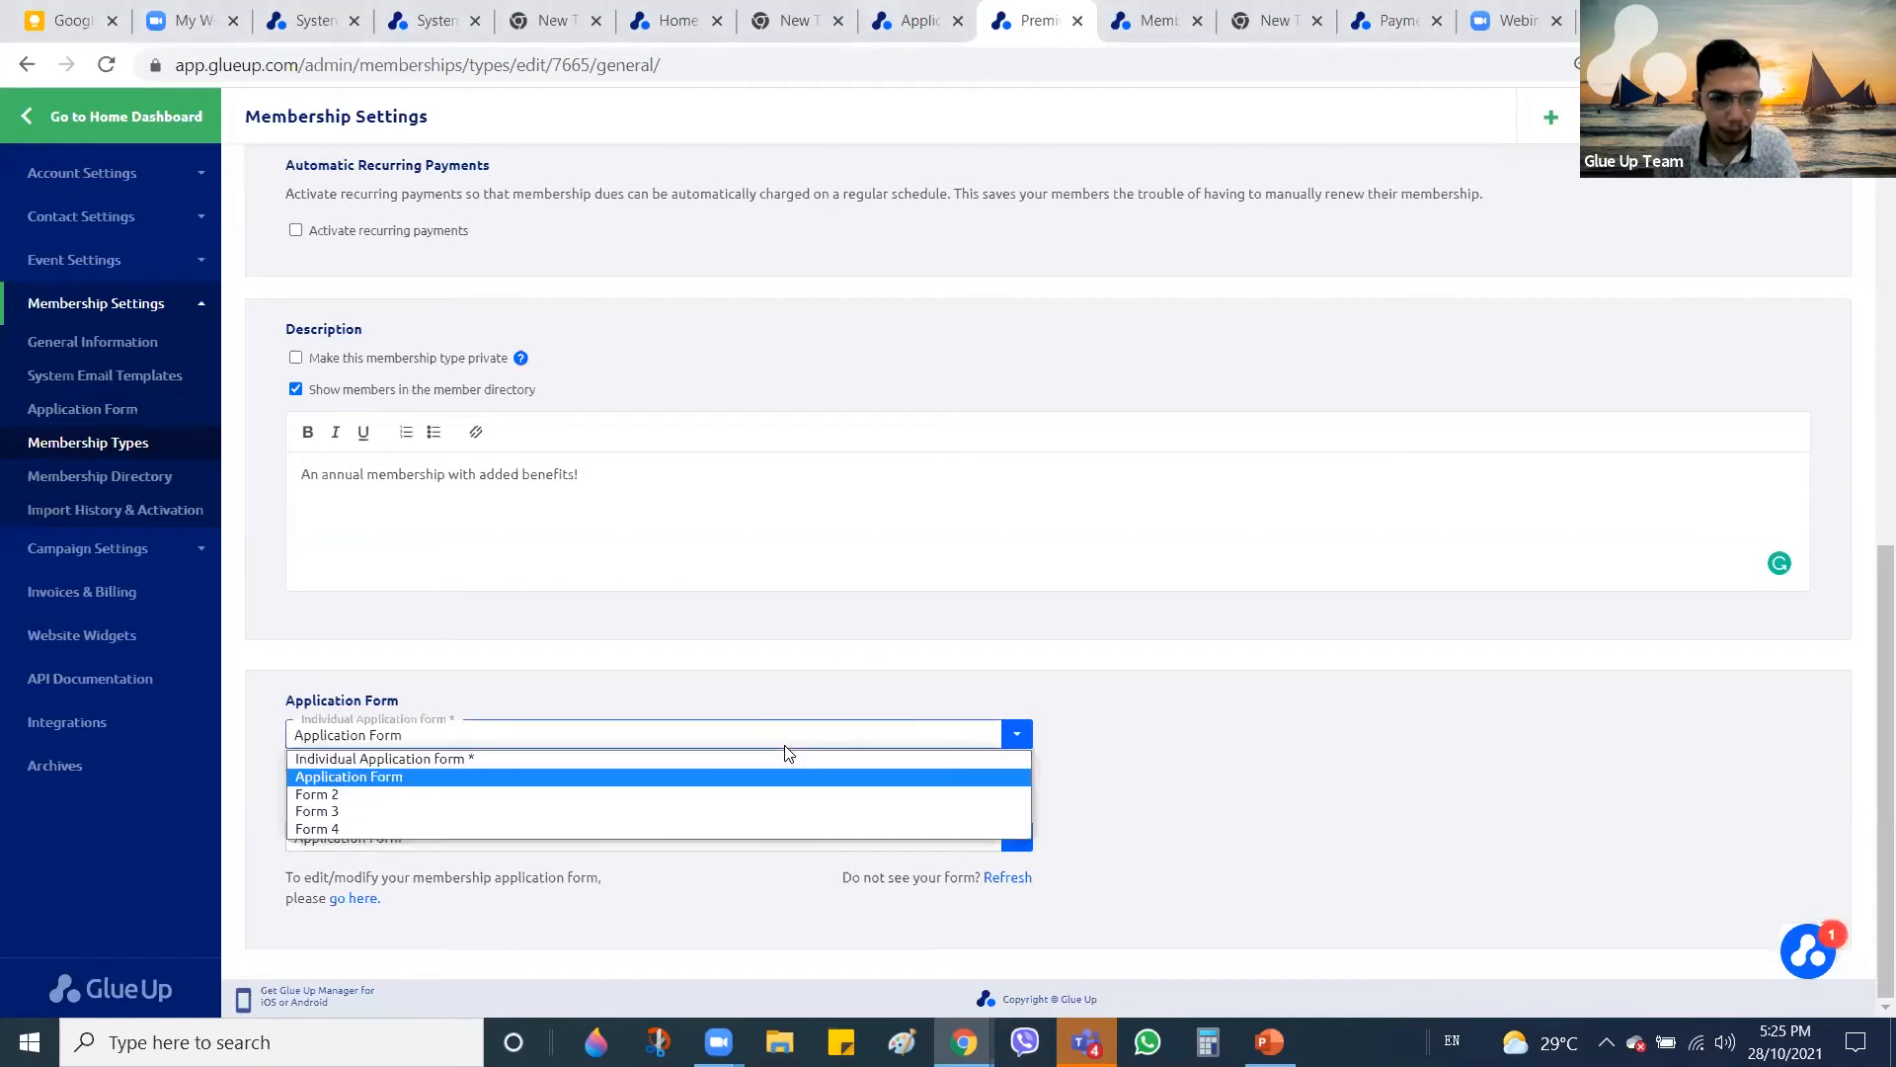
click(456, 829)
click(466, 859)
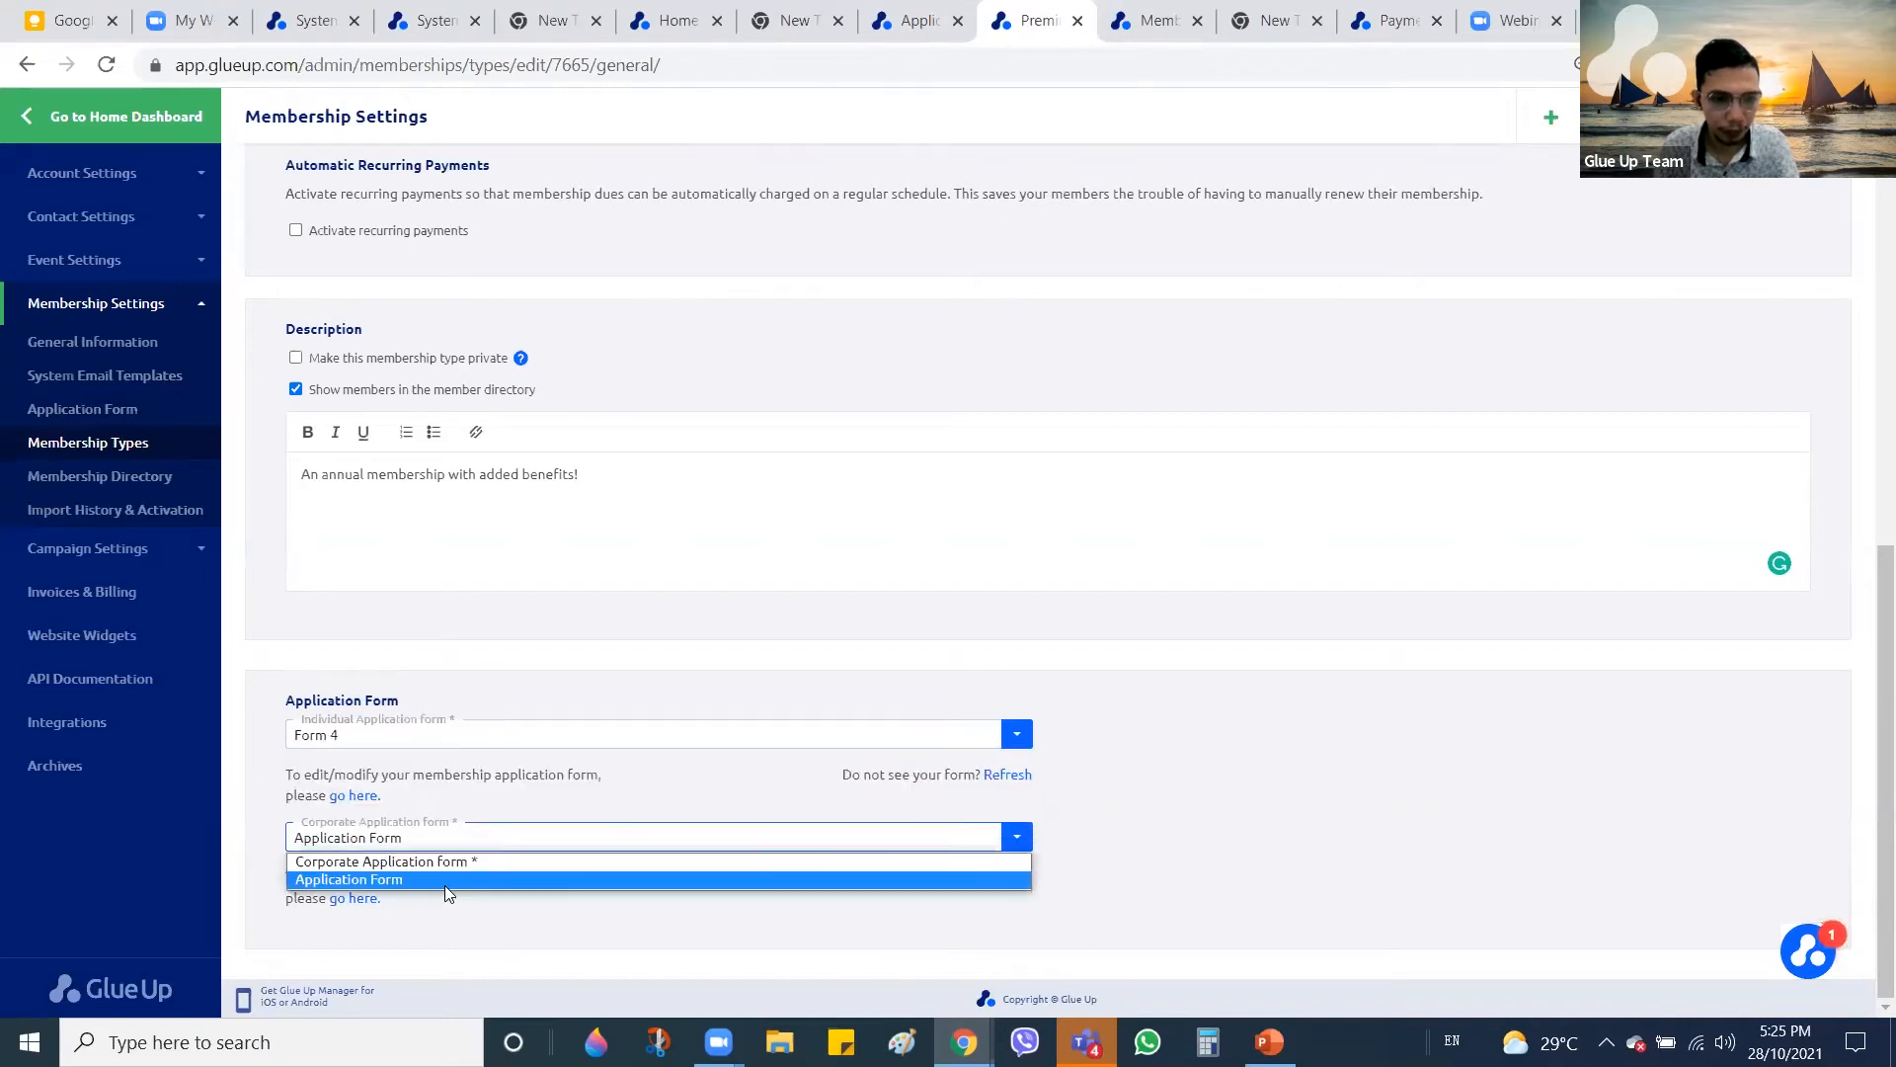
click(444, 885)
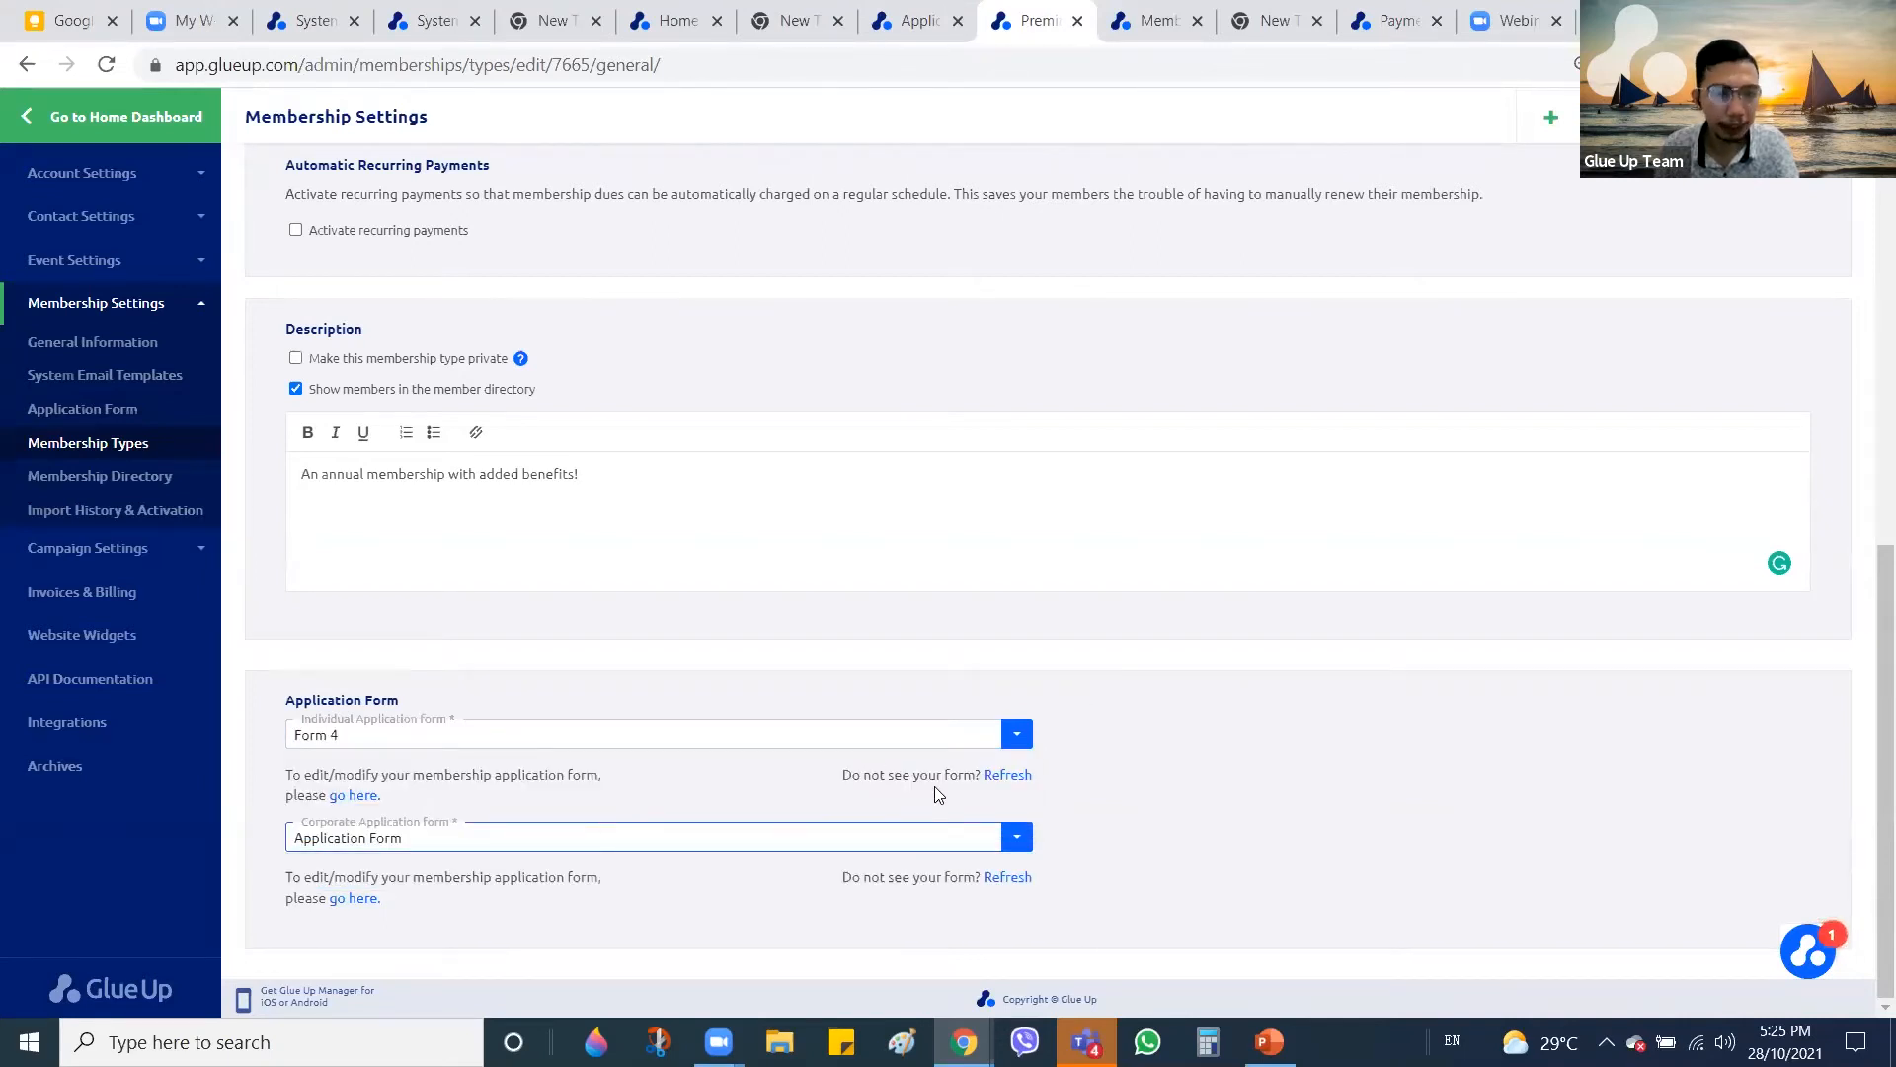
scroll(1077, 754, up, 3)
scroll(1077, 754, up, 6)
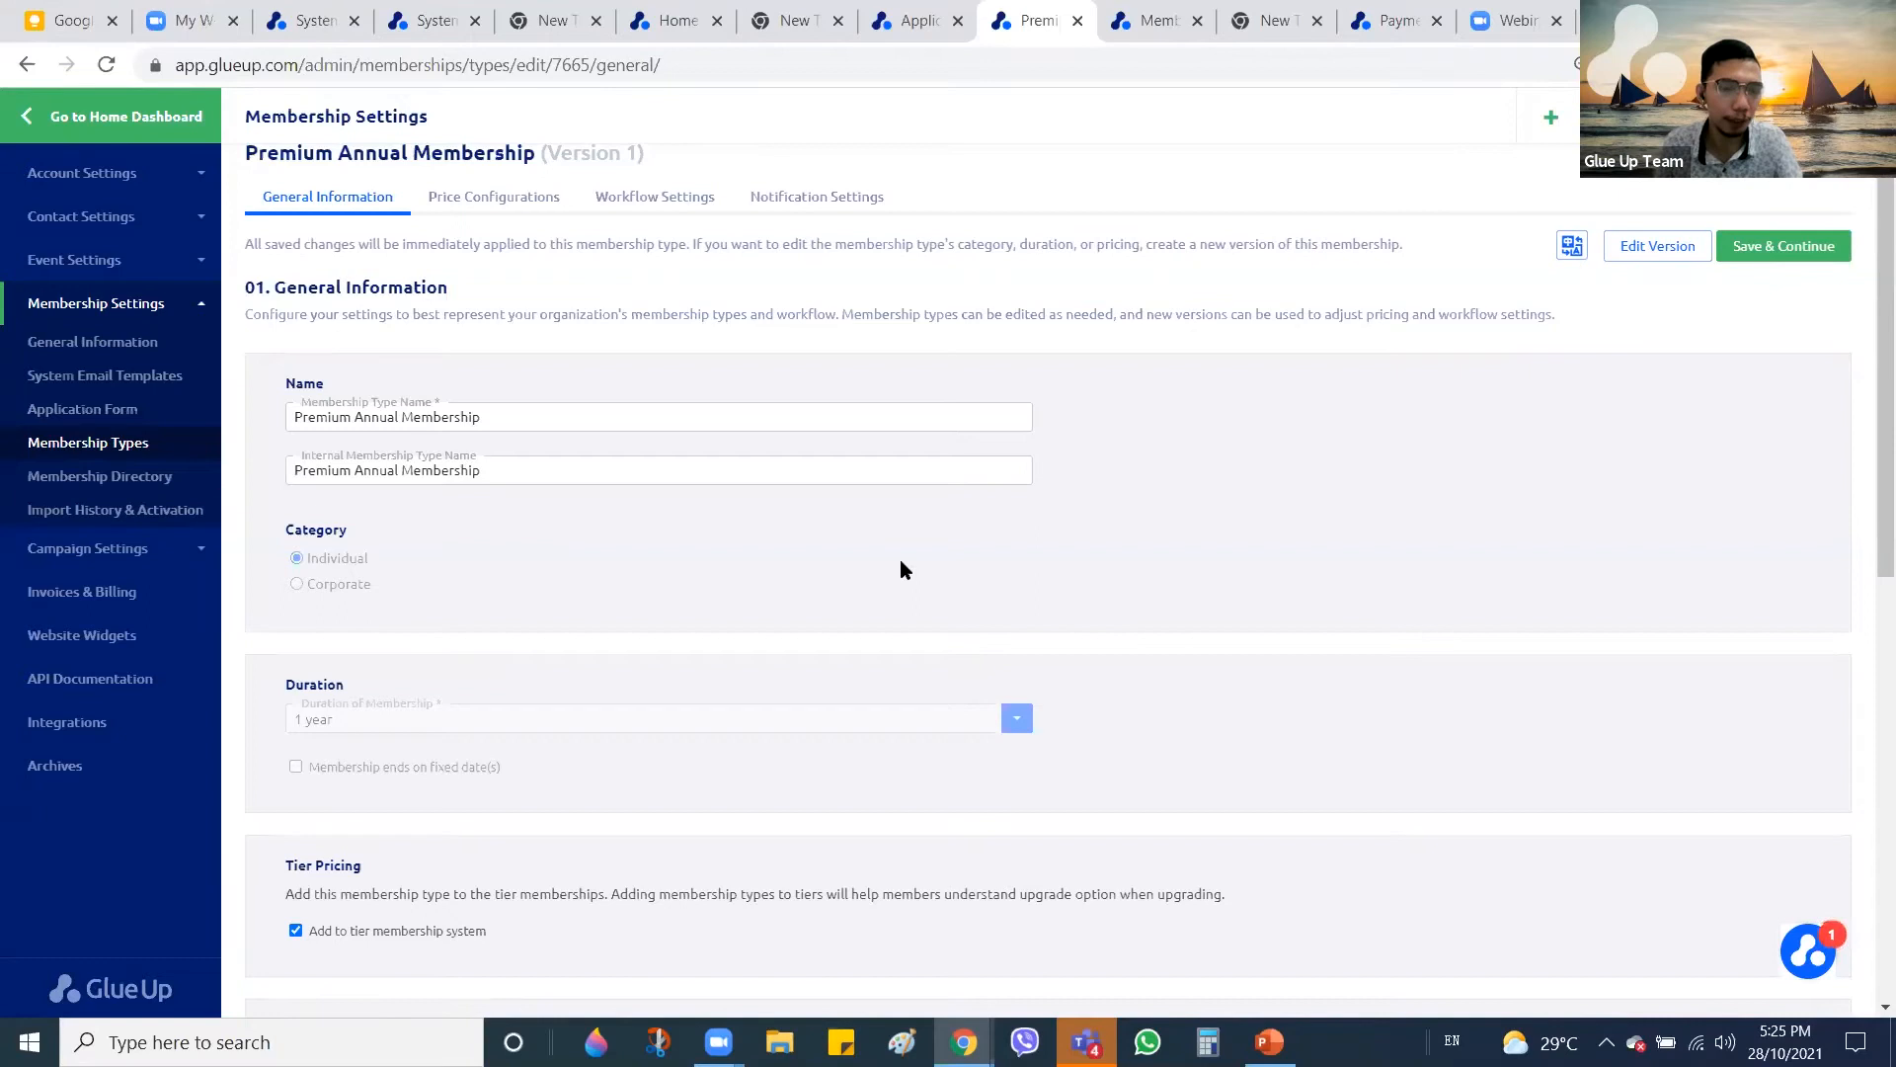
click(1784, 246)
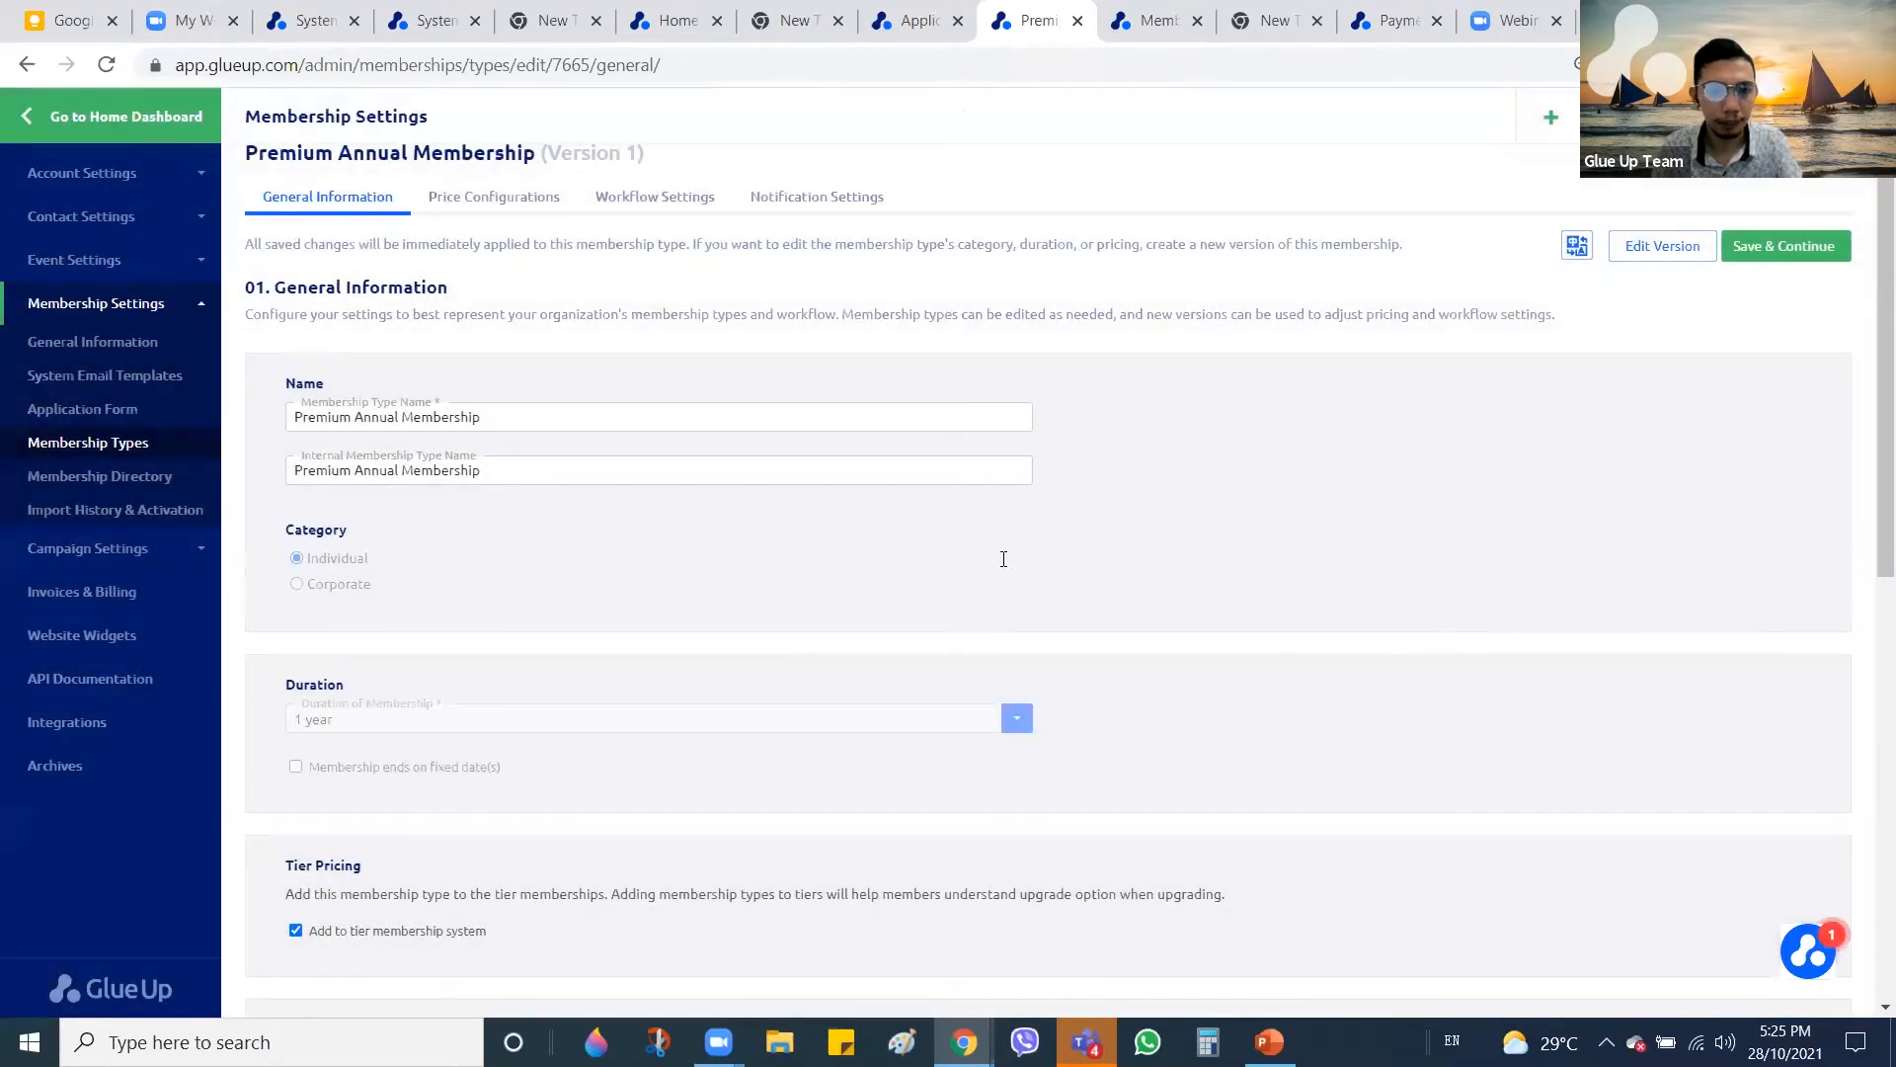
click(1154, 18)
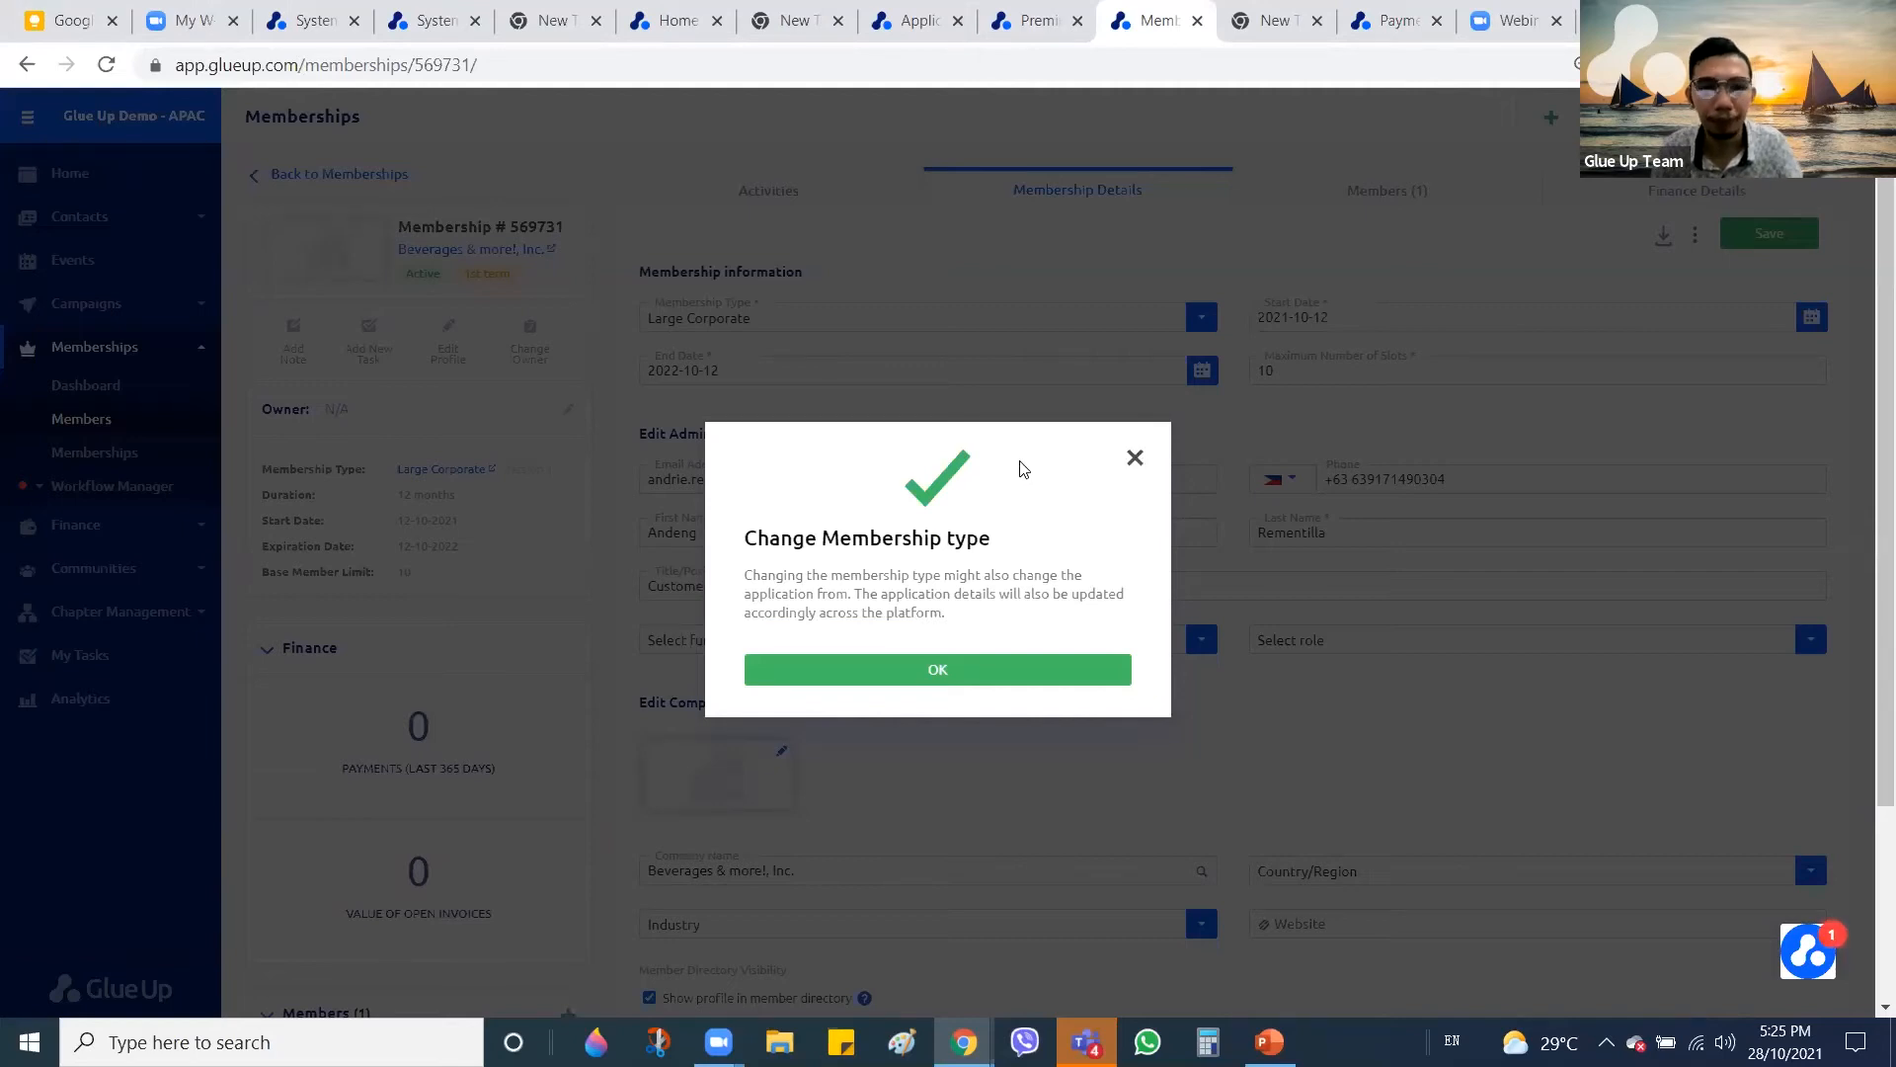
Dismiss the notice and change Beverages & more!, Inc.'s membership type to Corporate Membership
click(1134, 460)
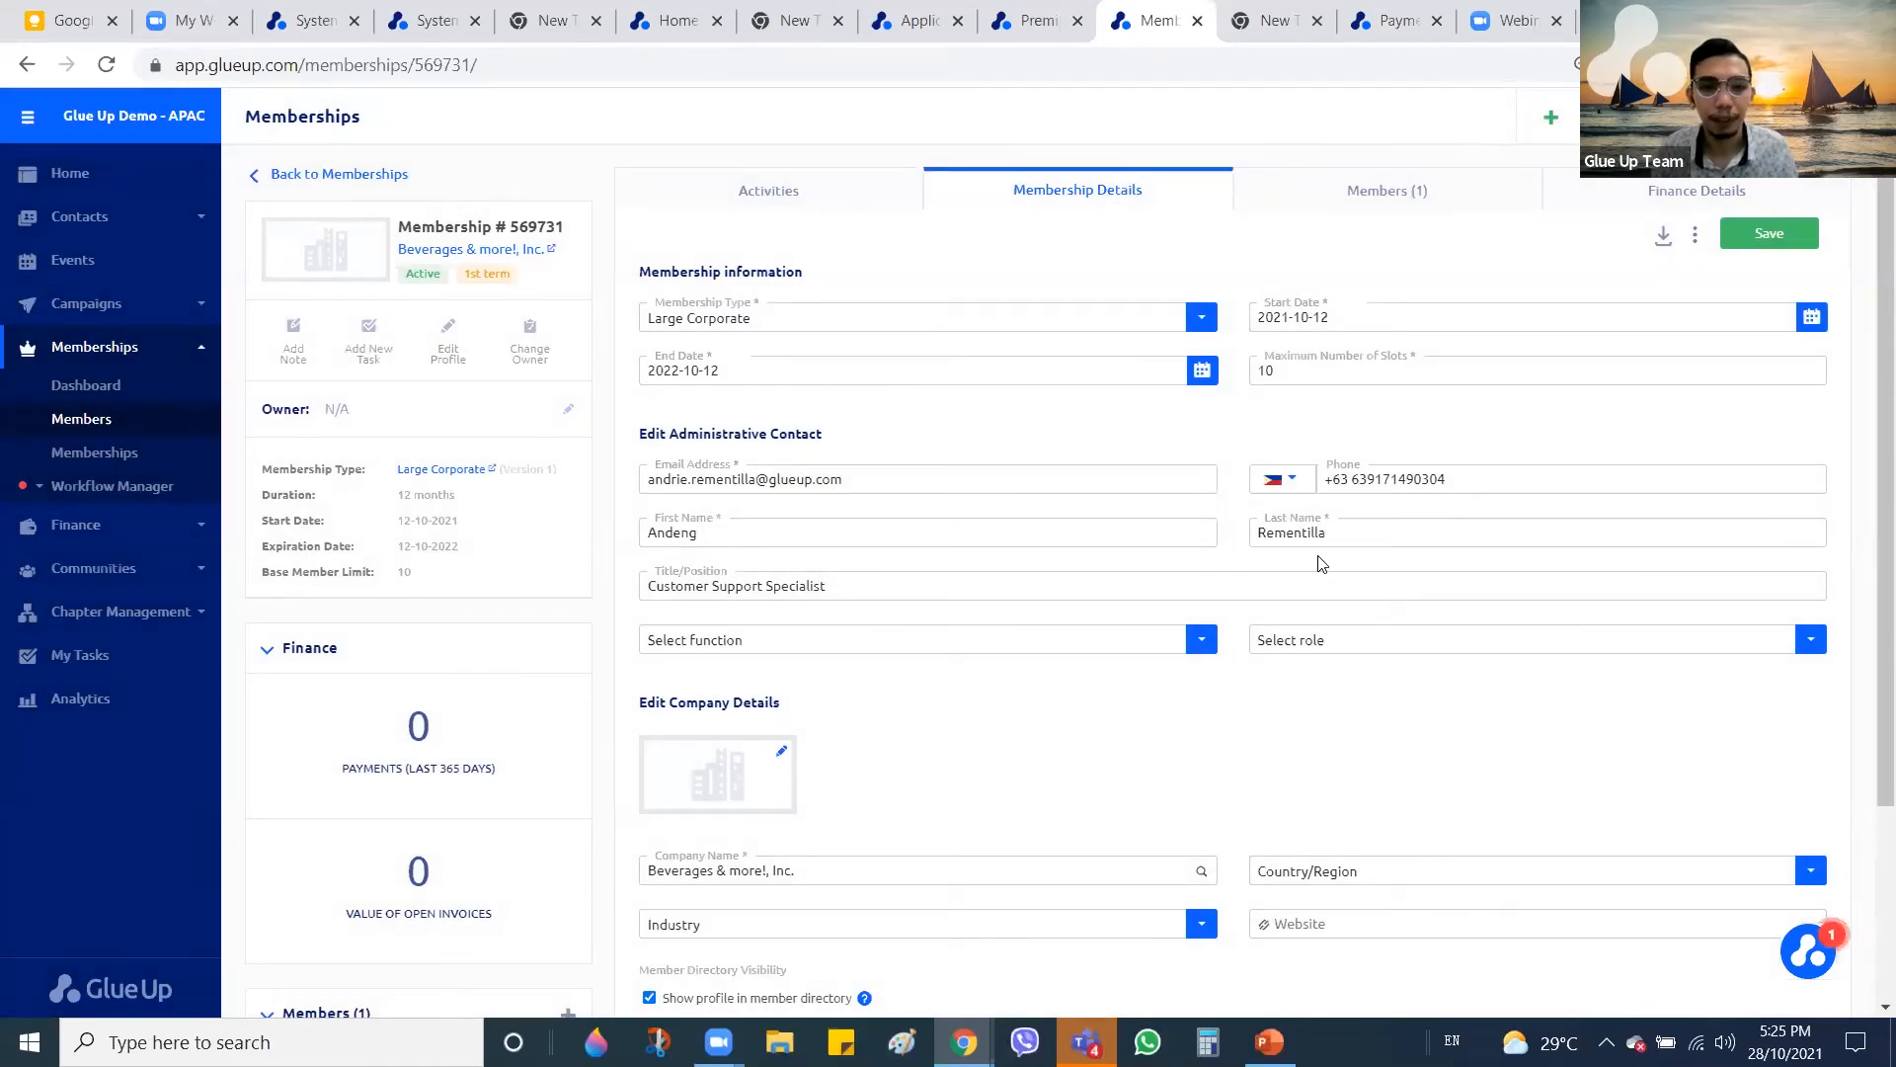
click(1794, 240)
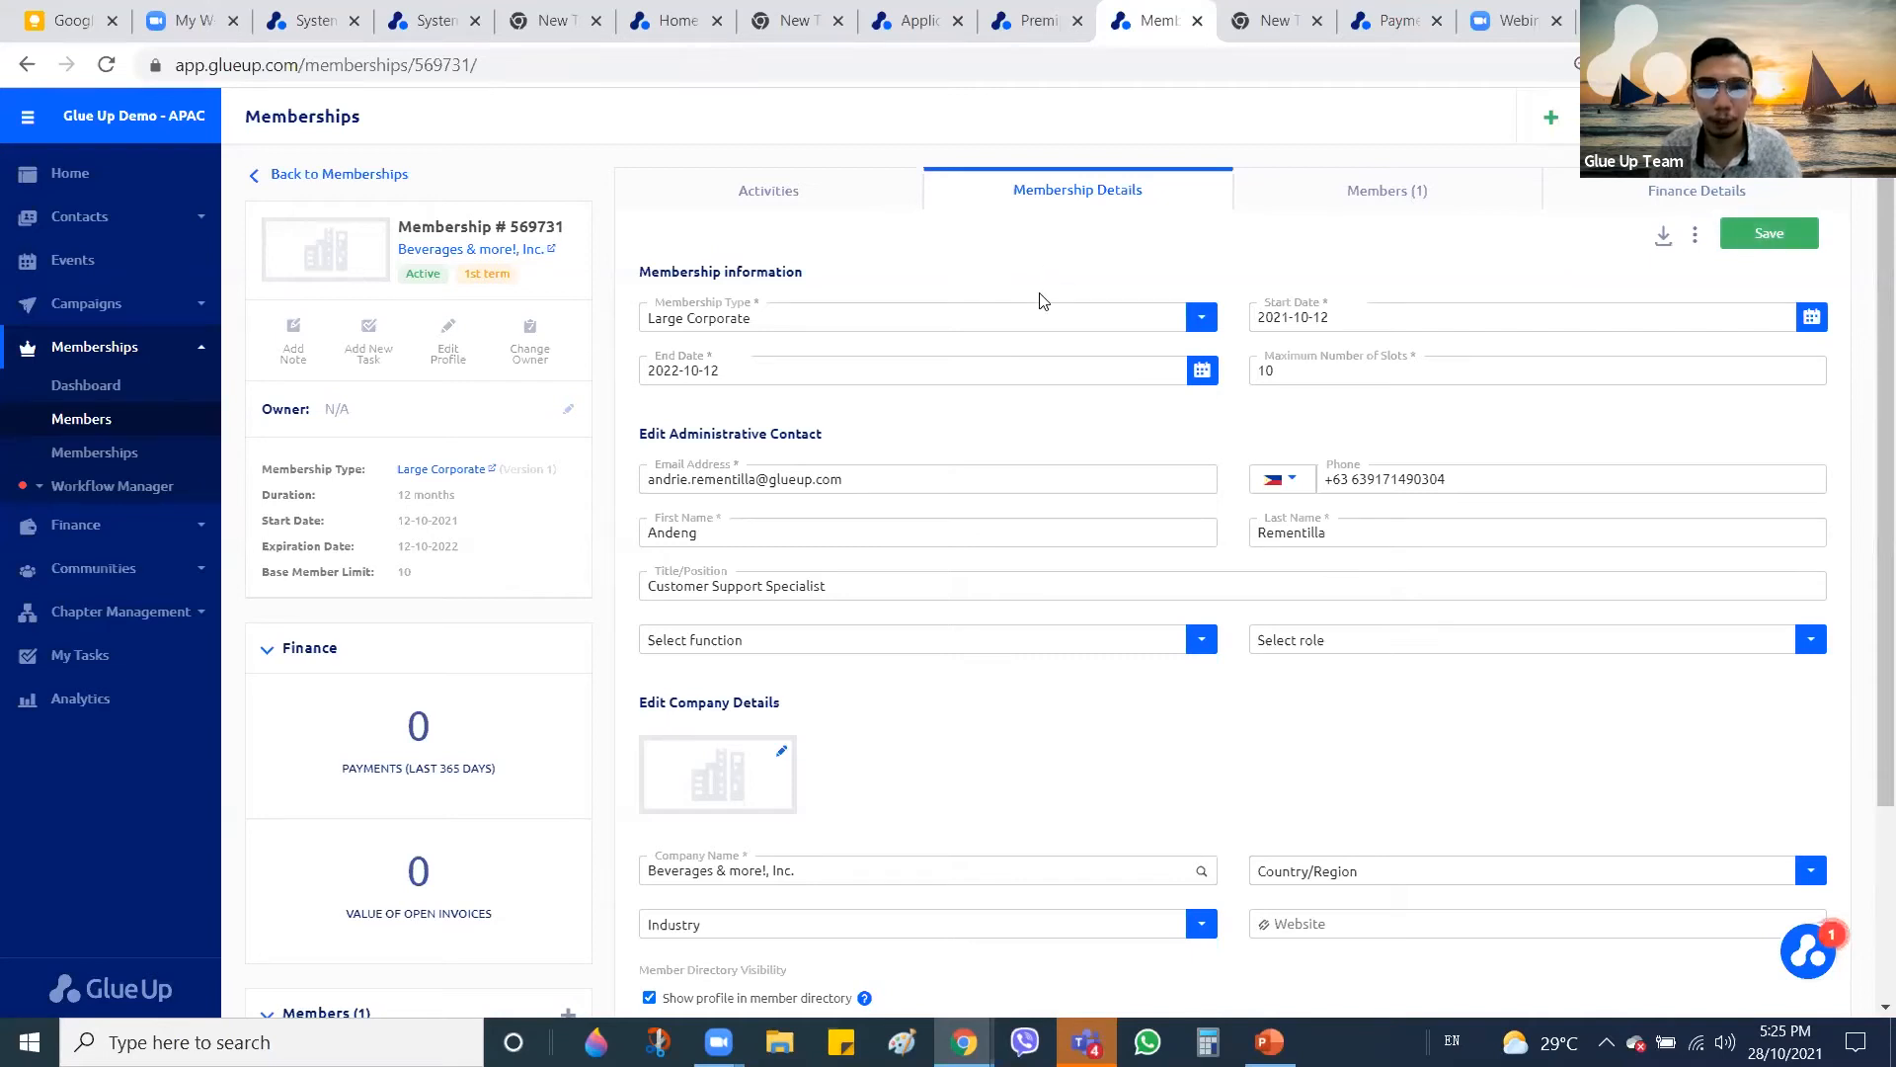
click(1049, 317)
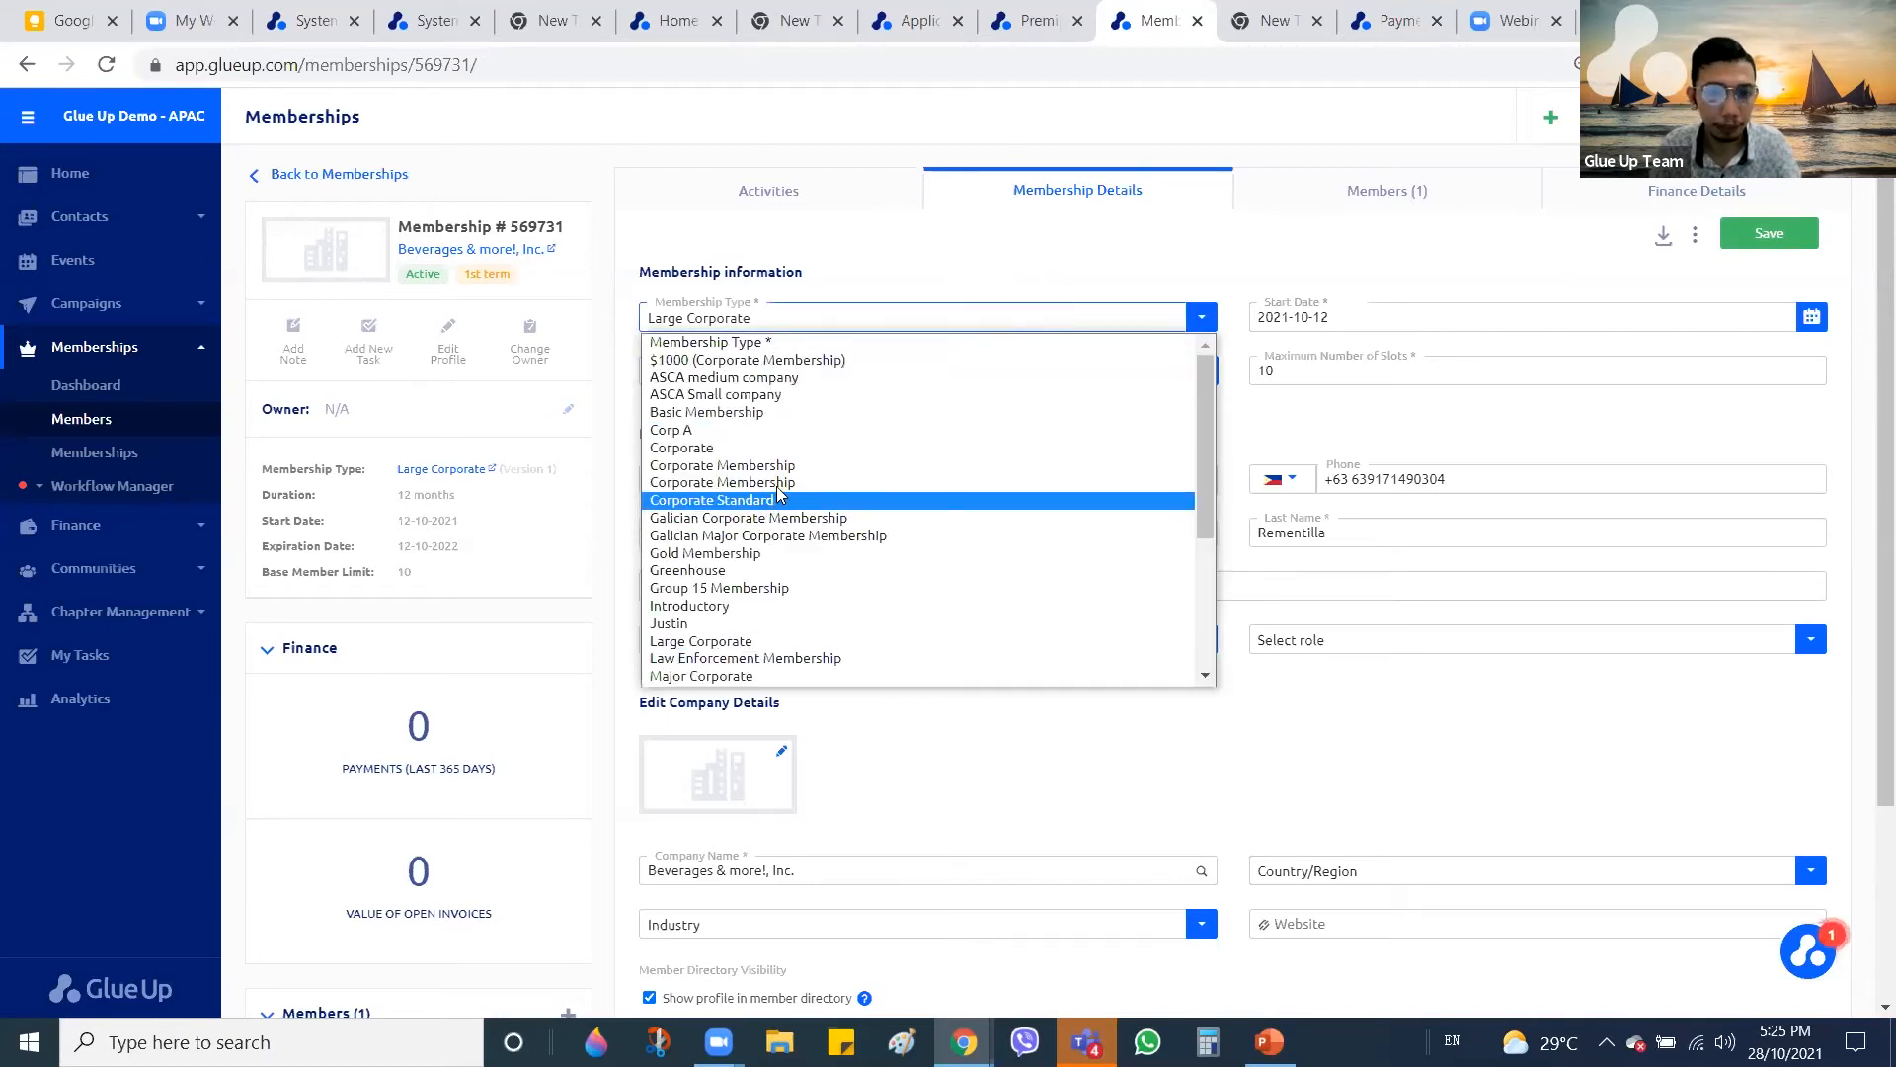
click(774, 483)
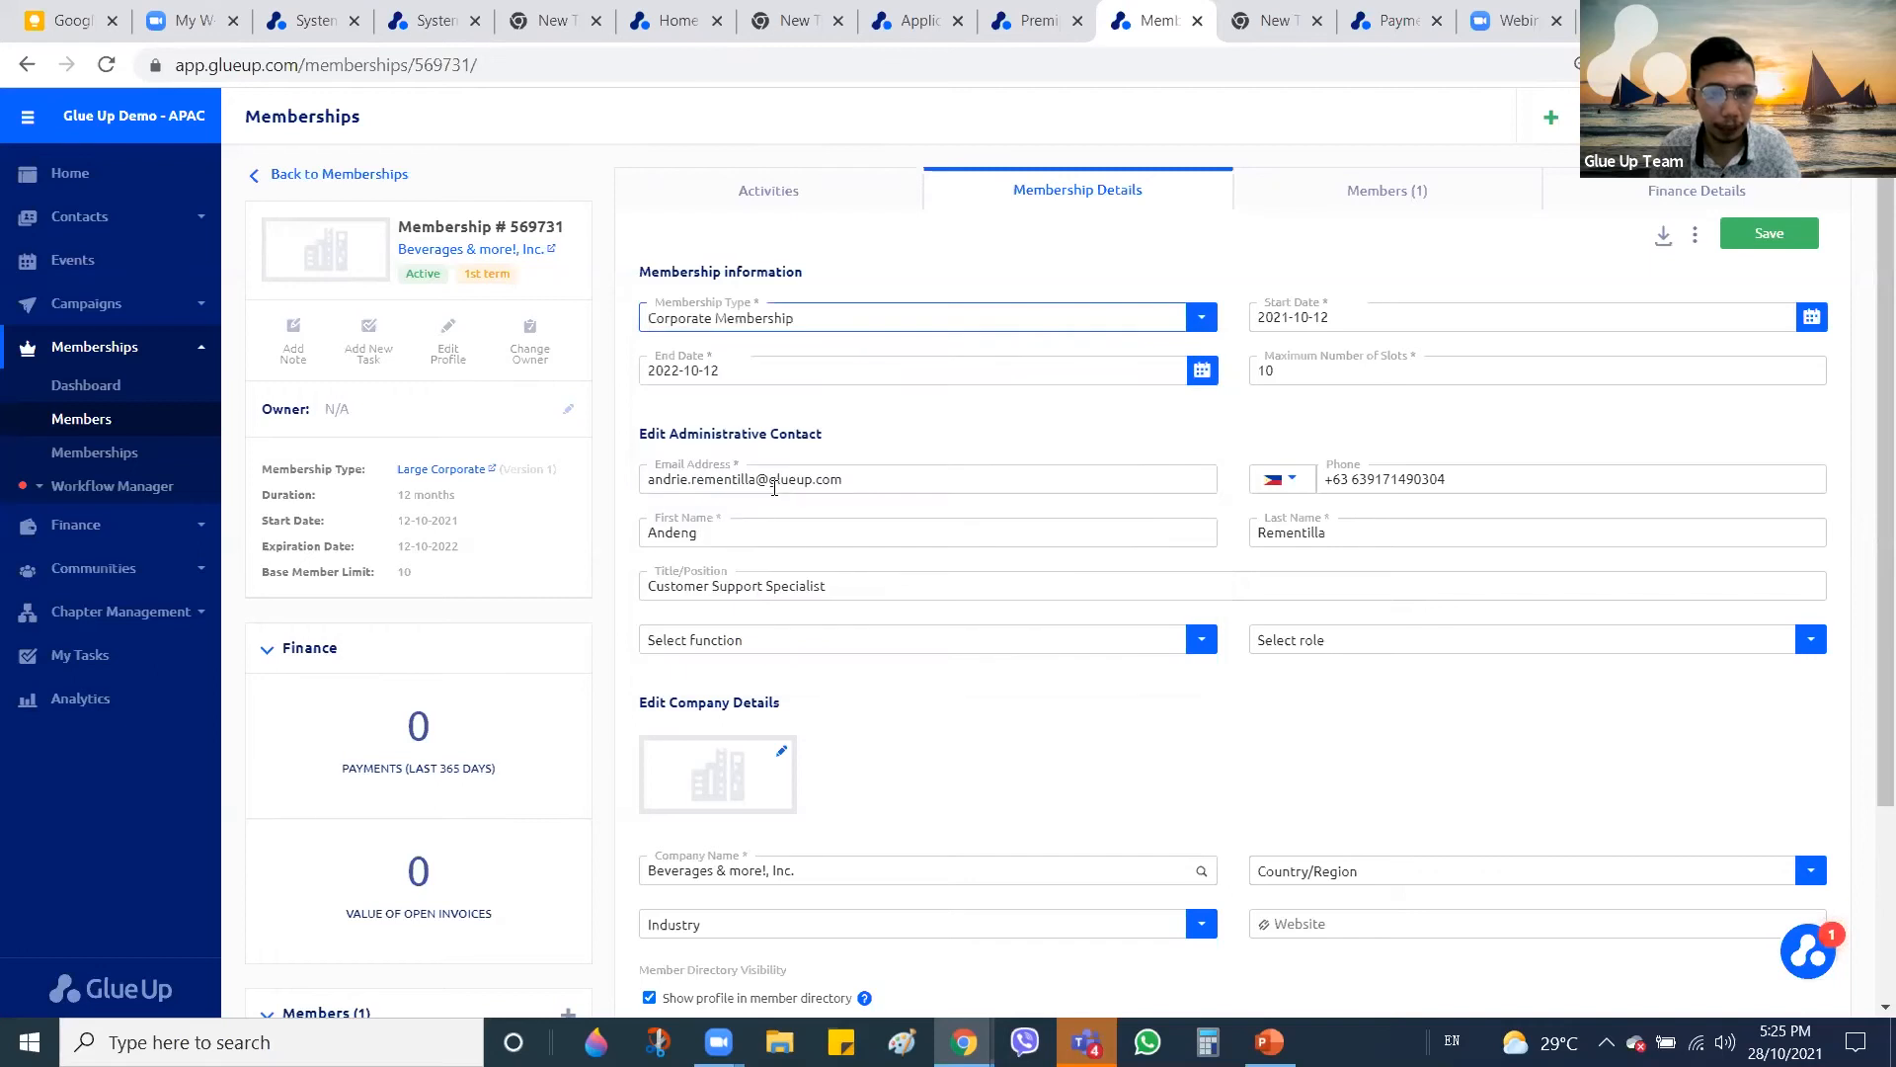
Open the membership's activity history and reload after the 400 'does not exist' error
click(918, 328)
click(802, 211)
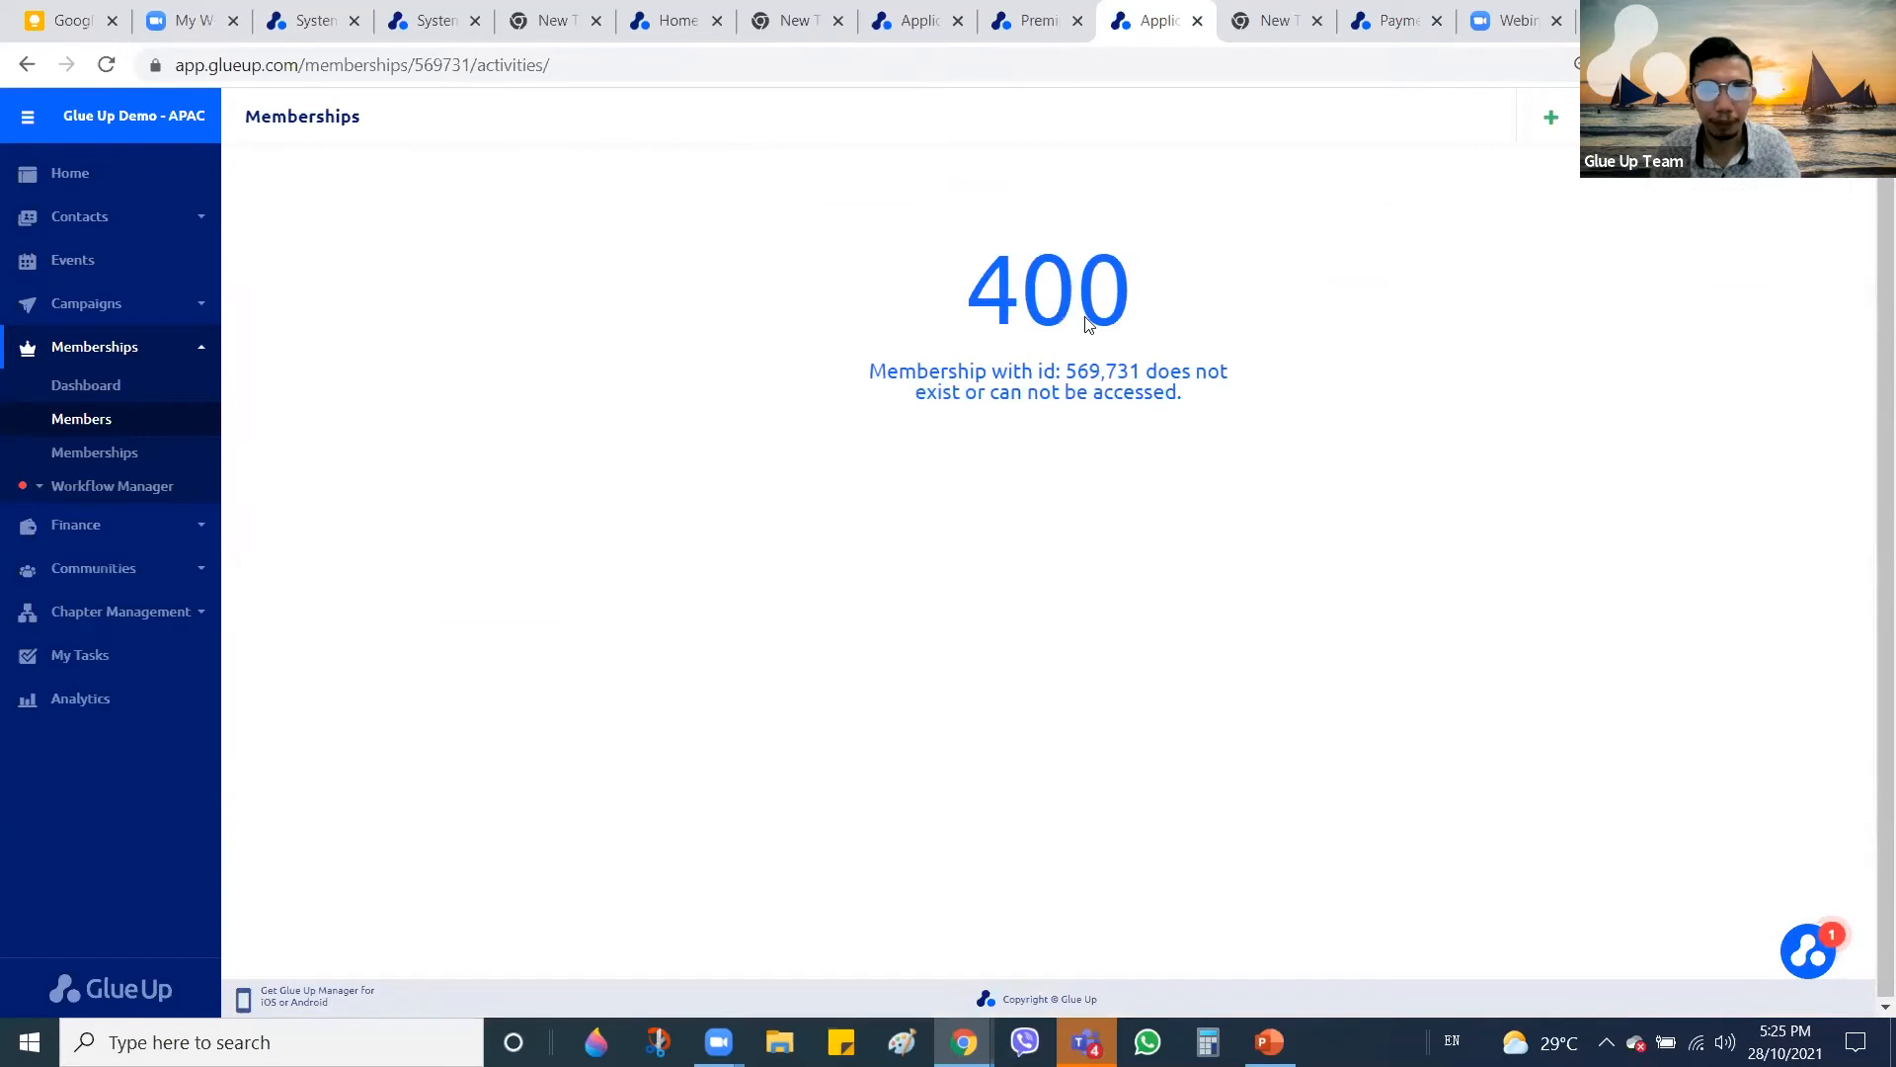
click(109, 65)
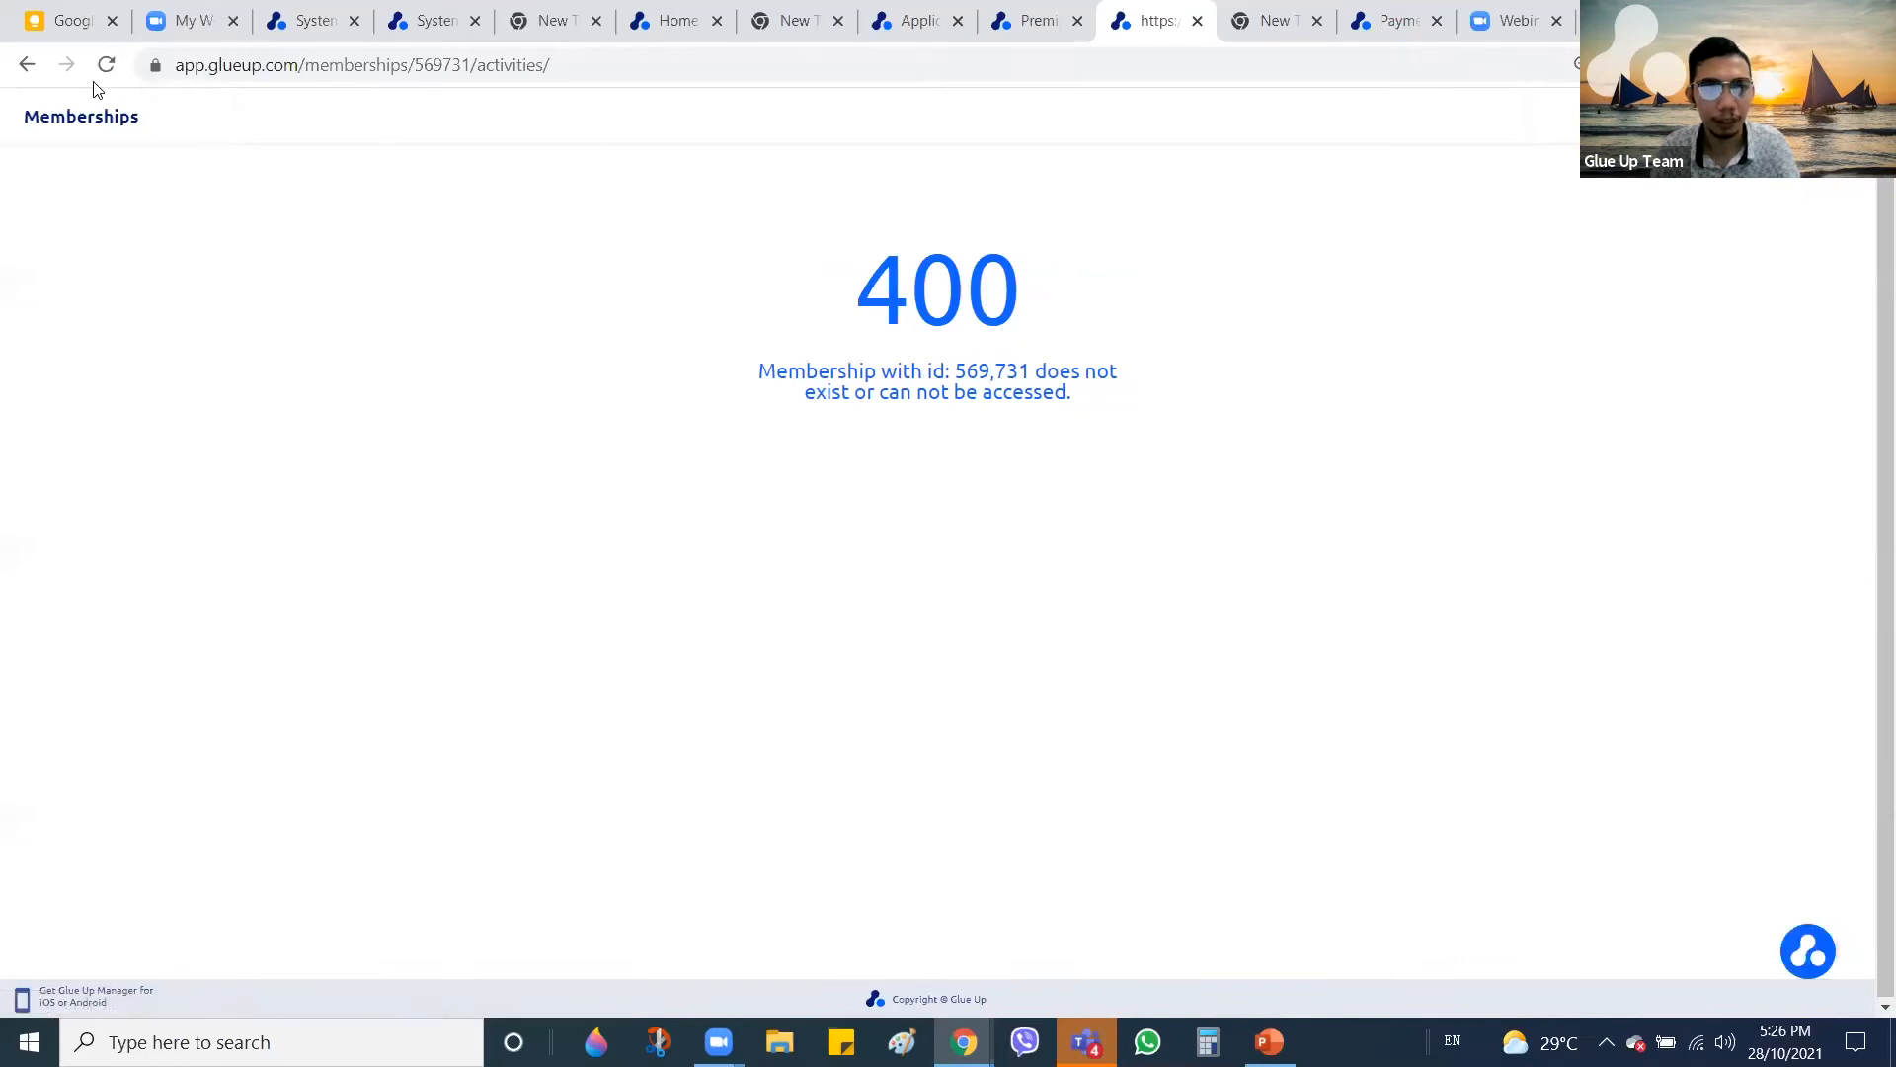
click(22, 67)
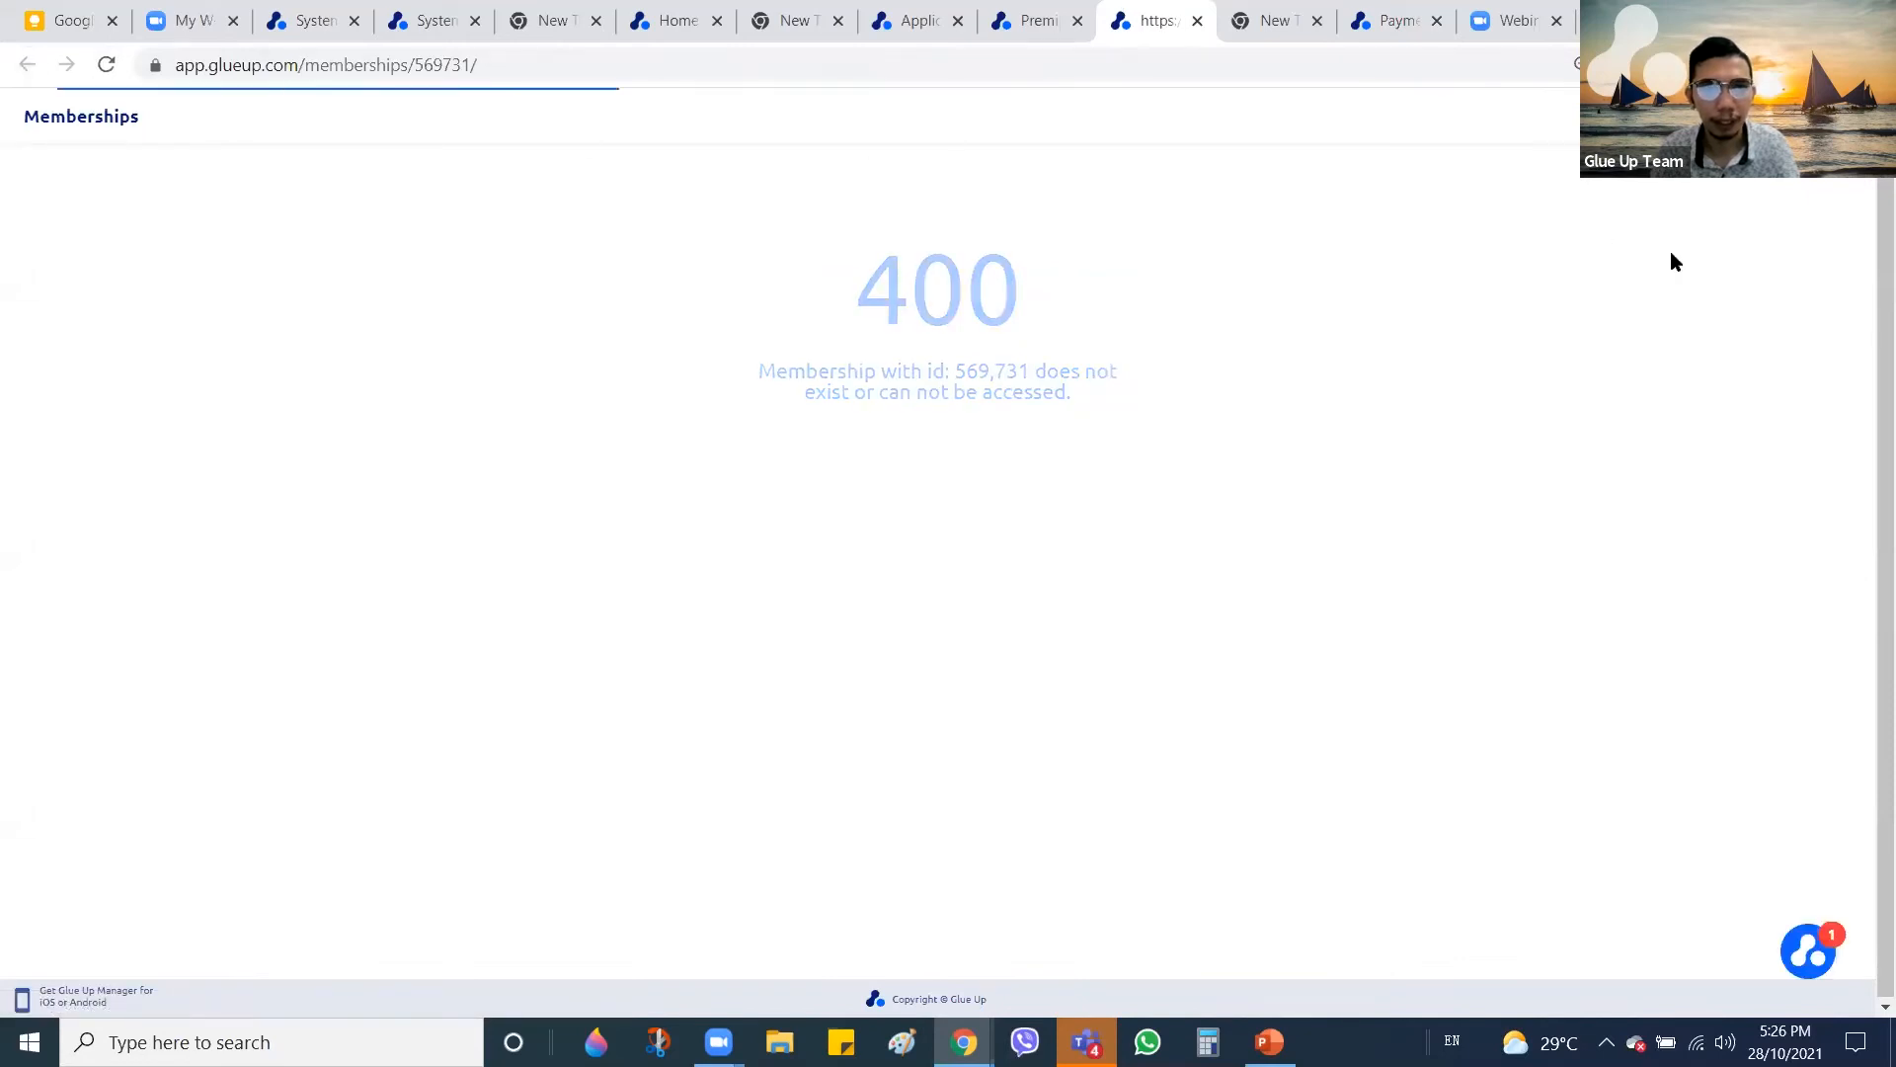
Log out from the account menu and log back in with the saved credentials
click(1698, 121)
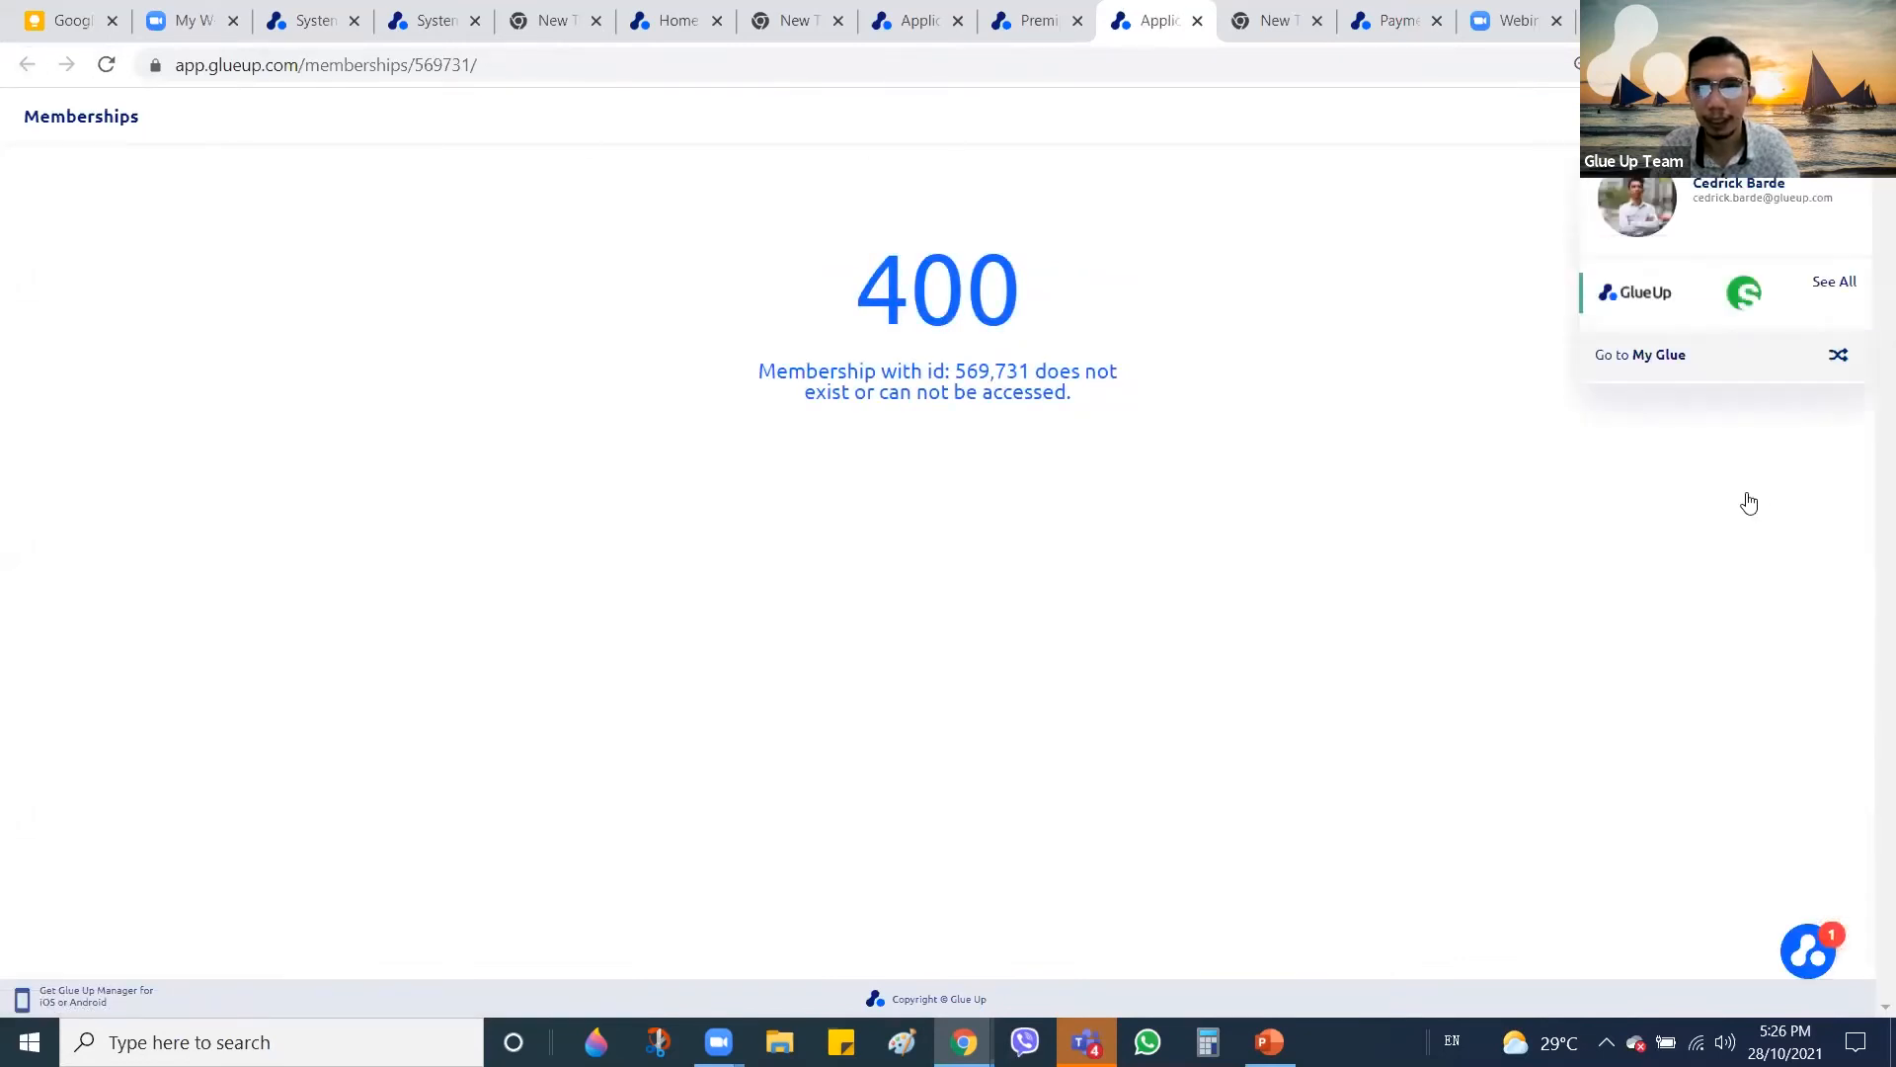
click(1723, 509)
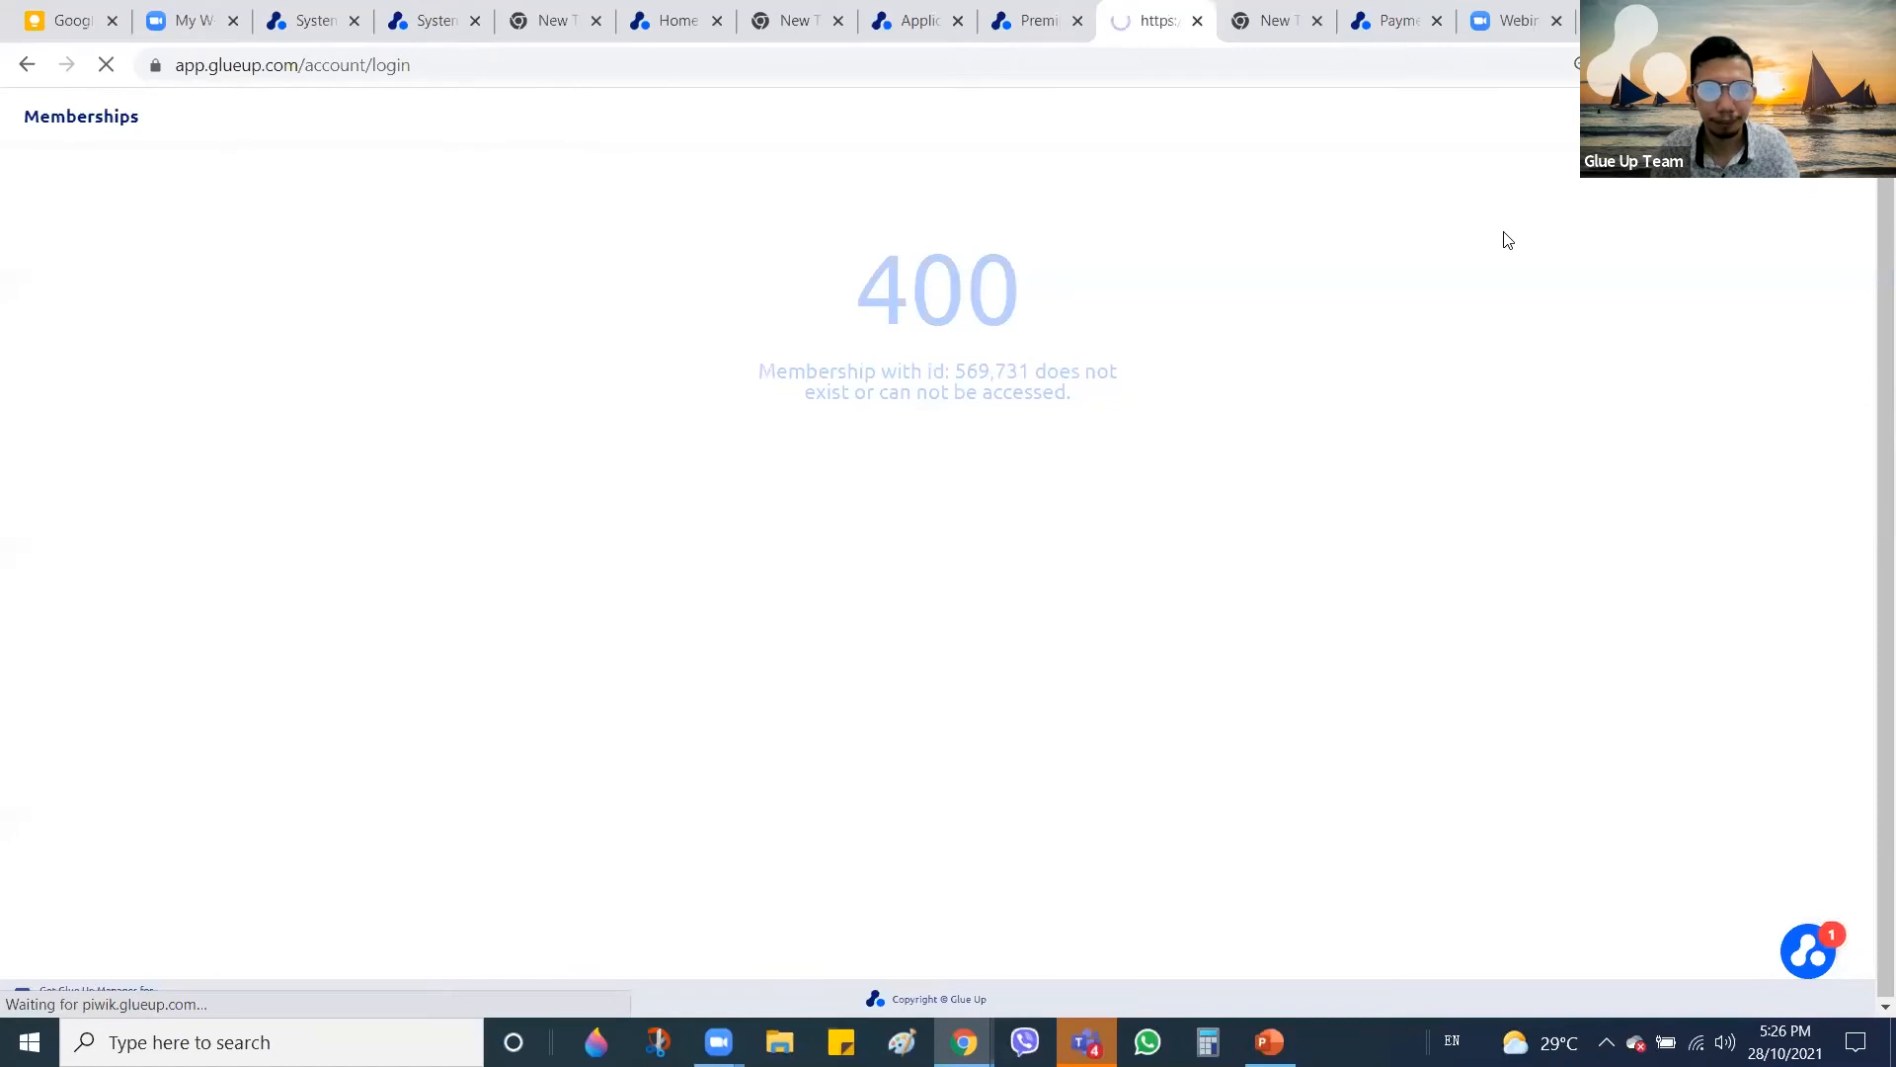
click(939, 543)
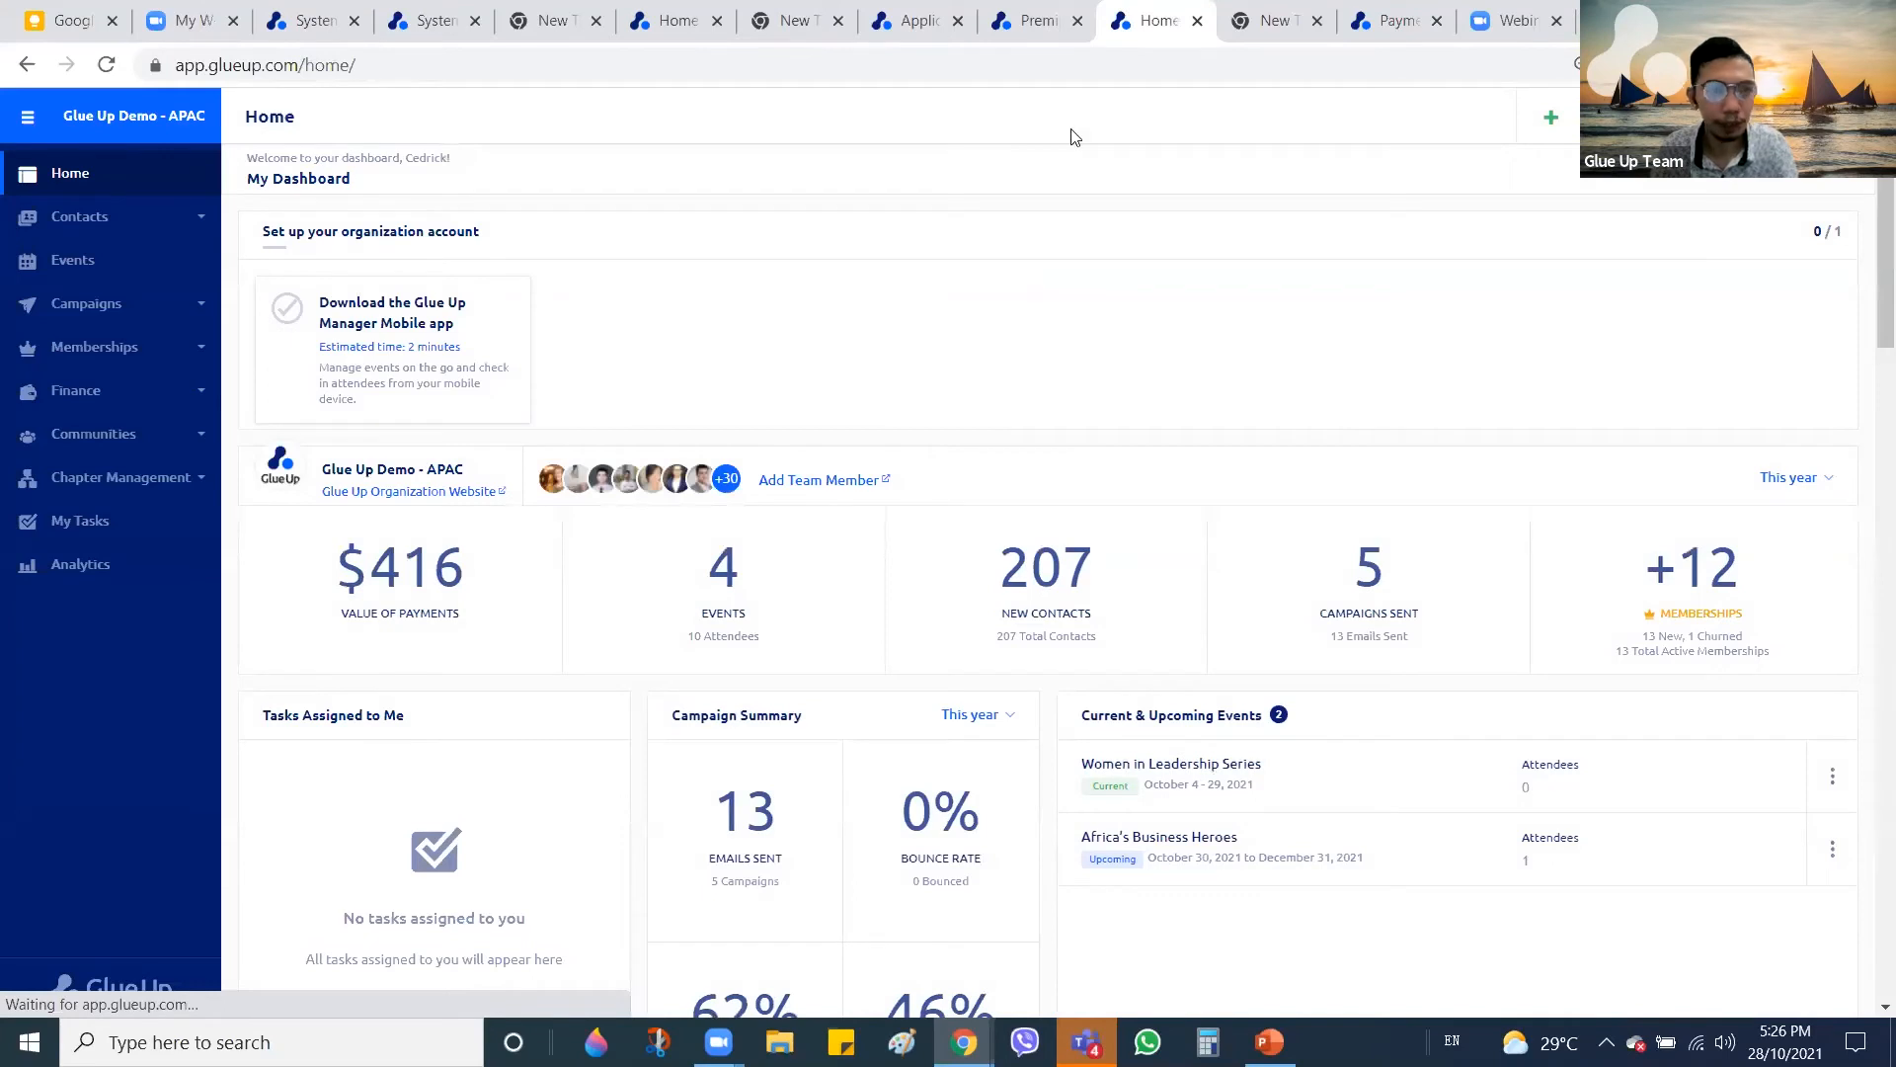
click(106, 354)
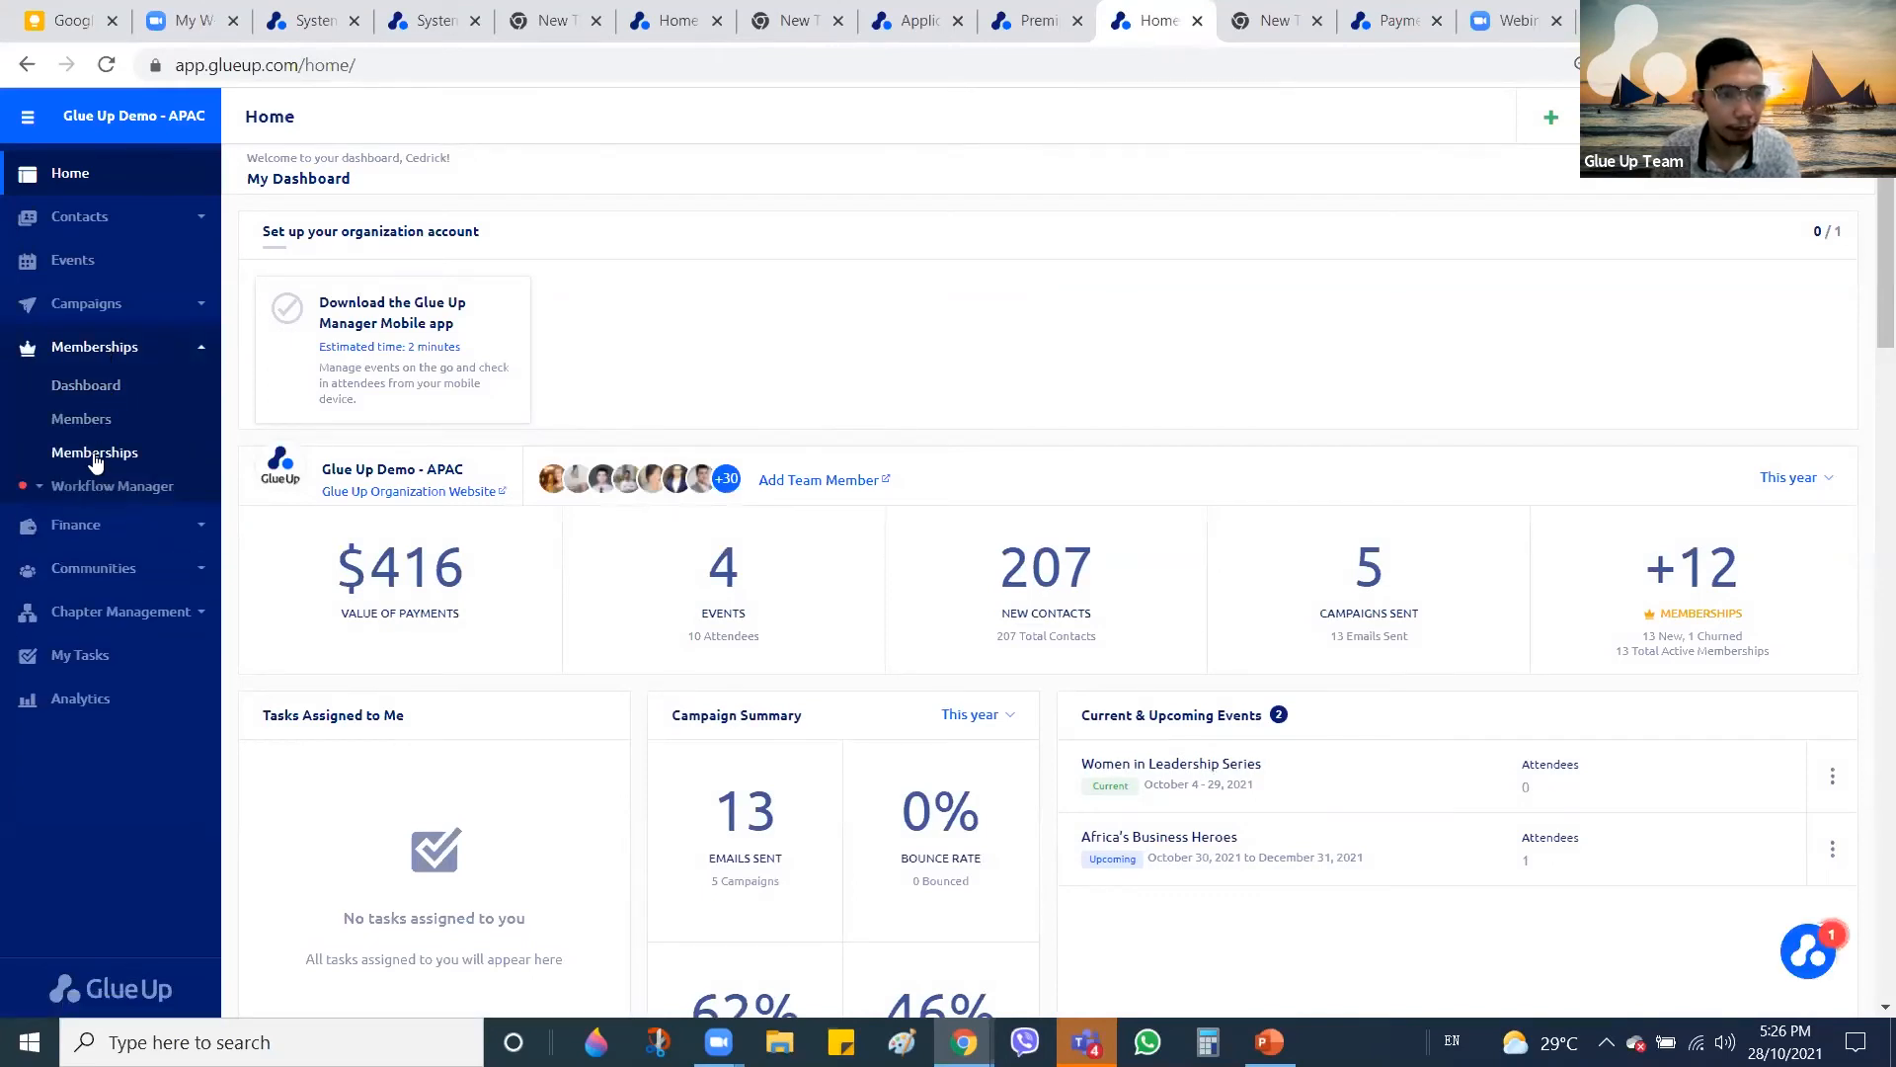
click(95, 454)
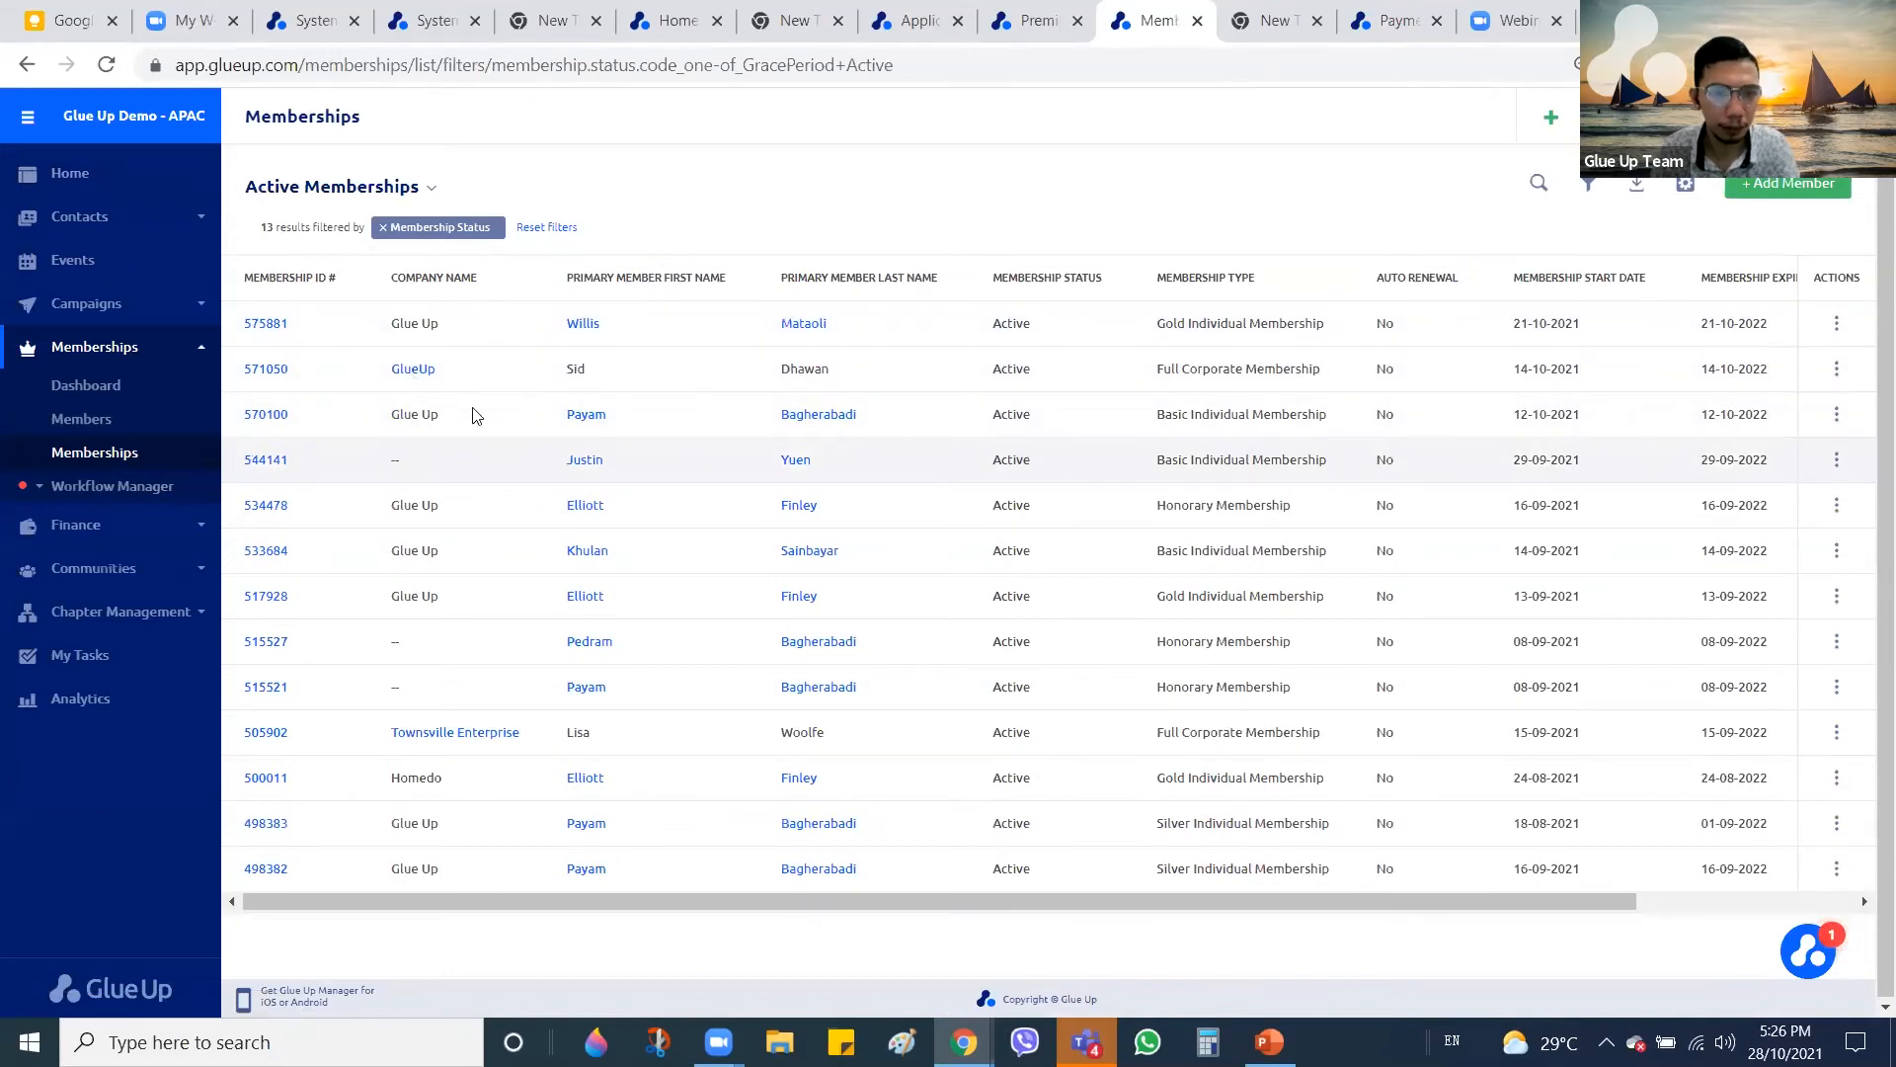
click(415, 370)
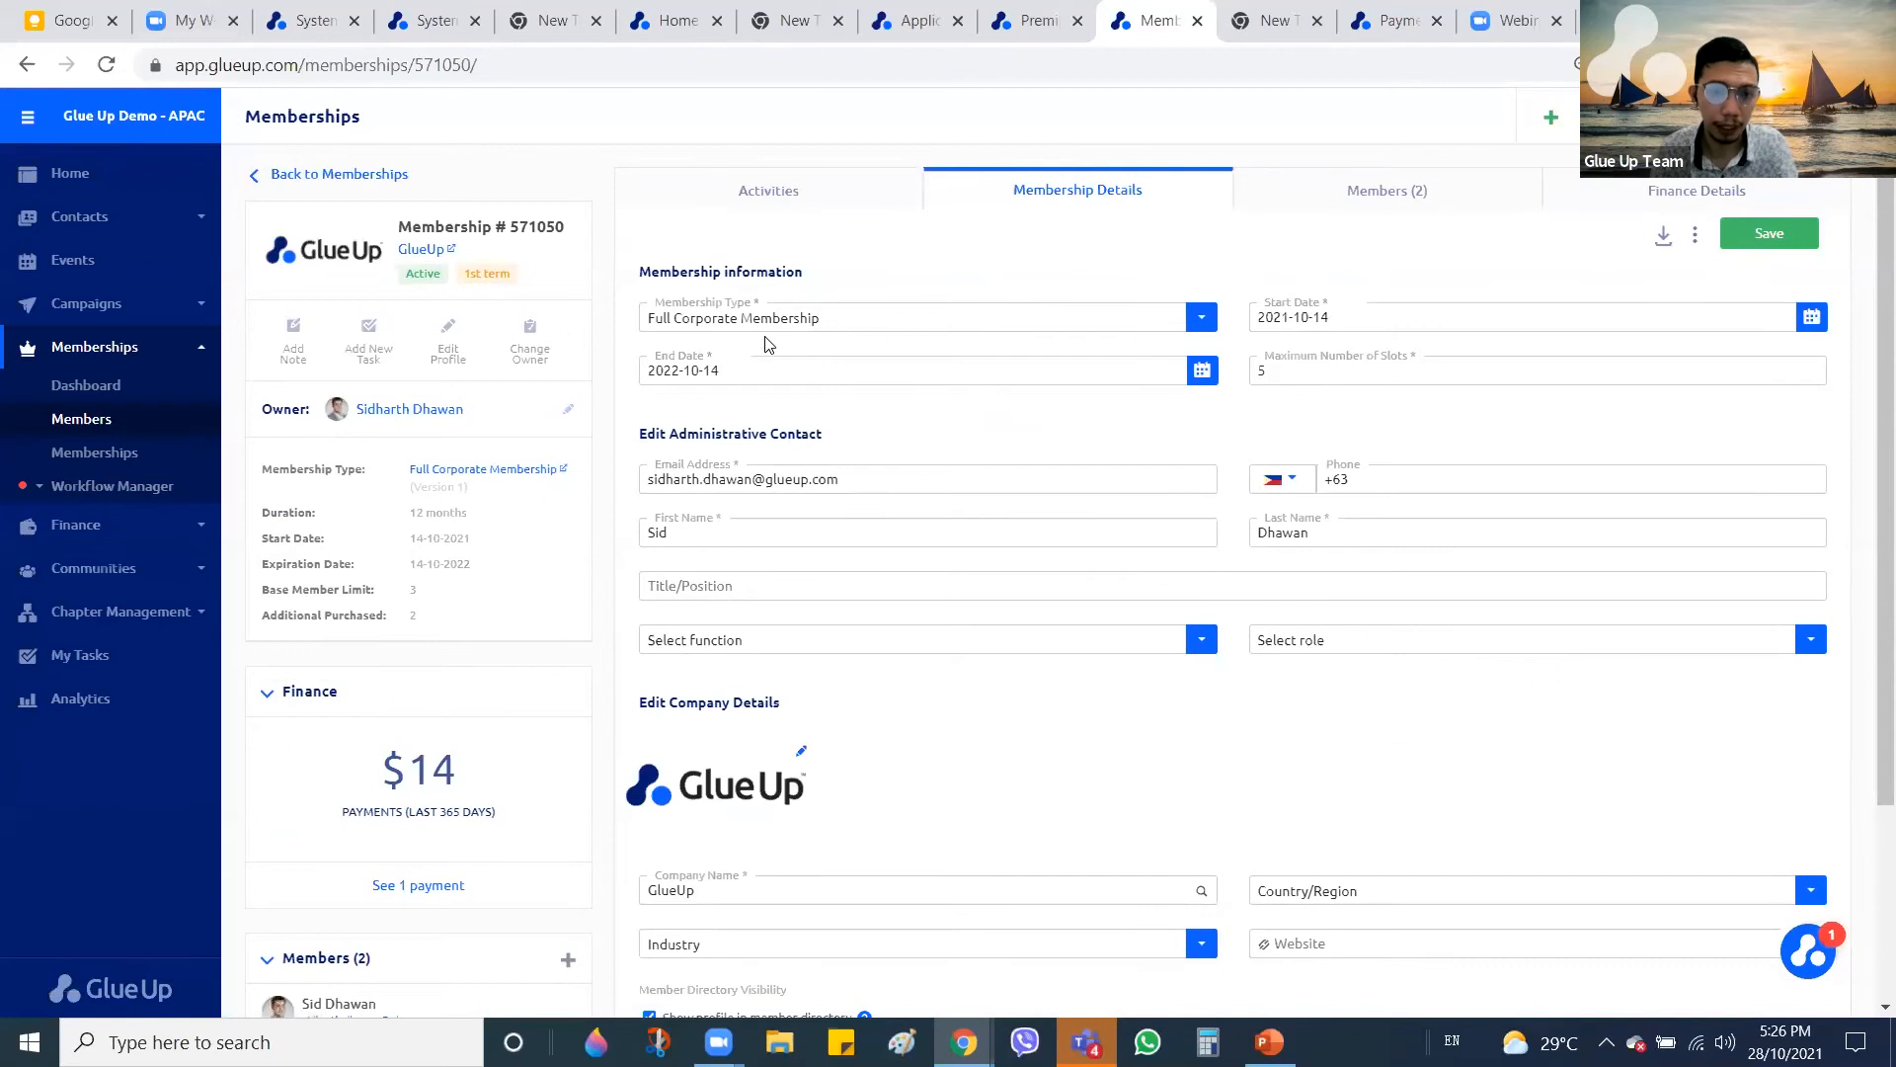
click(867, 326)
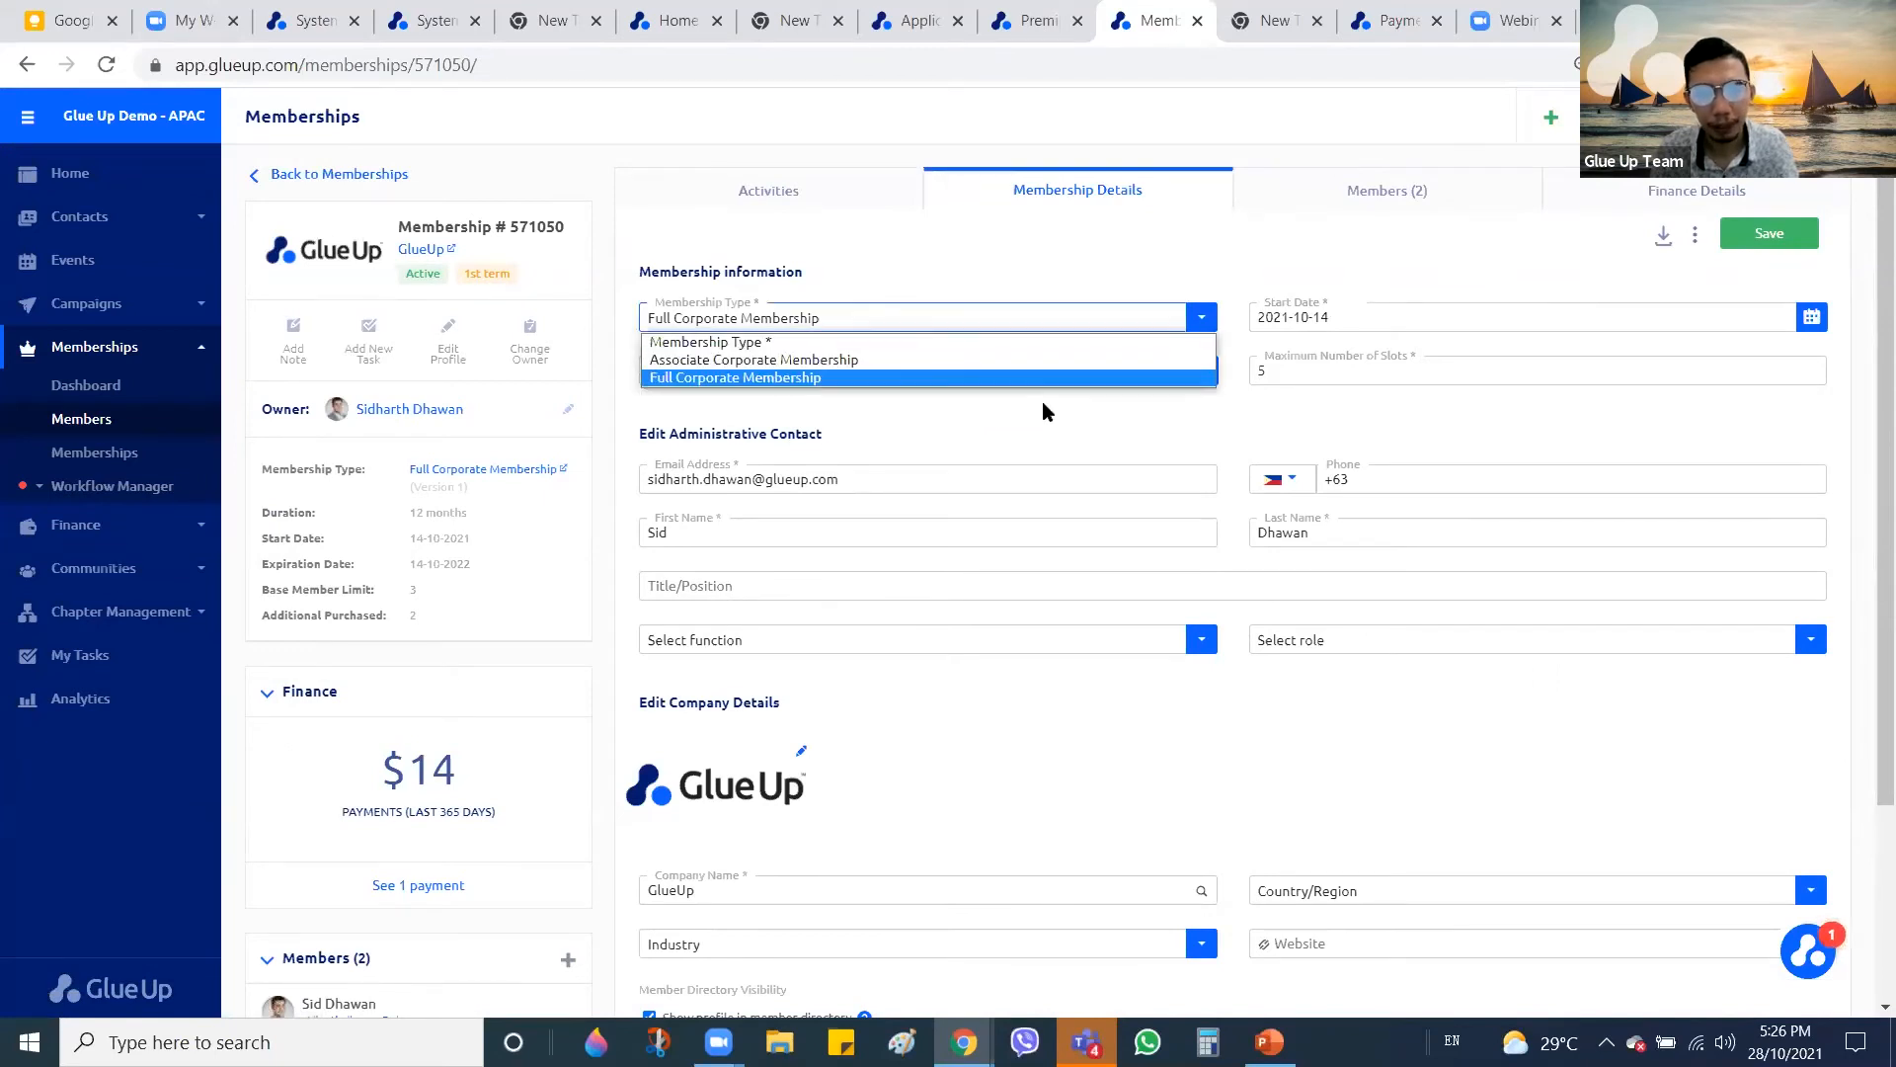
click(918, 362)
click(1799, 233)
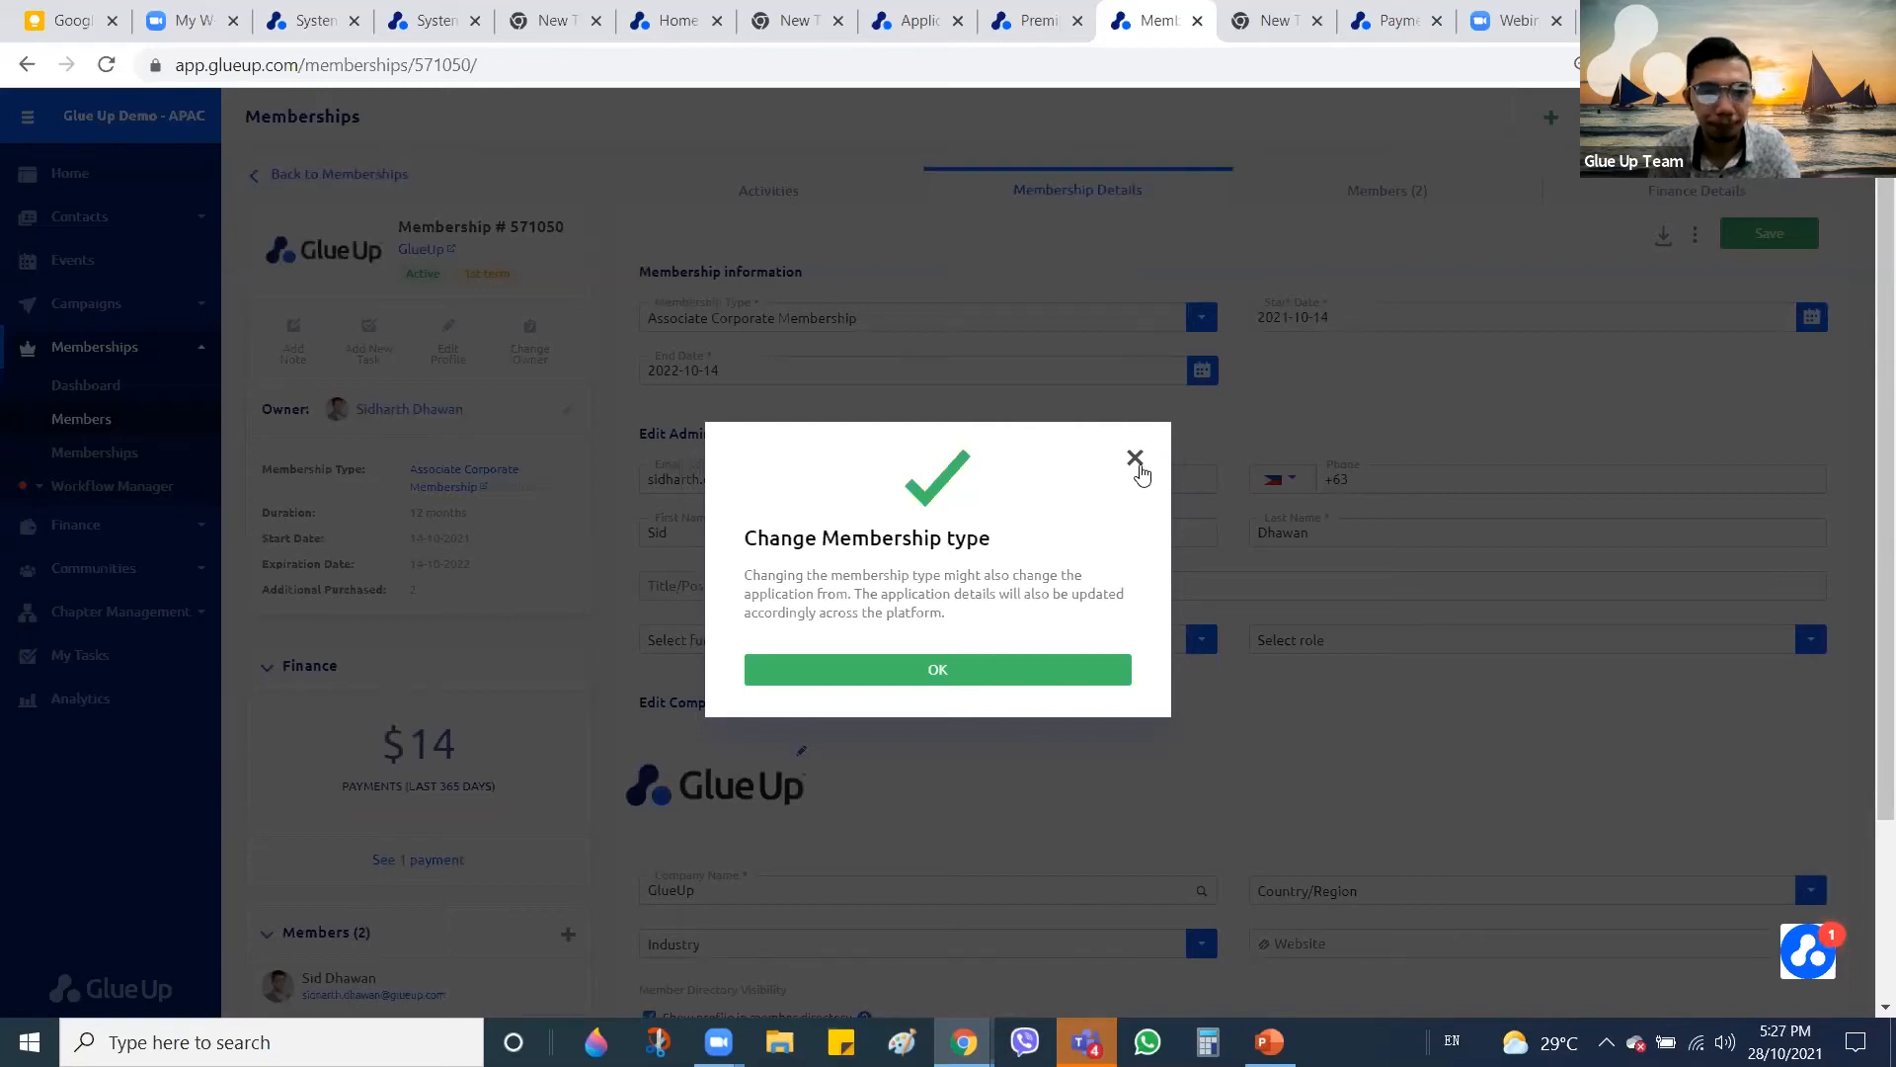
click(1221, 407)
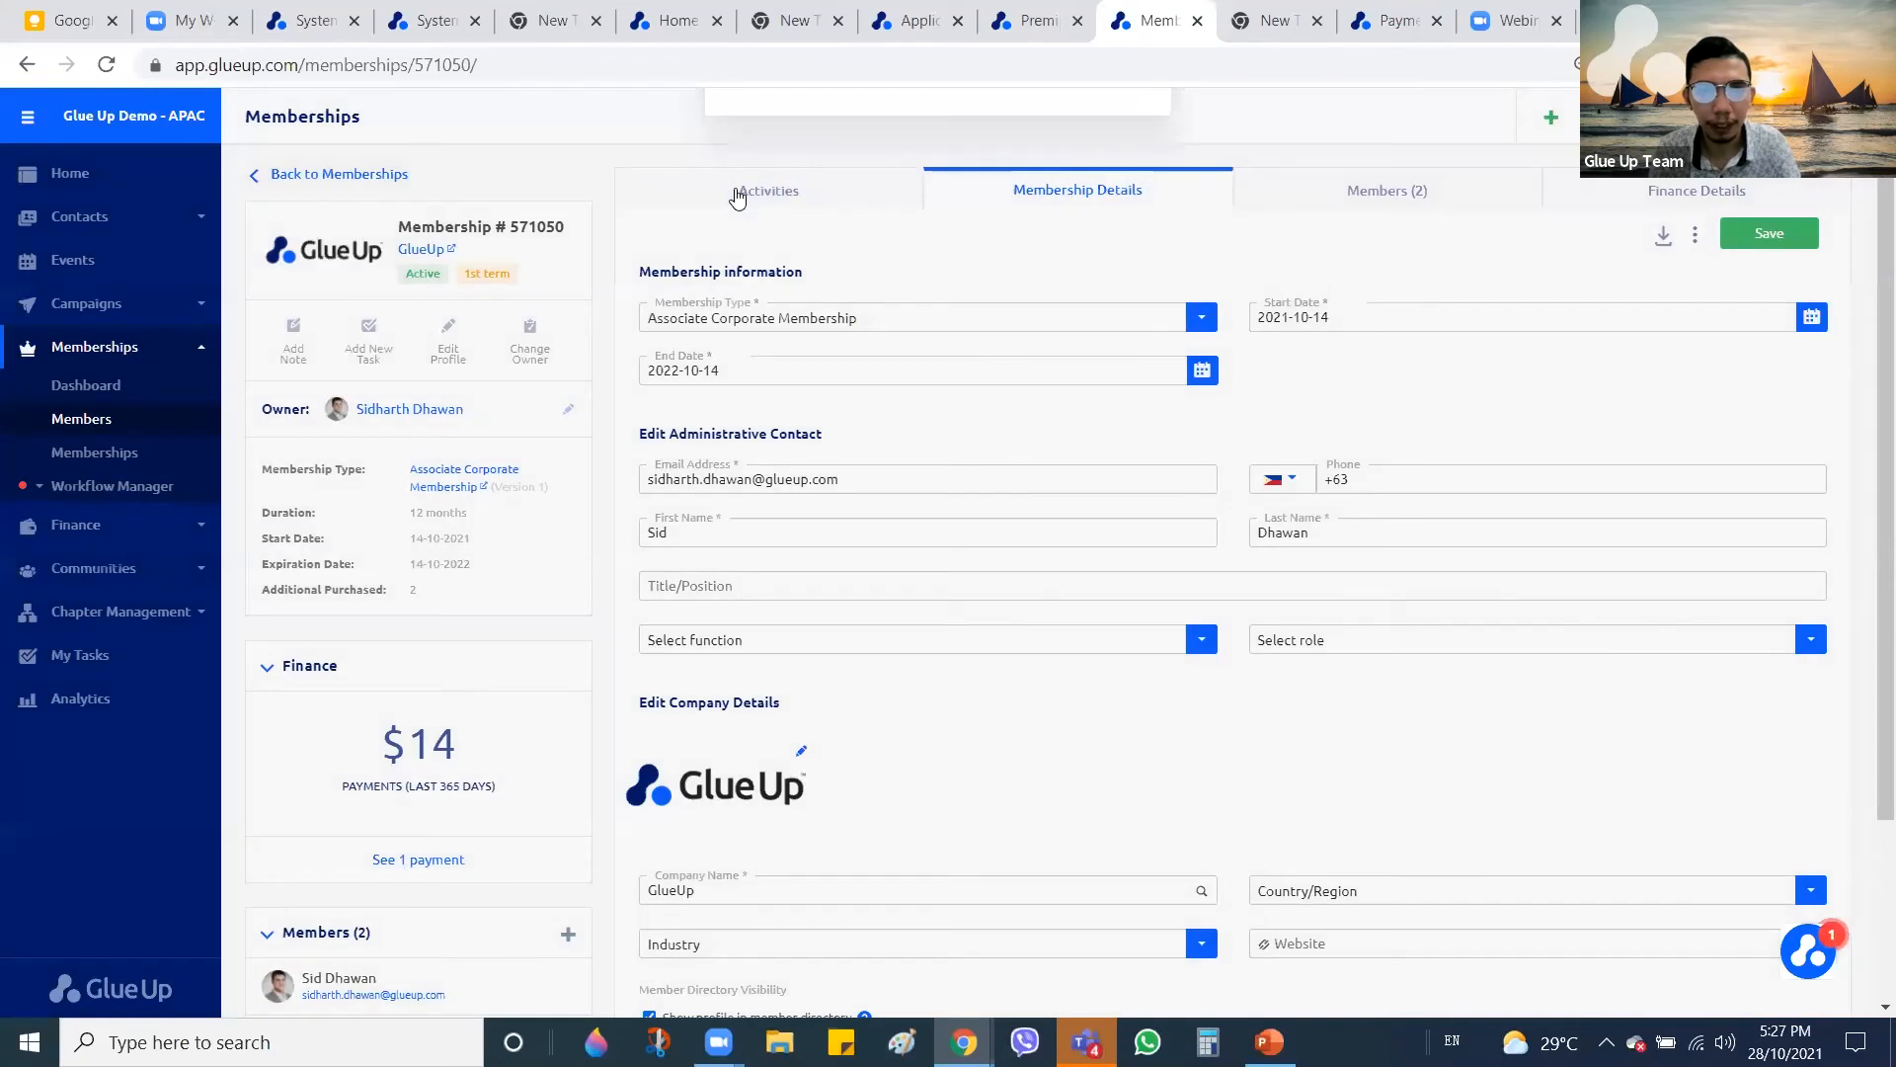
View the Activity Timeline entry recording the Full-to-Associate Corporate Membership change
click(738, 197)
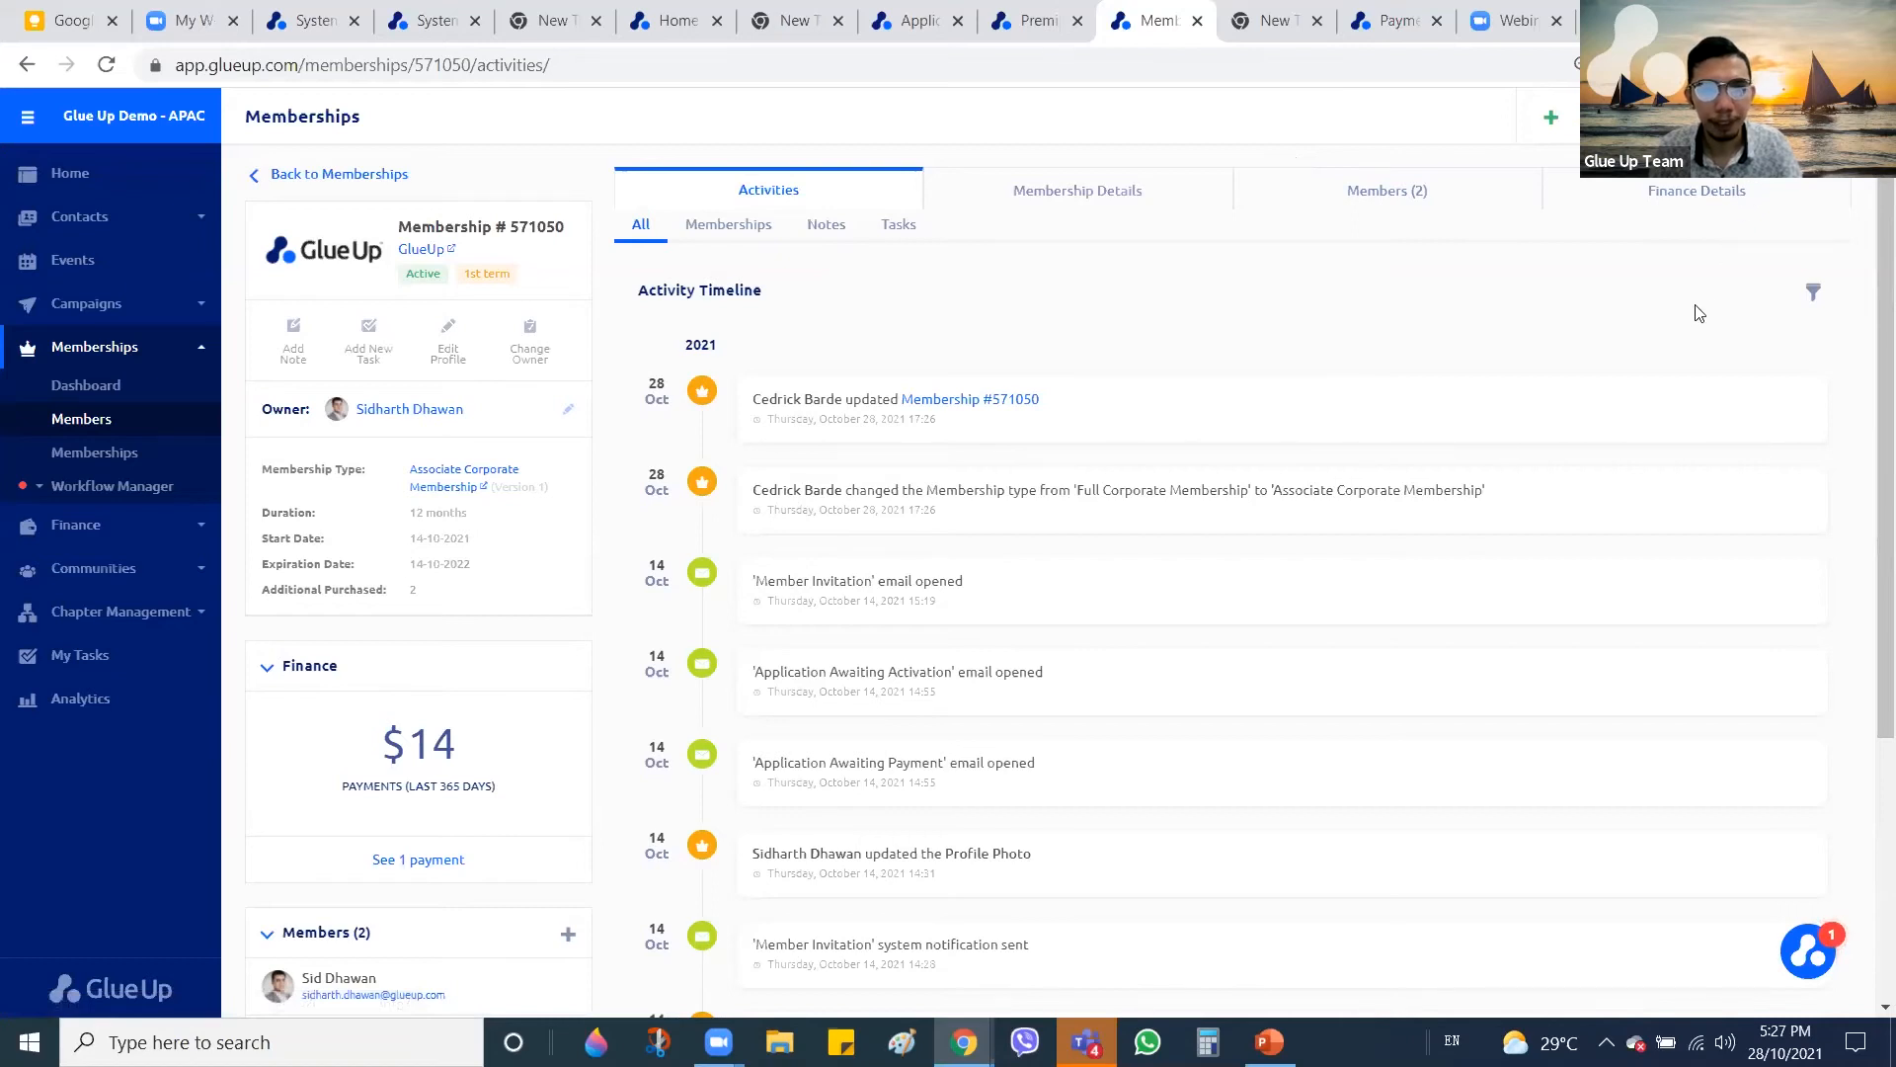
key(alt+Tab)
key(Tab)
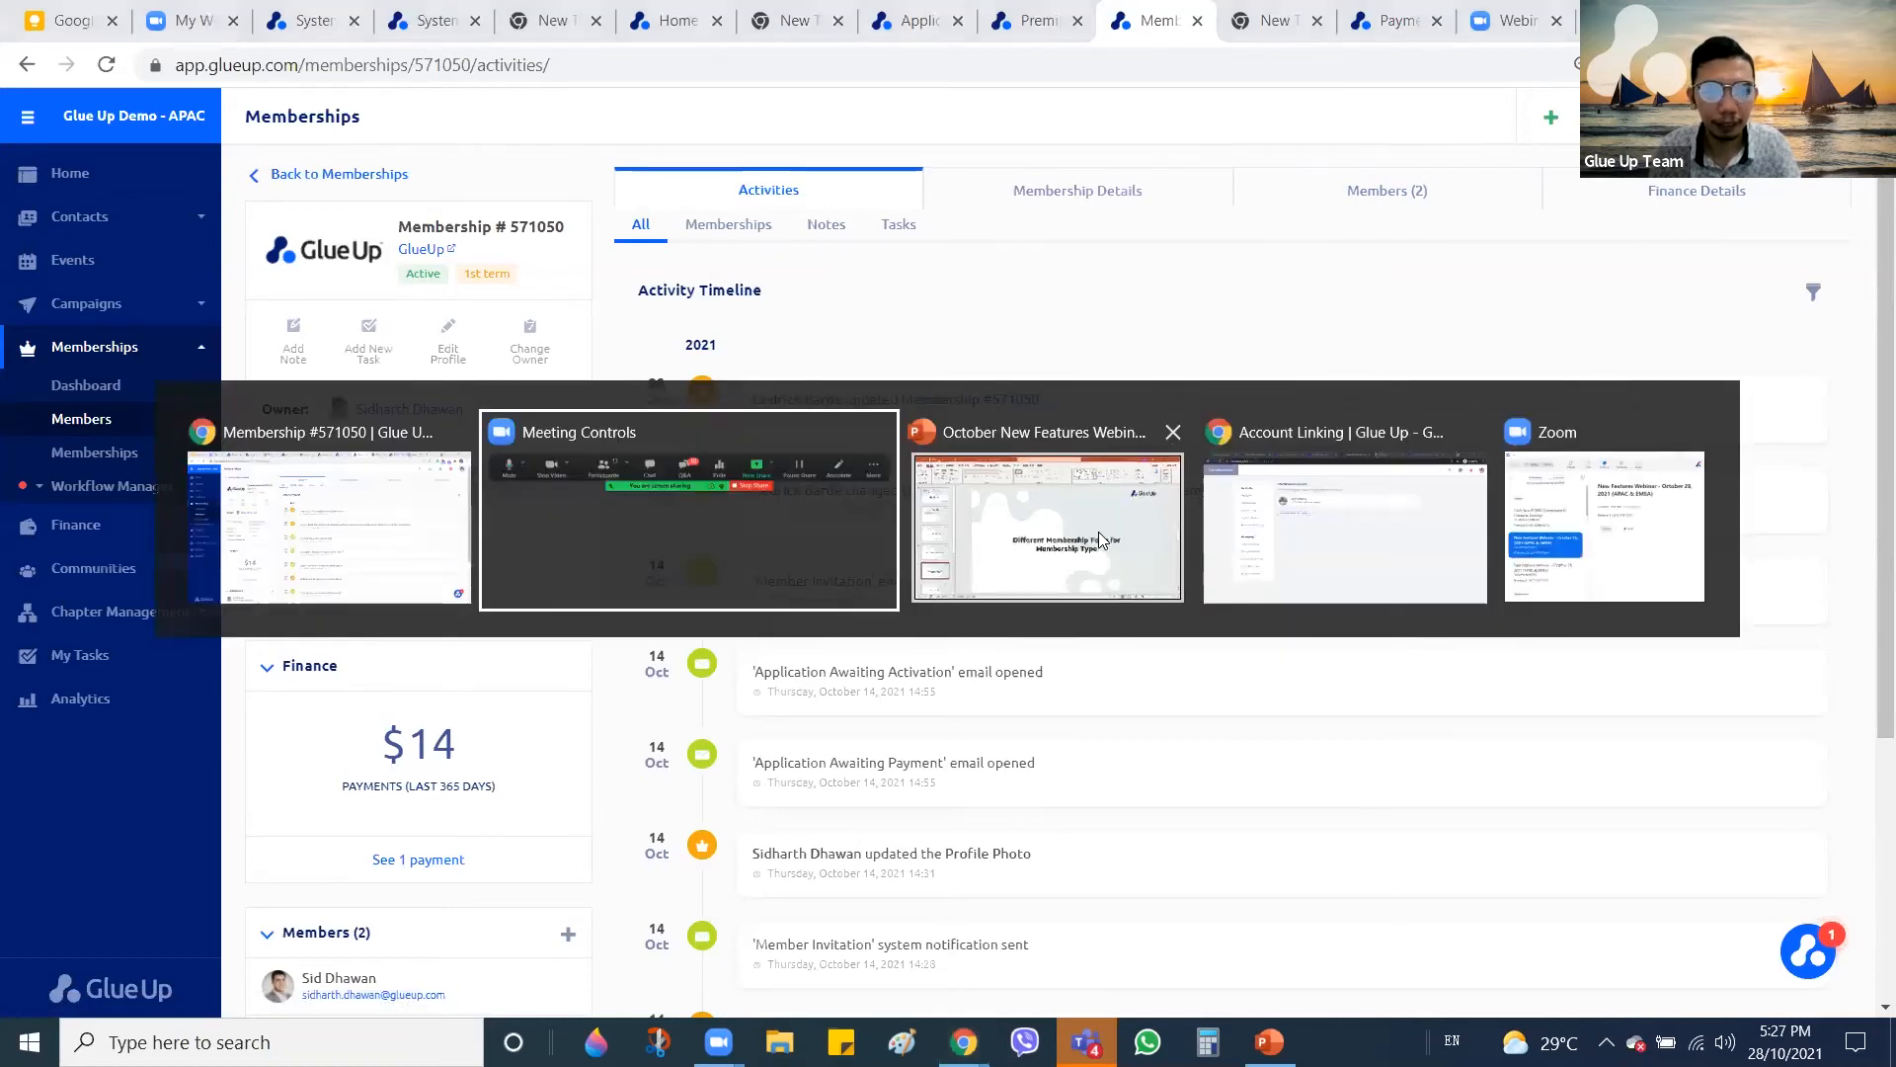
Show slide 6, 'Home Page for Direct Messaging', then return to the Glue Up window
scroll(160, 619, down, 3)
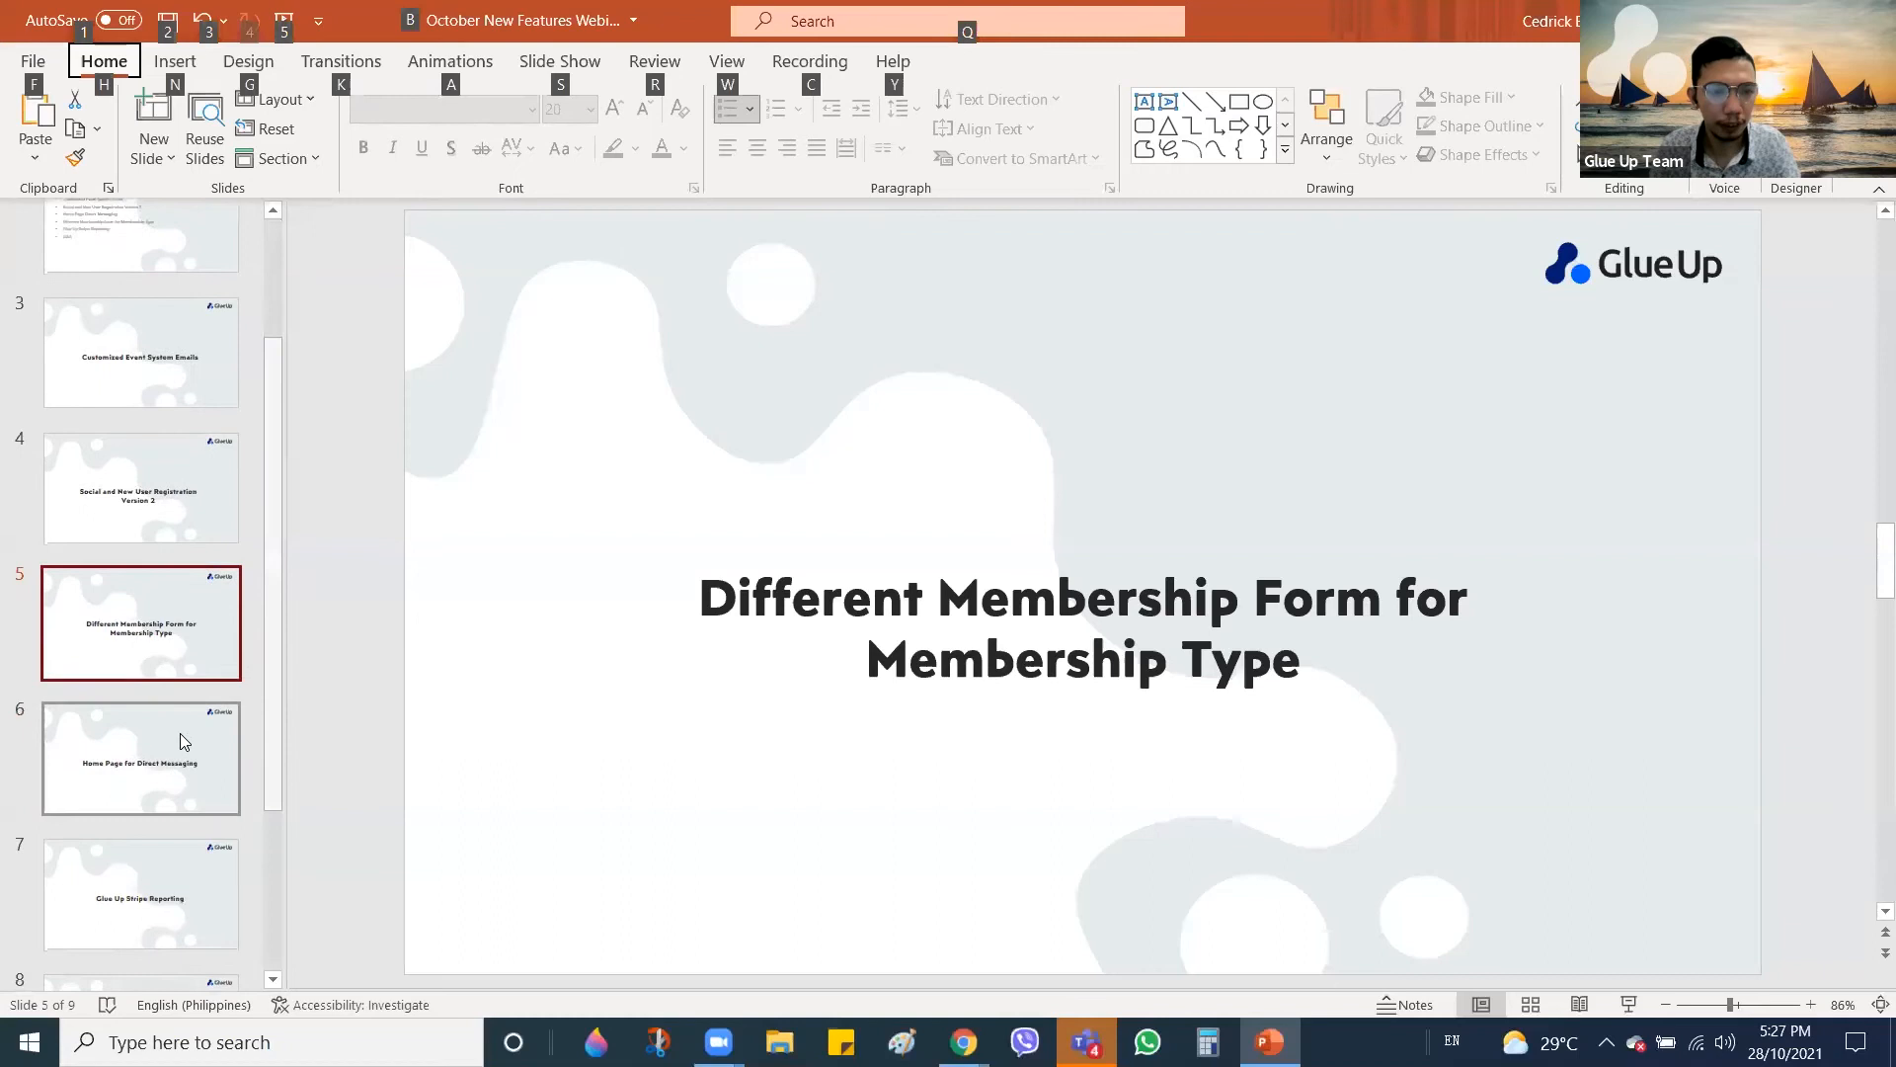
click(168, 744)
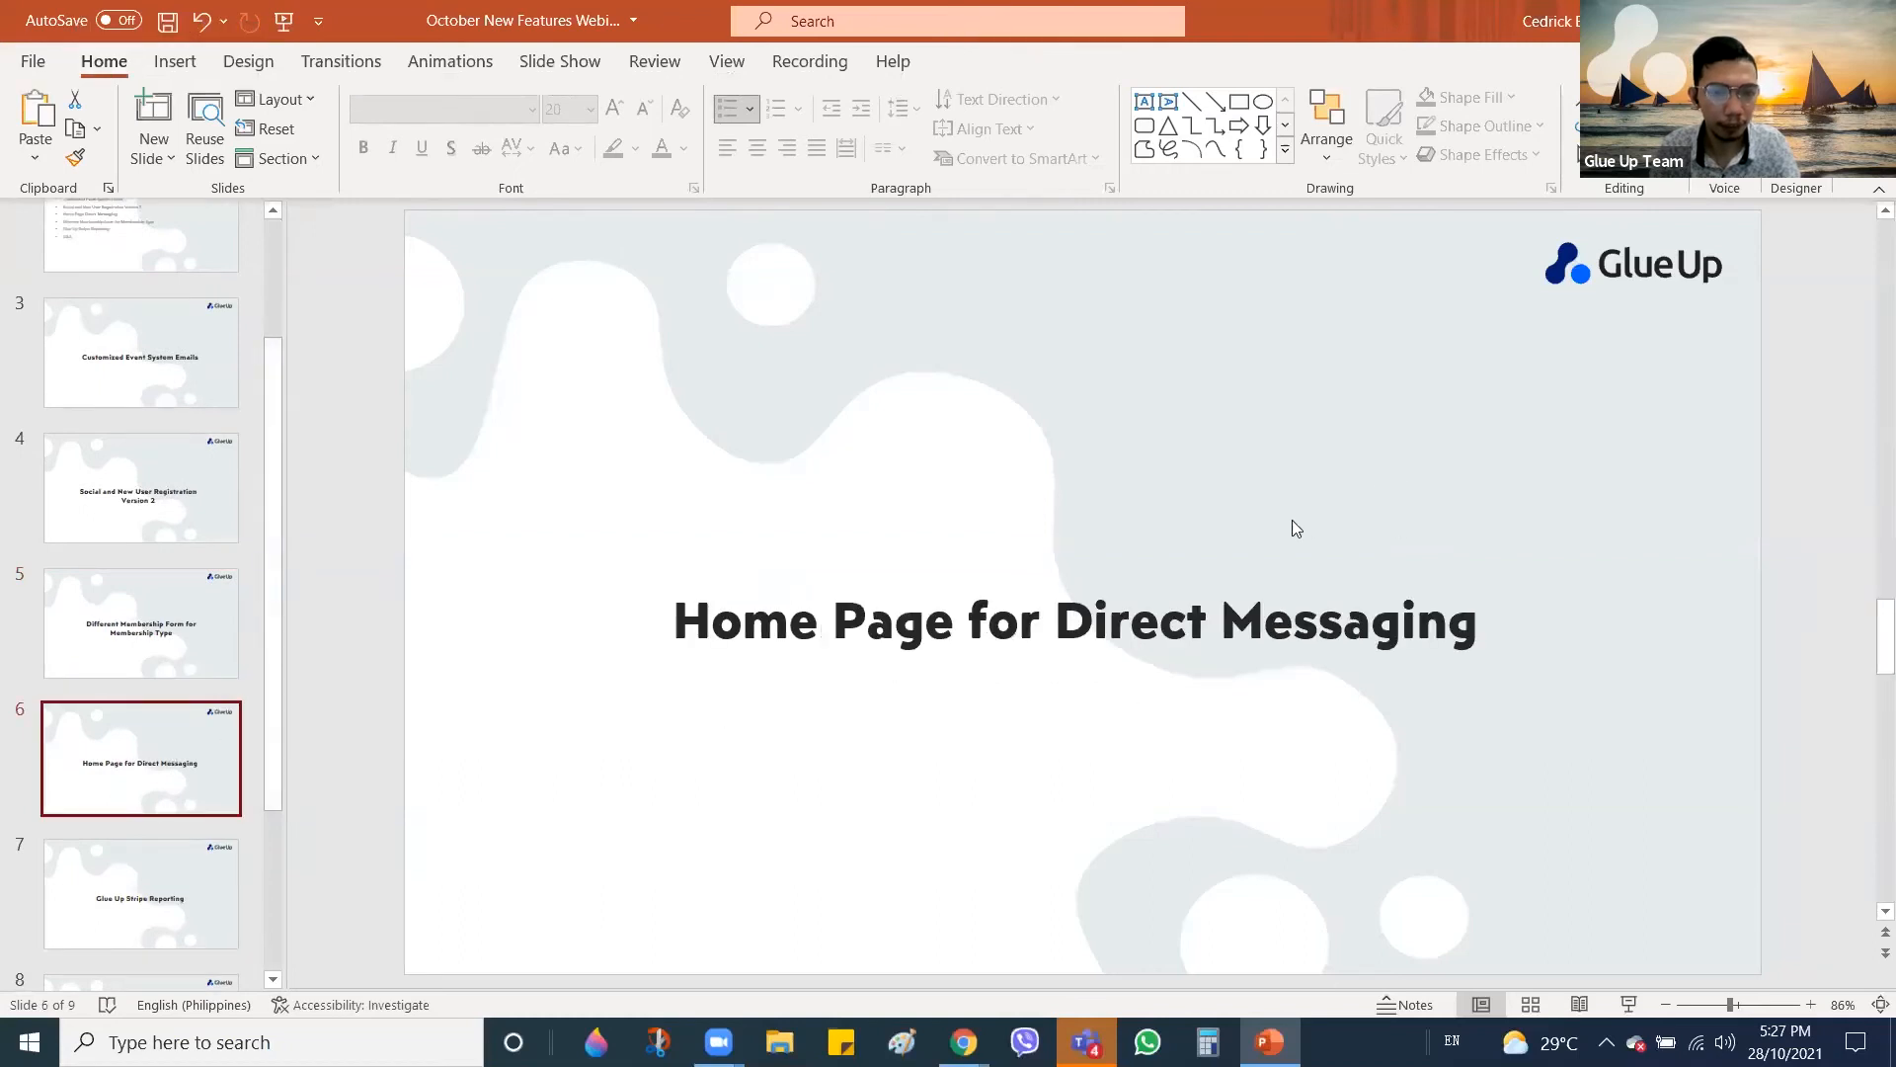
scroll(744, 415, down, 1)
click(194, 745)
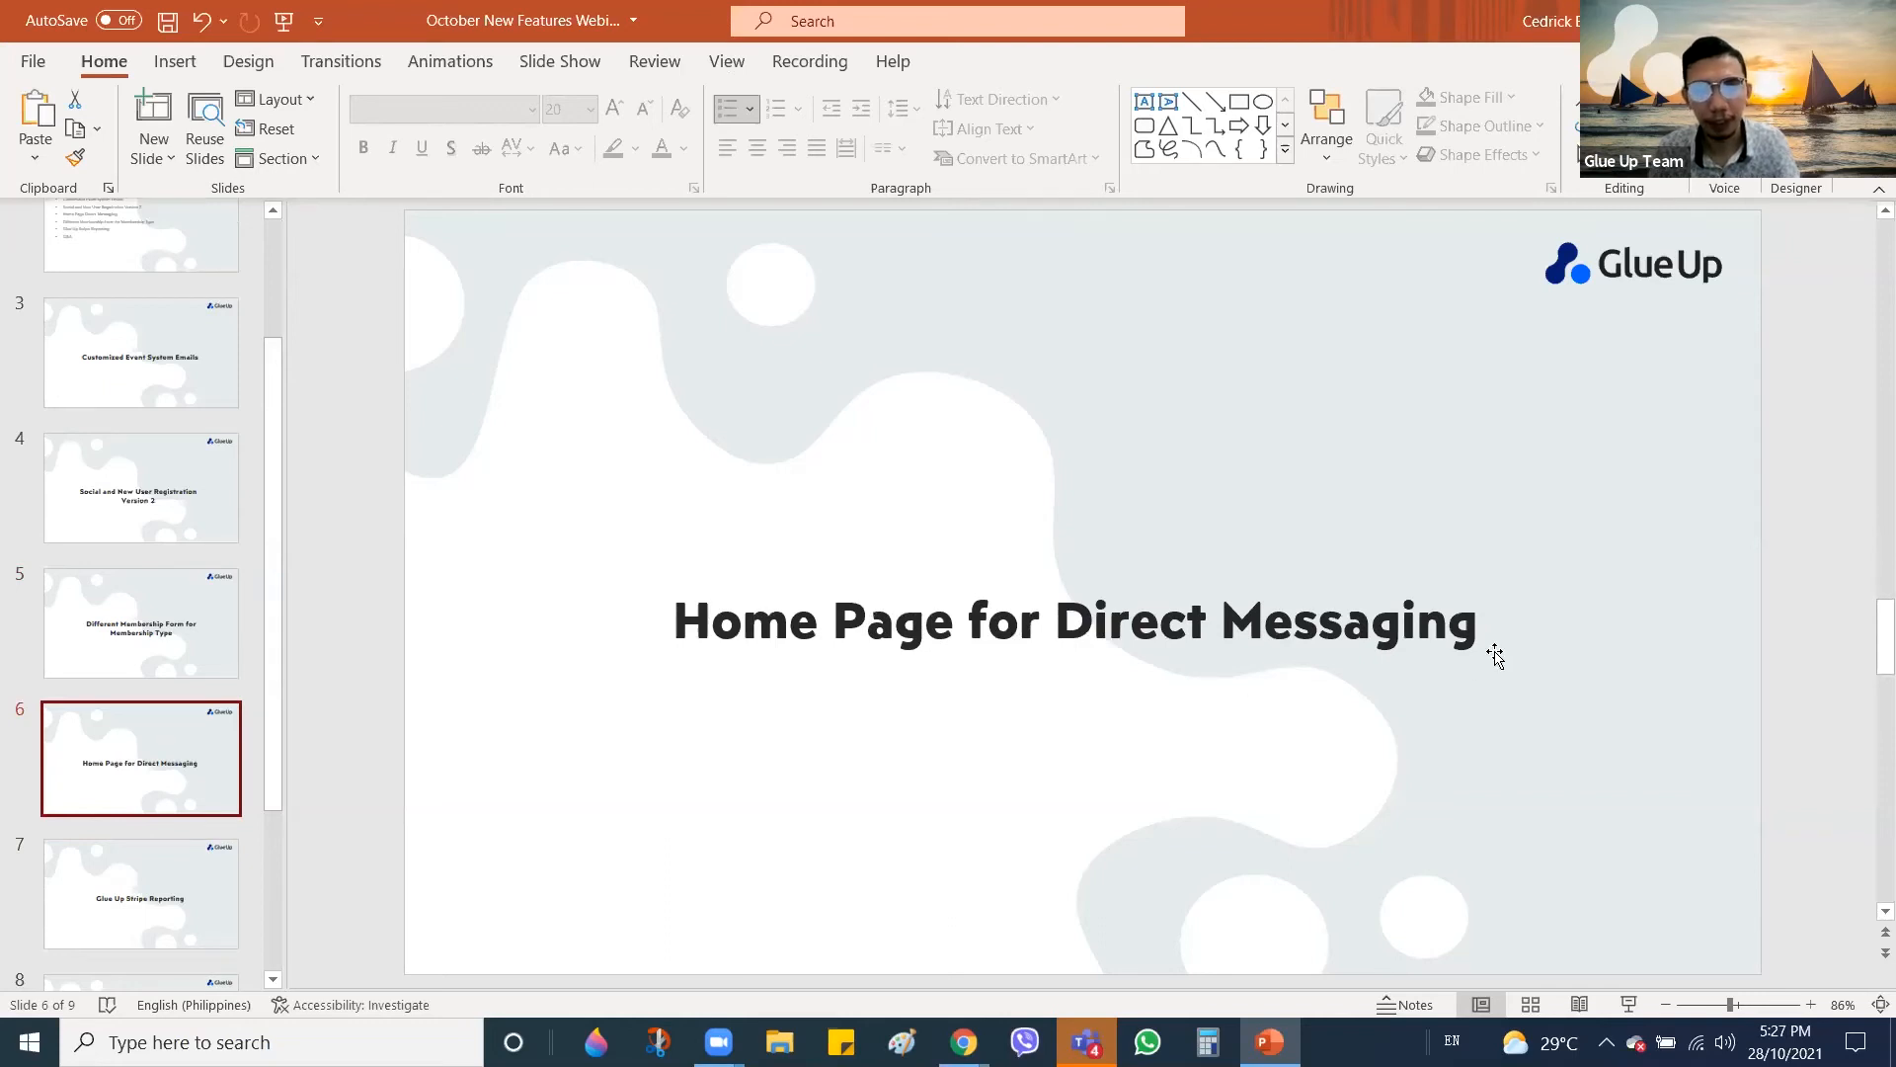
key(alt+Tab)
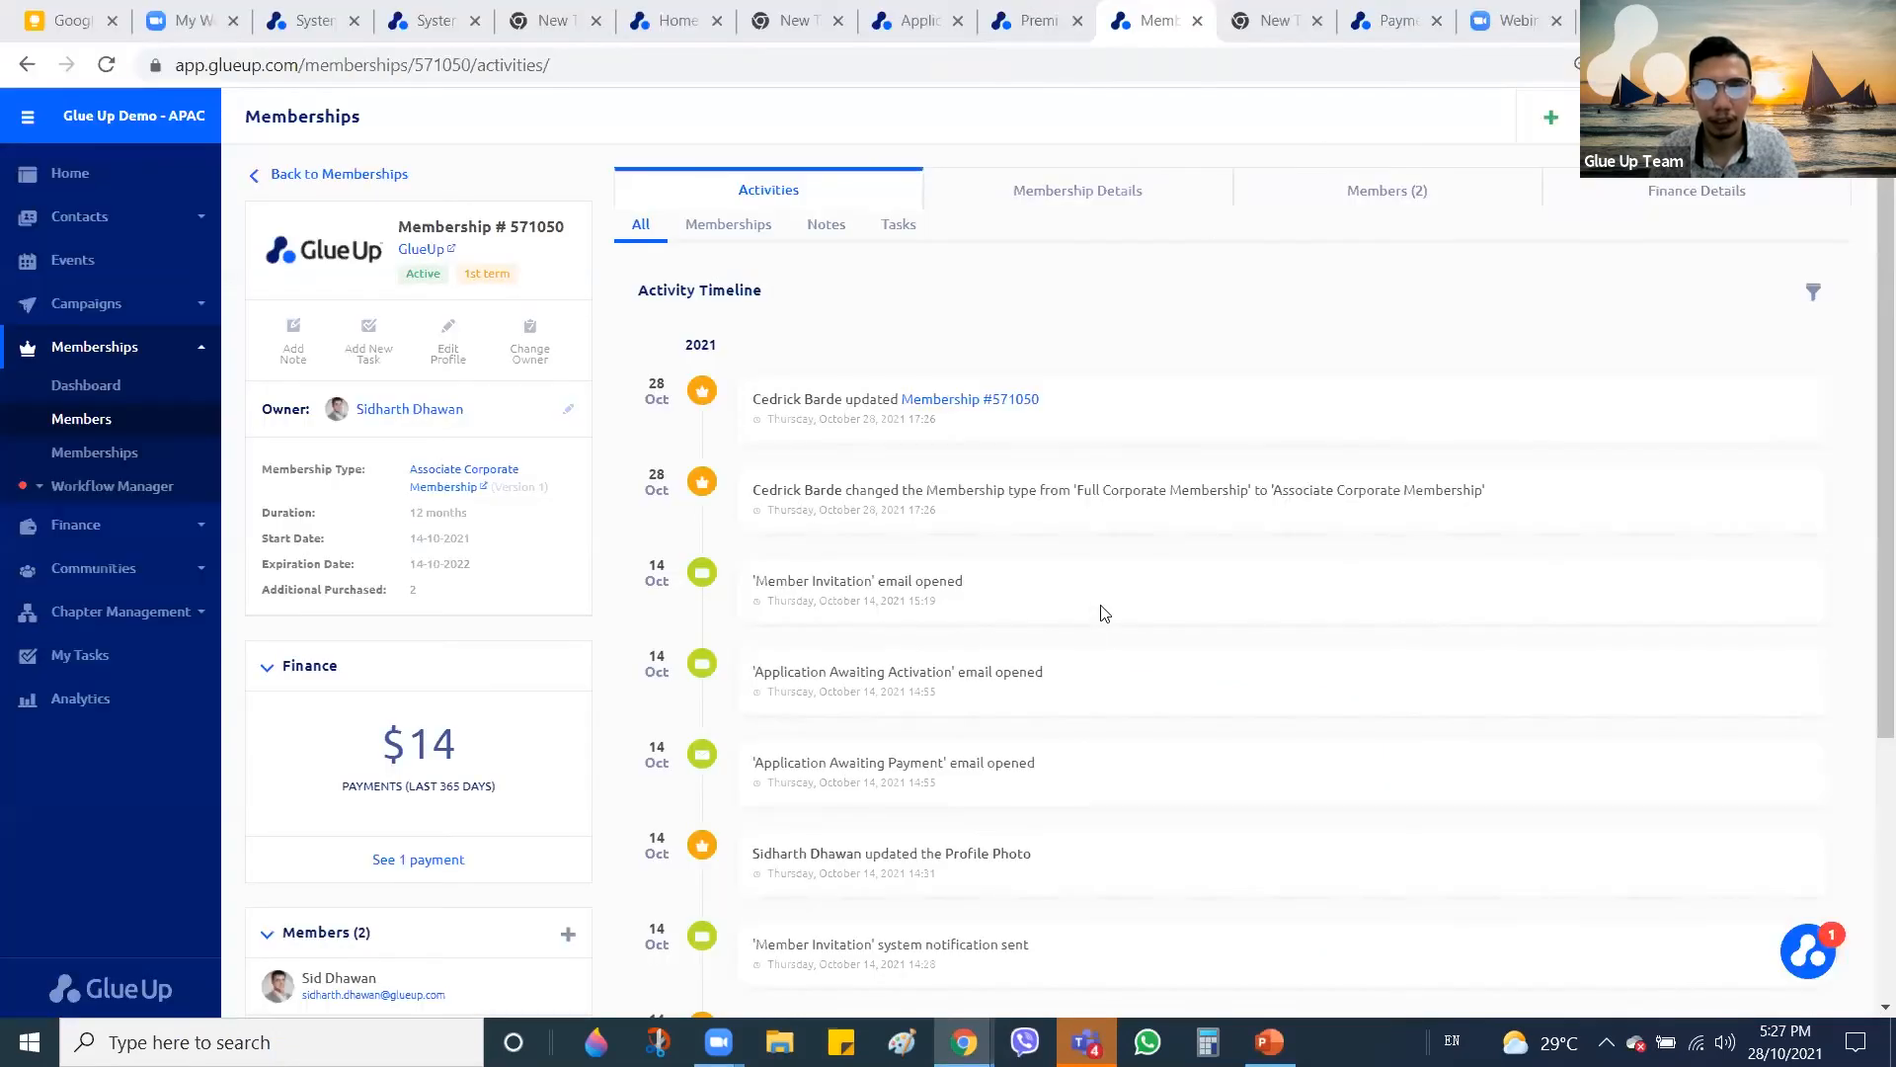
Bring up the Account Linking window and look over the sign-up and linked social accounts tabs
key(alt+Tab)
key(alt+Tab)
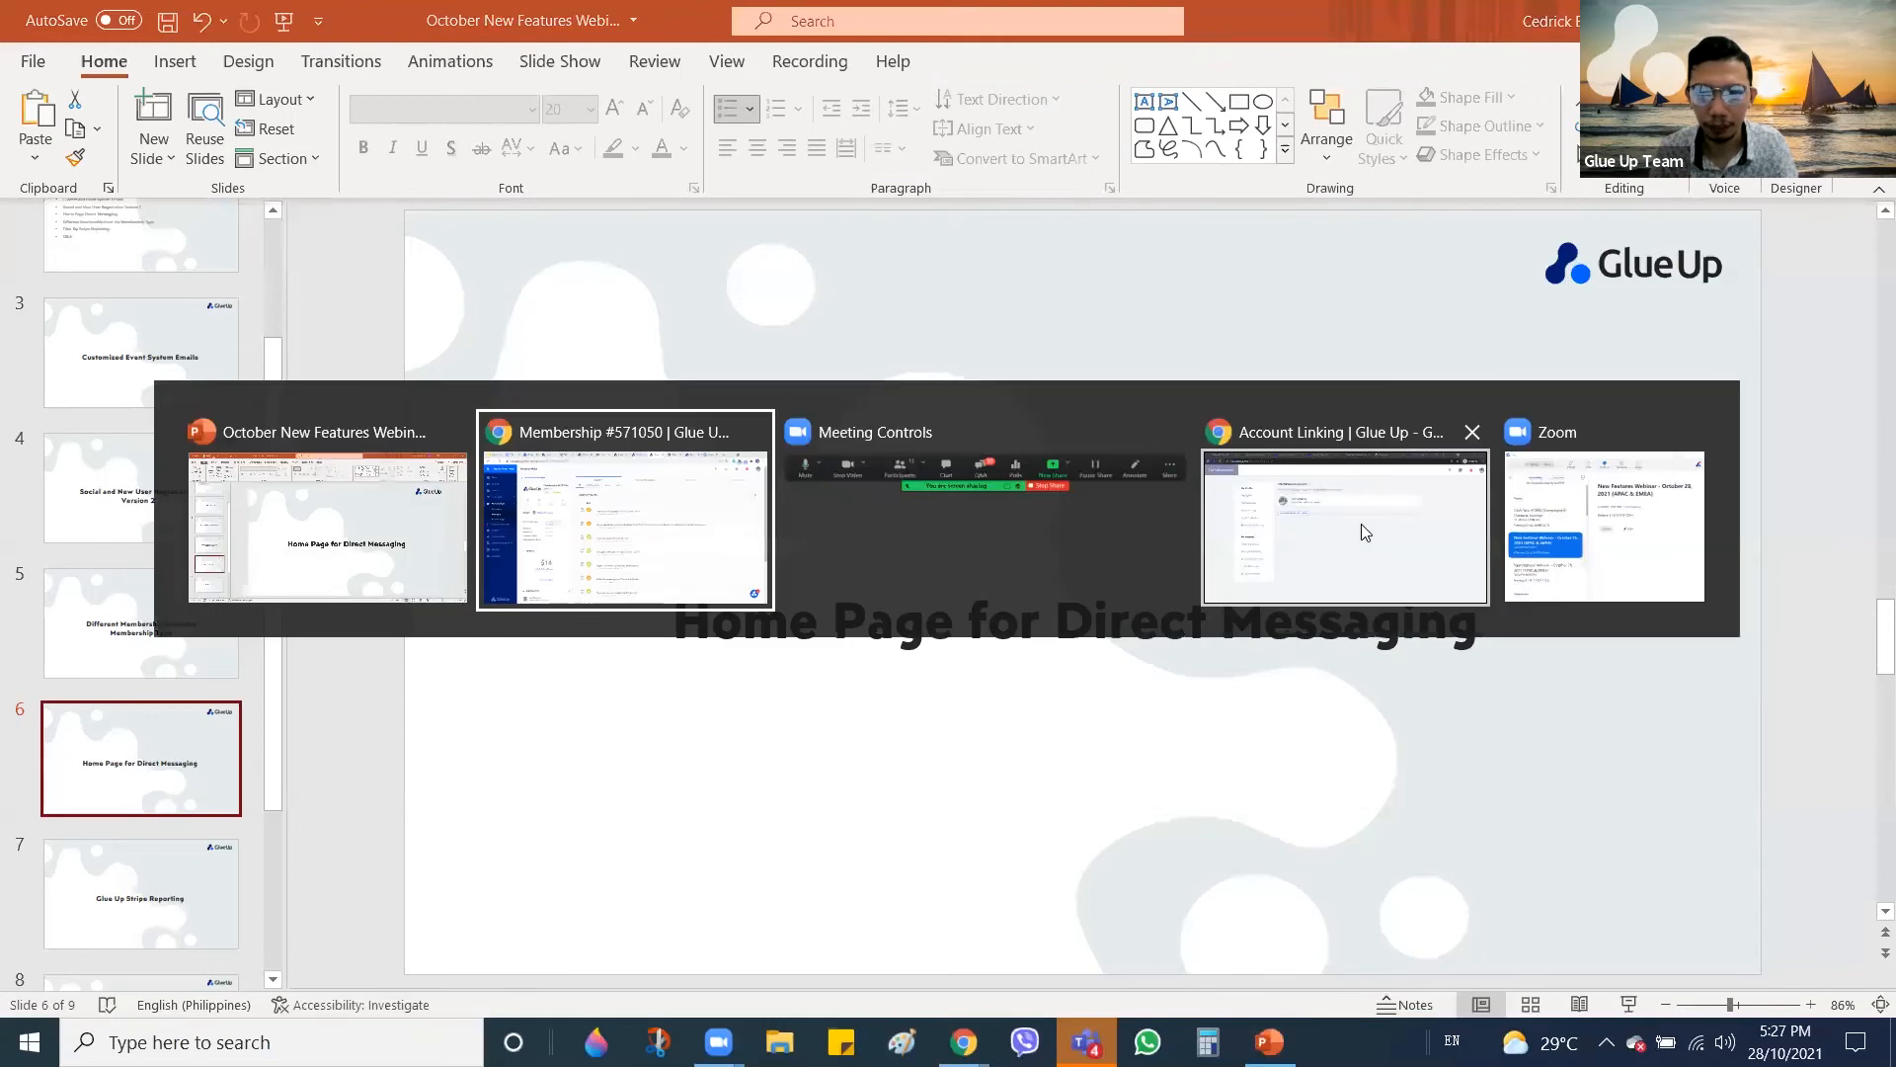
click(1361, 525)
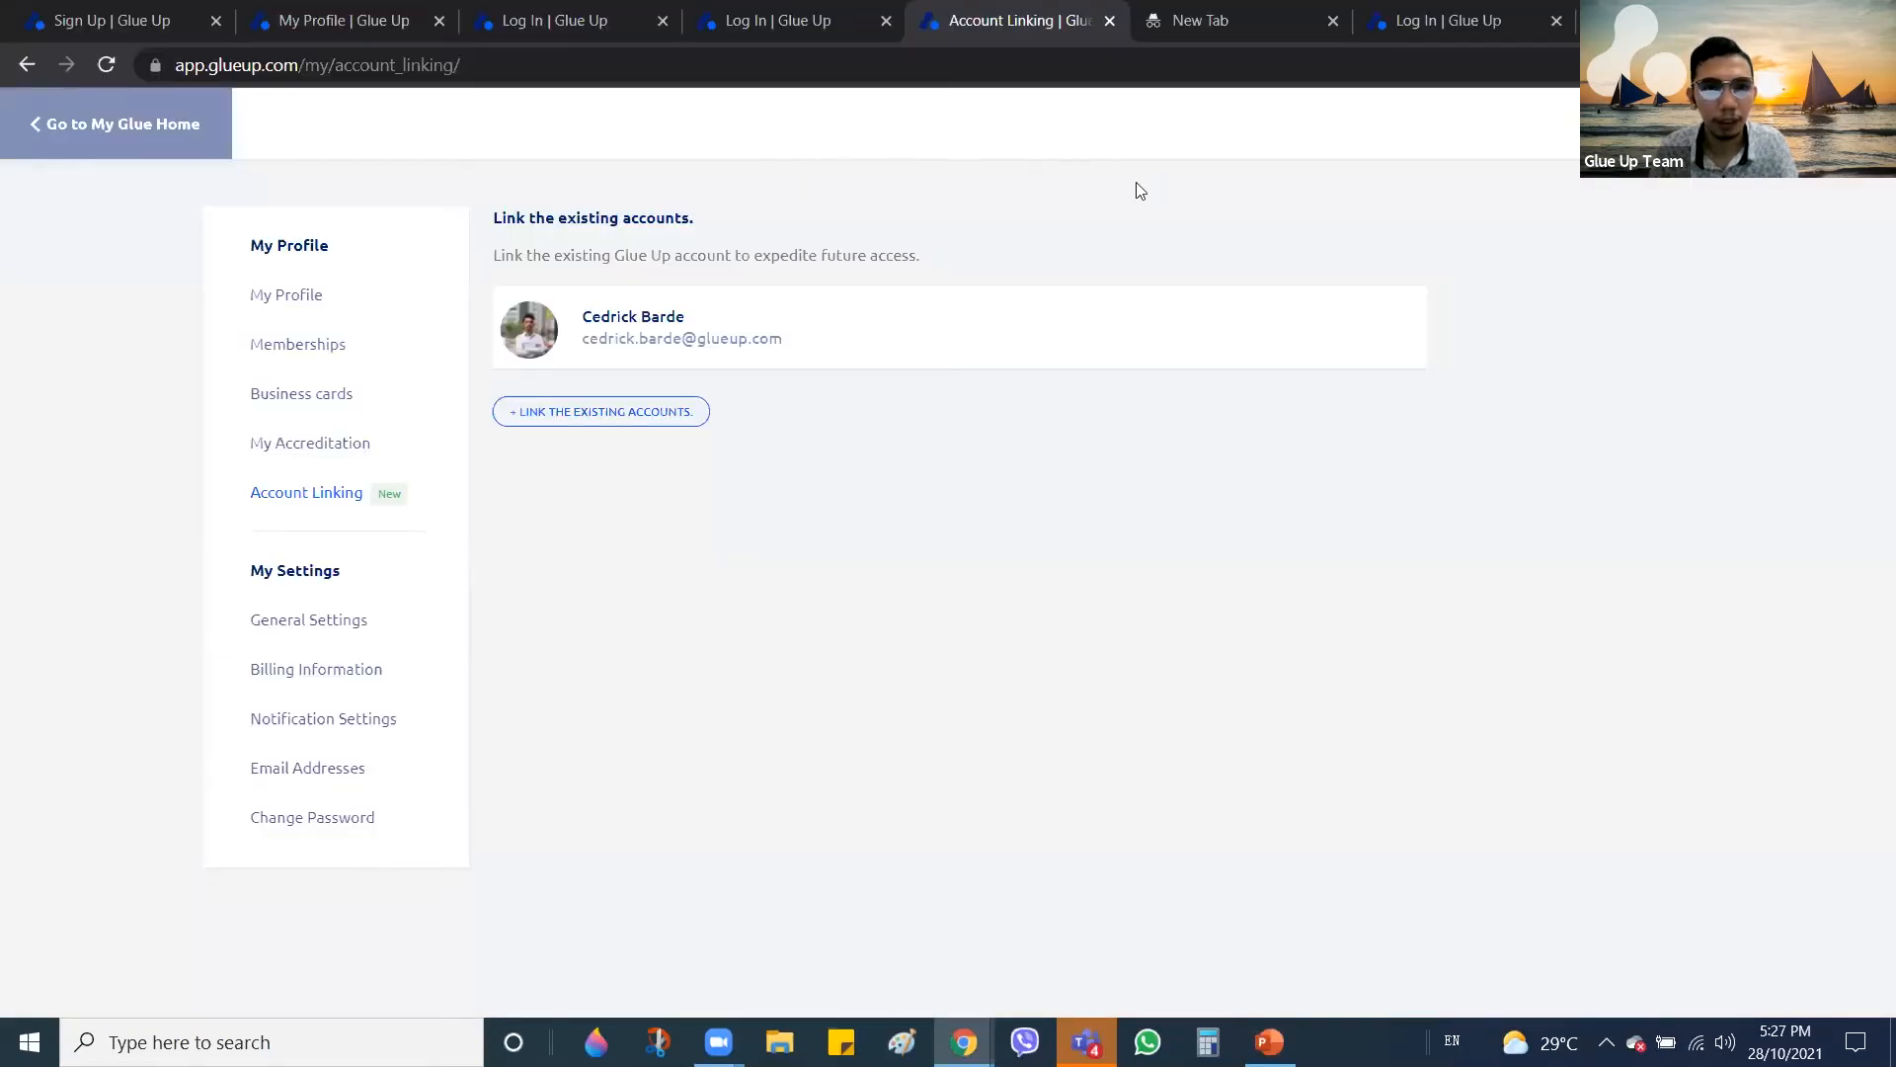
click(1225, 12)
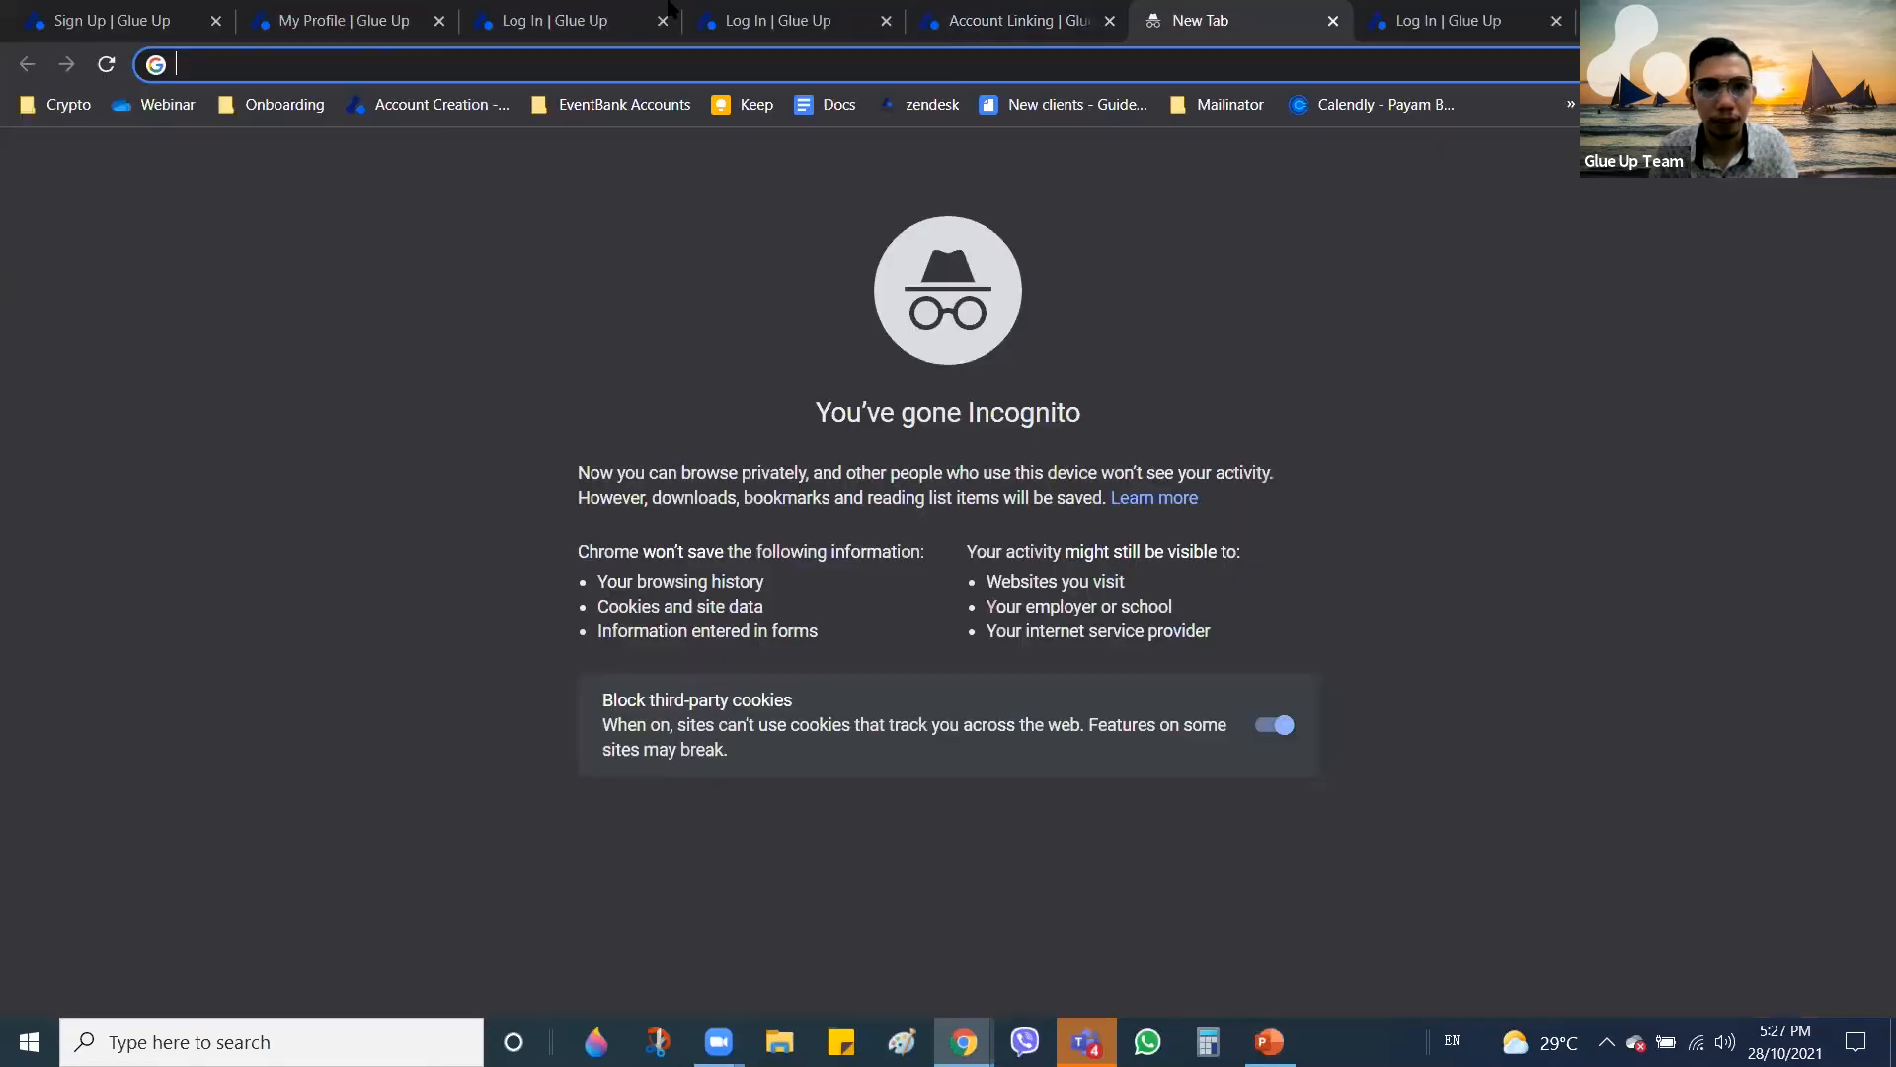
click(395, 15)
click(151, 10)
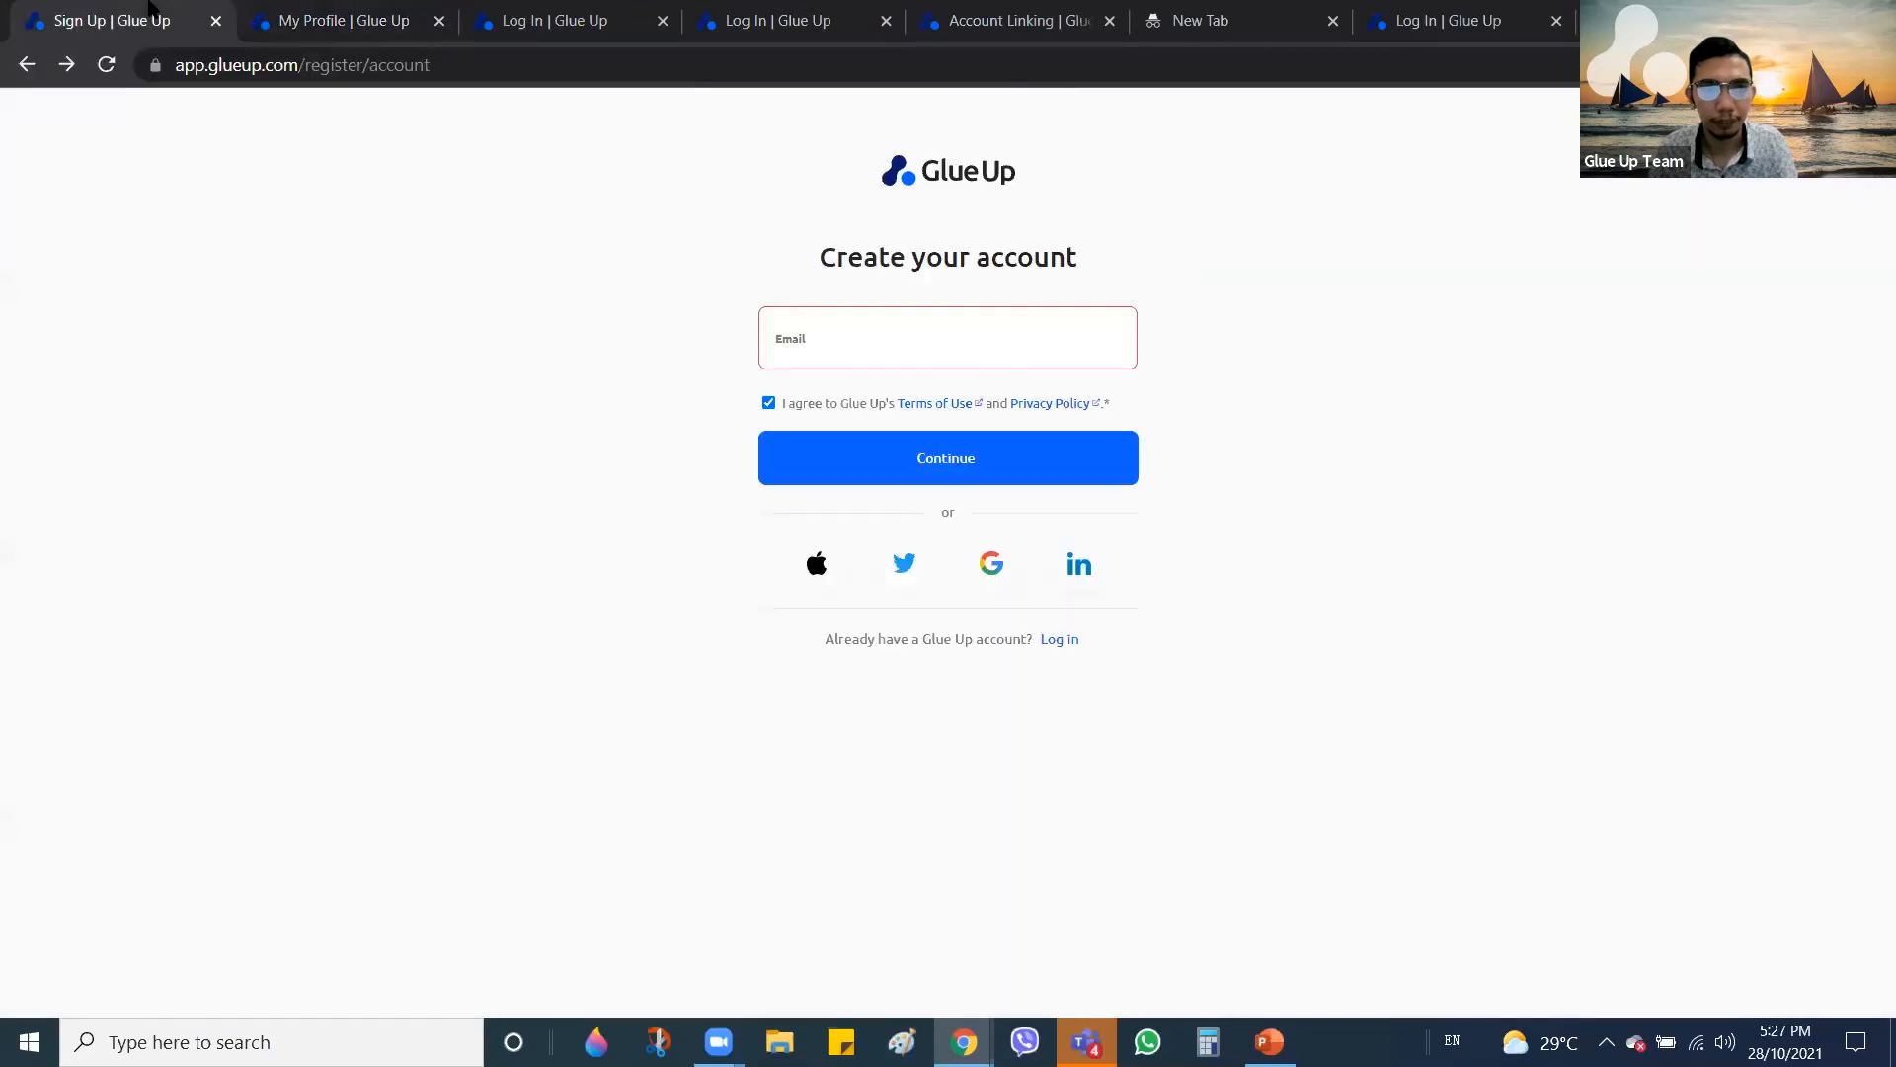
click(405, 18)
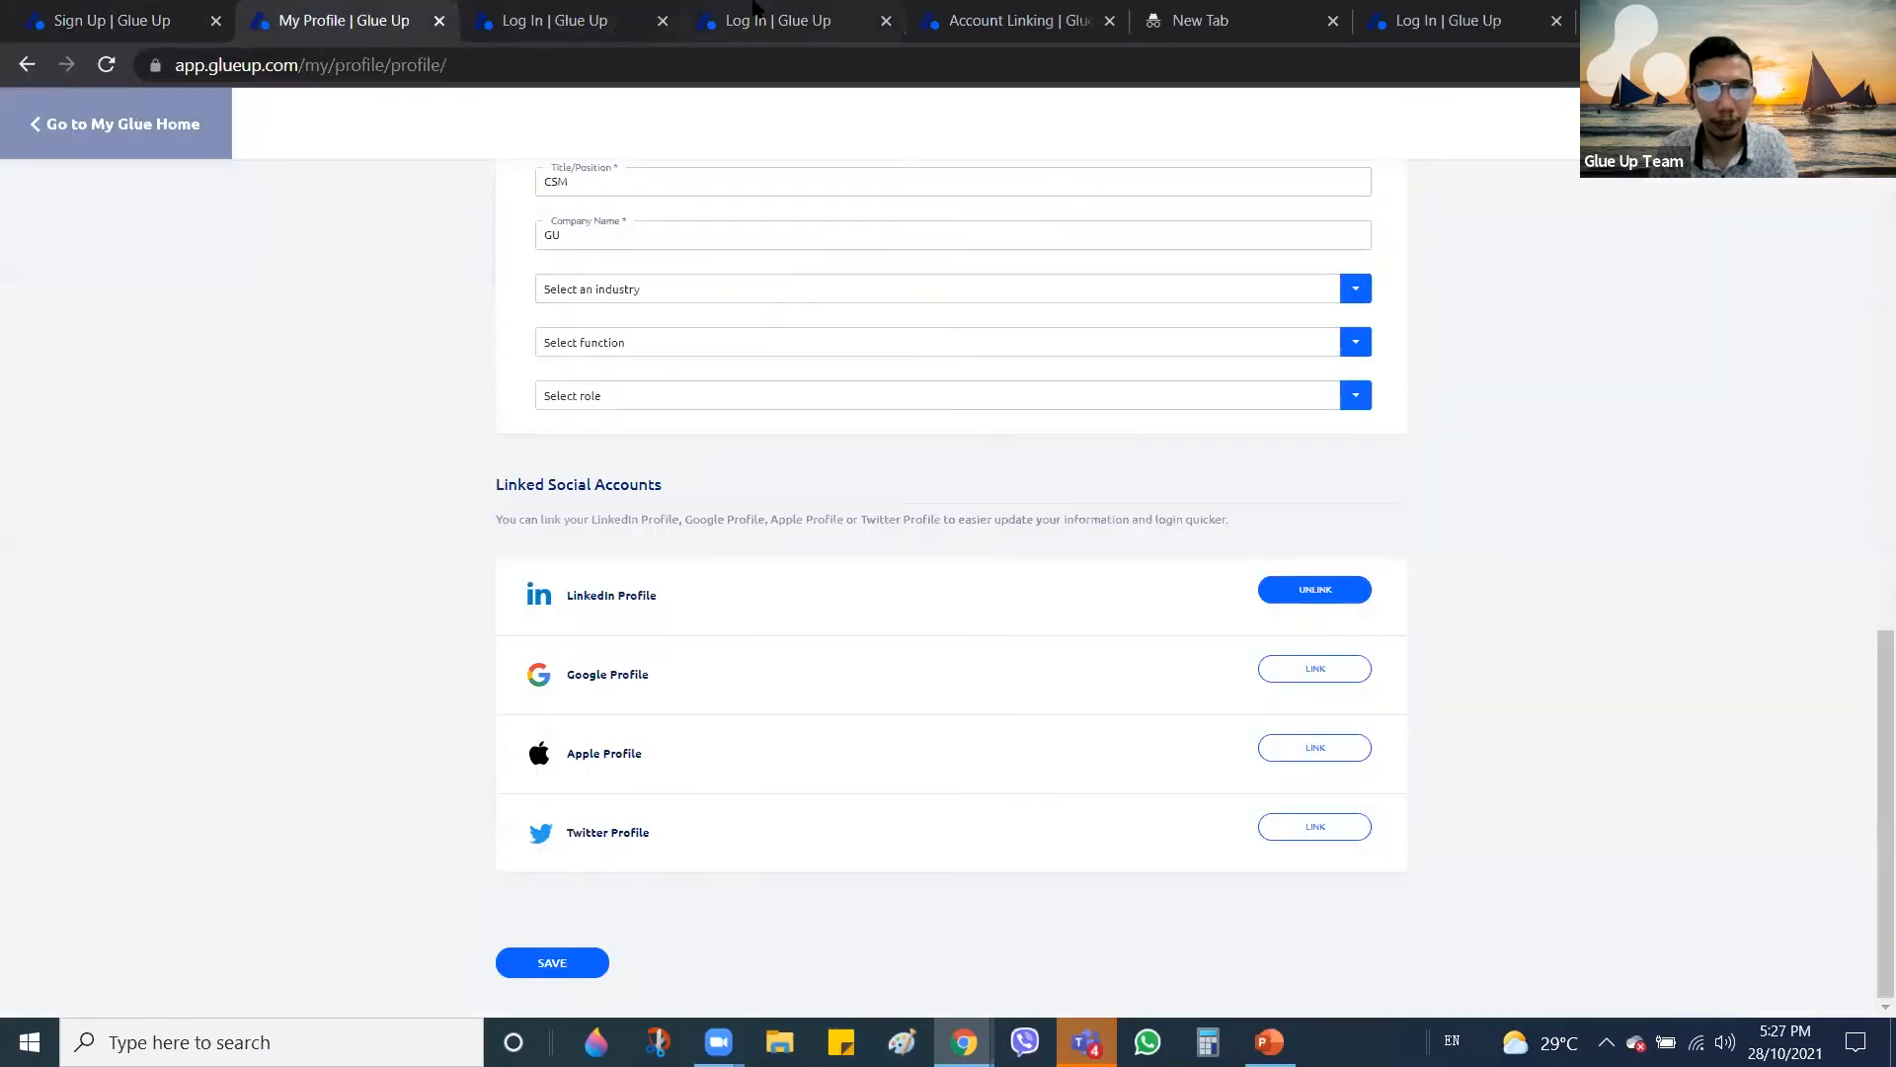
Log in on the login page using the saved account's autofilled credentials
click(589, 10)
click(980, 310)
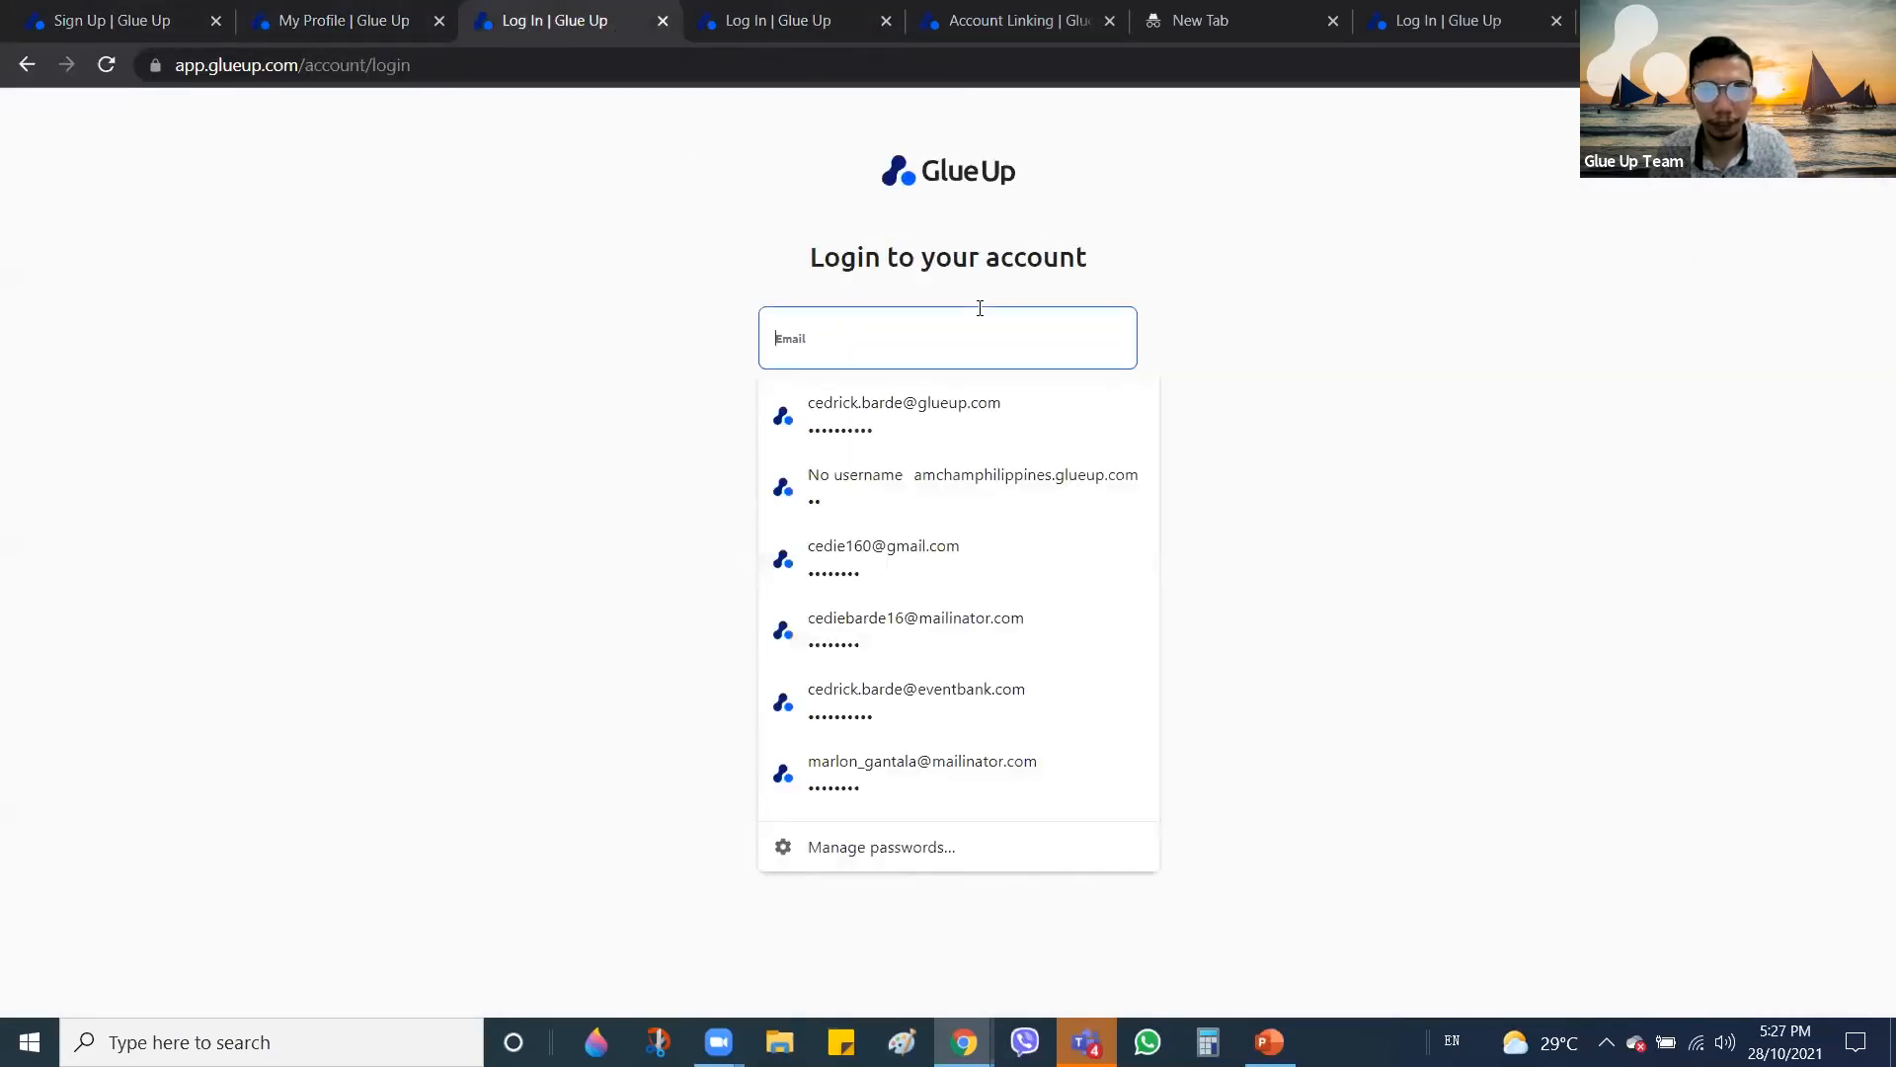
click(1063, 417)
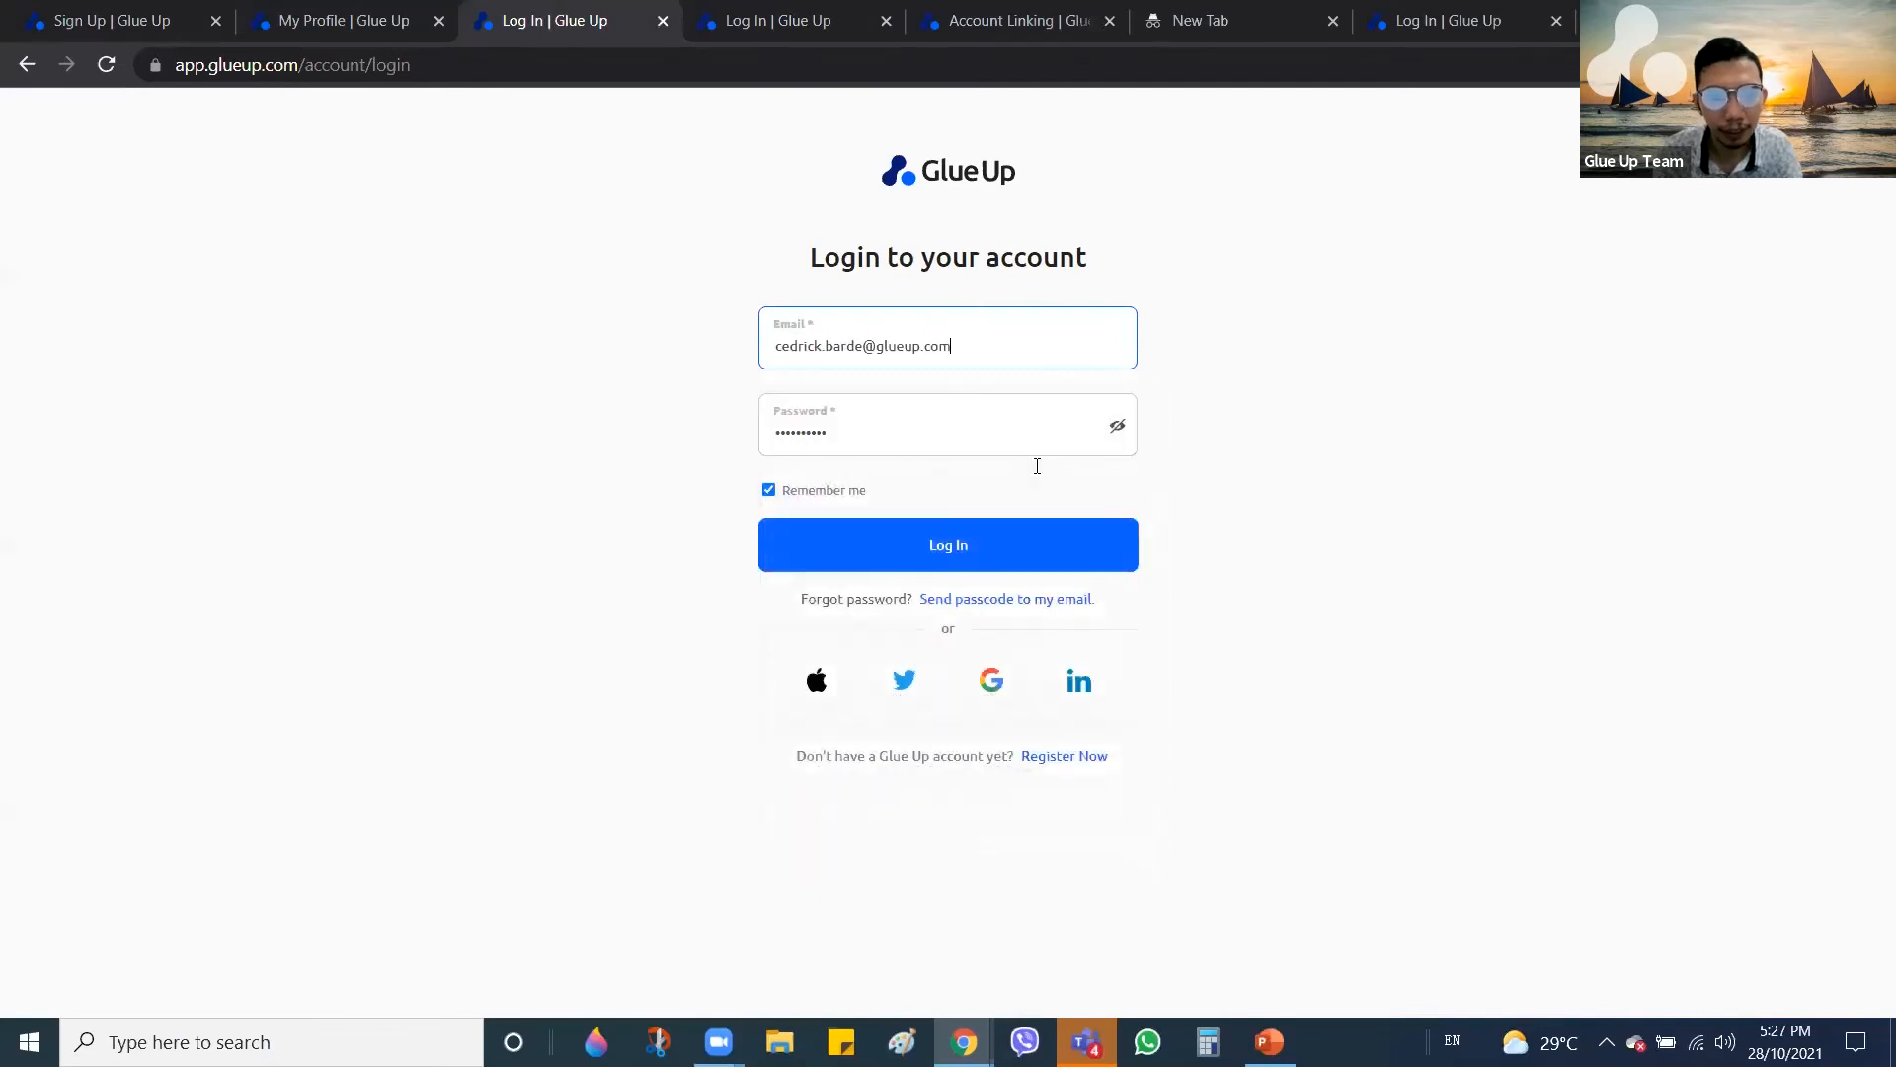
click(1007, 550)
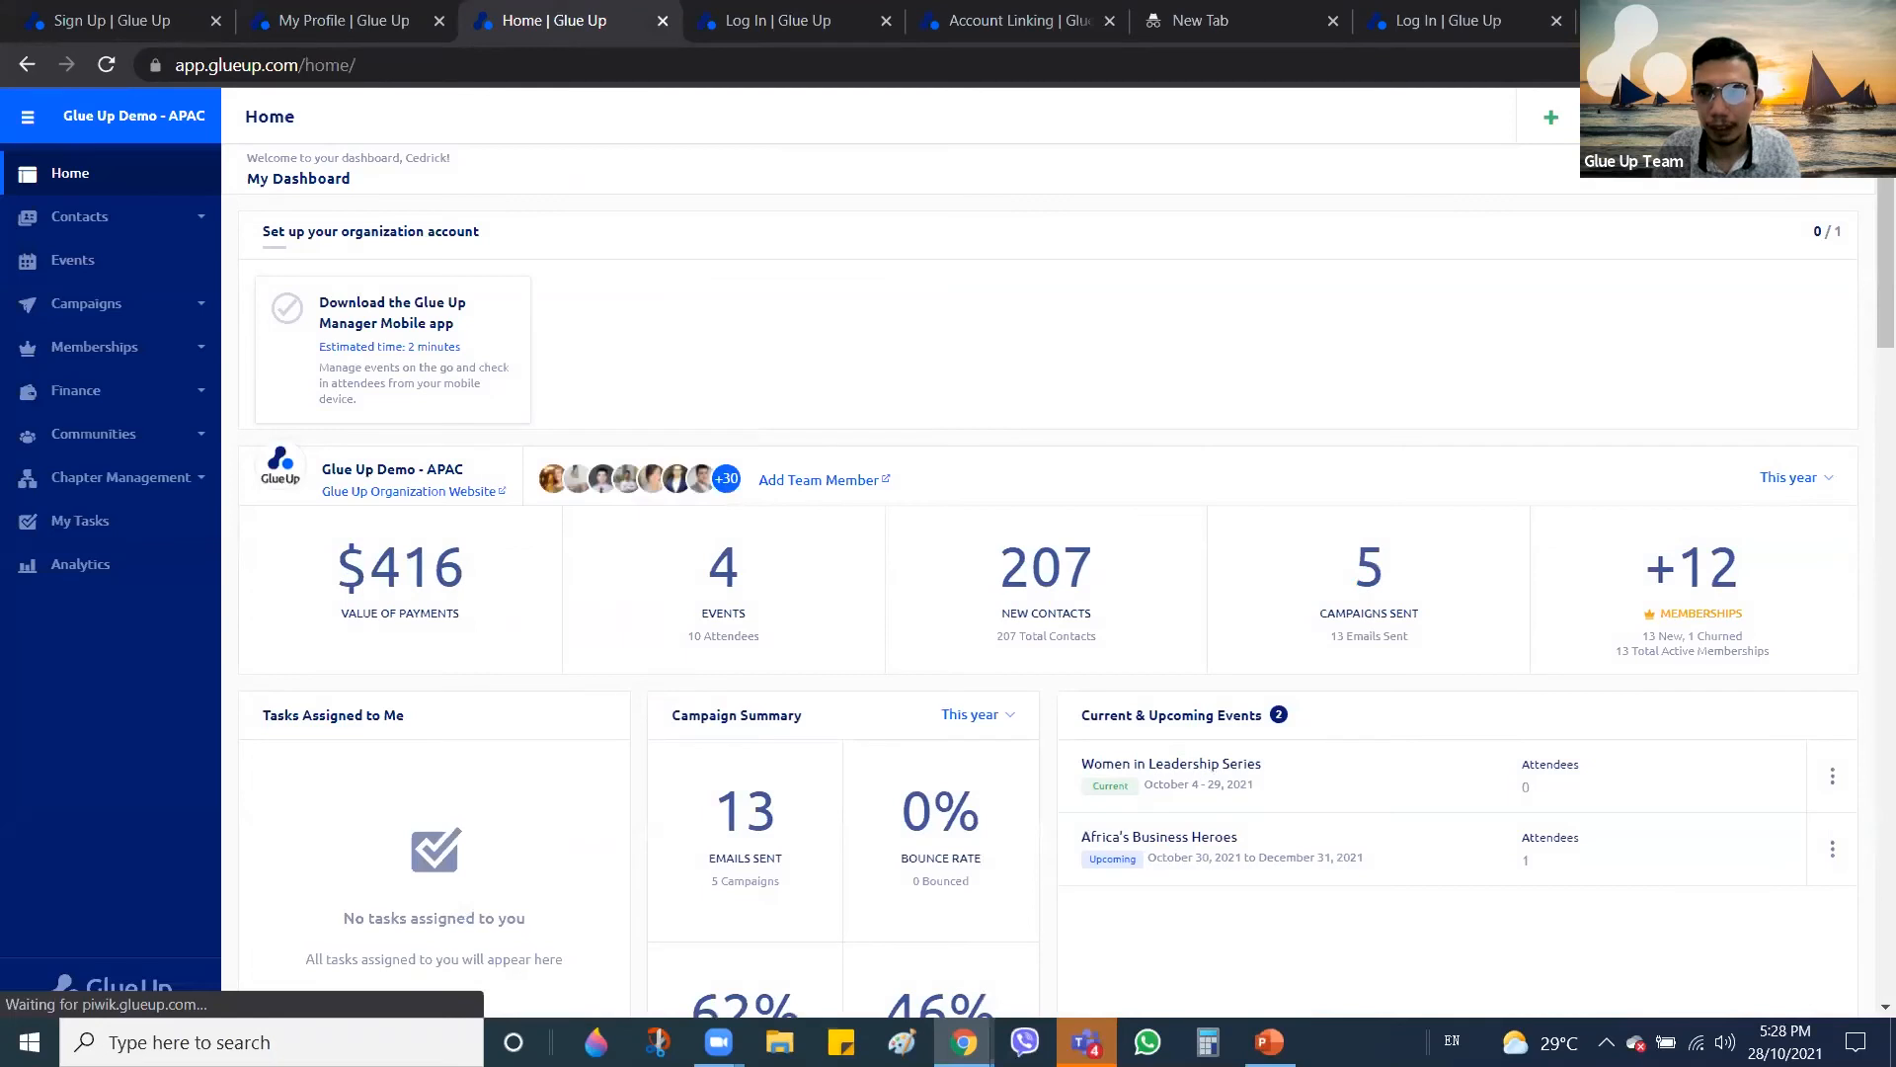
click(1812, 119)
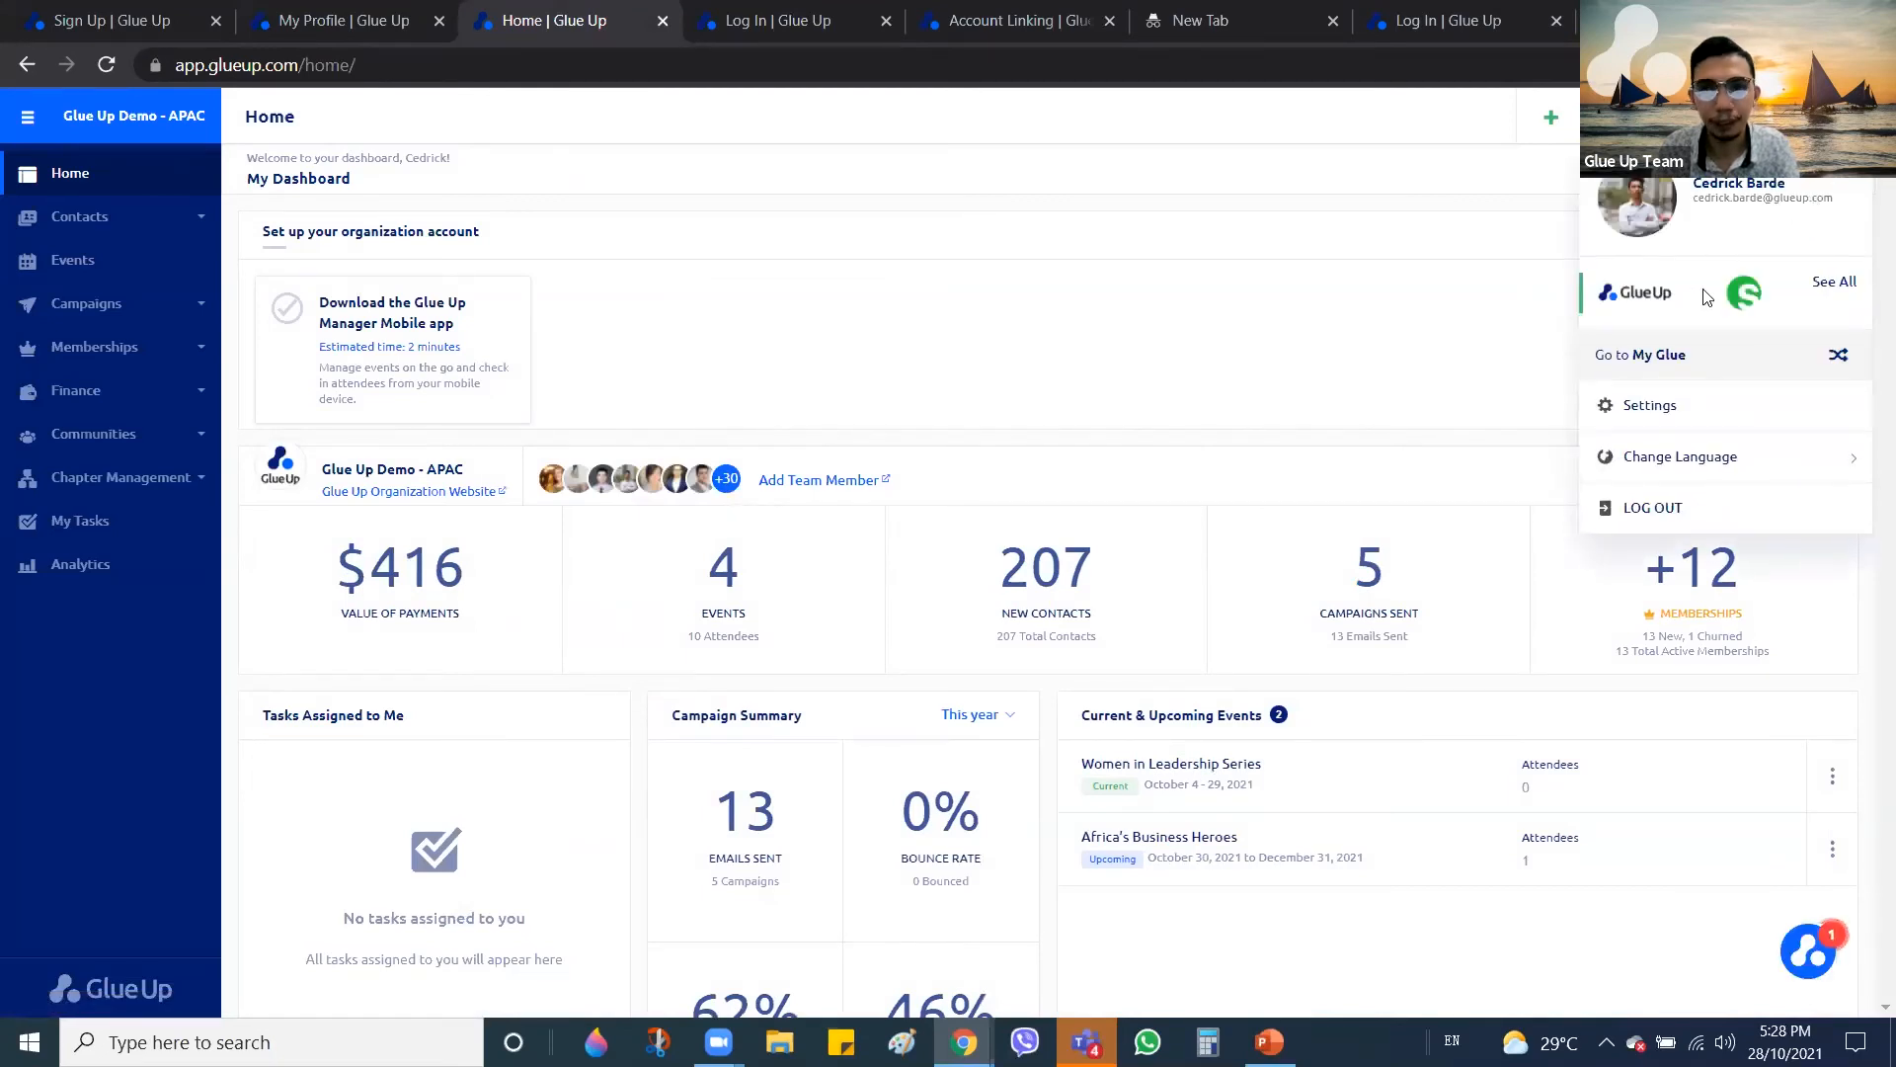
Choose Go to My Glue to open the member Home page with feed and contacts
click(1673, 357)
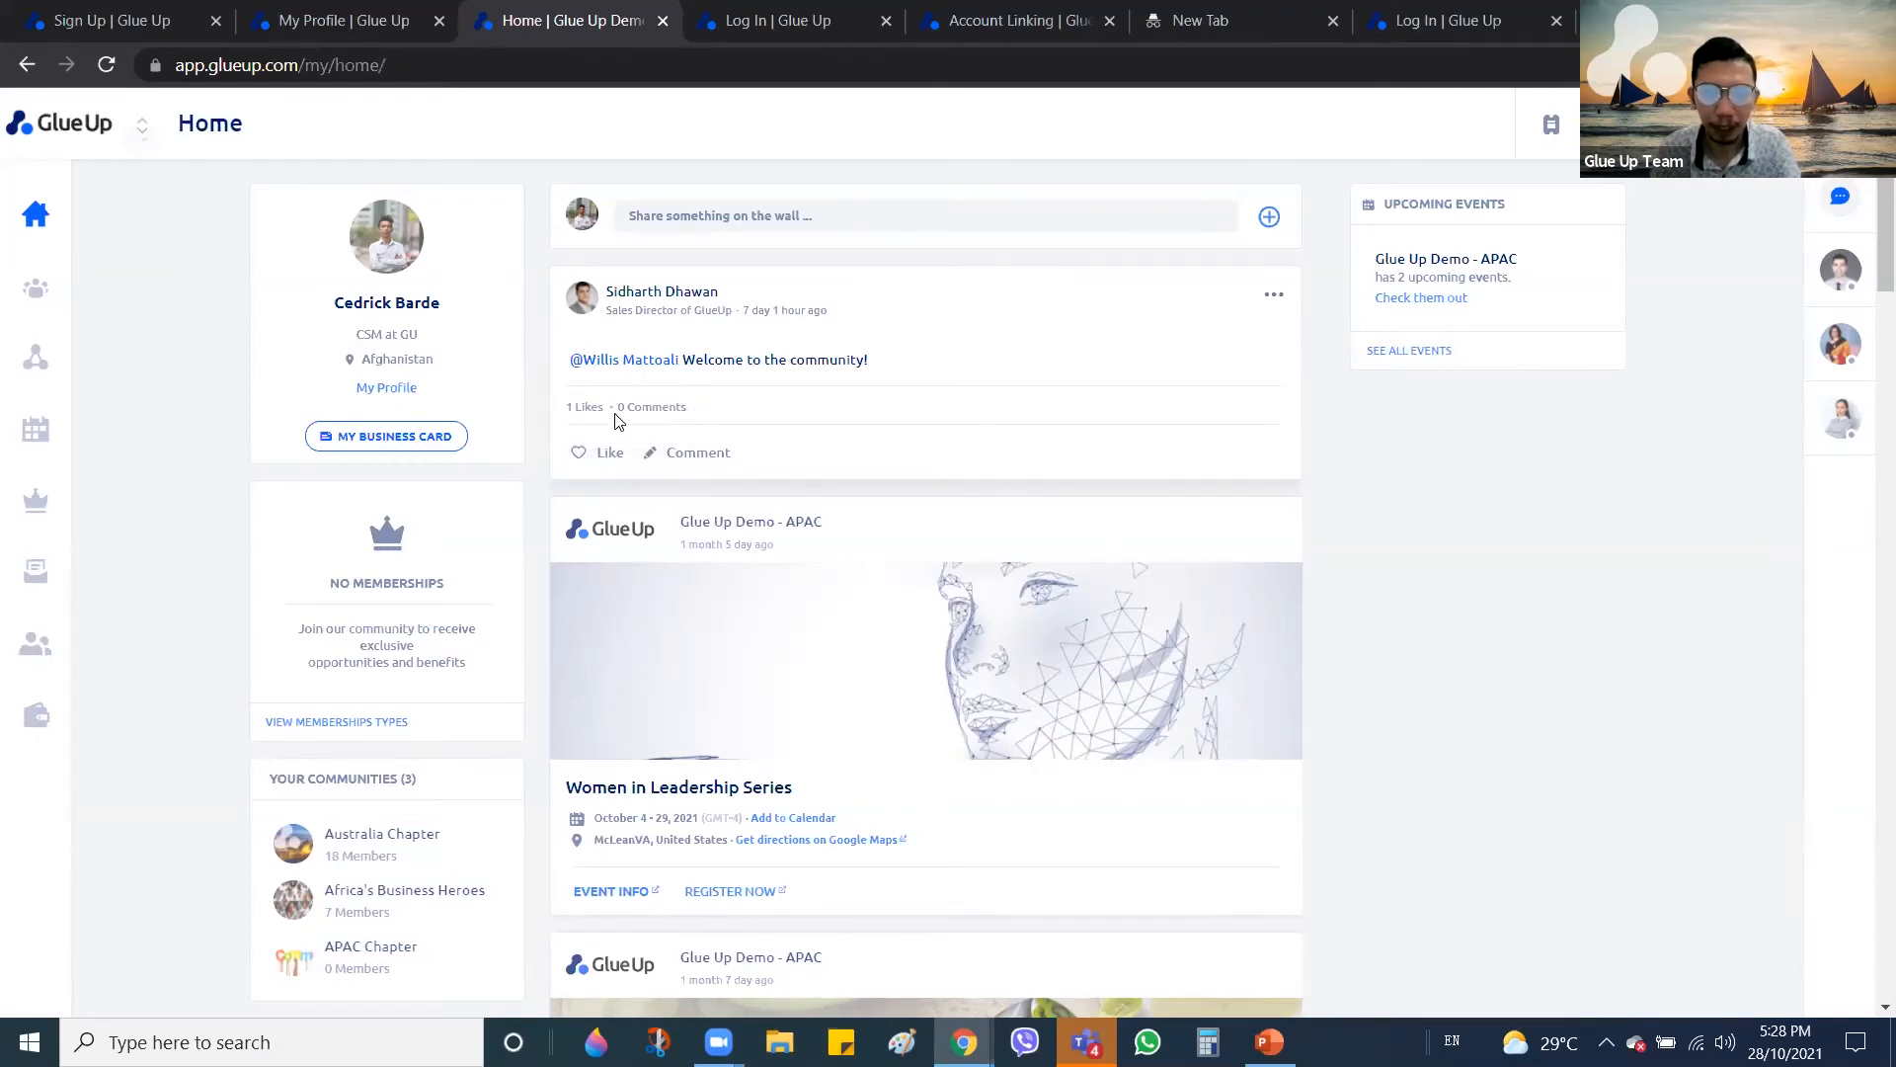
Open chats with the first two sidebar members and show the first chat's options menu
click(1839, 277)
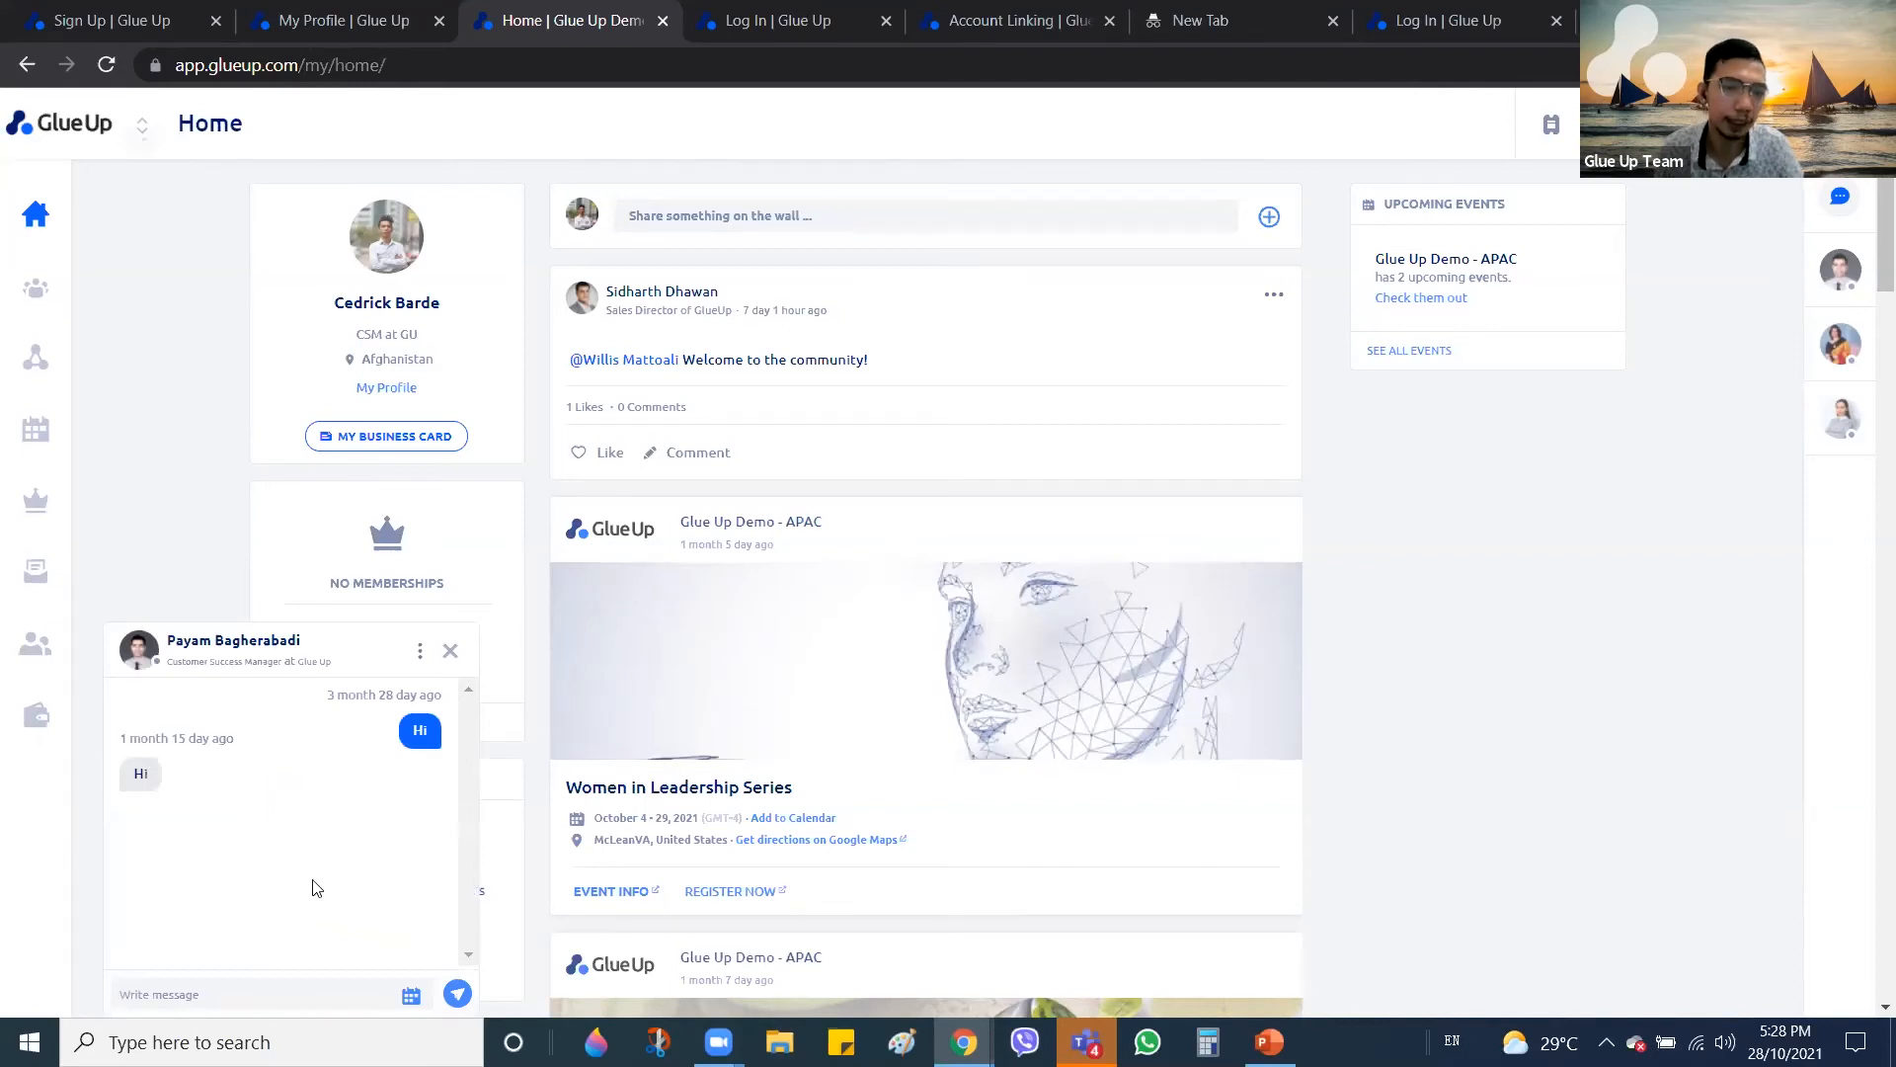
click(1839, 345)
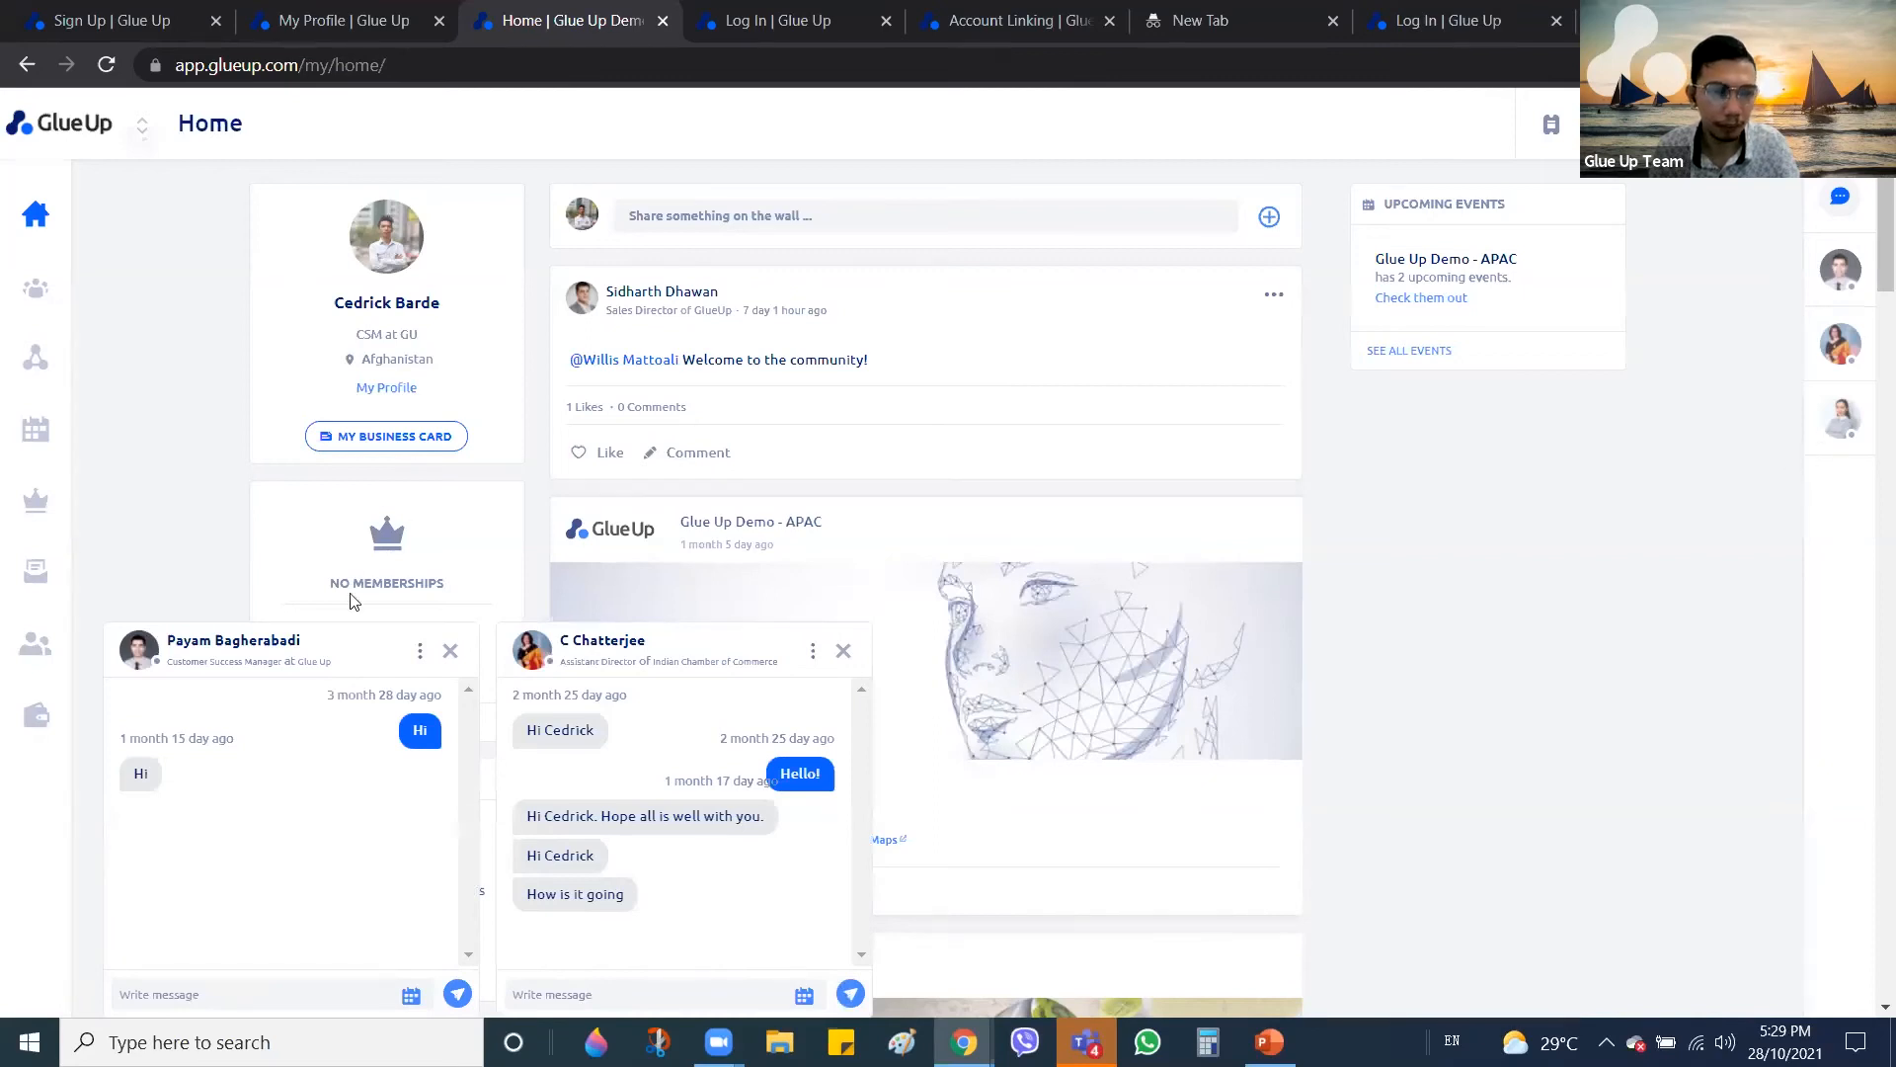
click(422, 654)
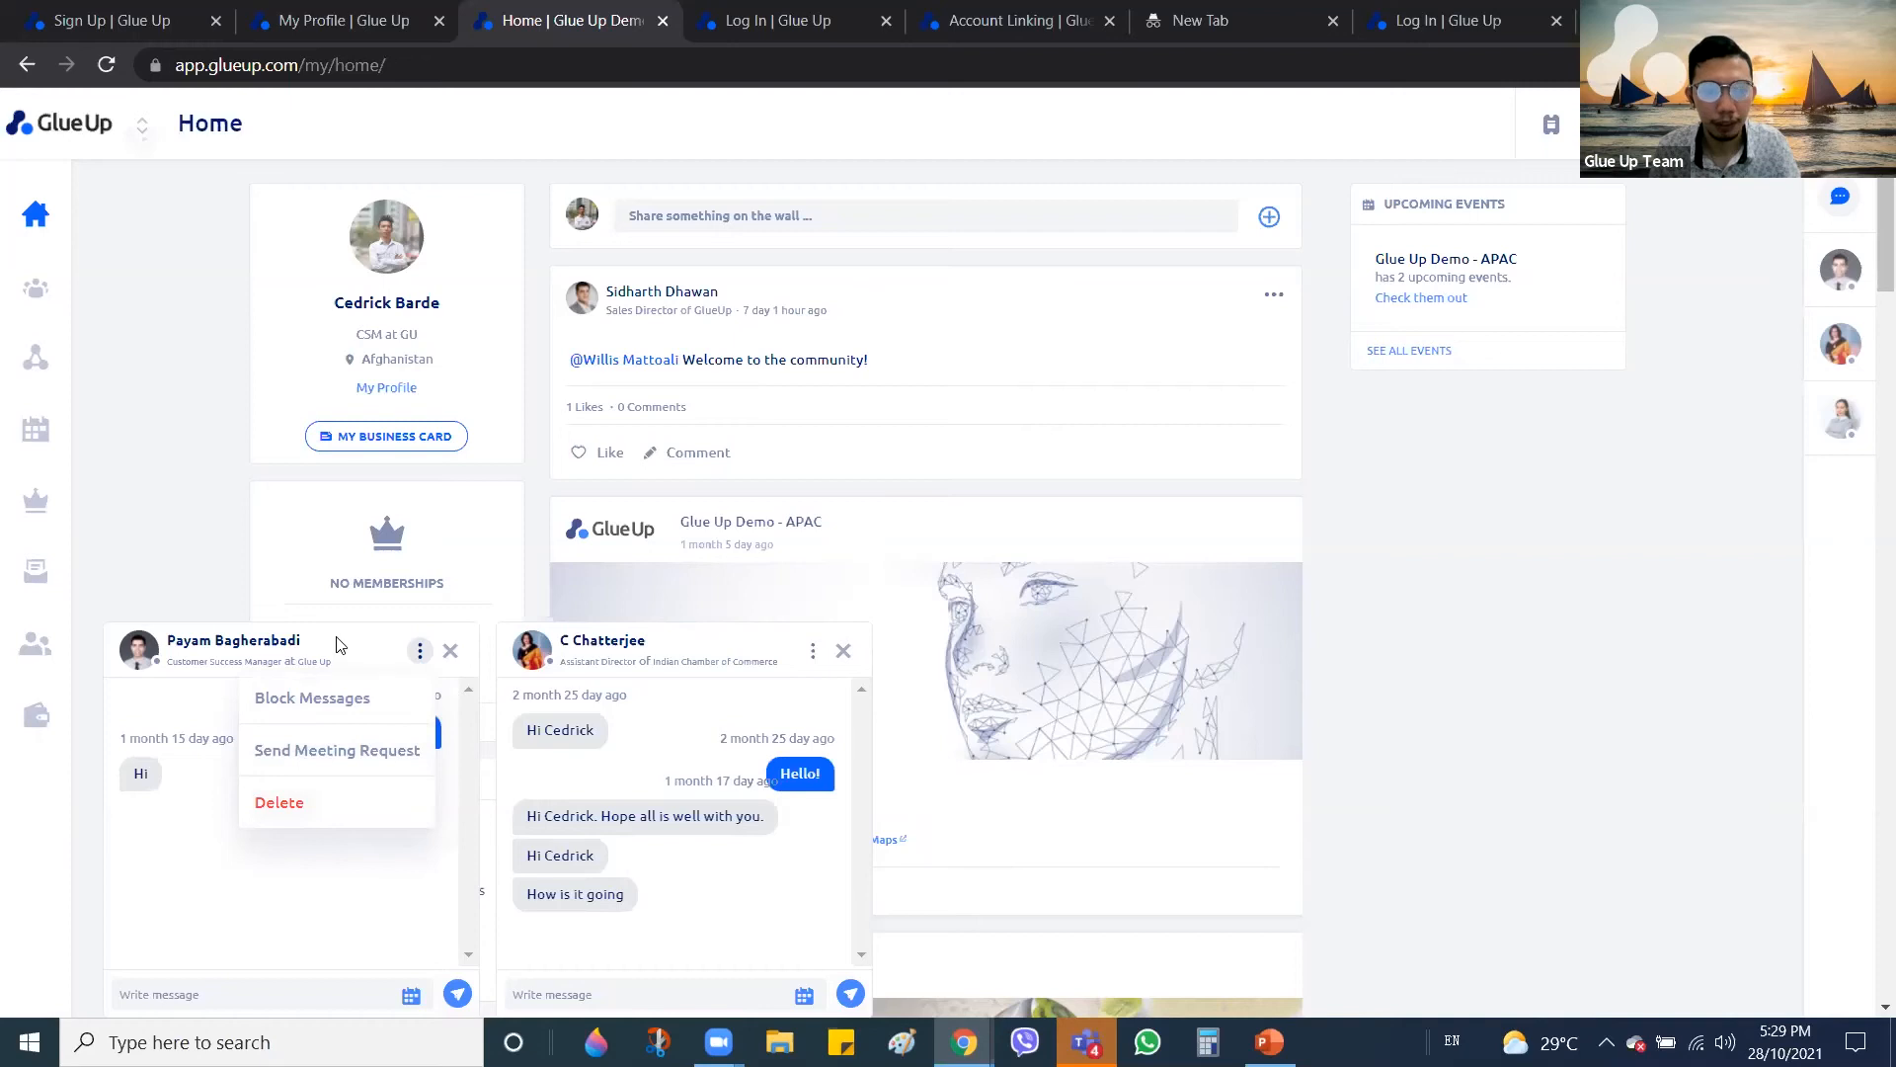
Close the chat options menu without choosing anything and switch back to the presentation
click(440, 664)
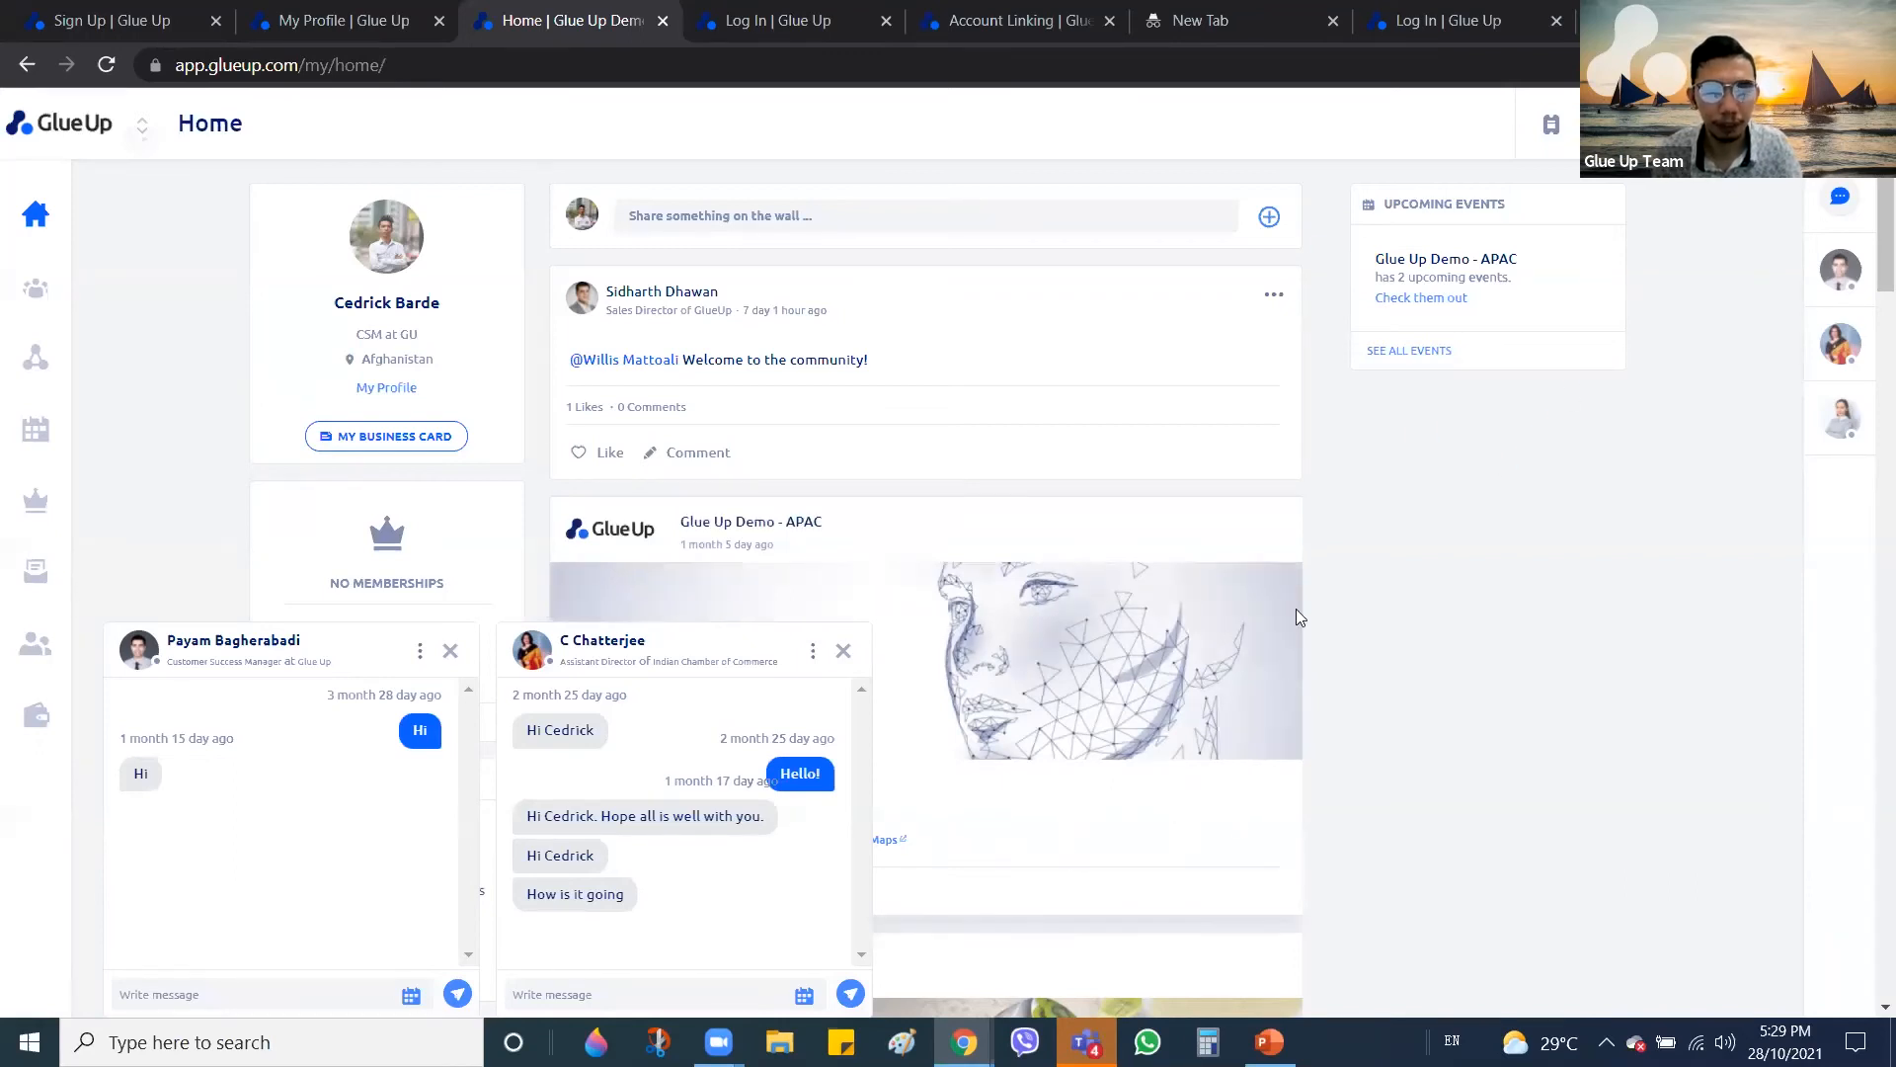
key(alt+Tab)
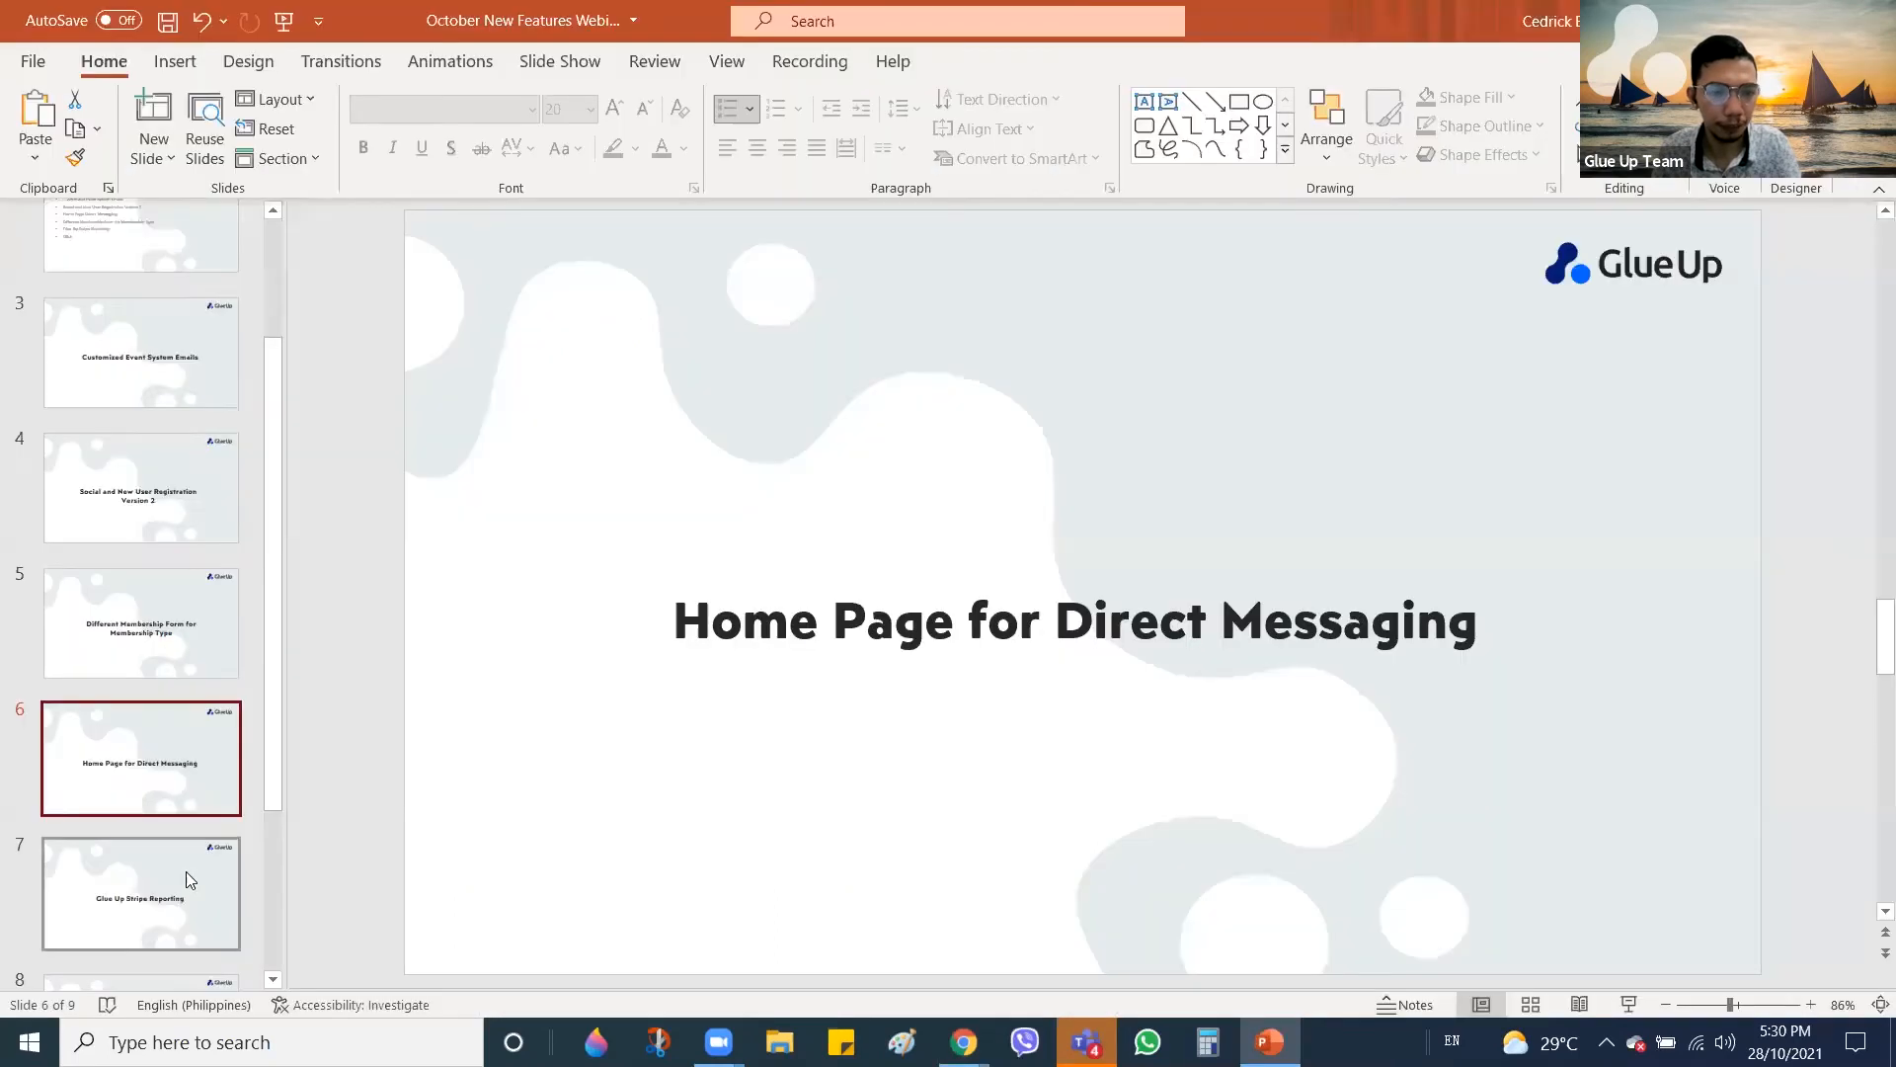
Go to slide 7, 'Glue Up Stripe Reporting', and select its title text
scroll(188, 874, down, 1)
click(180, 792)
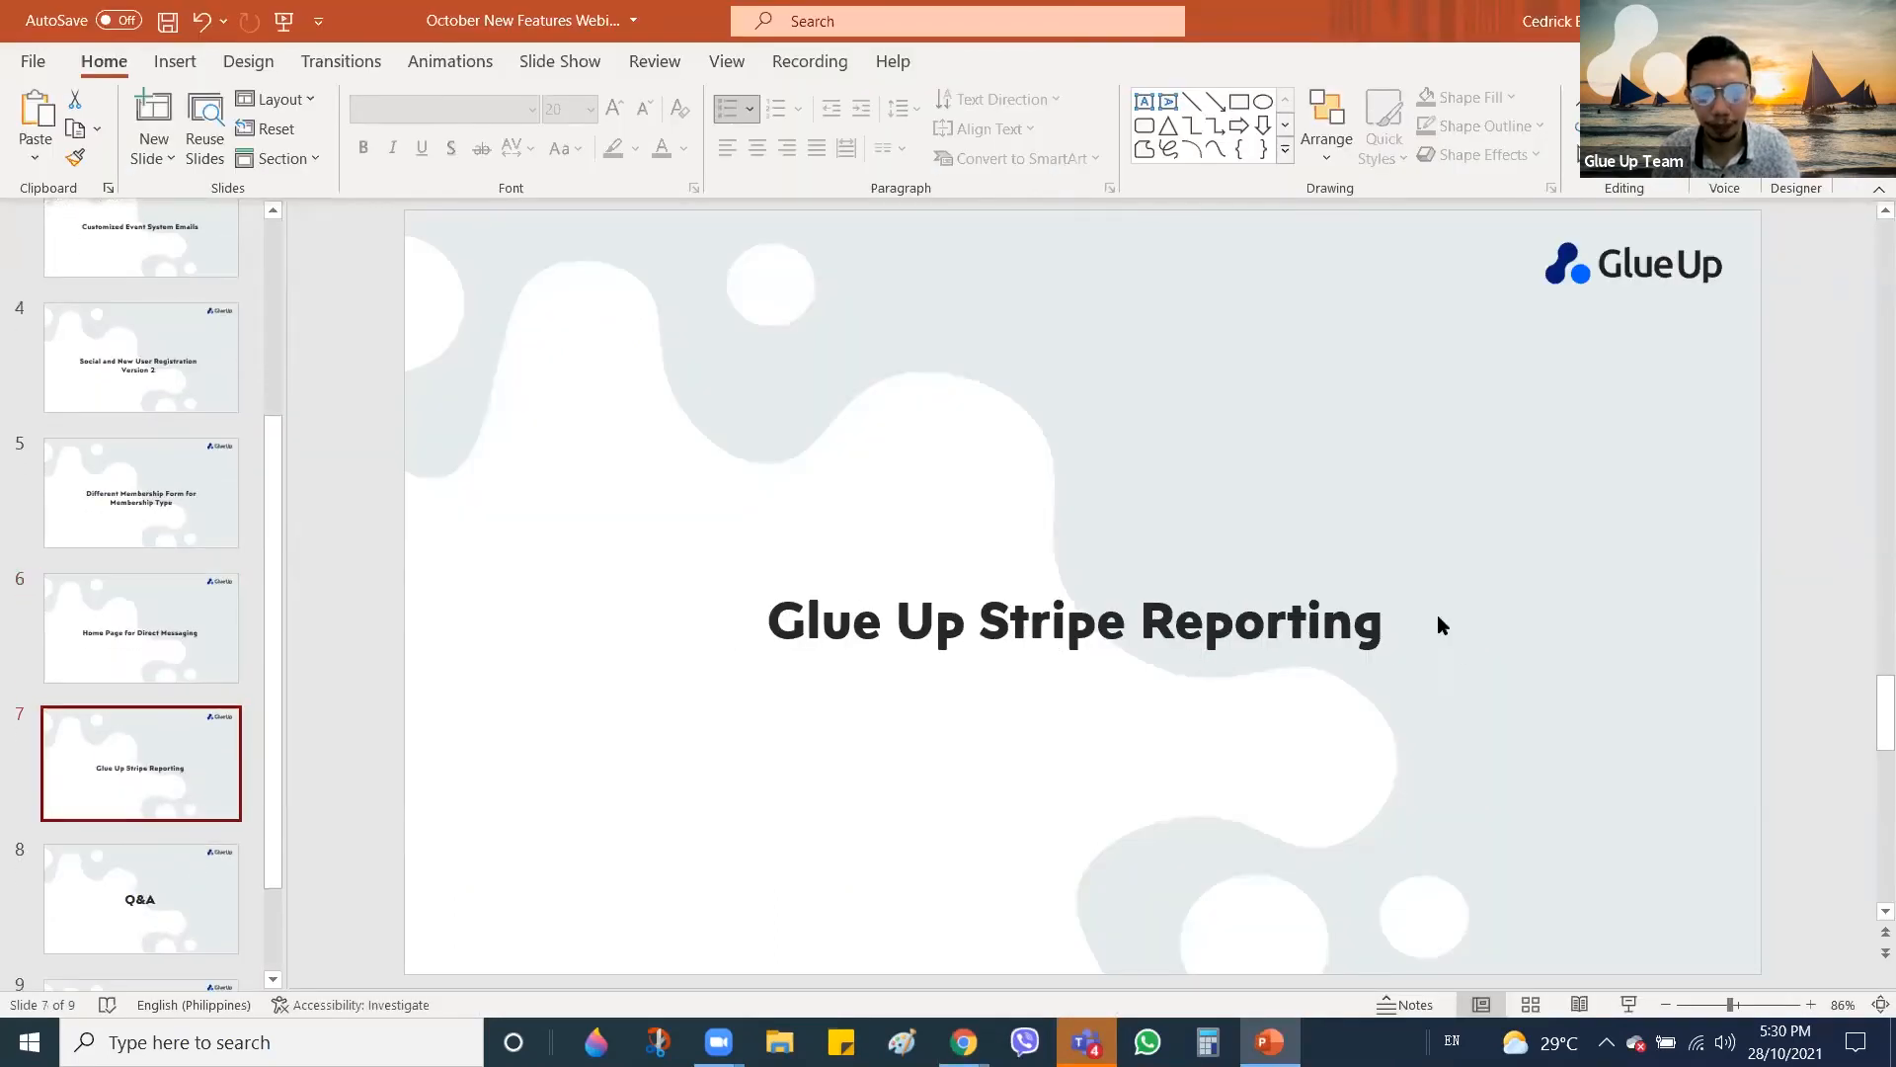
click(962, 633)
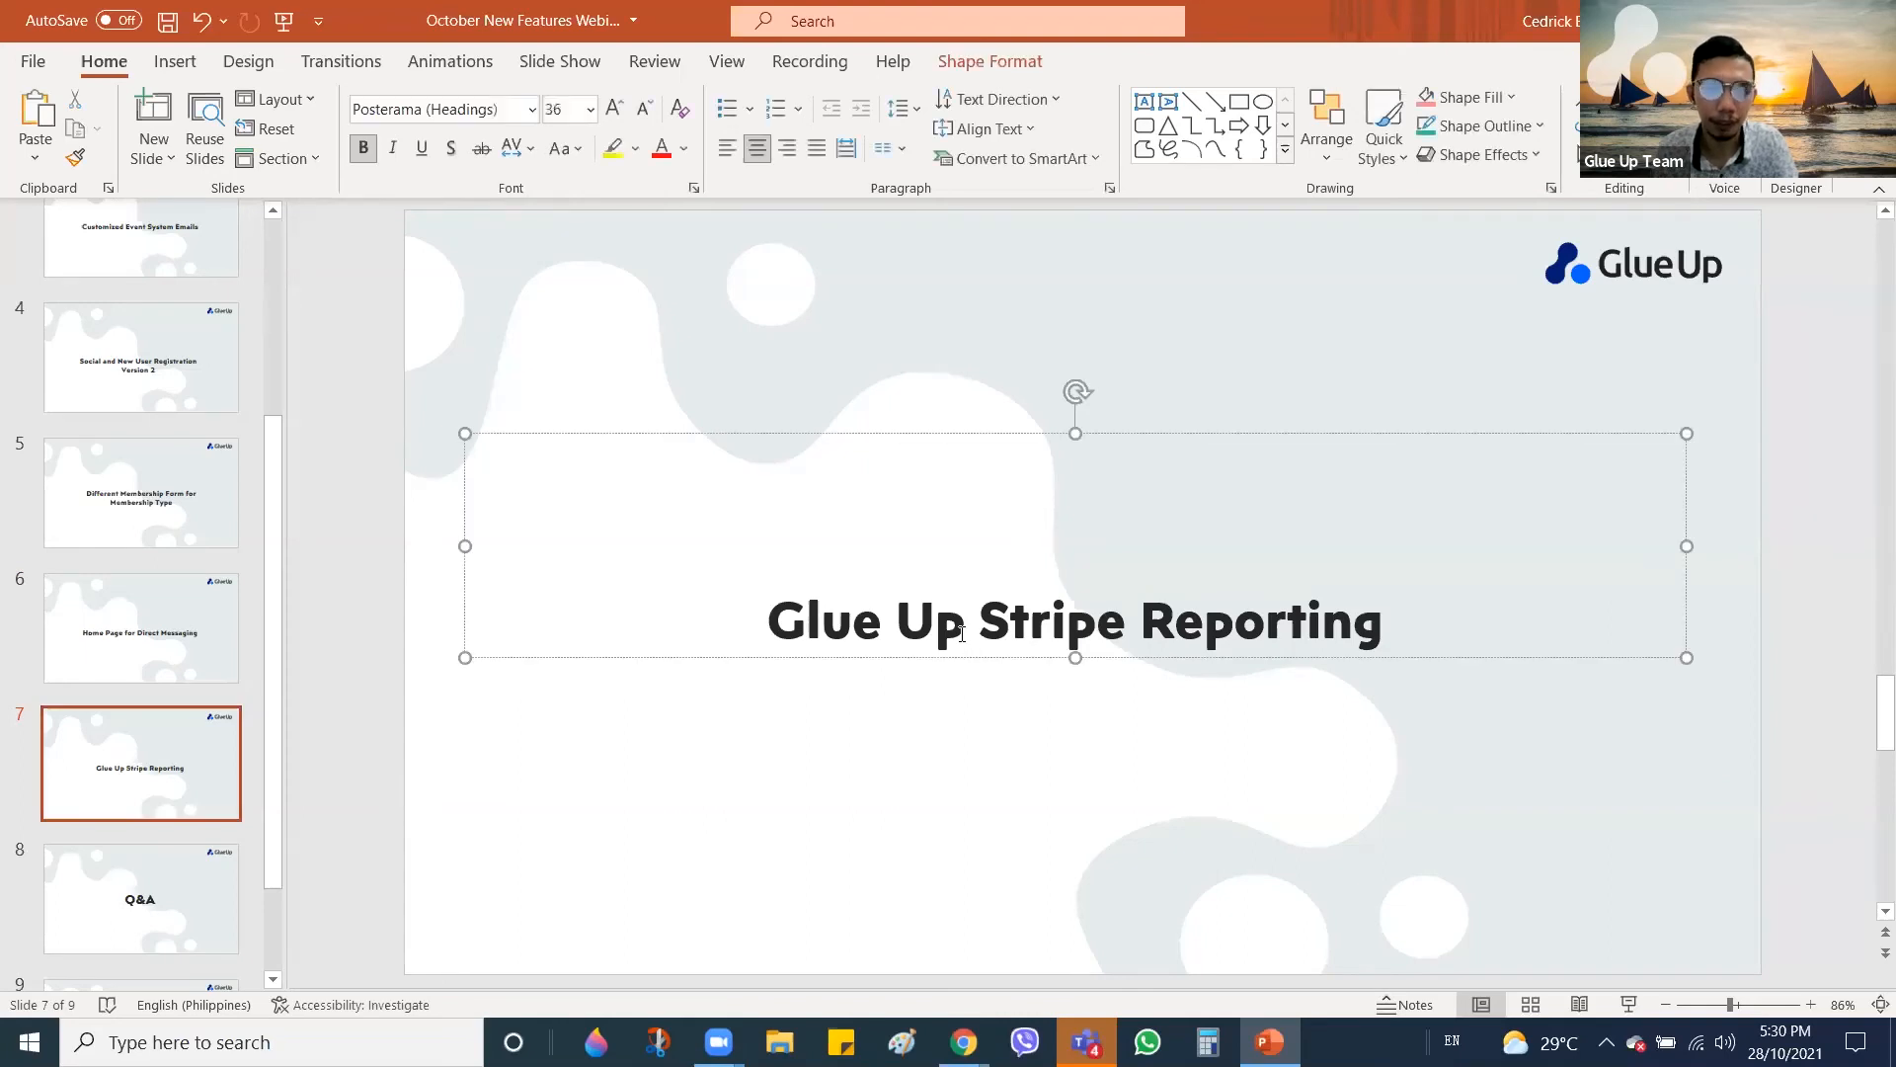
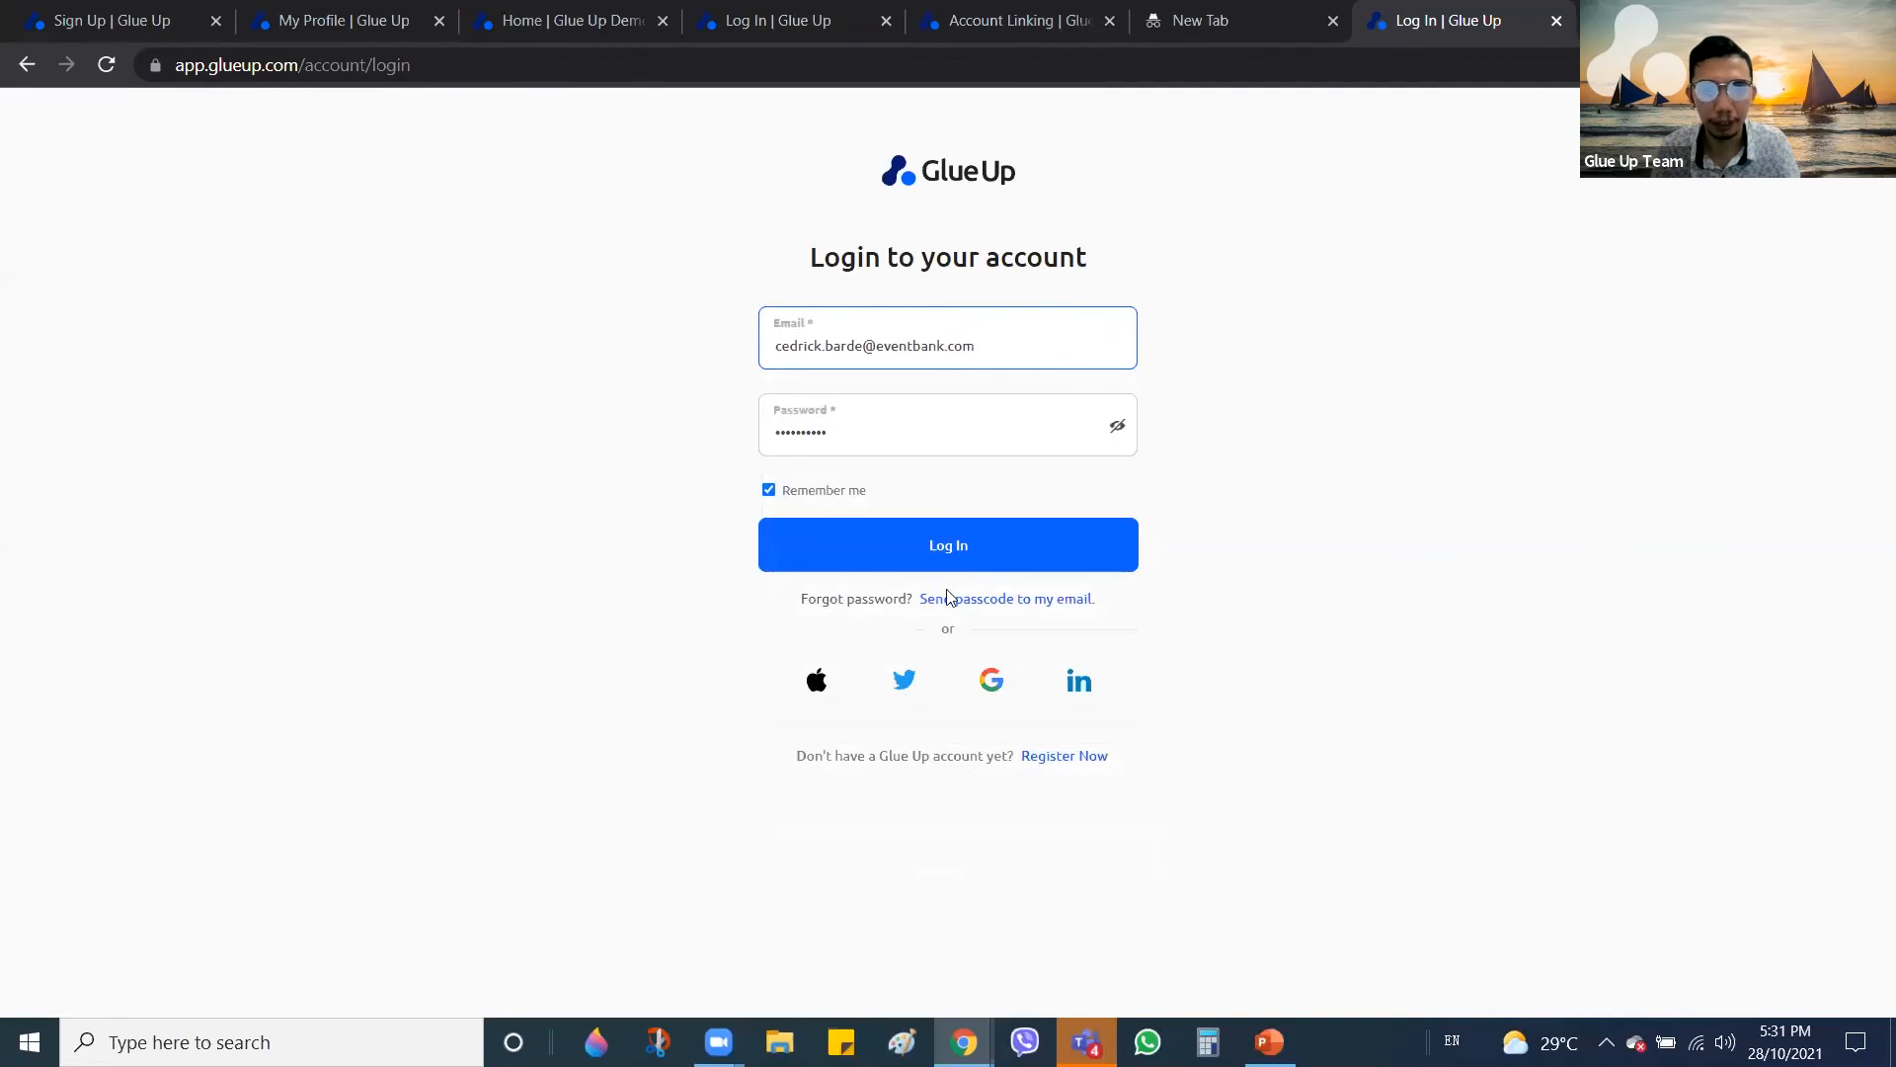
Sign in to Glue Up and open Finance > Payments, listing 16 completed payments worth A$3,105
click(1323, 14)
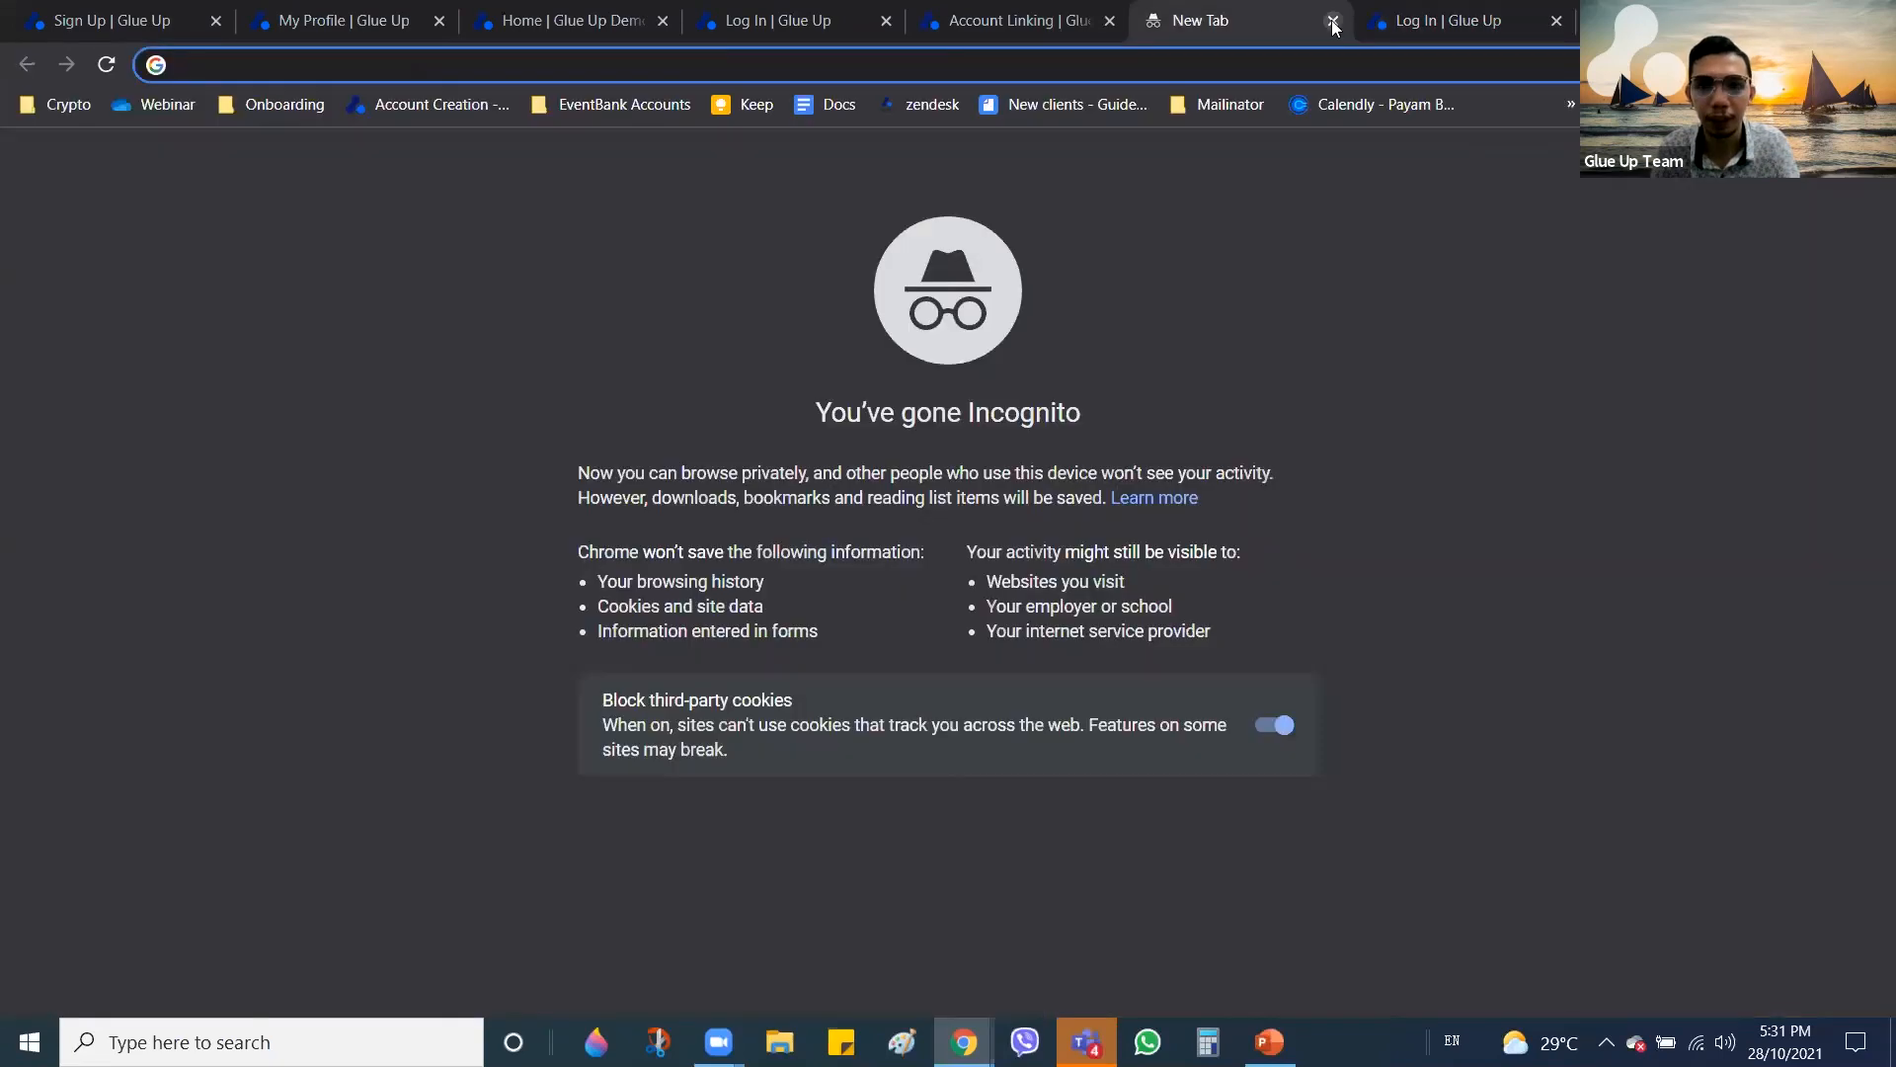
click(1334, 22)
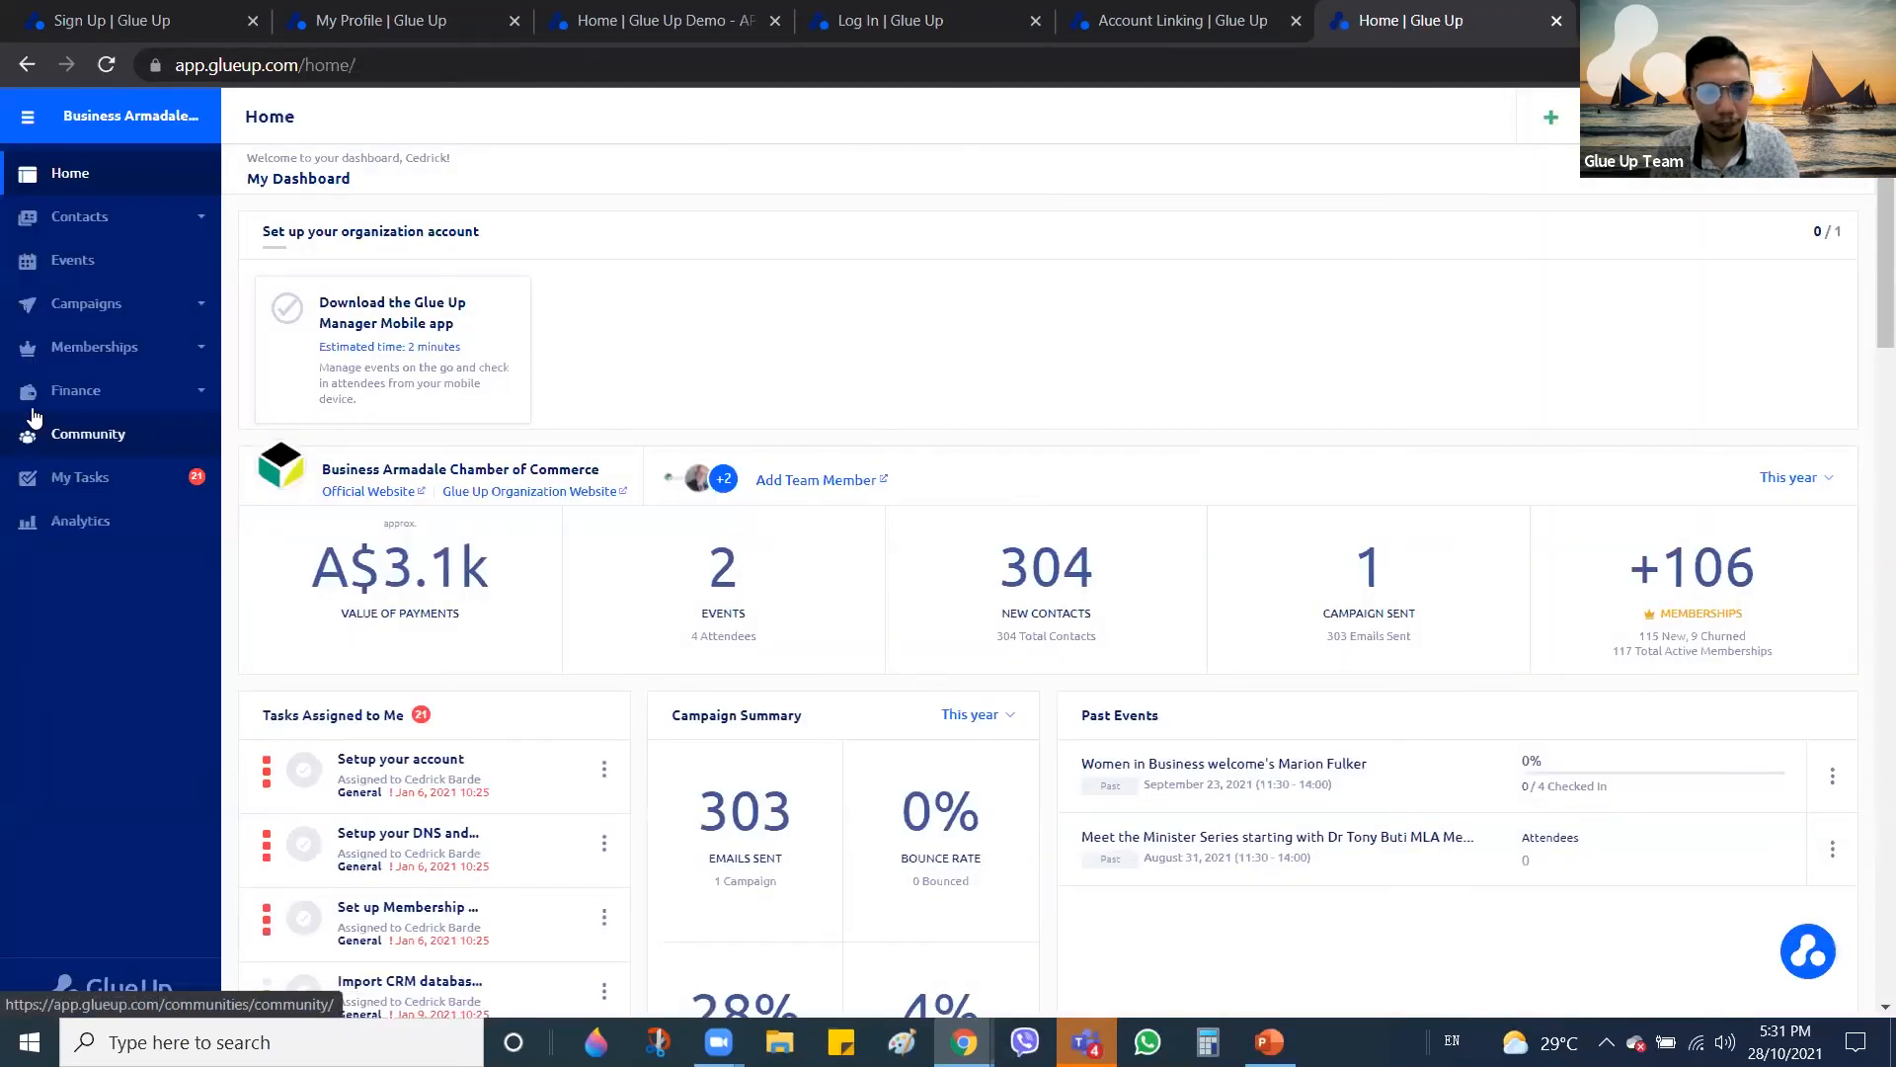
click(107, 395)
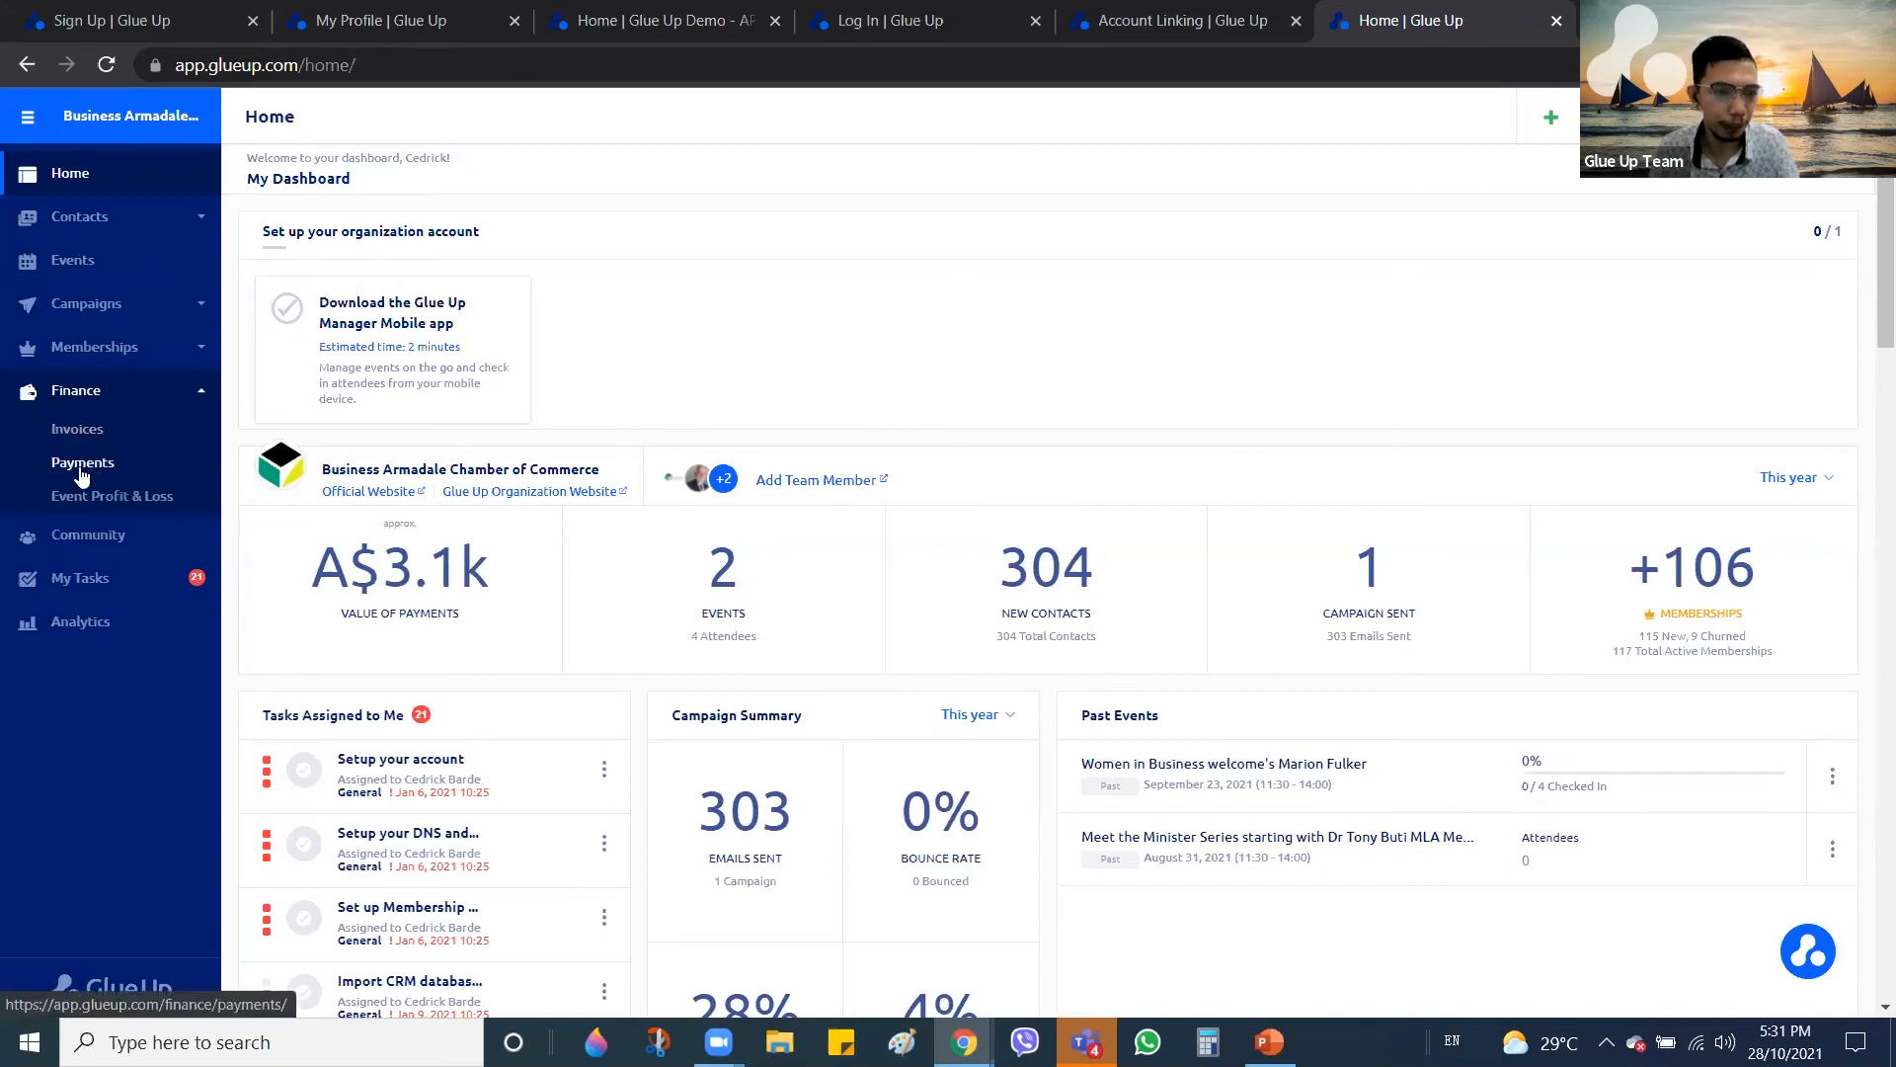
click(83, 468)
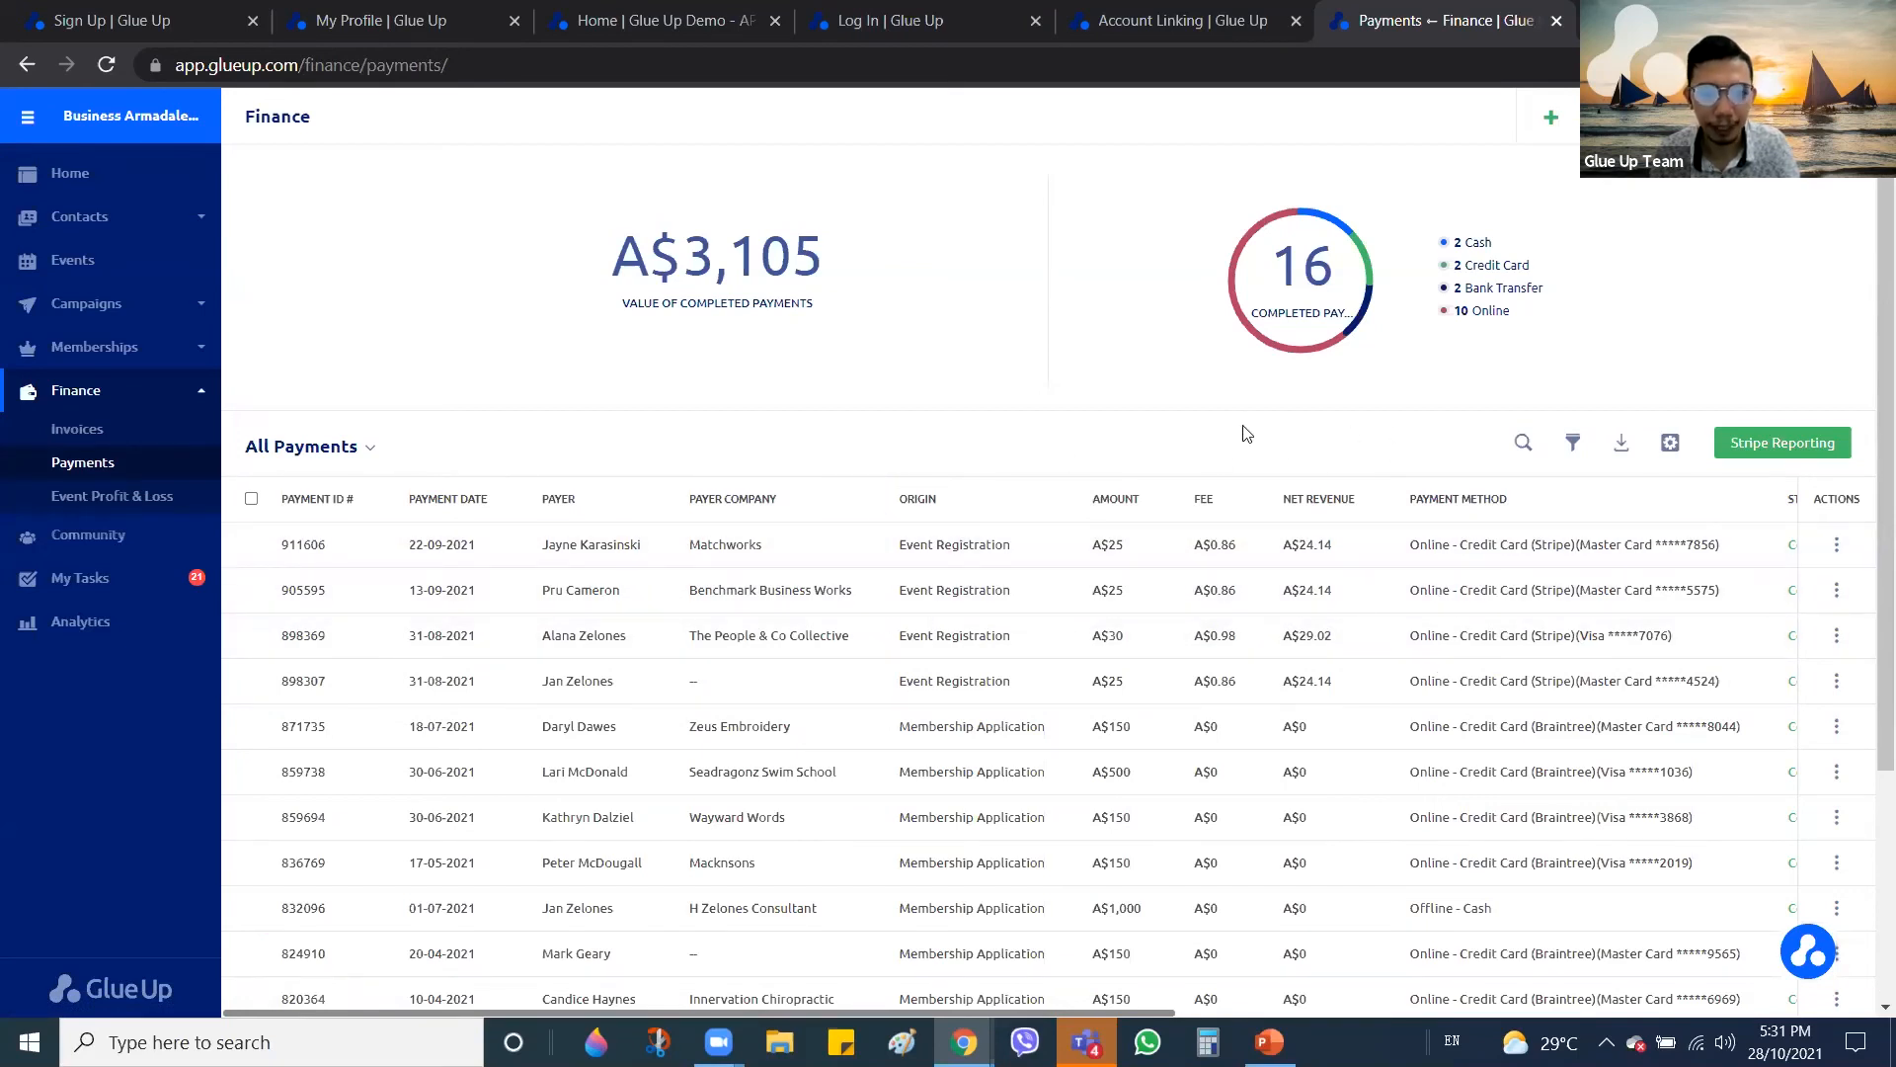
Show the payment filter options and scroll through the payments page
click(1574, 450)
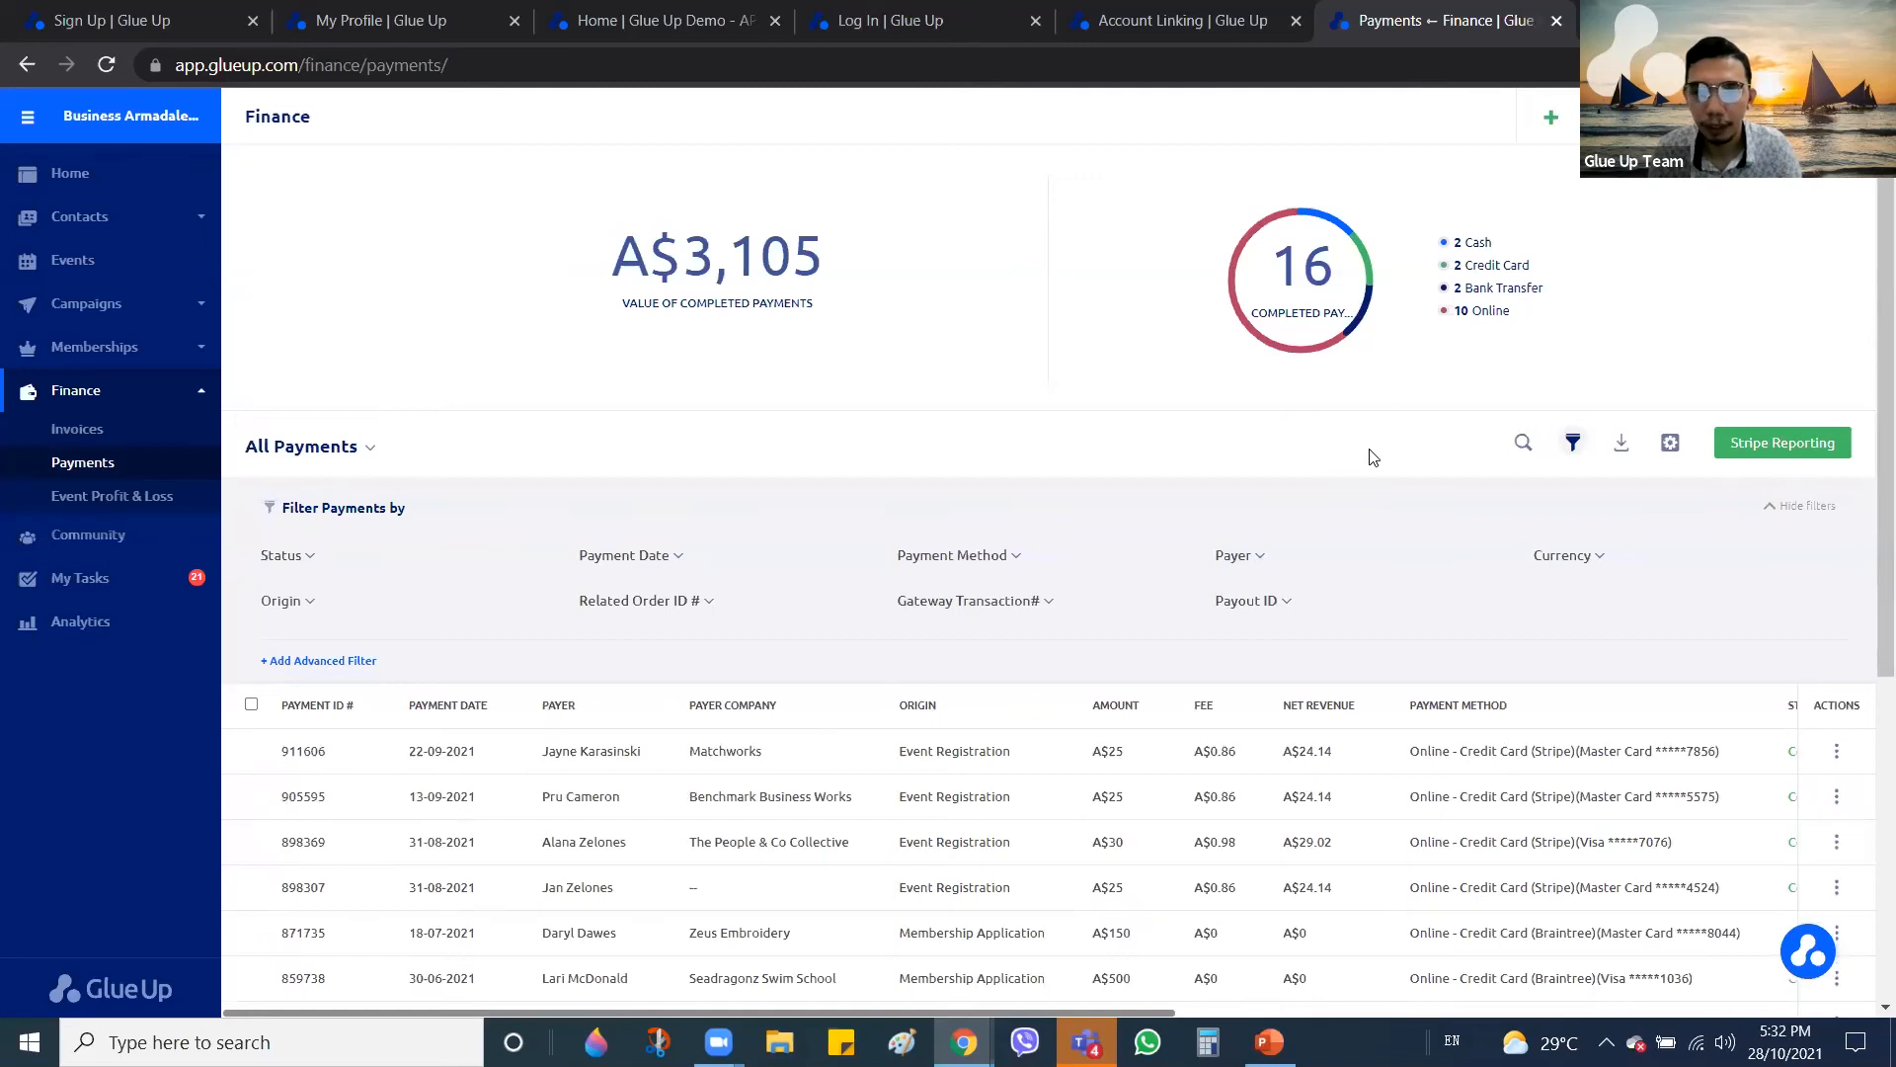
scroll(1371, 456, down, 5)
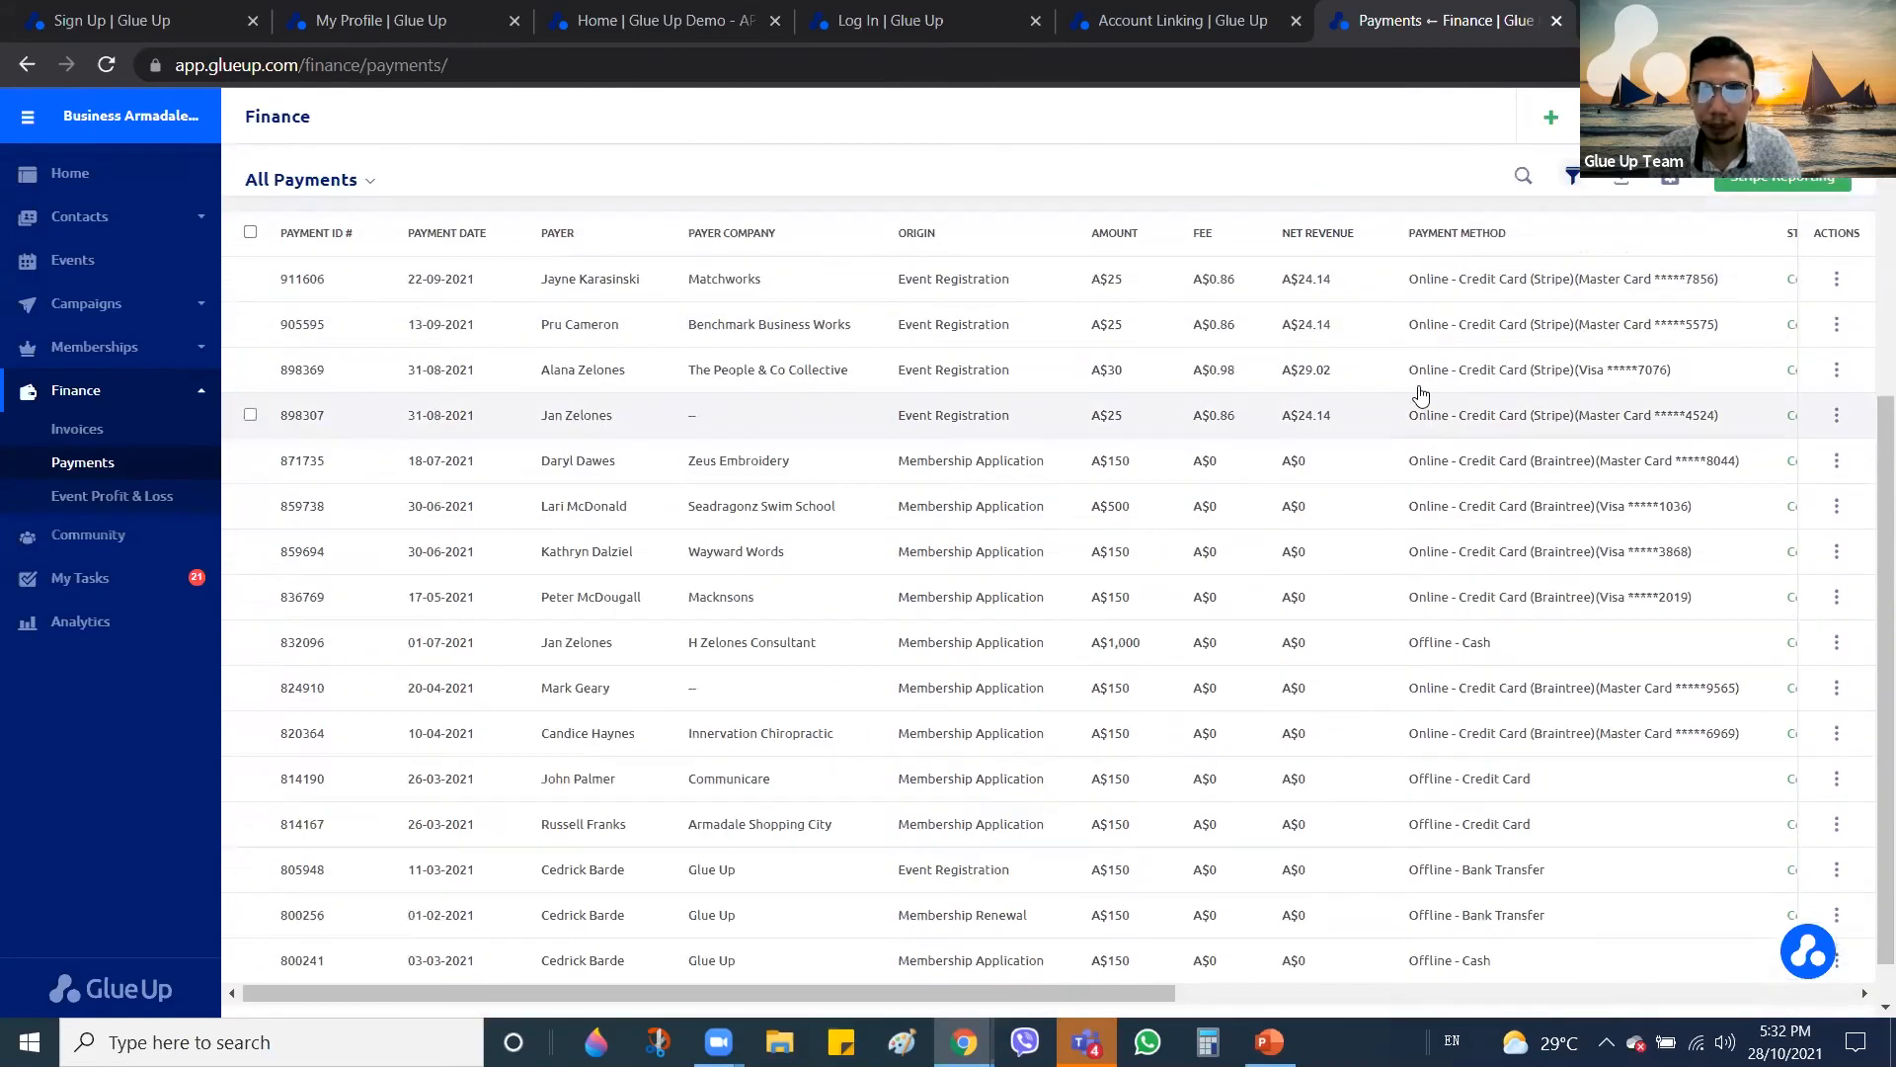
scroll(1423, 395, up, 1)
scroll(1432, 395, up, 3)
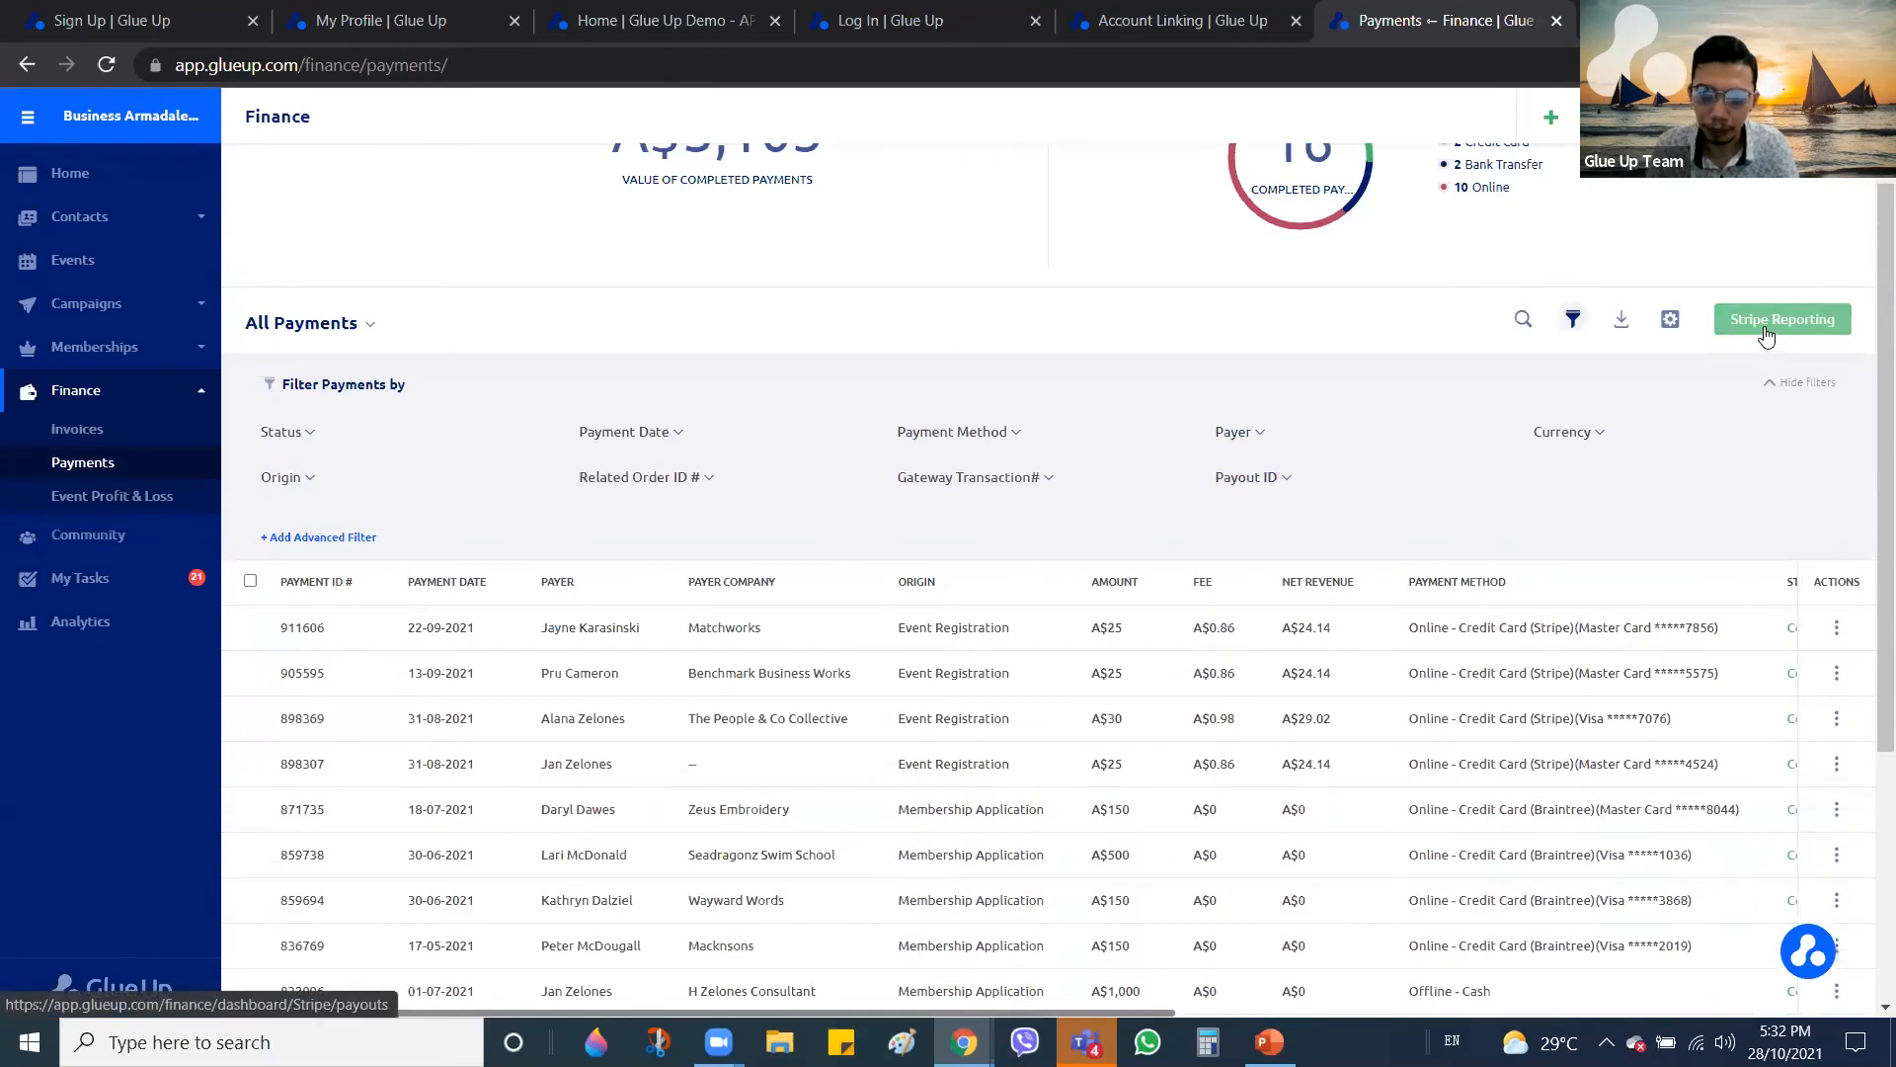
scroll(1763, 341, up, 1)
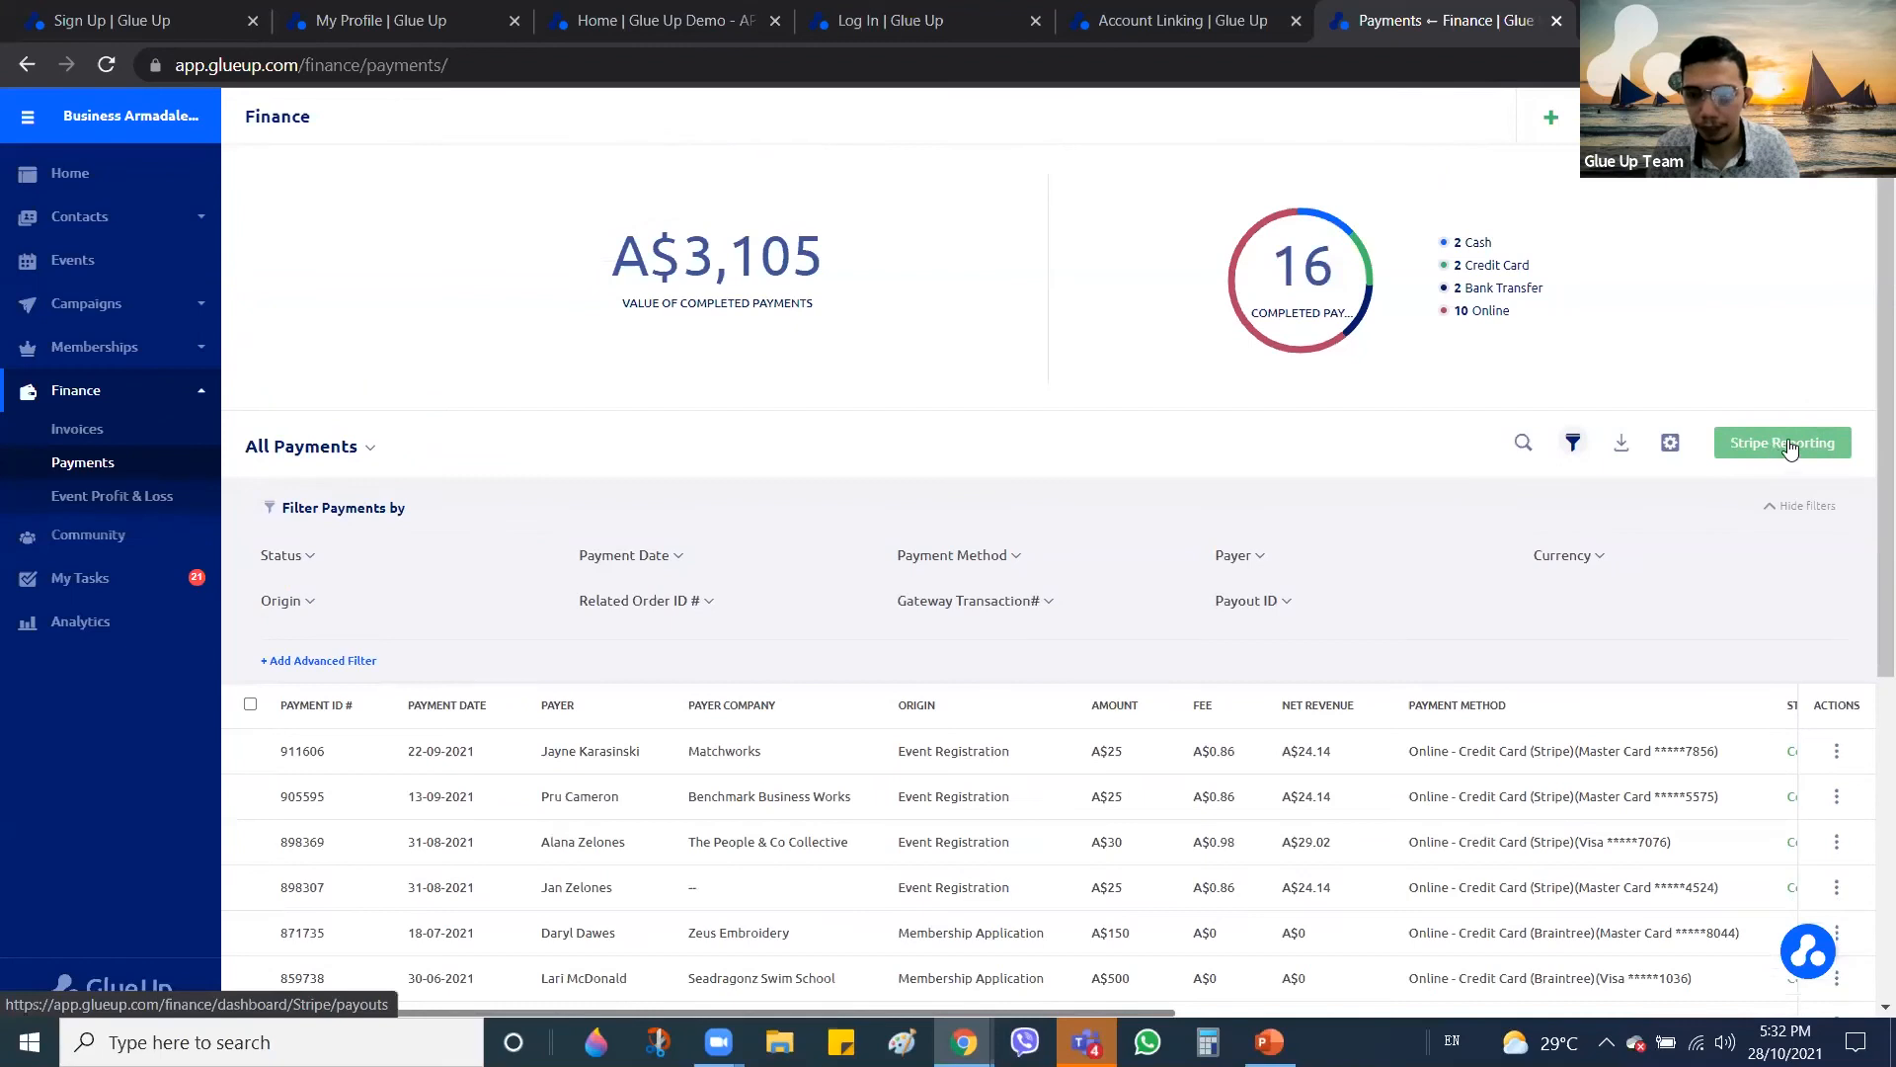
Open Stripe Reporting, review Transaction History, then Payout History with four paid payouts
click(1758, 447)
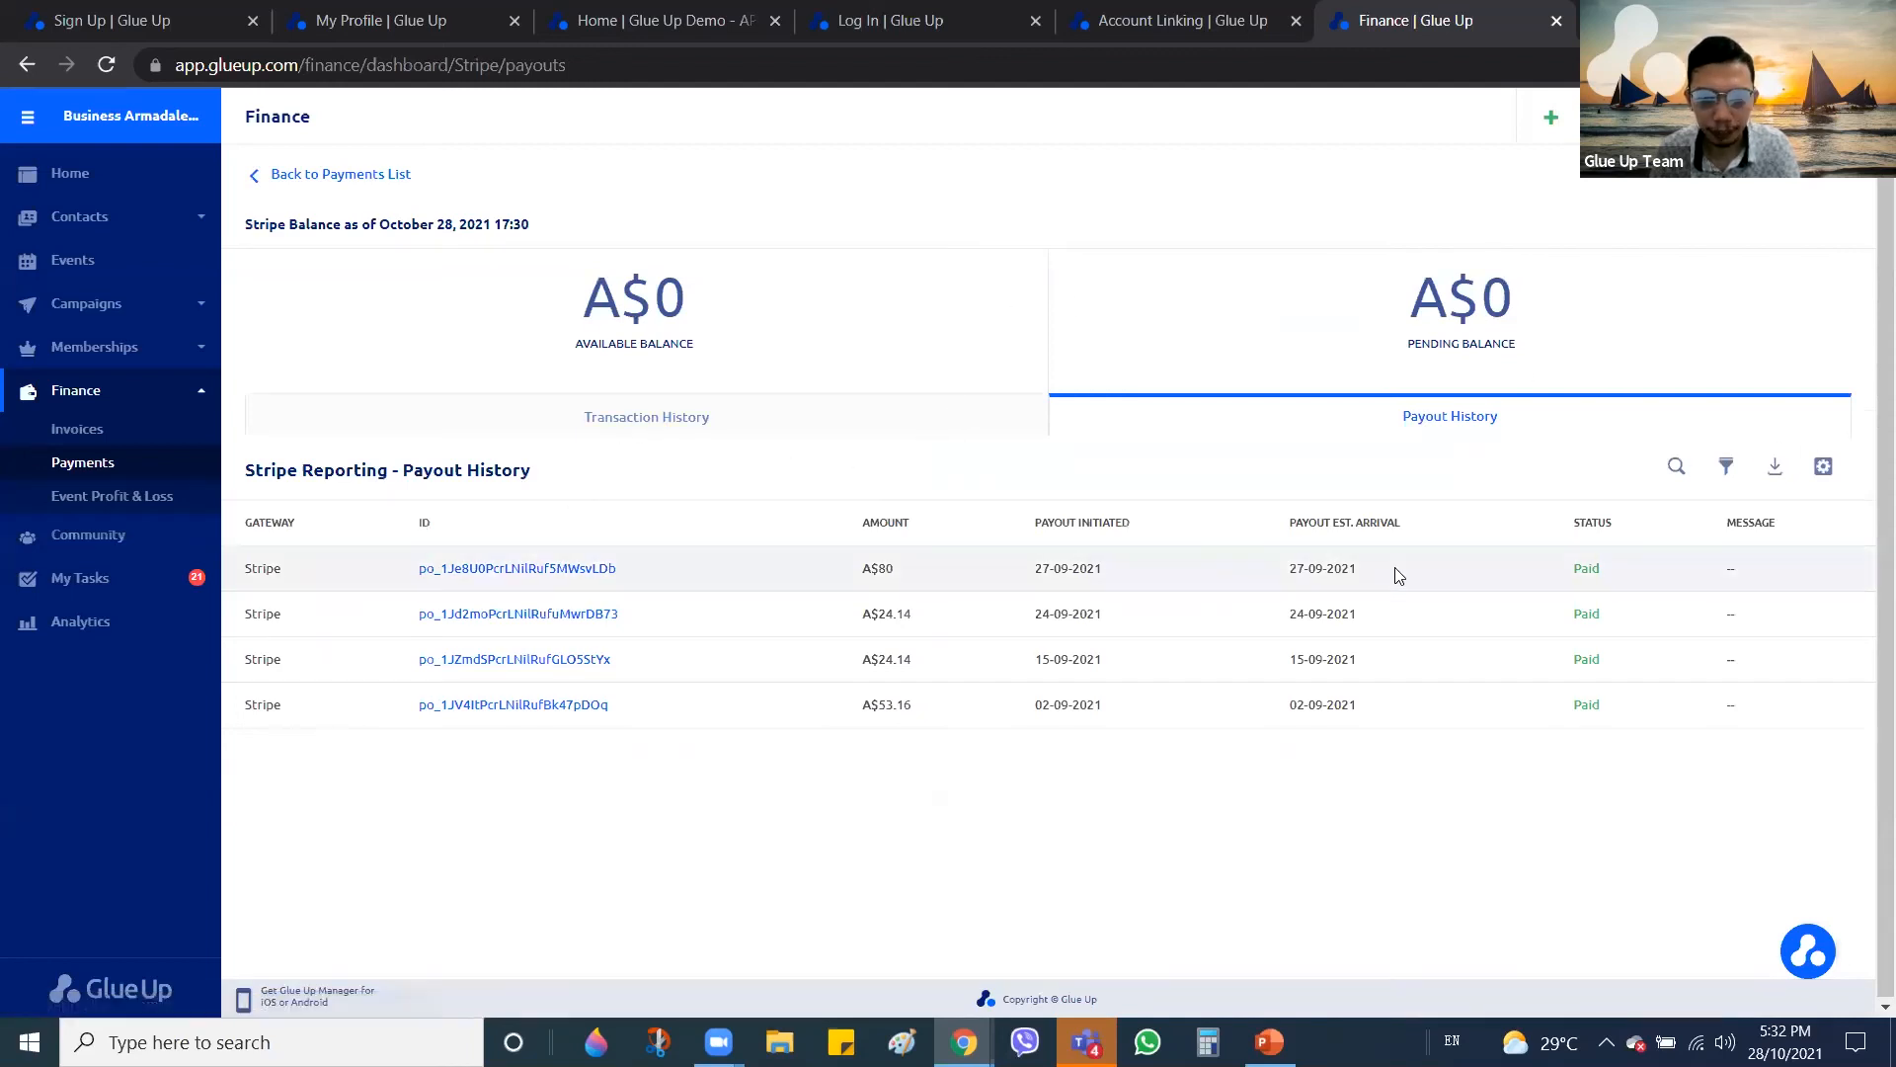
click(697, 416)
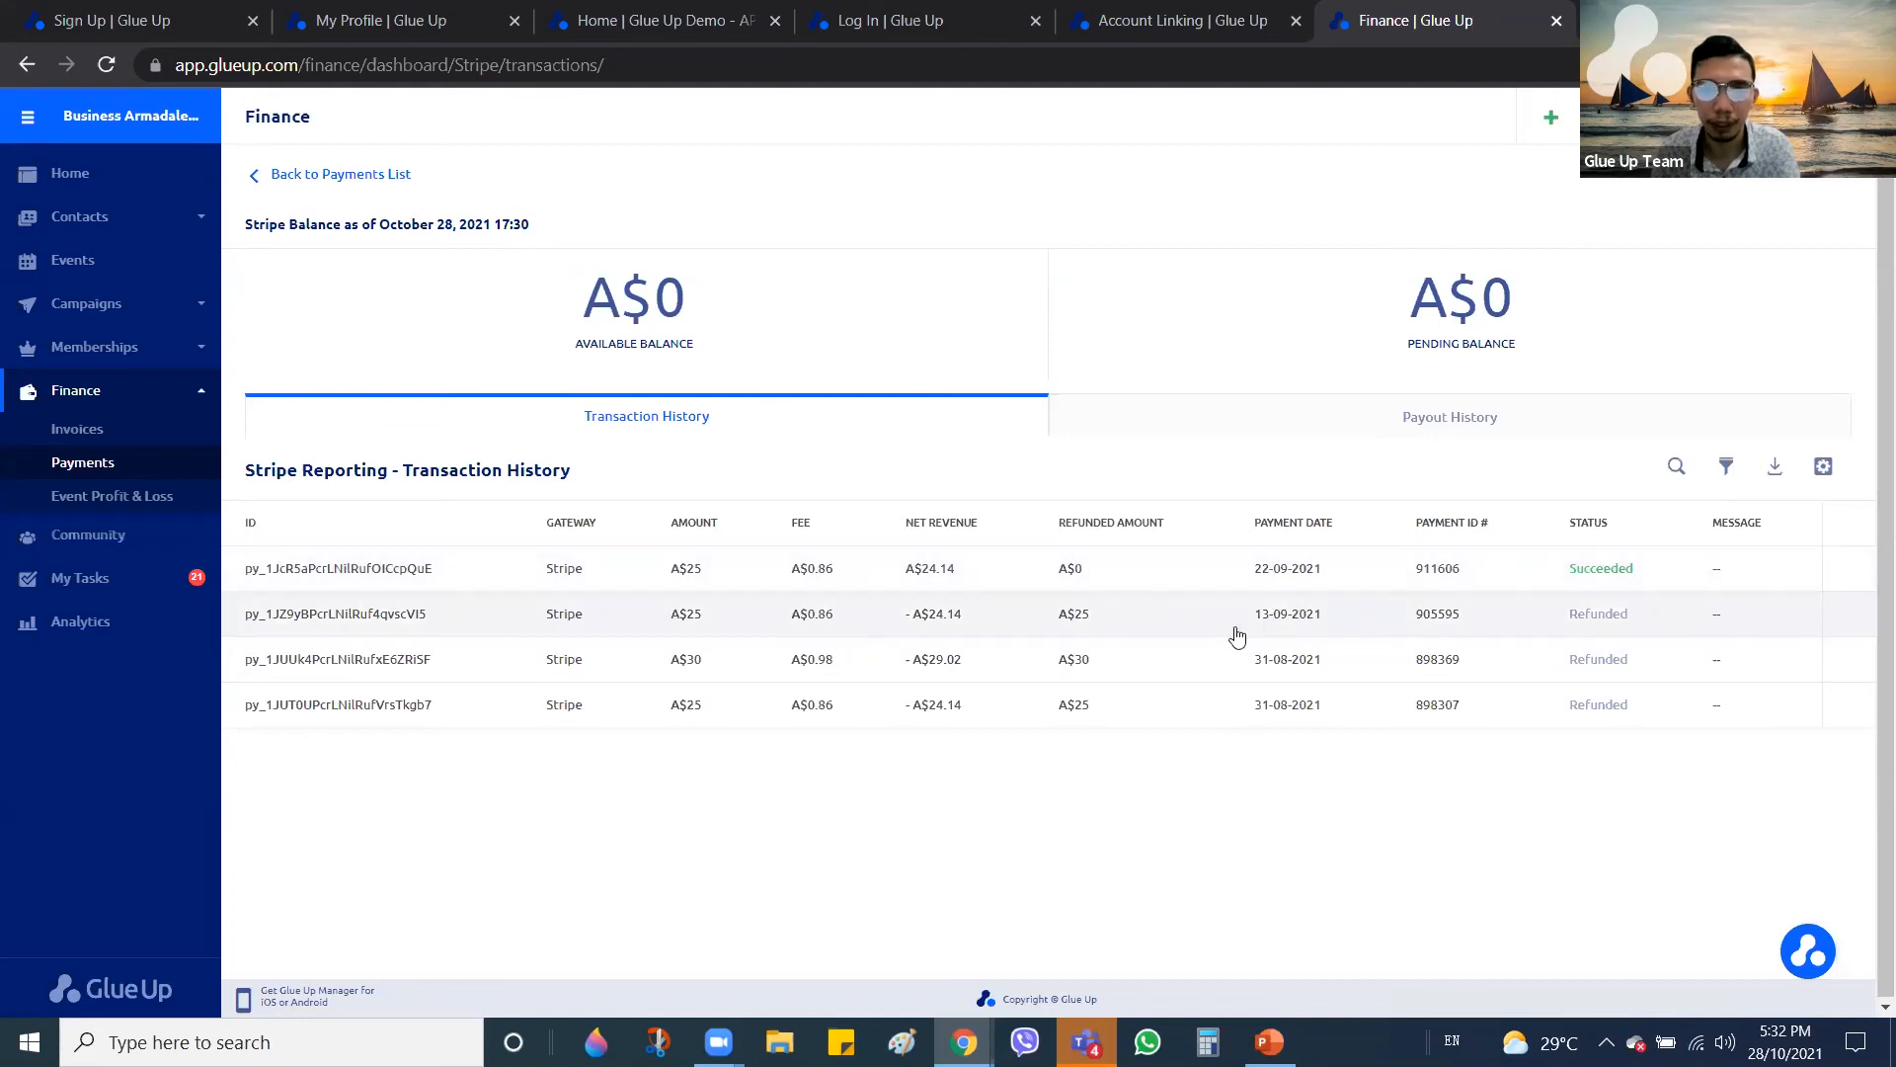
click(1371, 414)
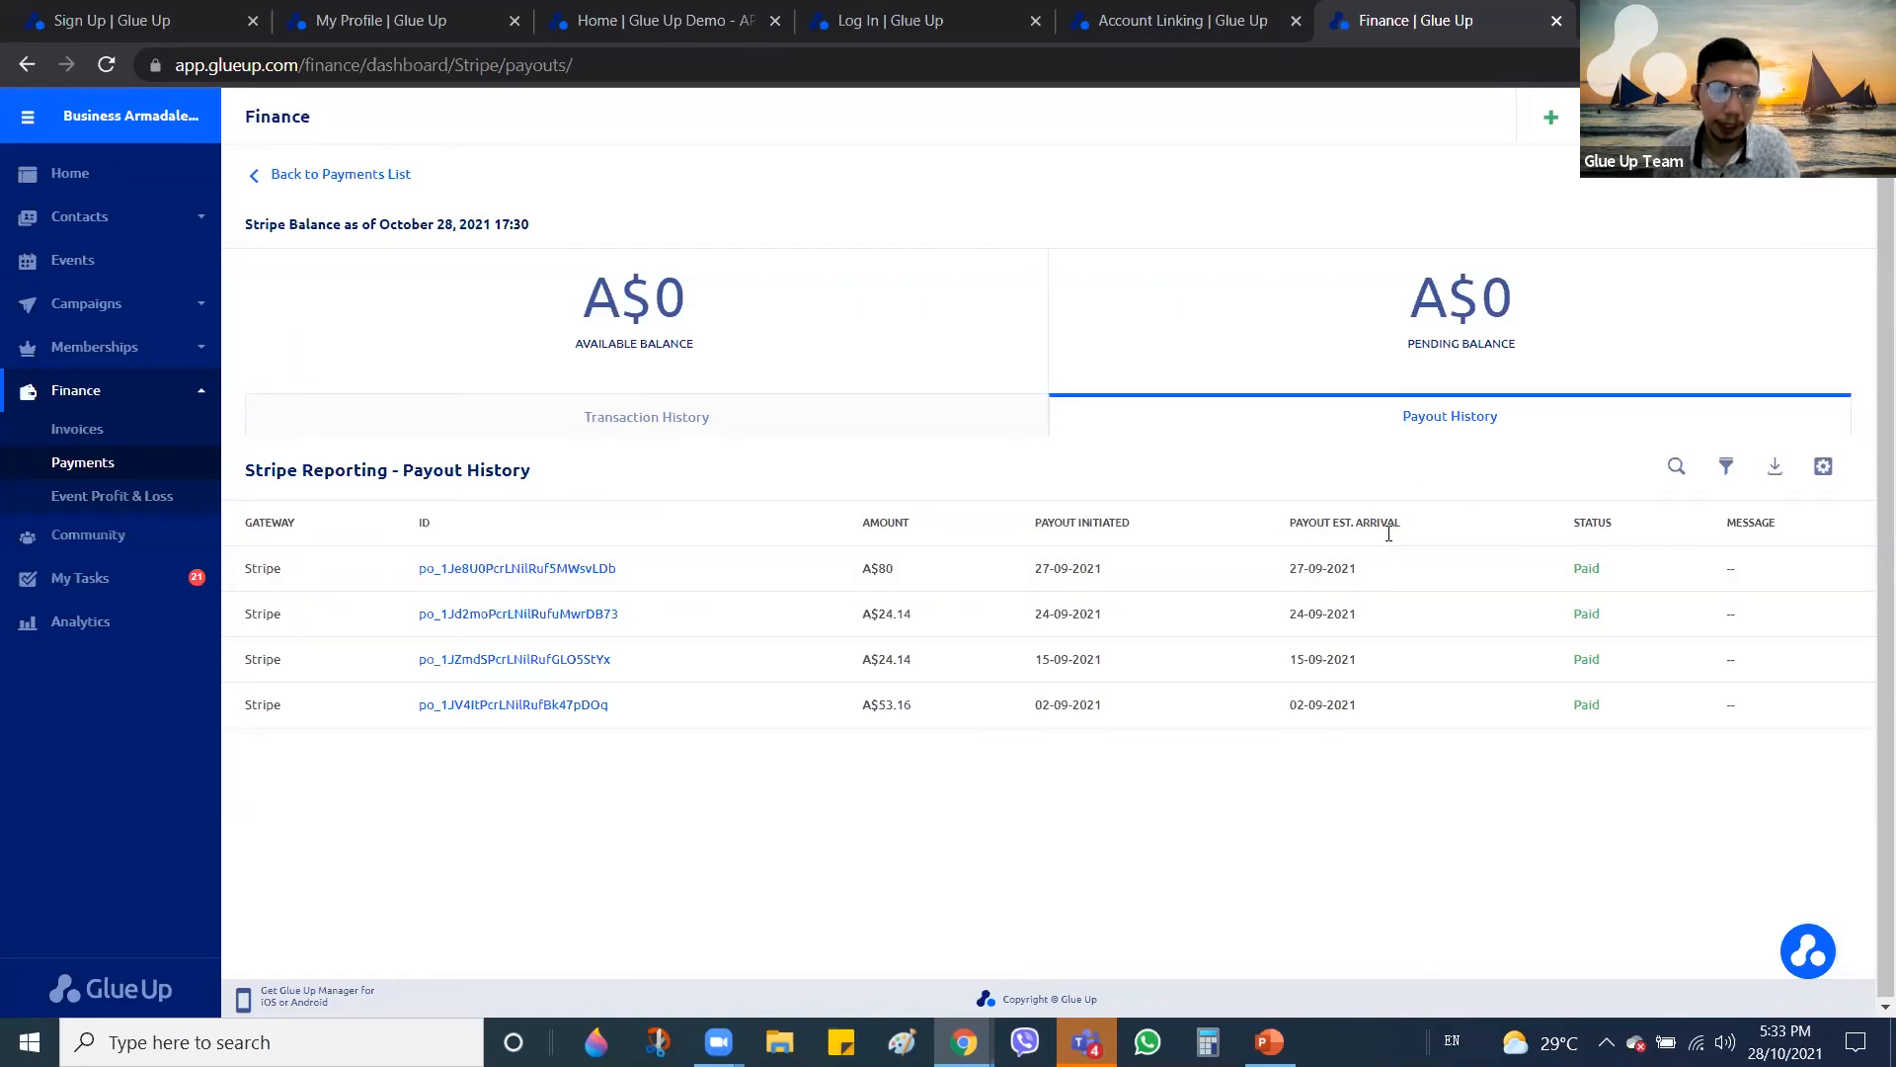
View the first payout's details and ID, show payout filters, then go back to Payments
click(526, 573)
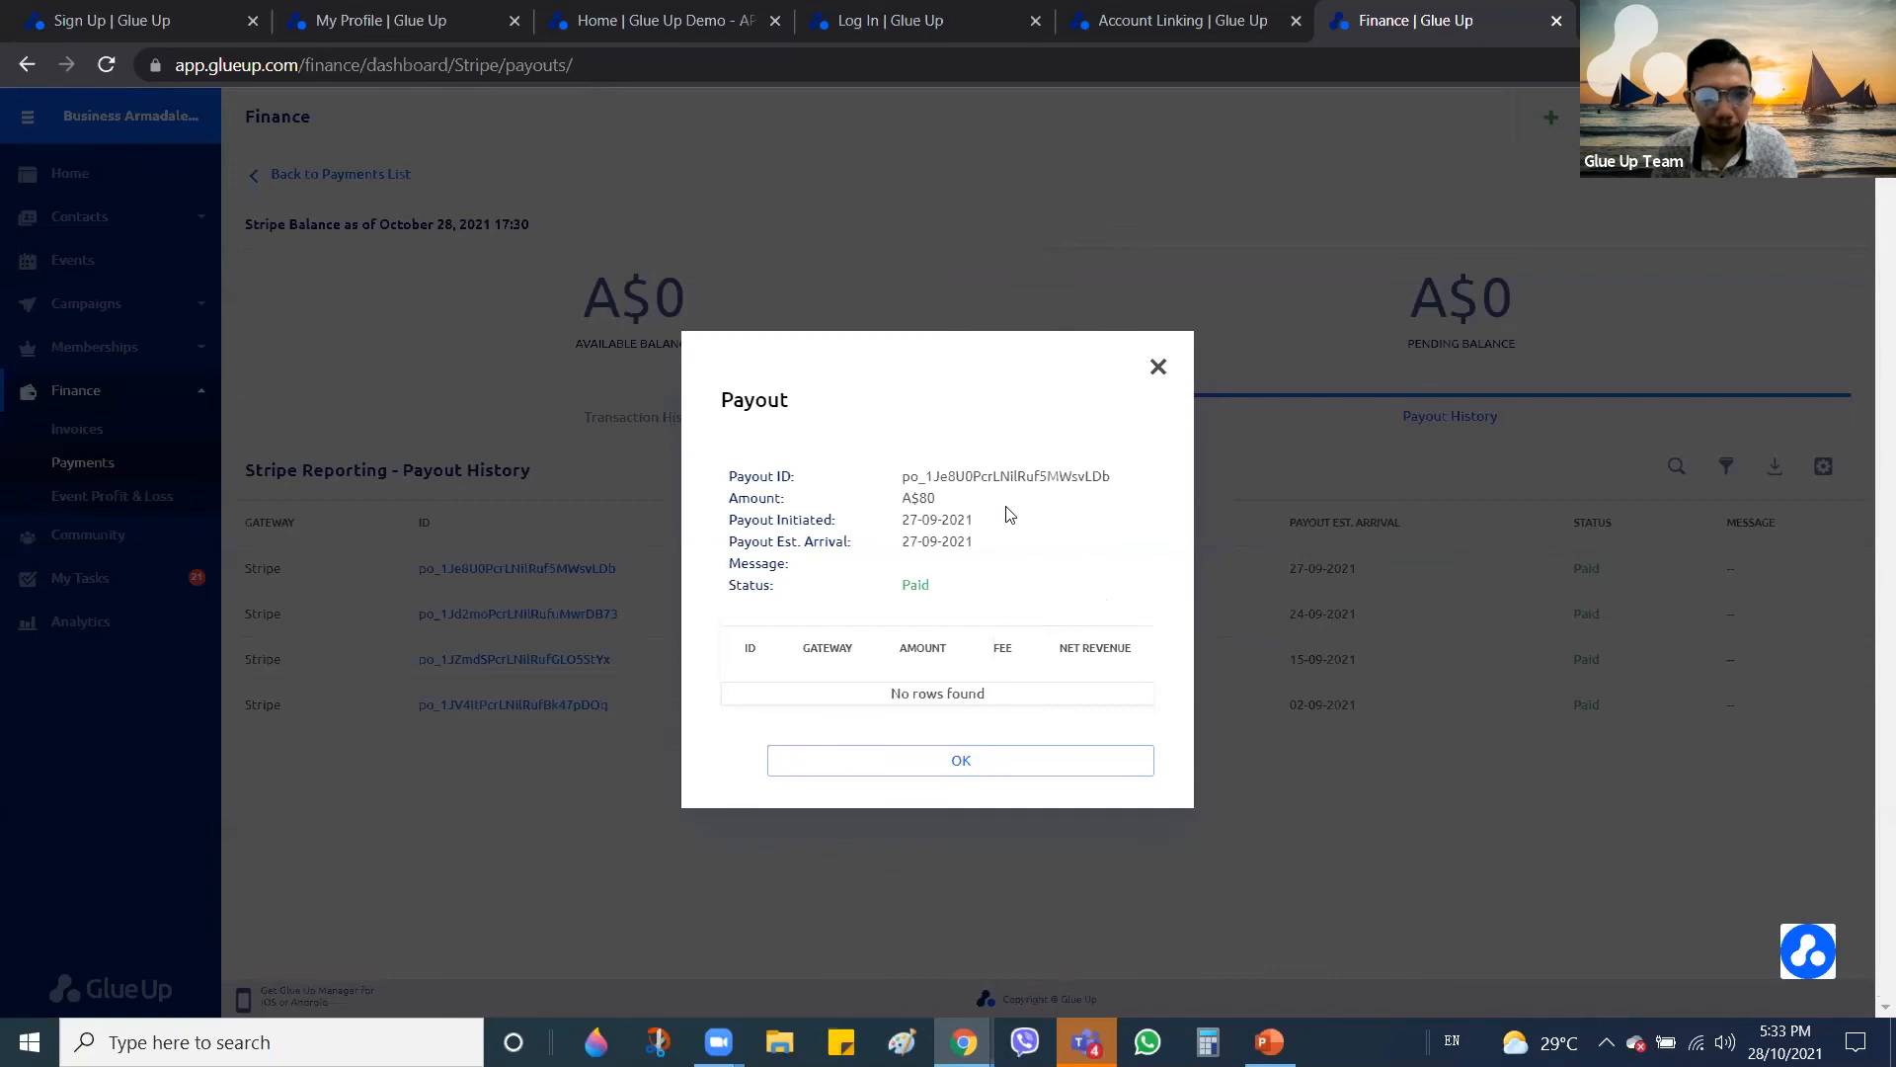
drag(898, 489, 1128, 488)
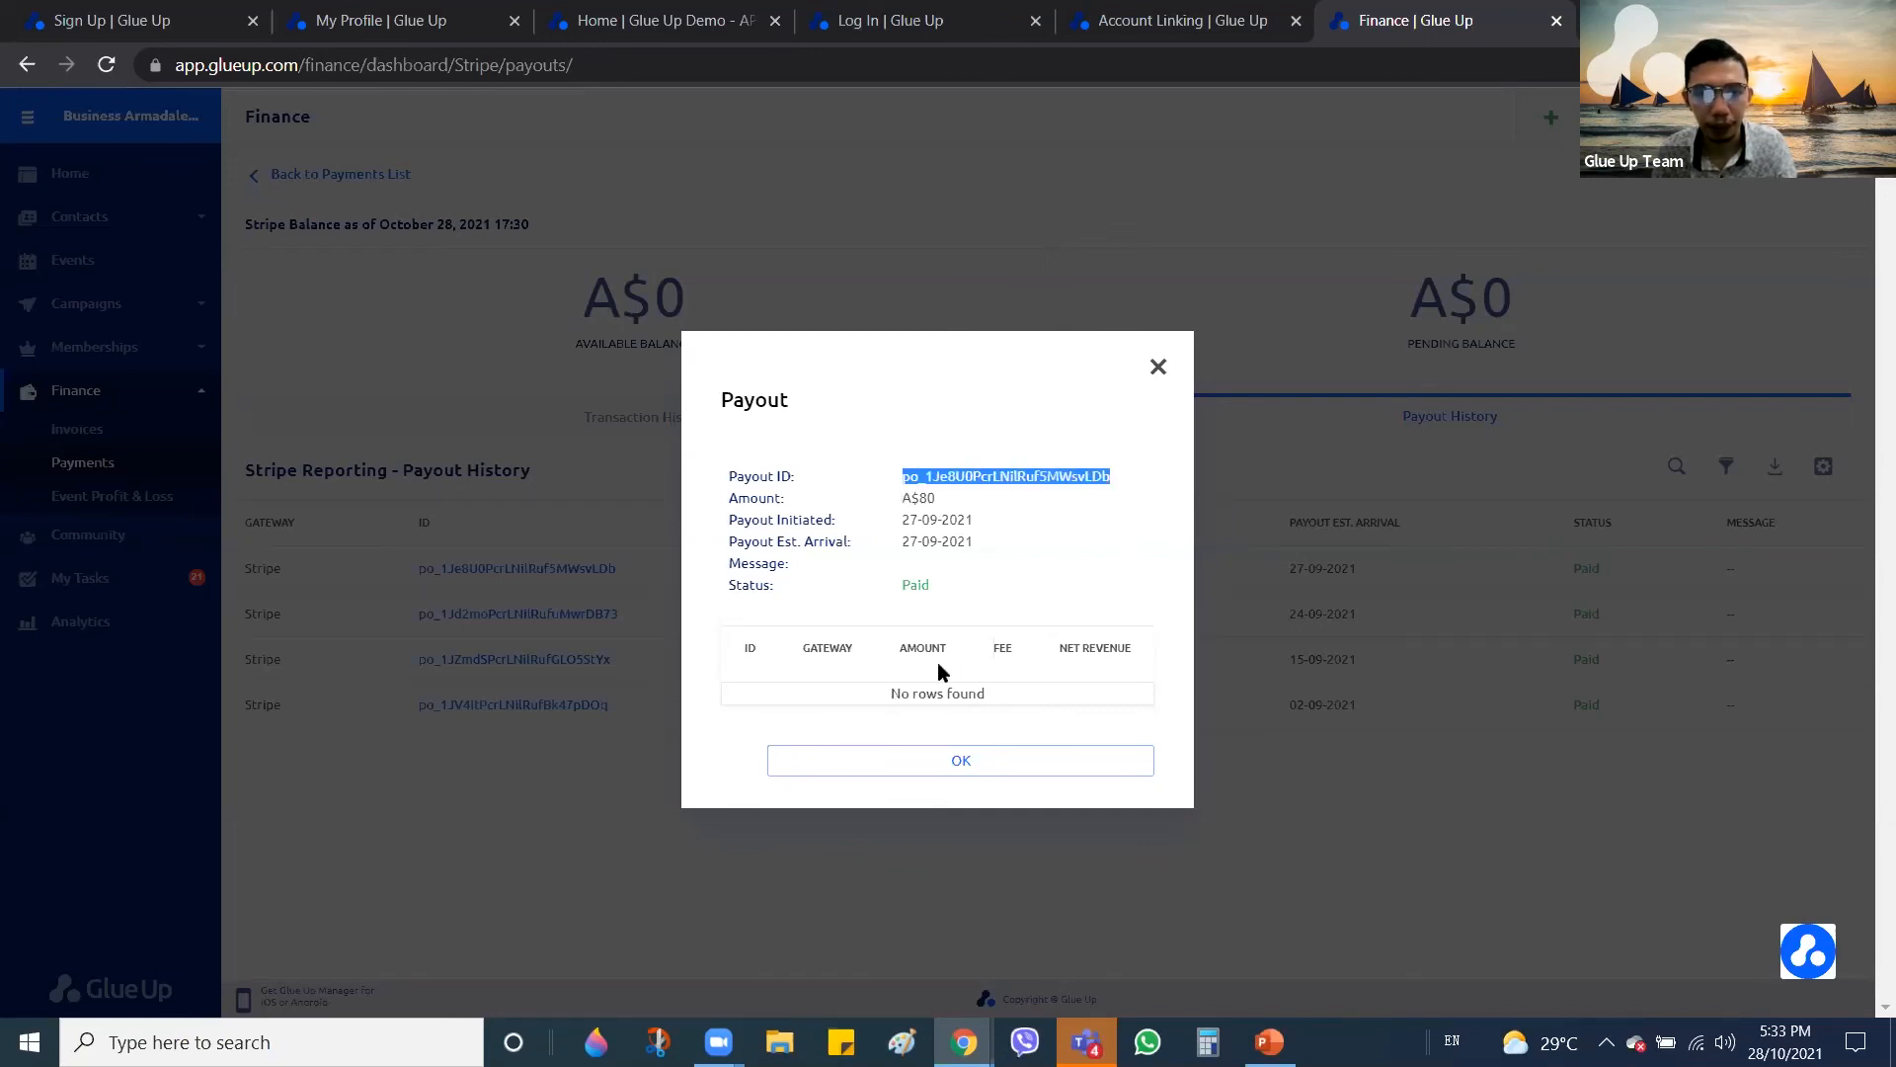
click(1159, 368)
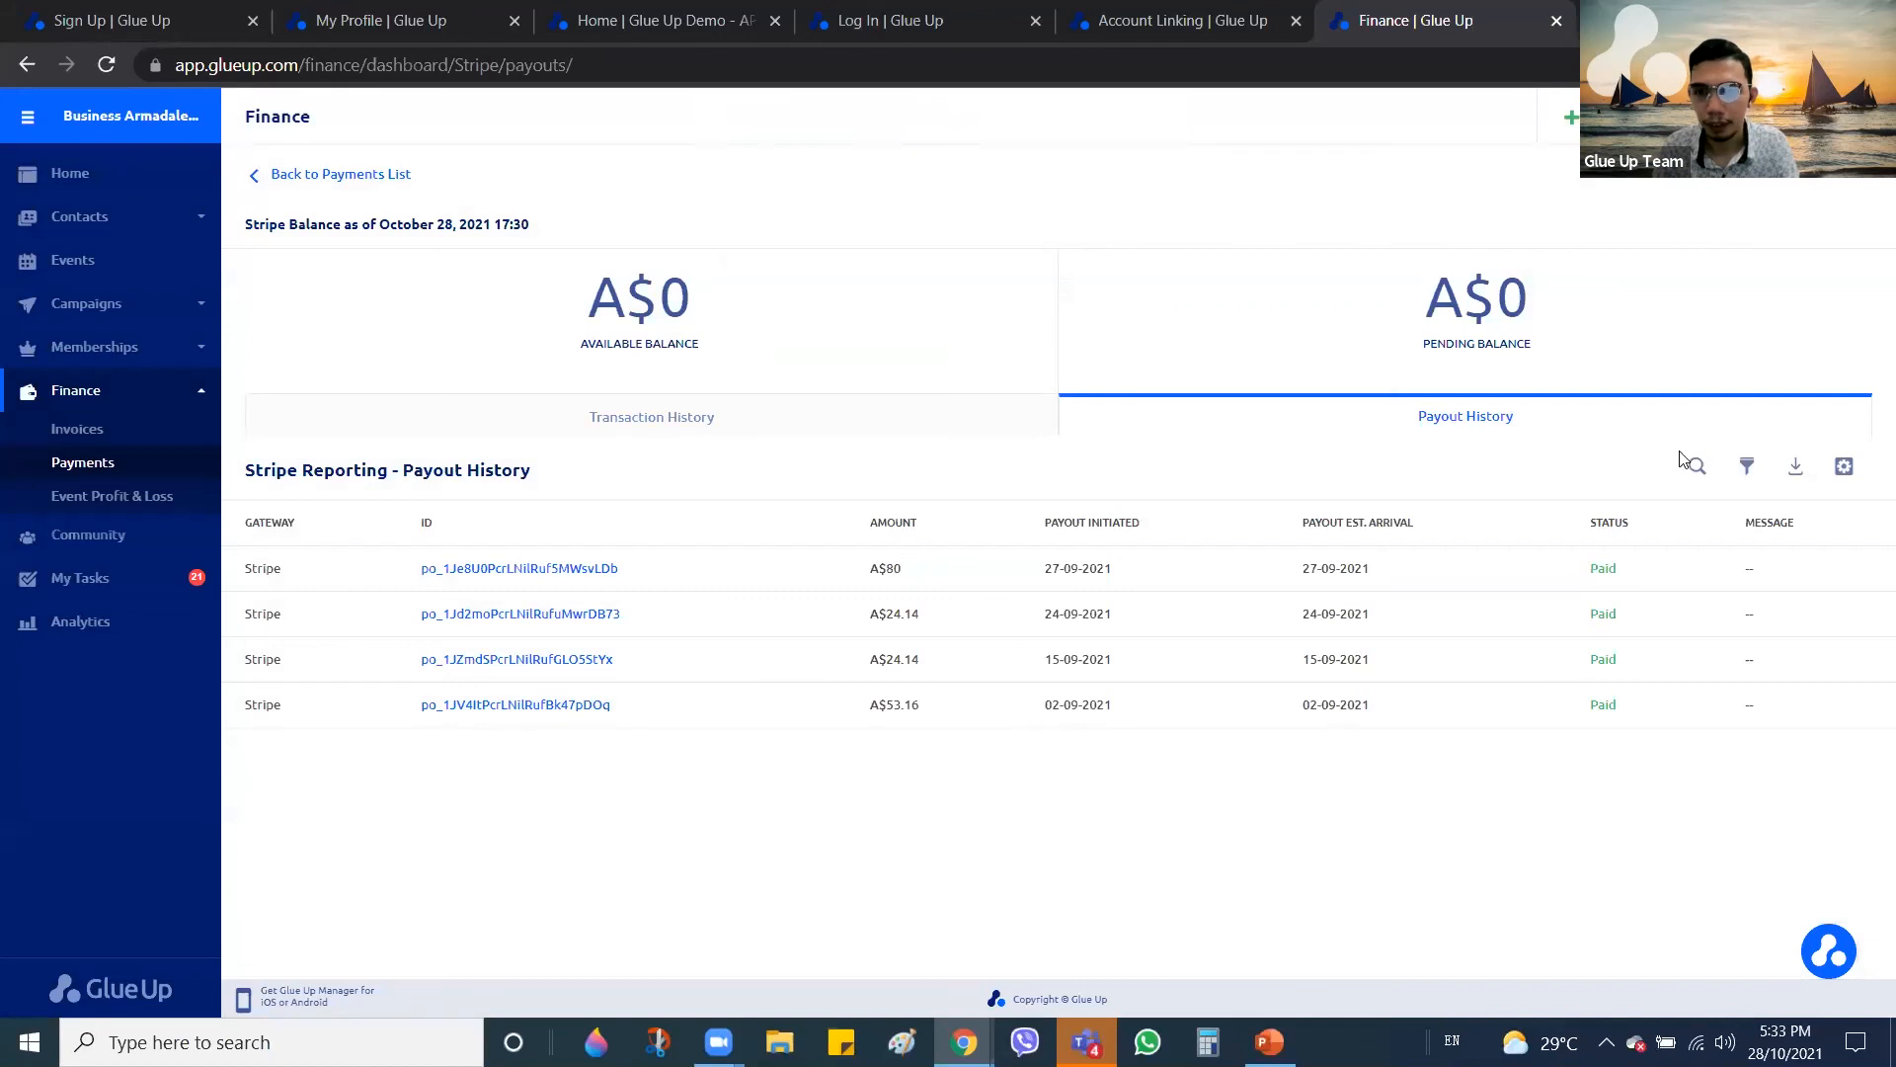
click(1746, 478)
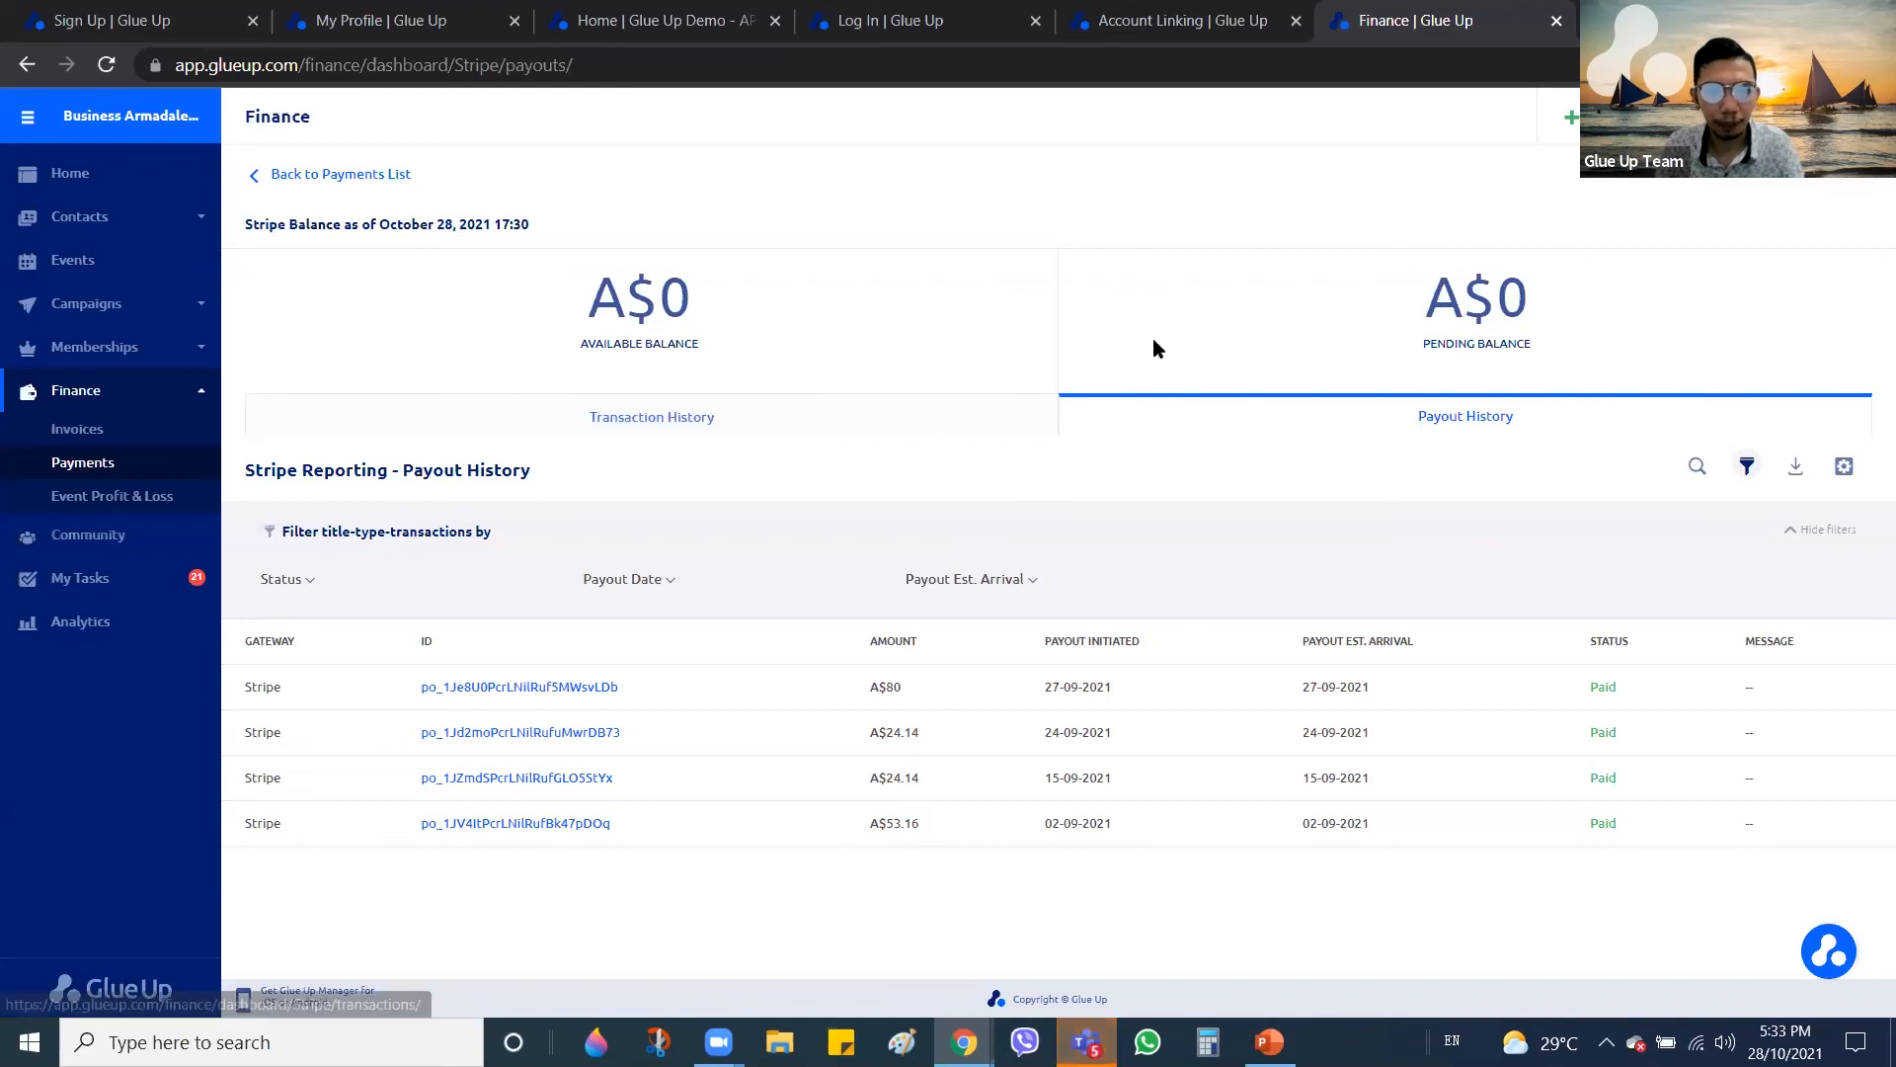
click(85, 462)
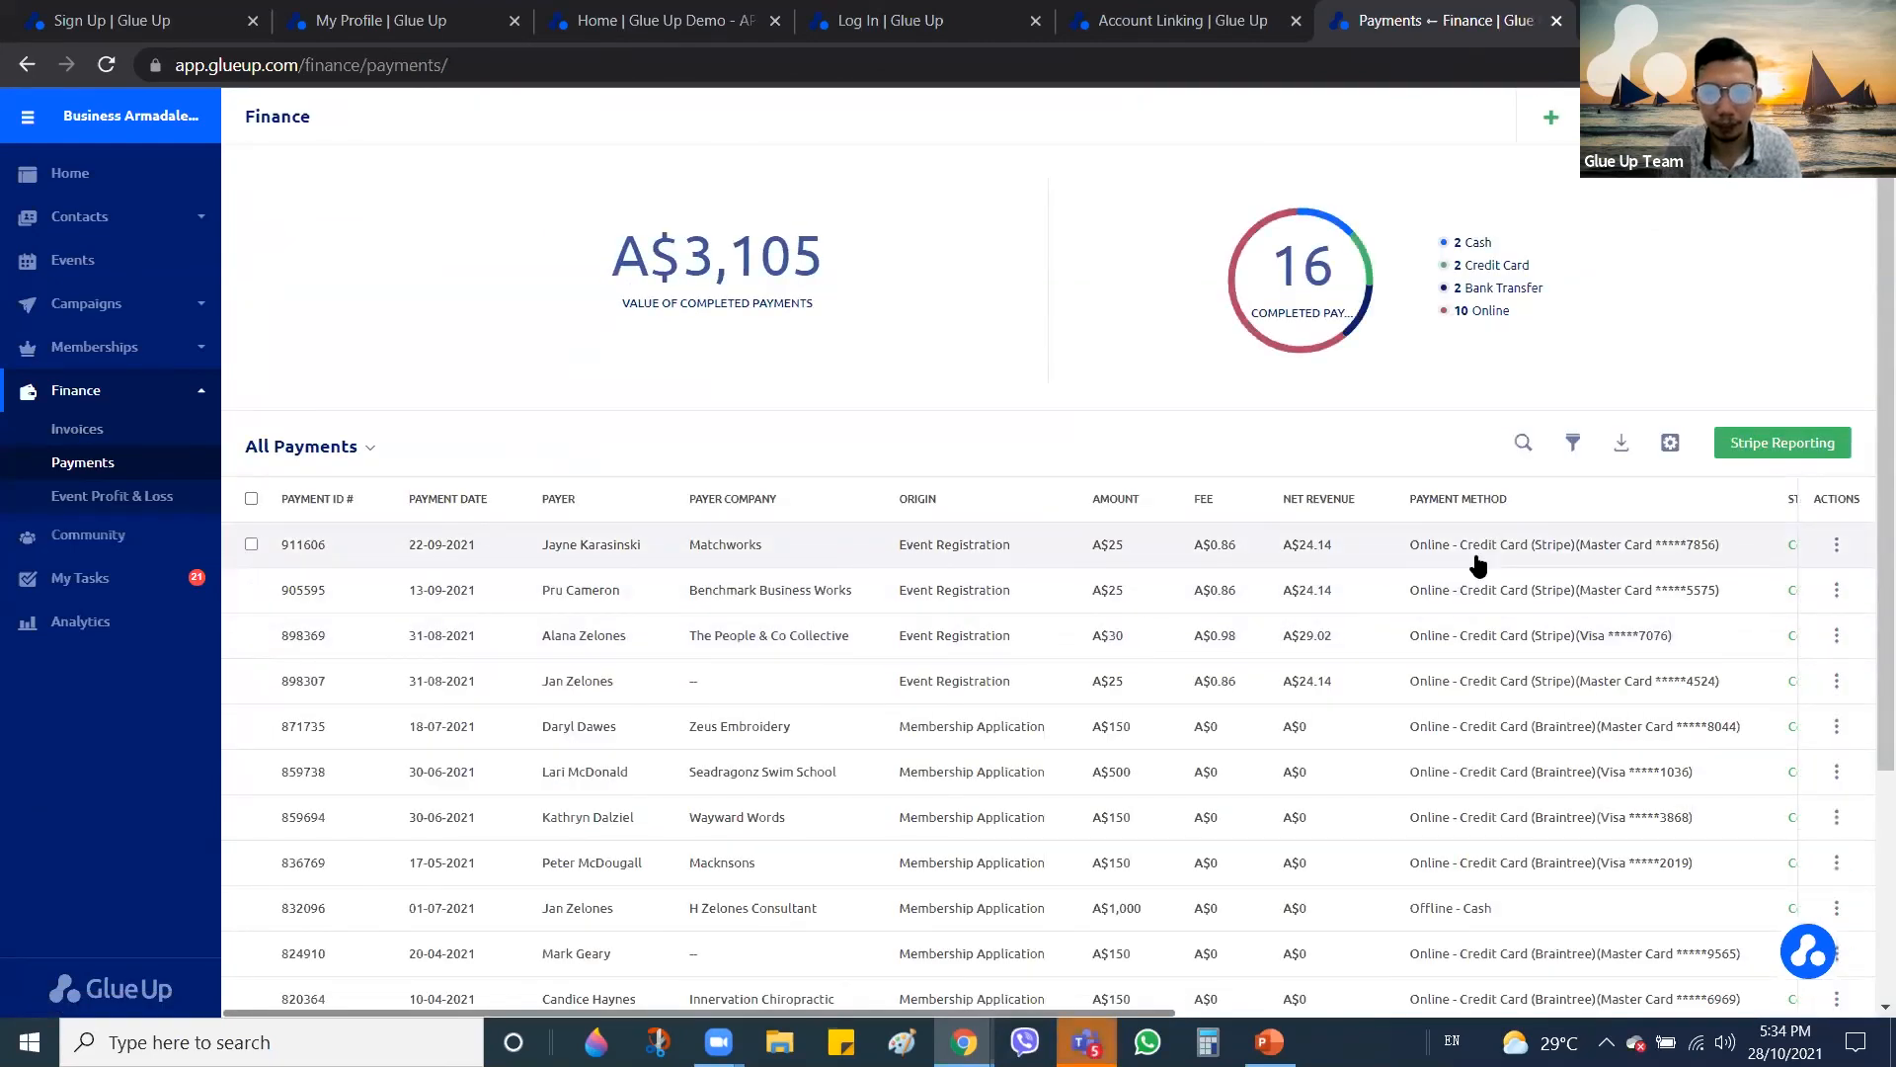
scroll(1478, 565, right, 5)
scroll(1478, 565, right, 3)
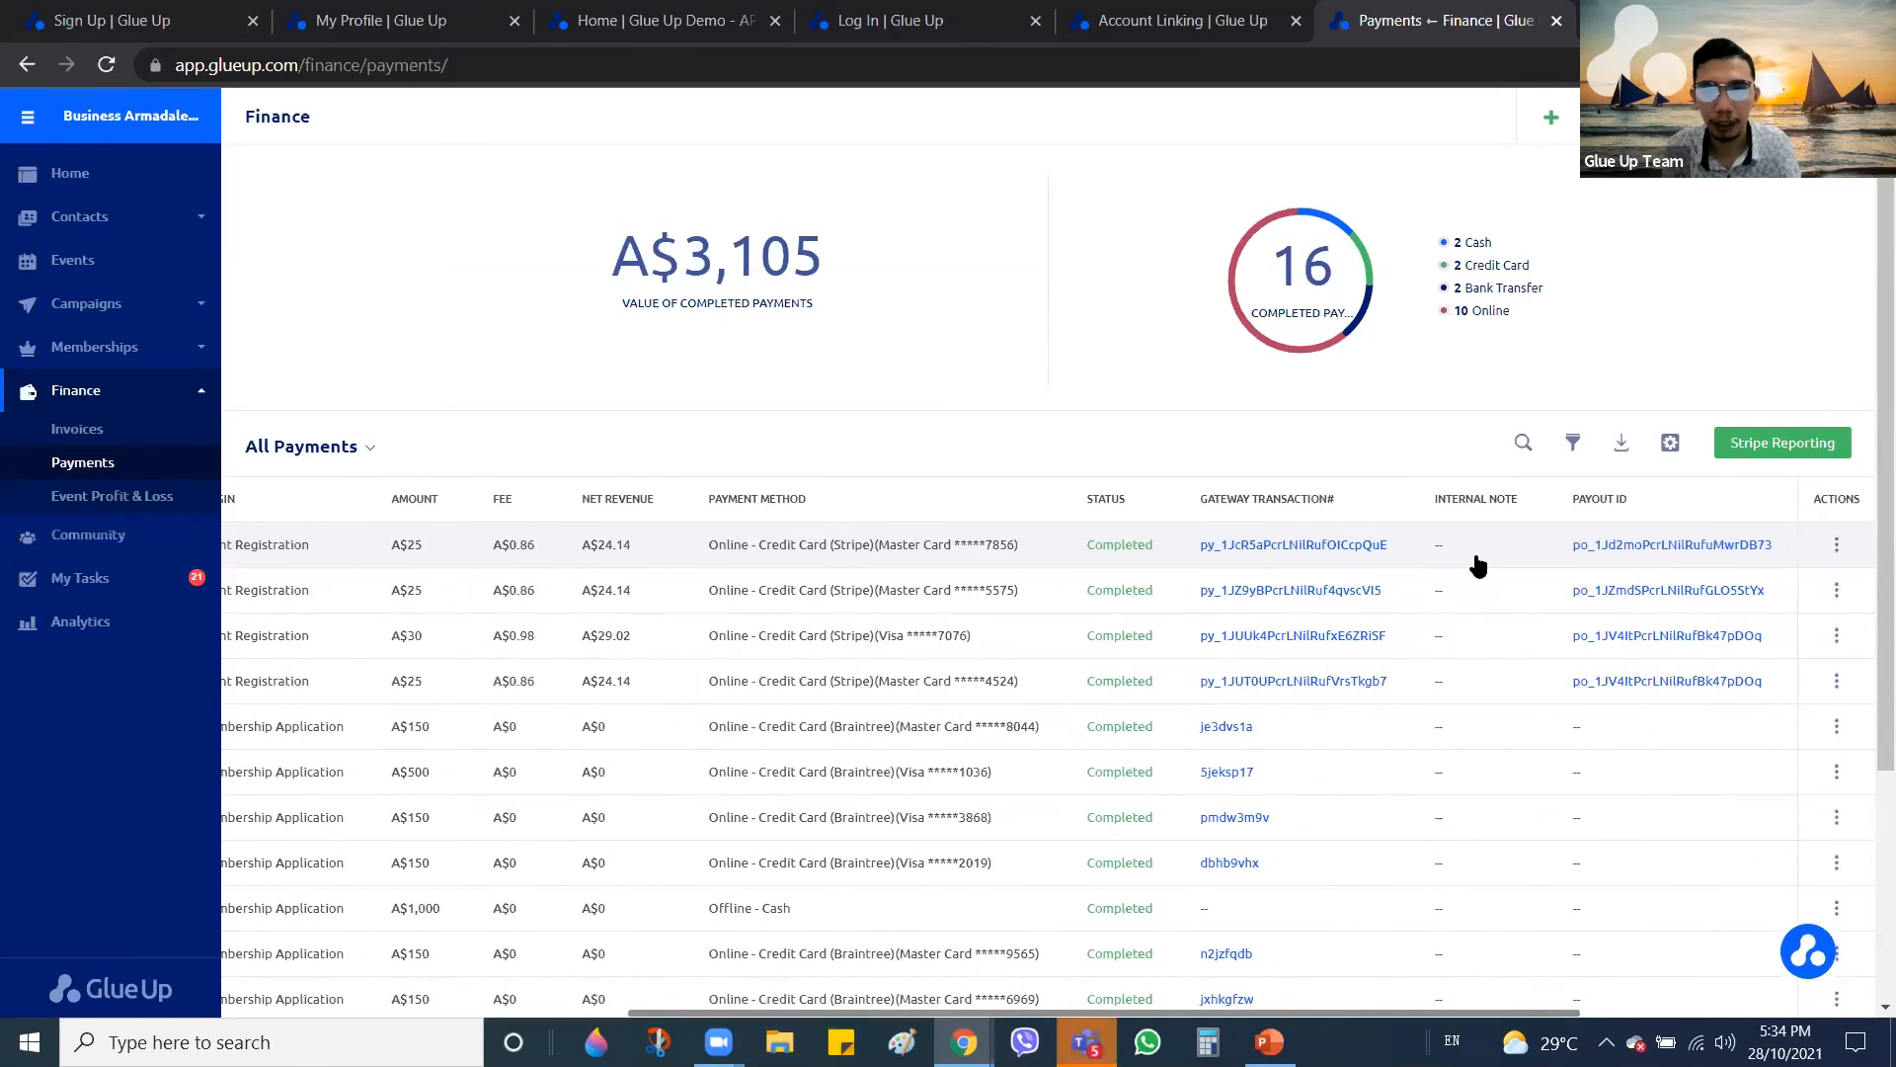
click(1300, 546)
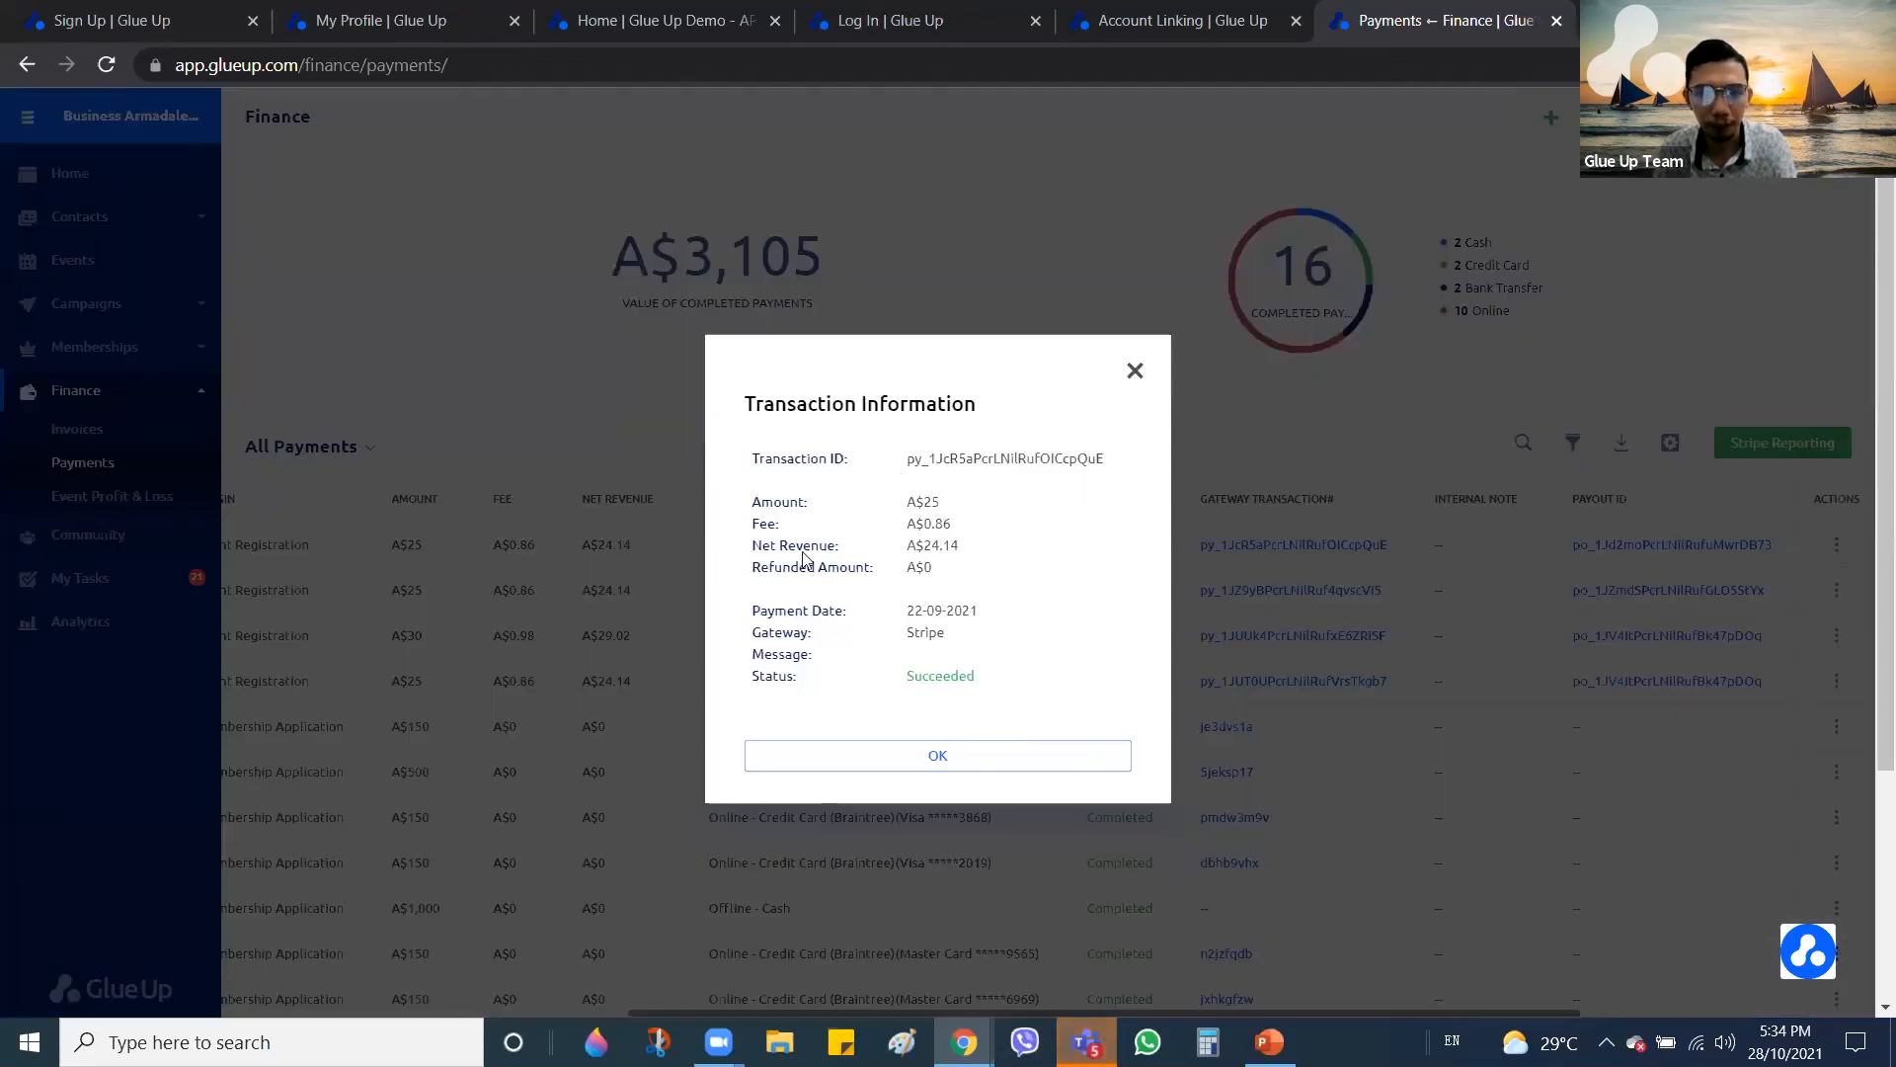
drag(1008, 691, 954, 662)
click(1052, 515)
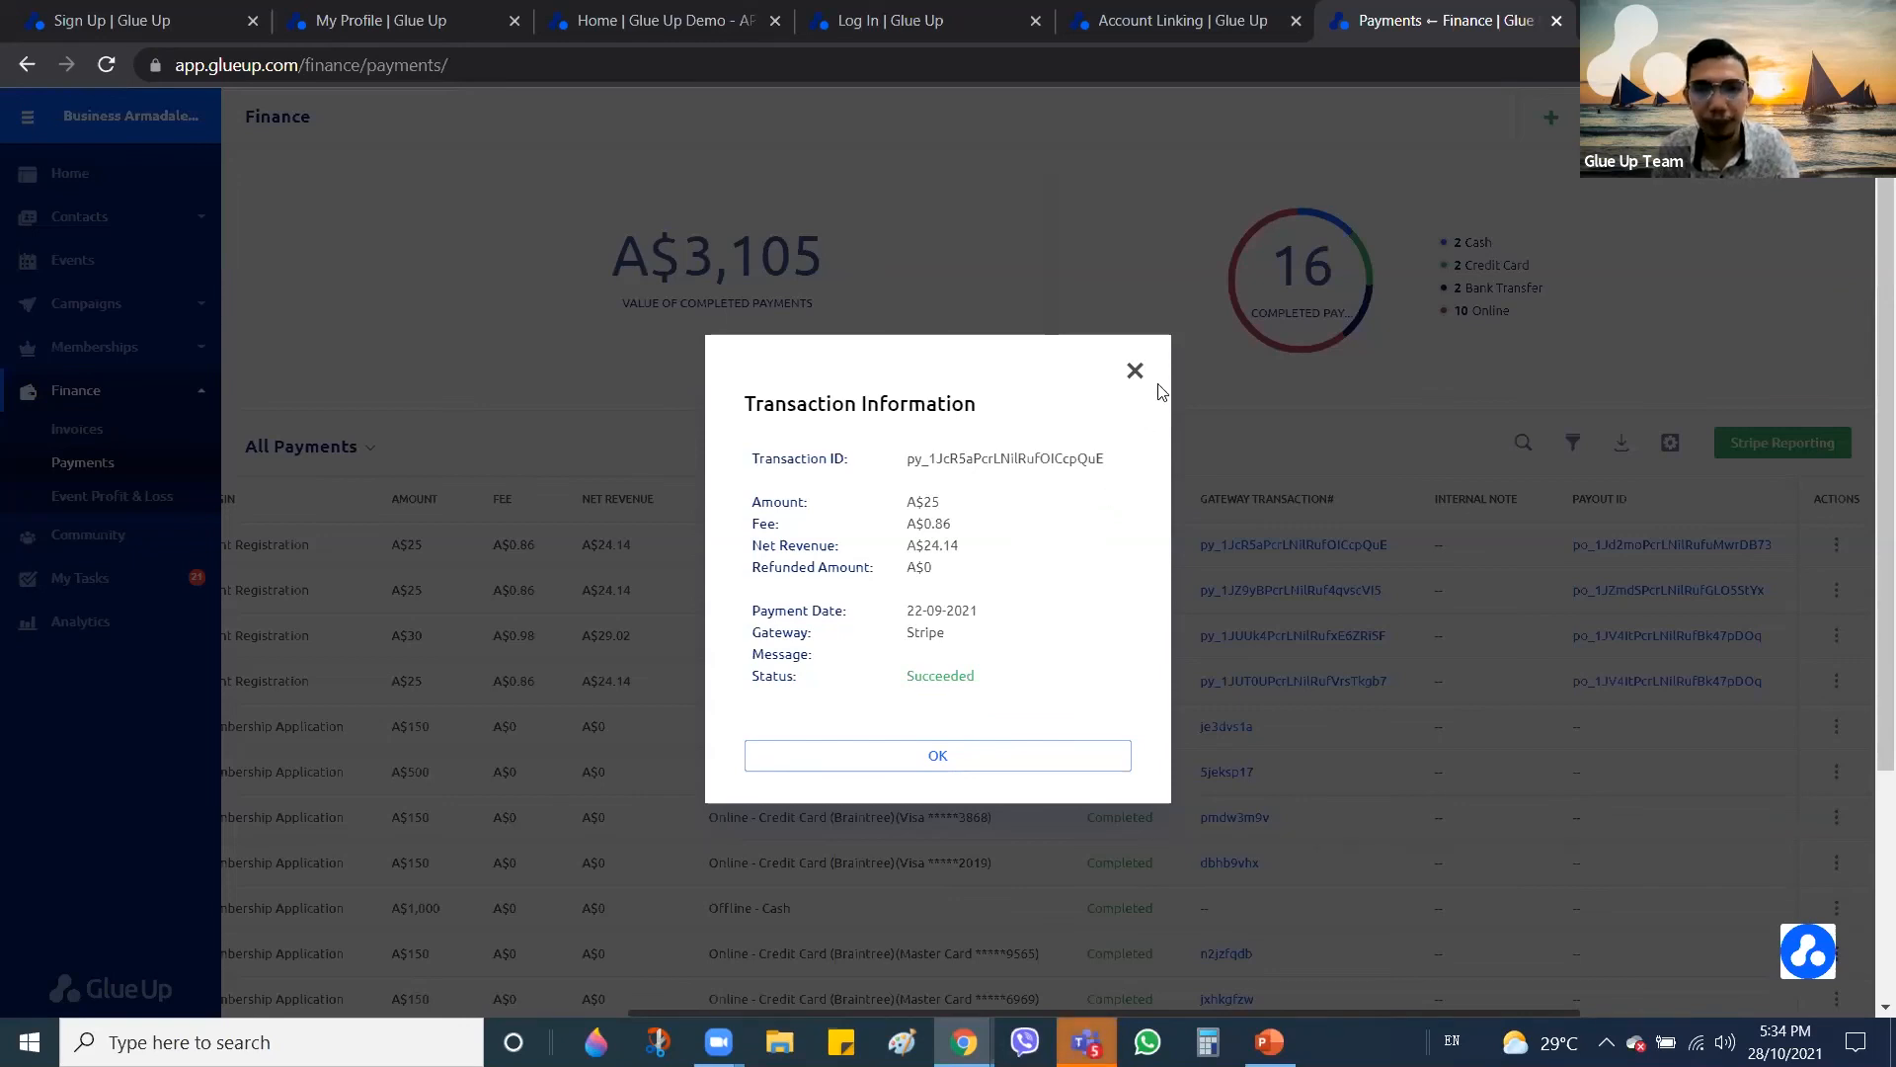
click(1592, 504)
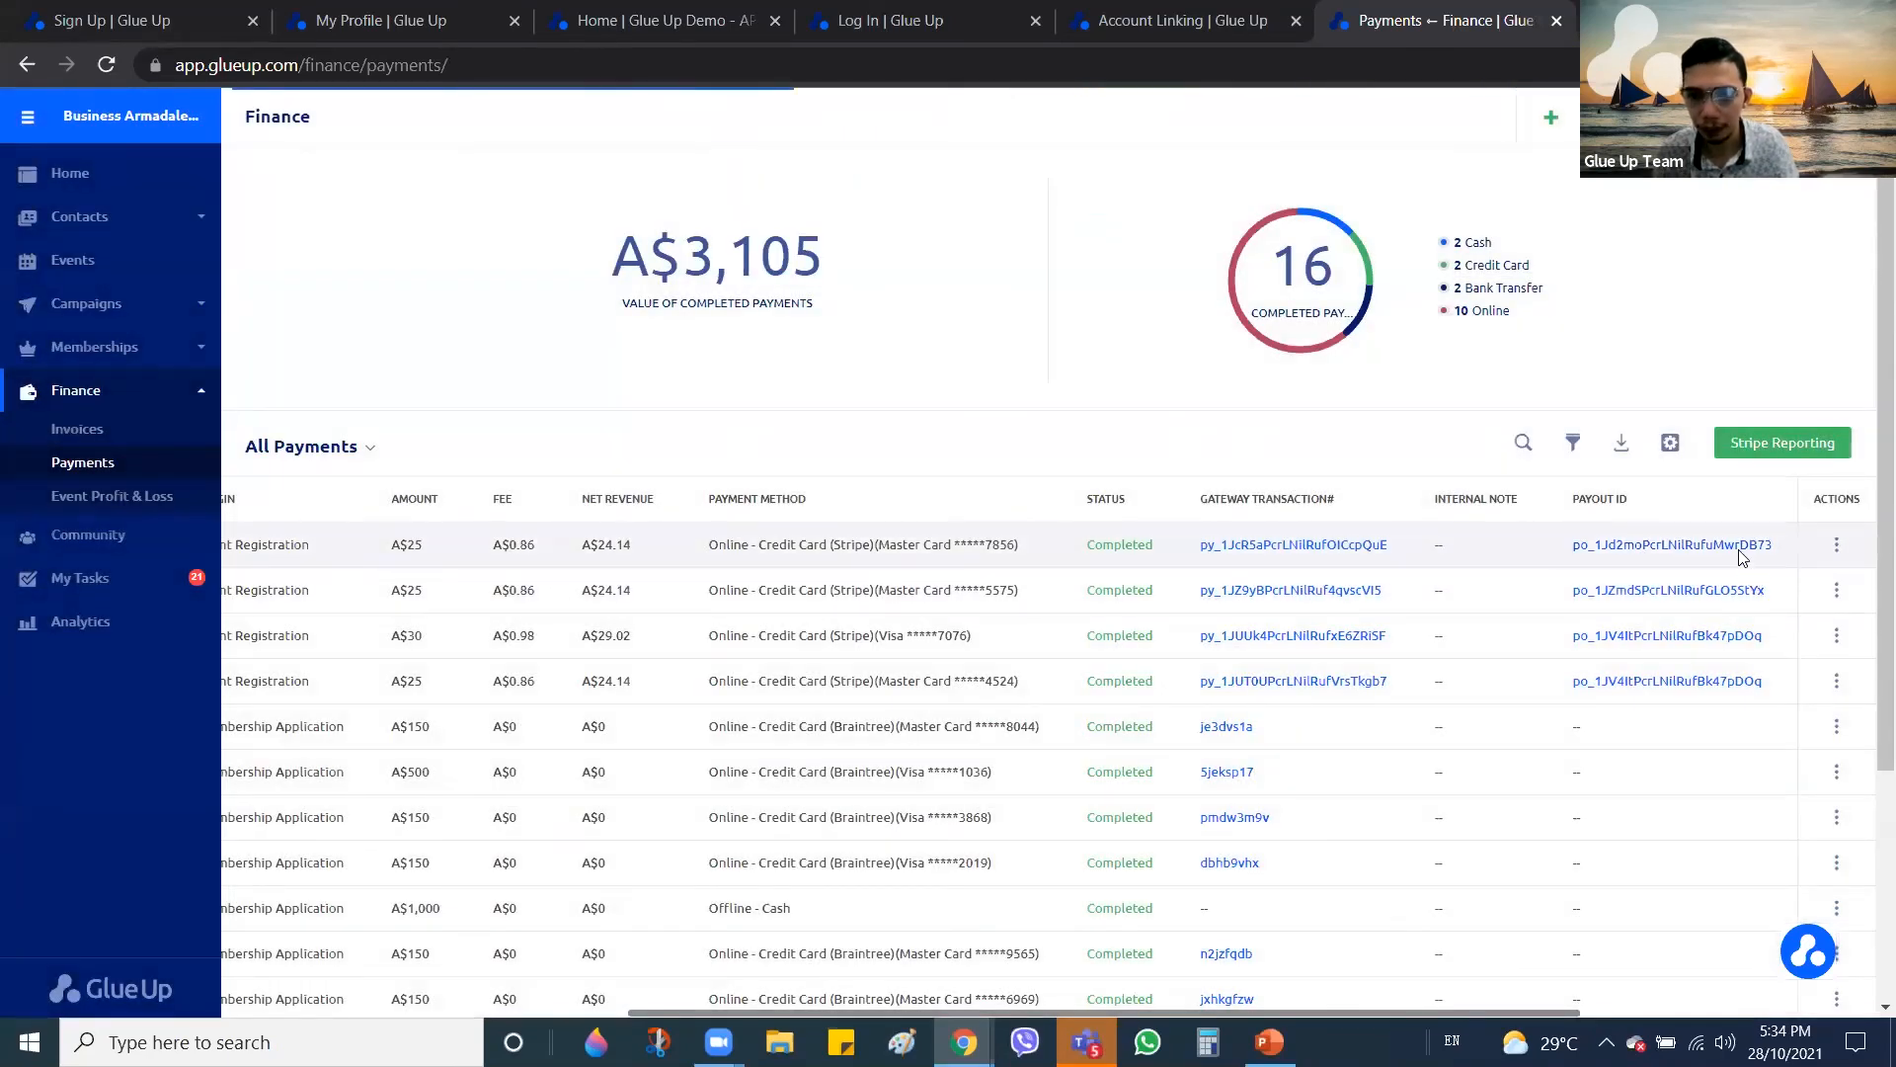
click(1743, 549)
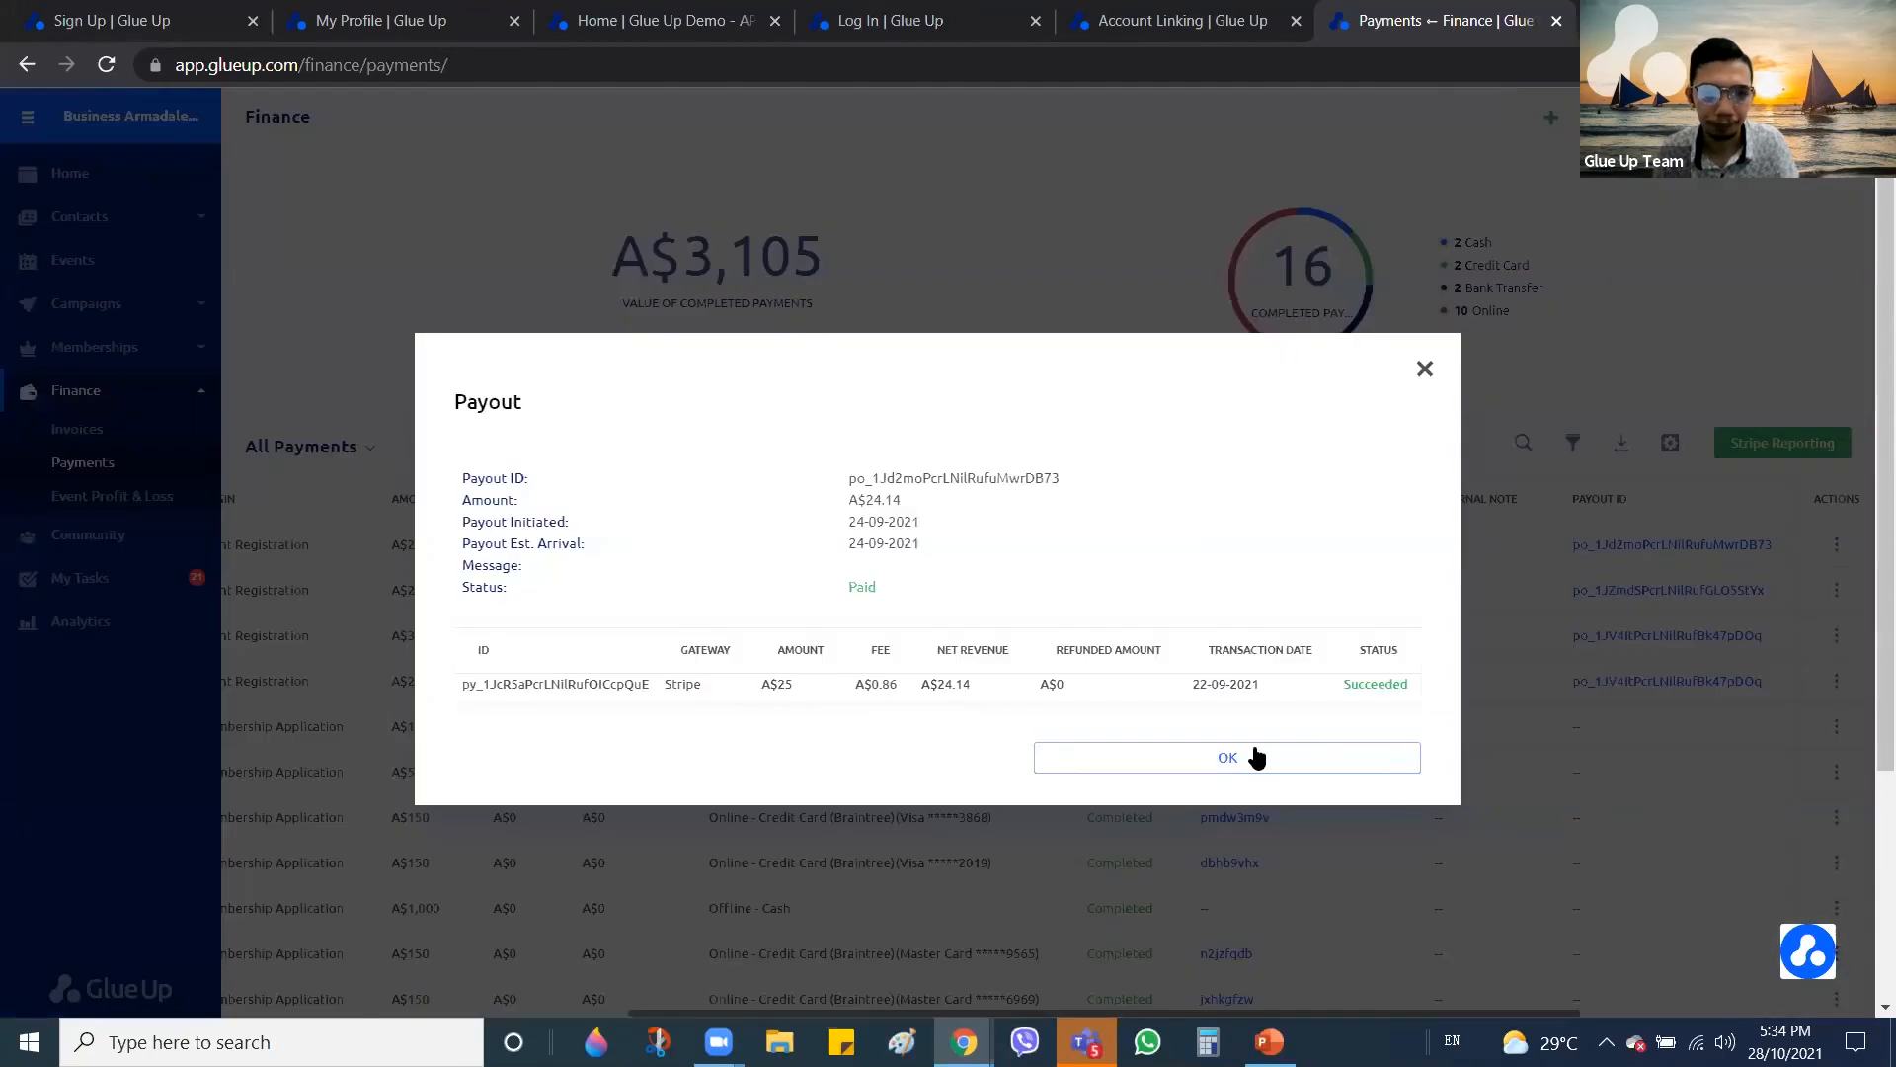
drag(1417, 690, 459, 652)
click(1194, 603)
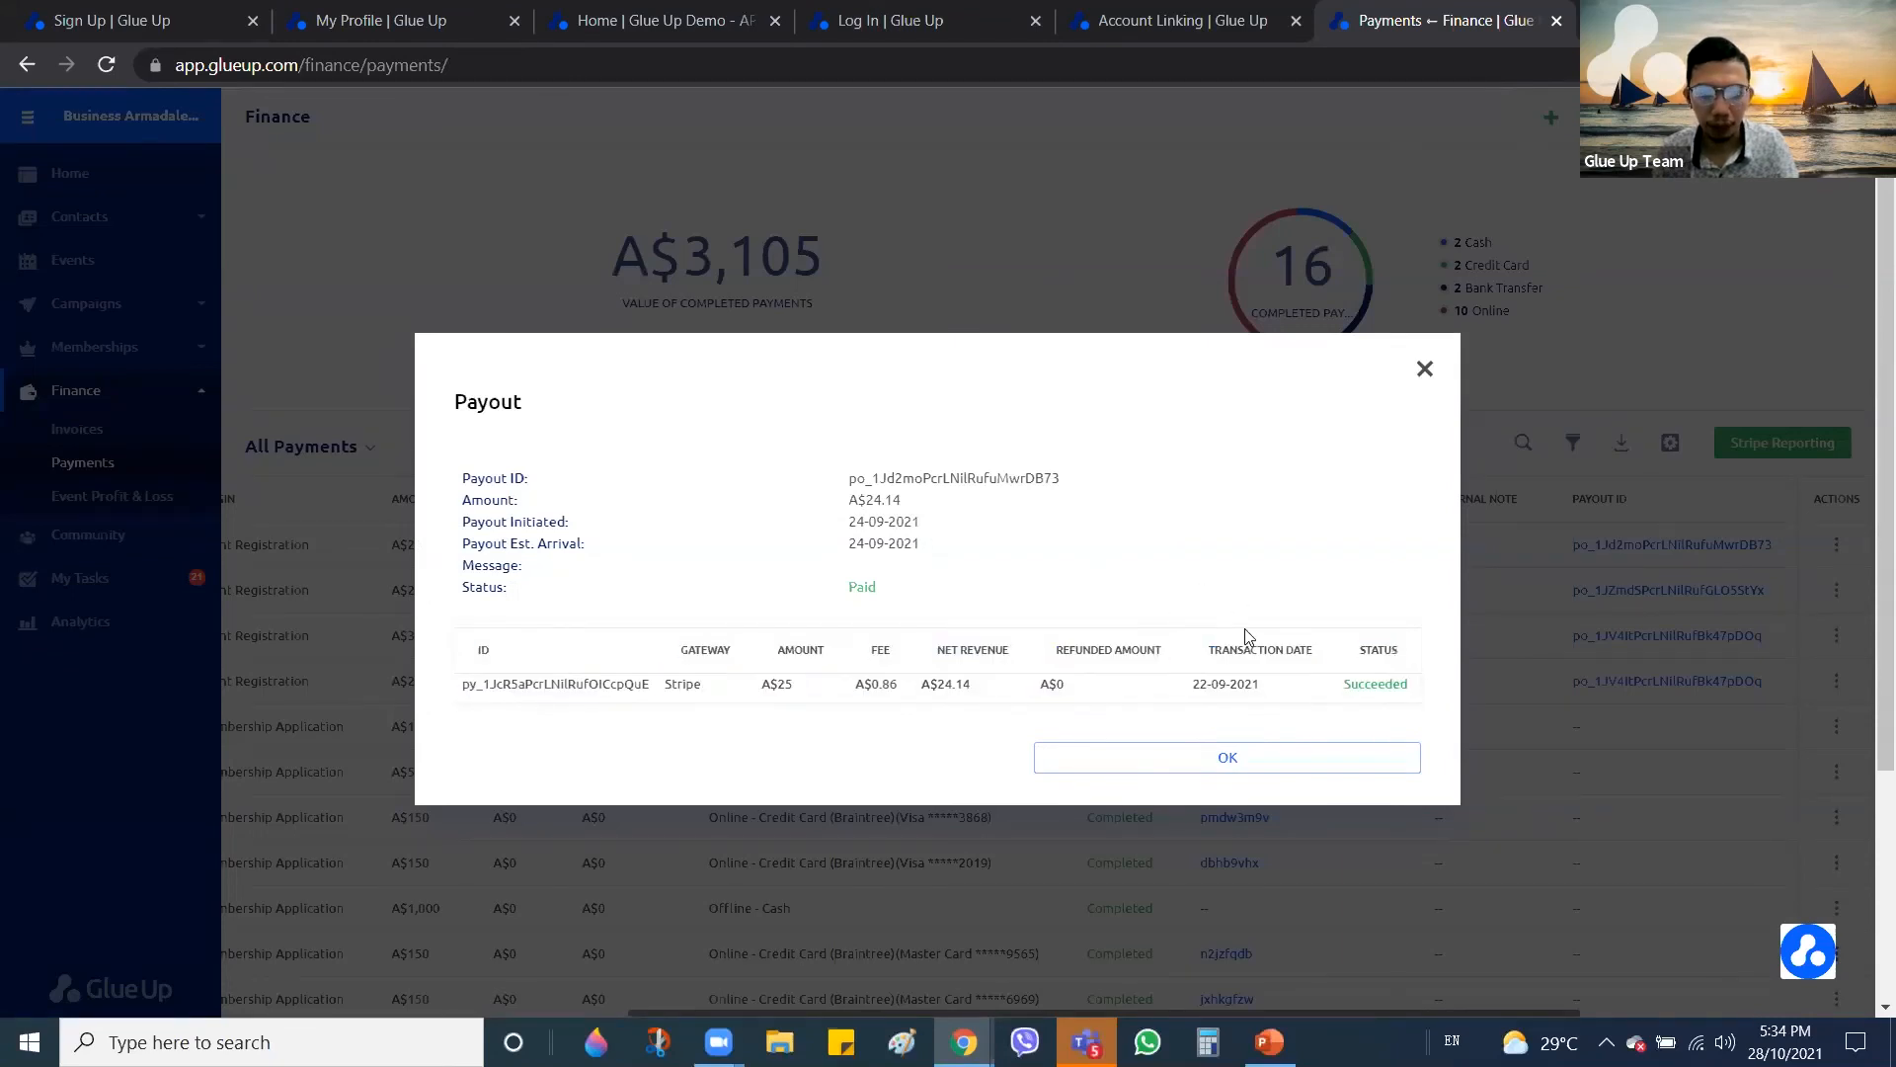
click(1658, 775)
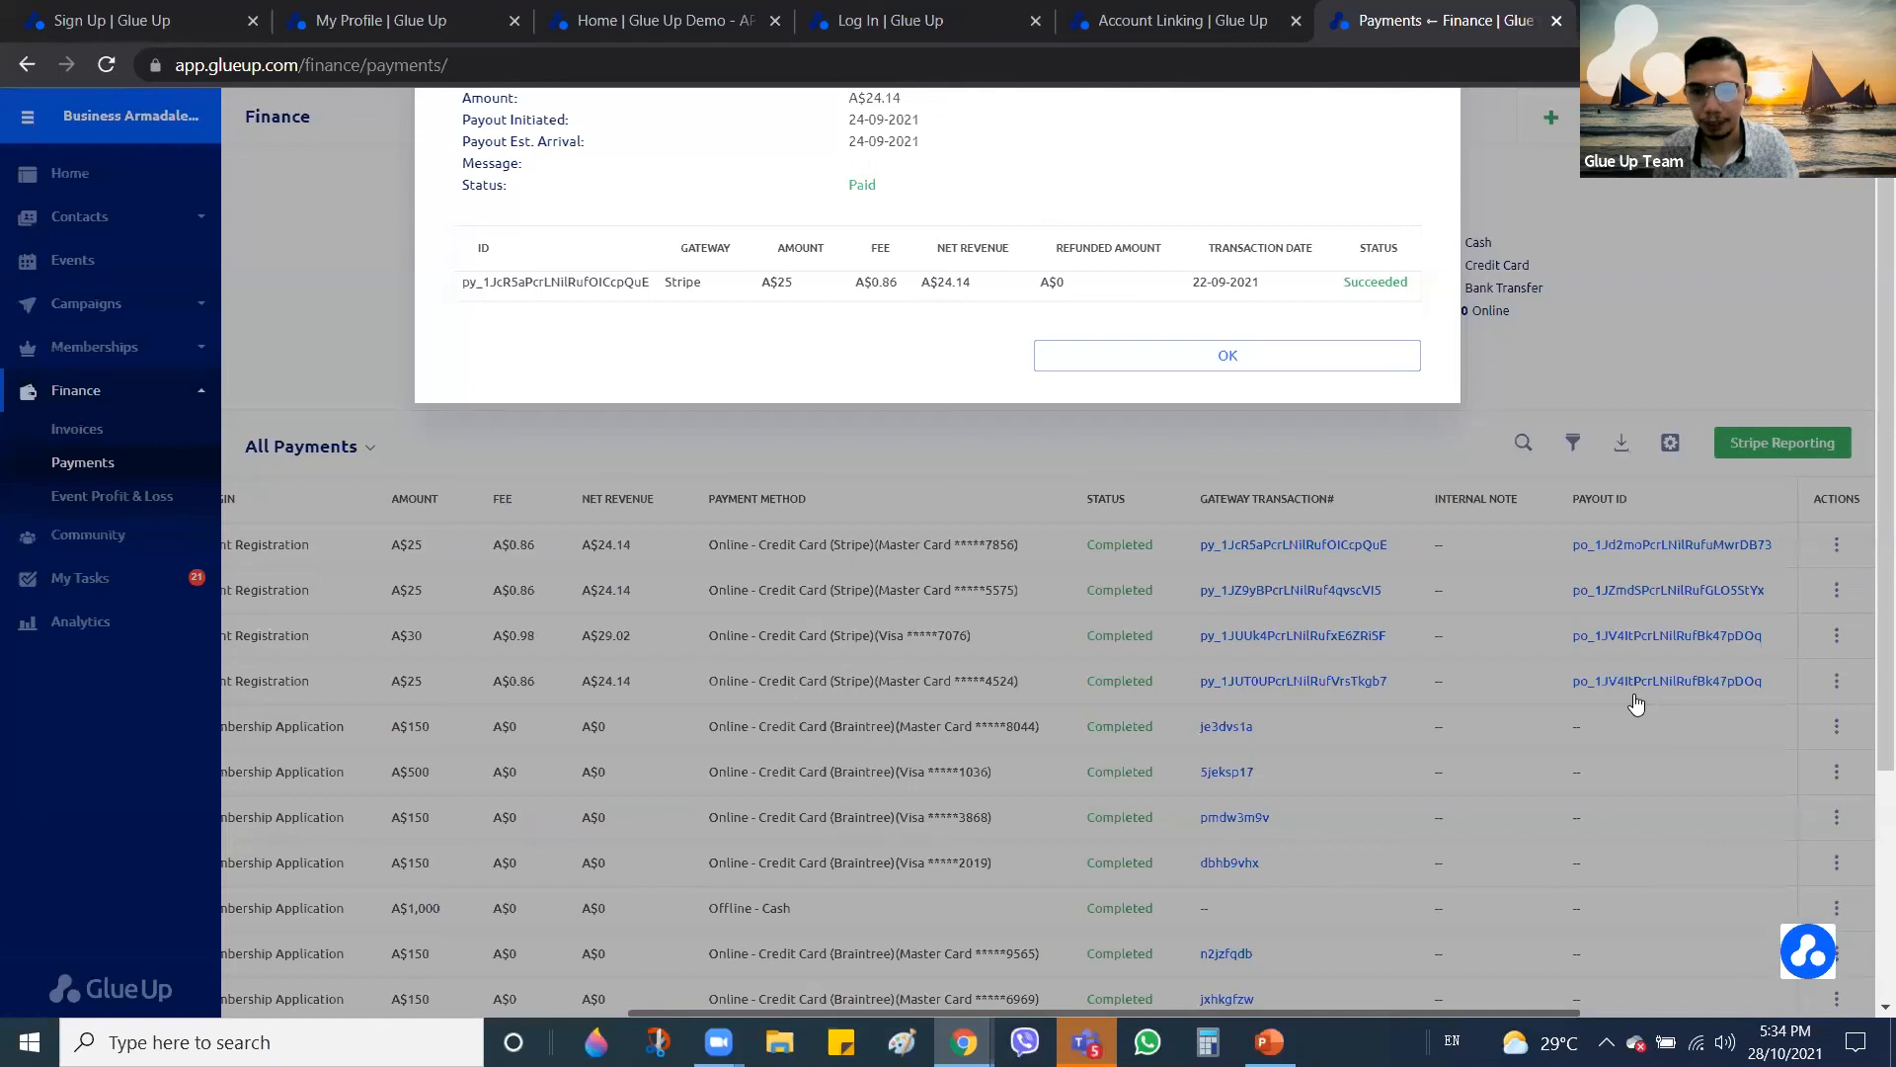
scroll(1012, 433, down, 2)
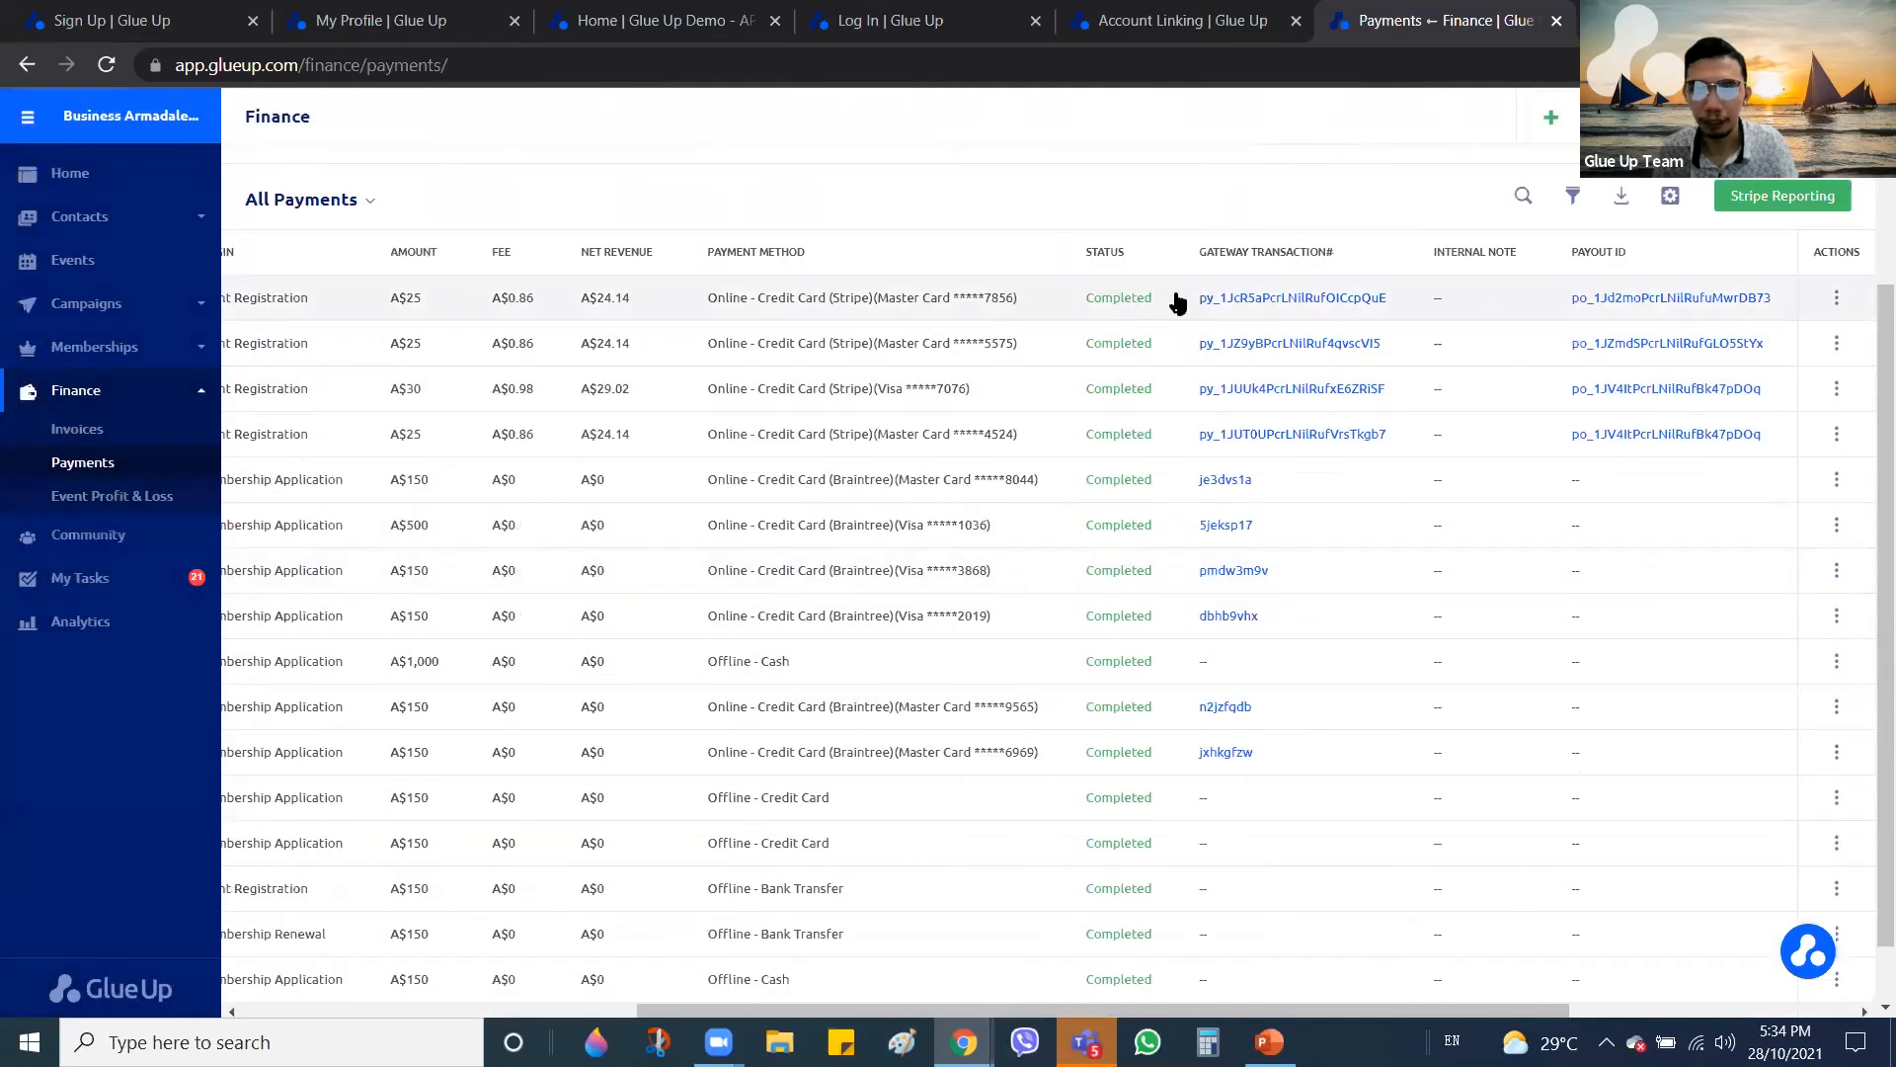
scroll(1702, 511, up, 2)
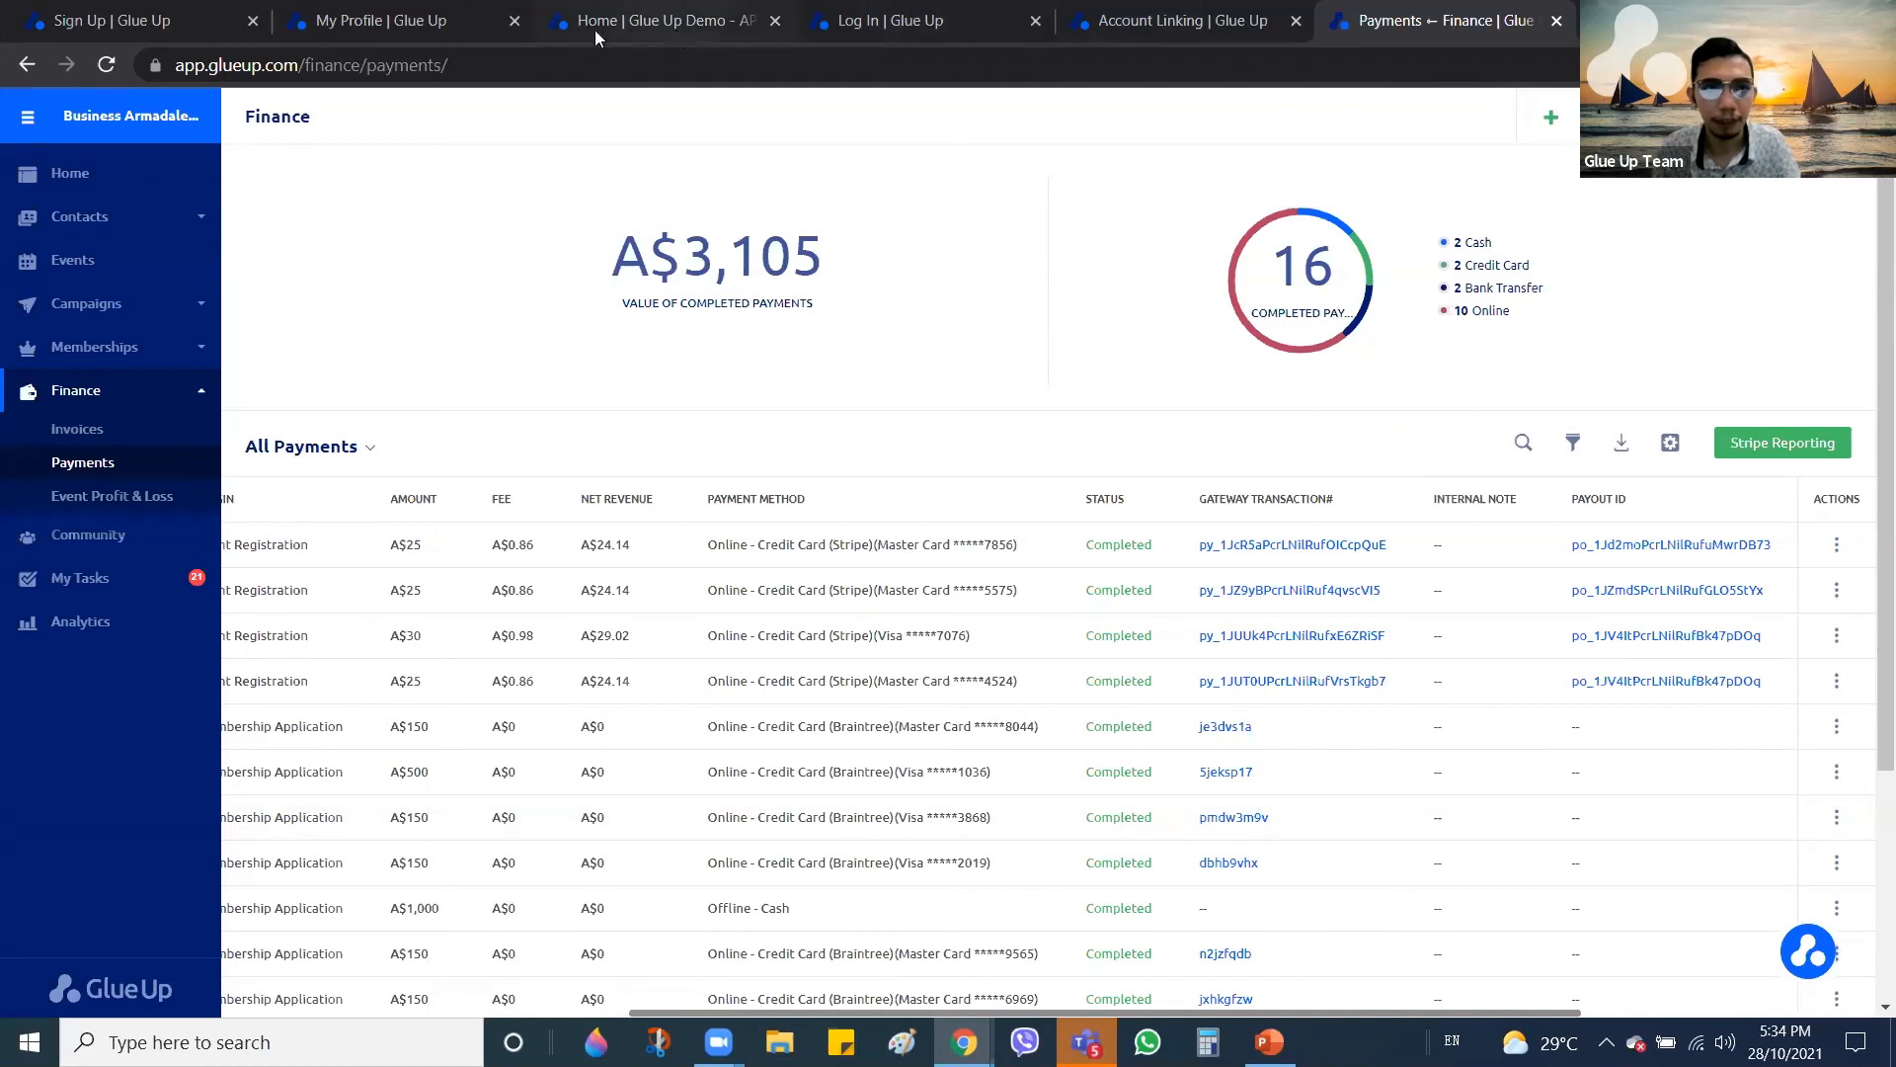
Switch to the 'Sign Up | Glue Up' browser tab showing the Create your account page
click(138, 20)
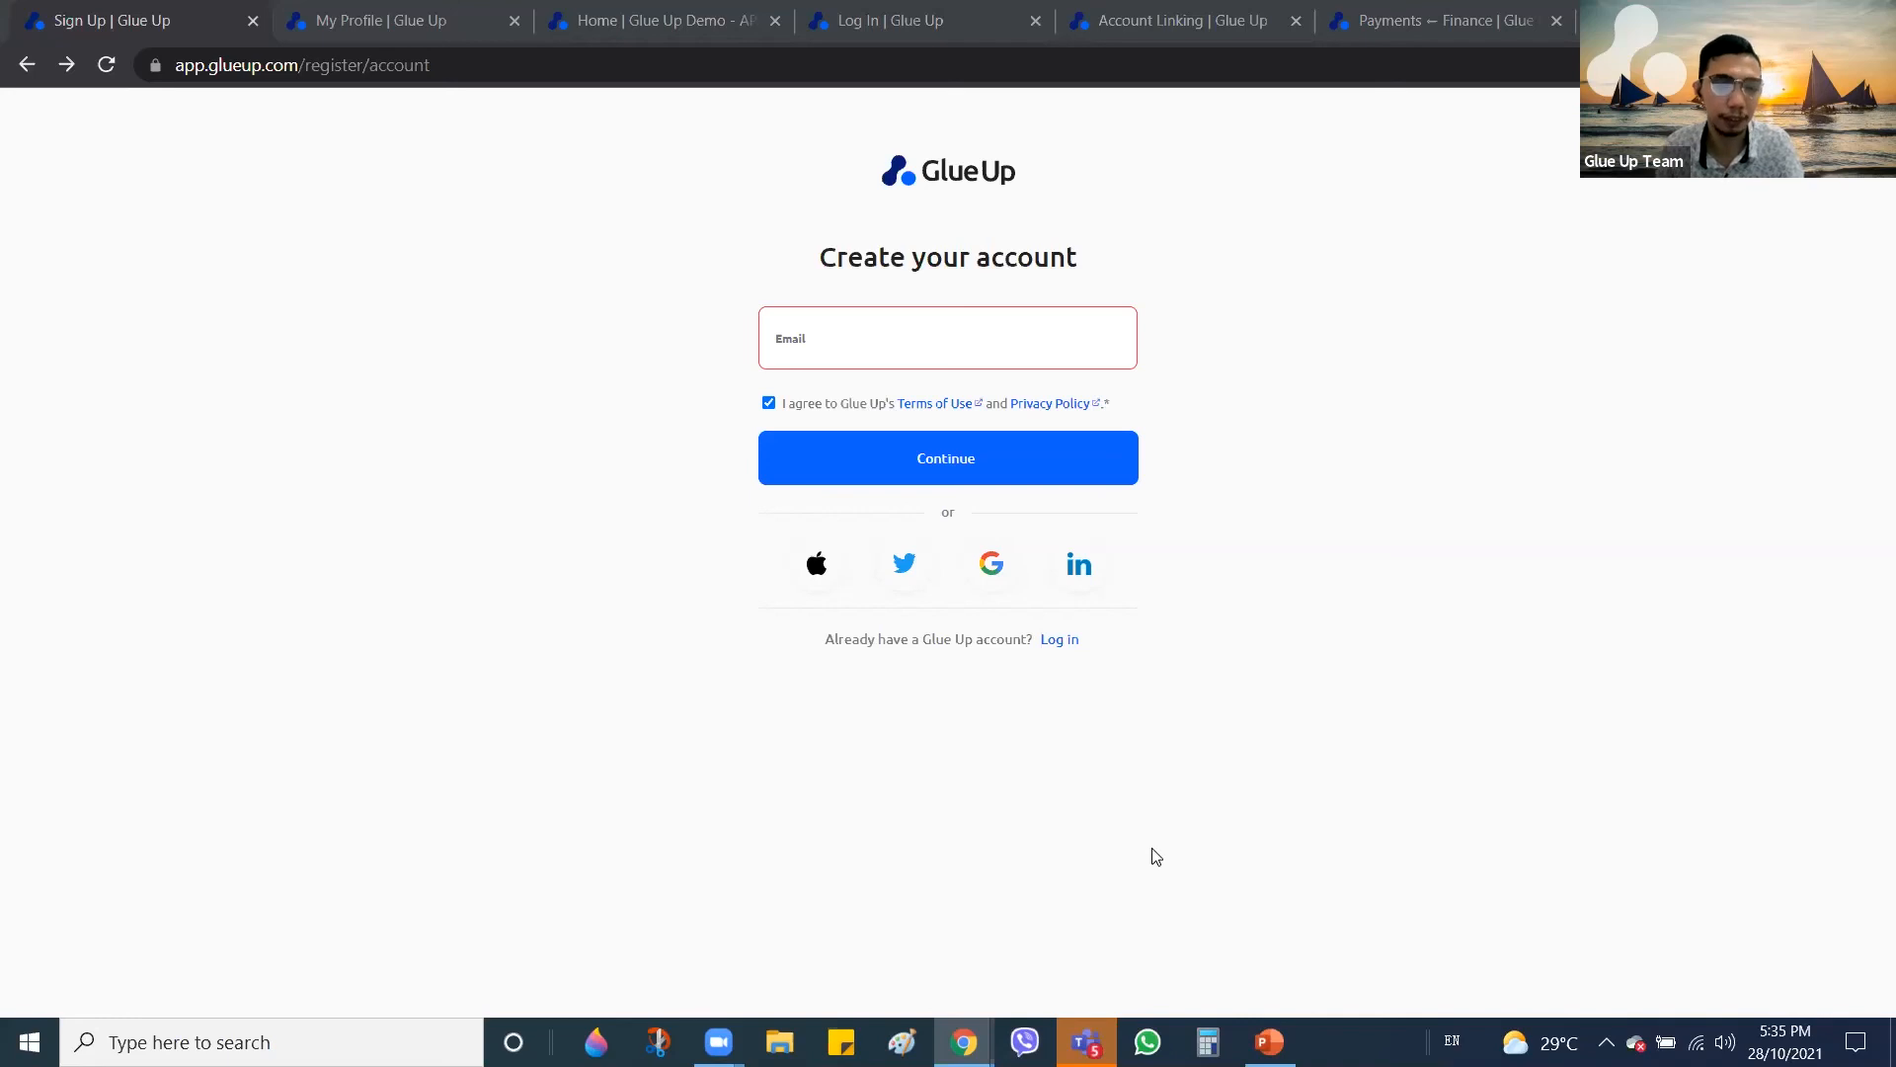
Bring PowerPoint forward and move from slide 8 to the closing 'Thank you!' slide 9
key(alt+Tab)
click(1305, 505)
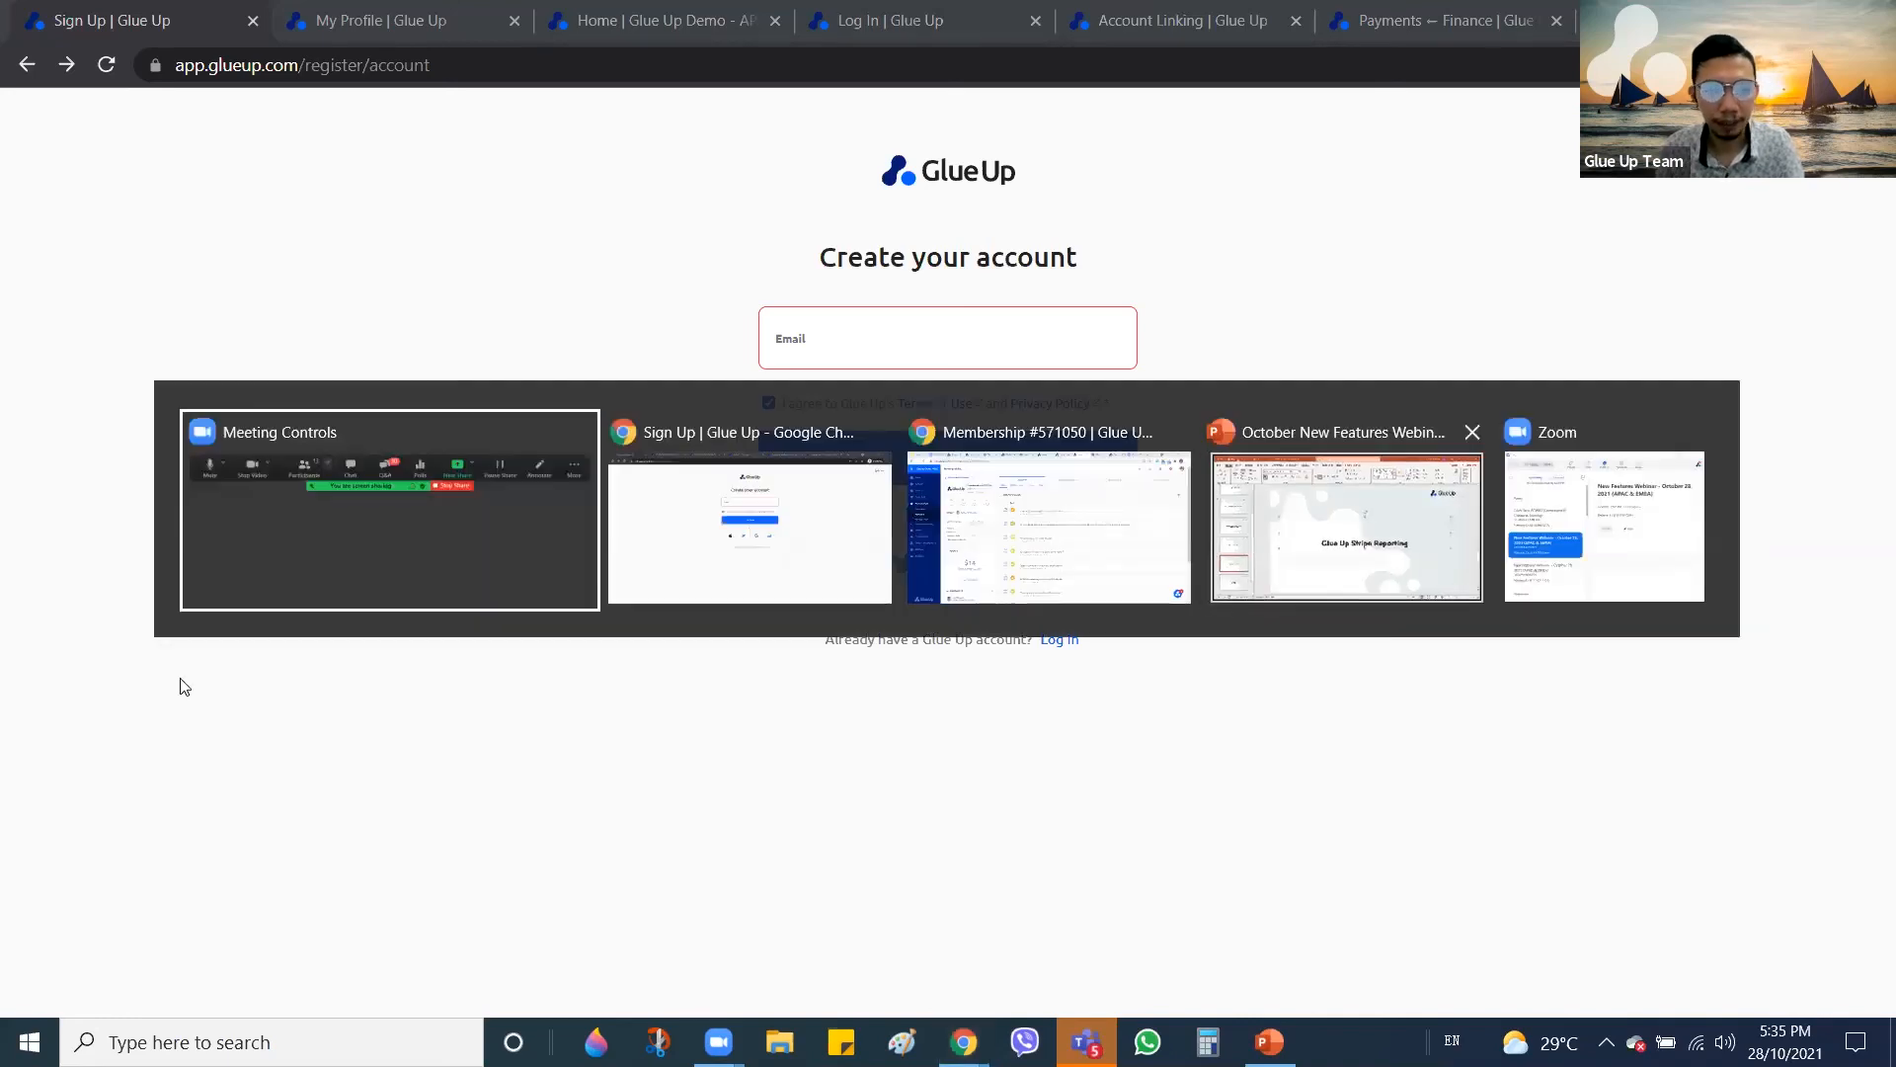
key(Escape)
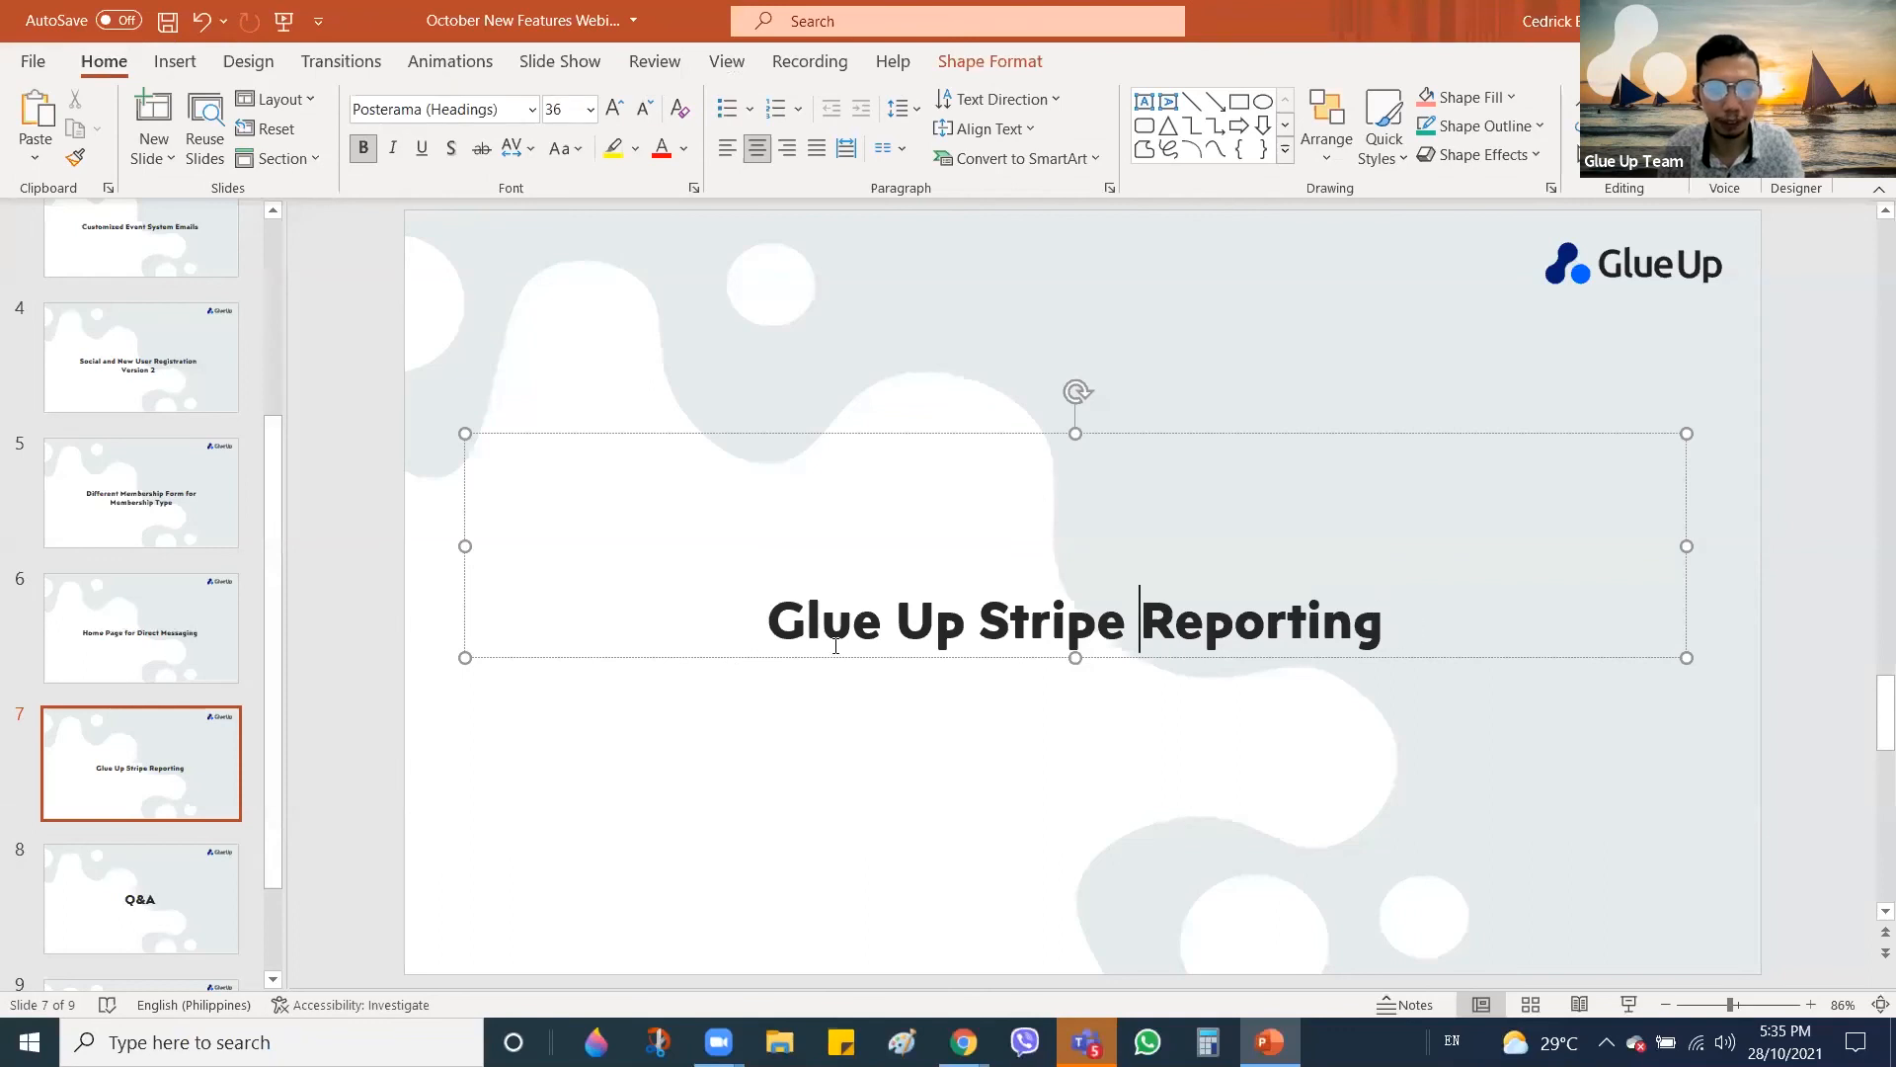
click(164, 896)
key(Down)
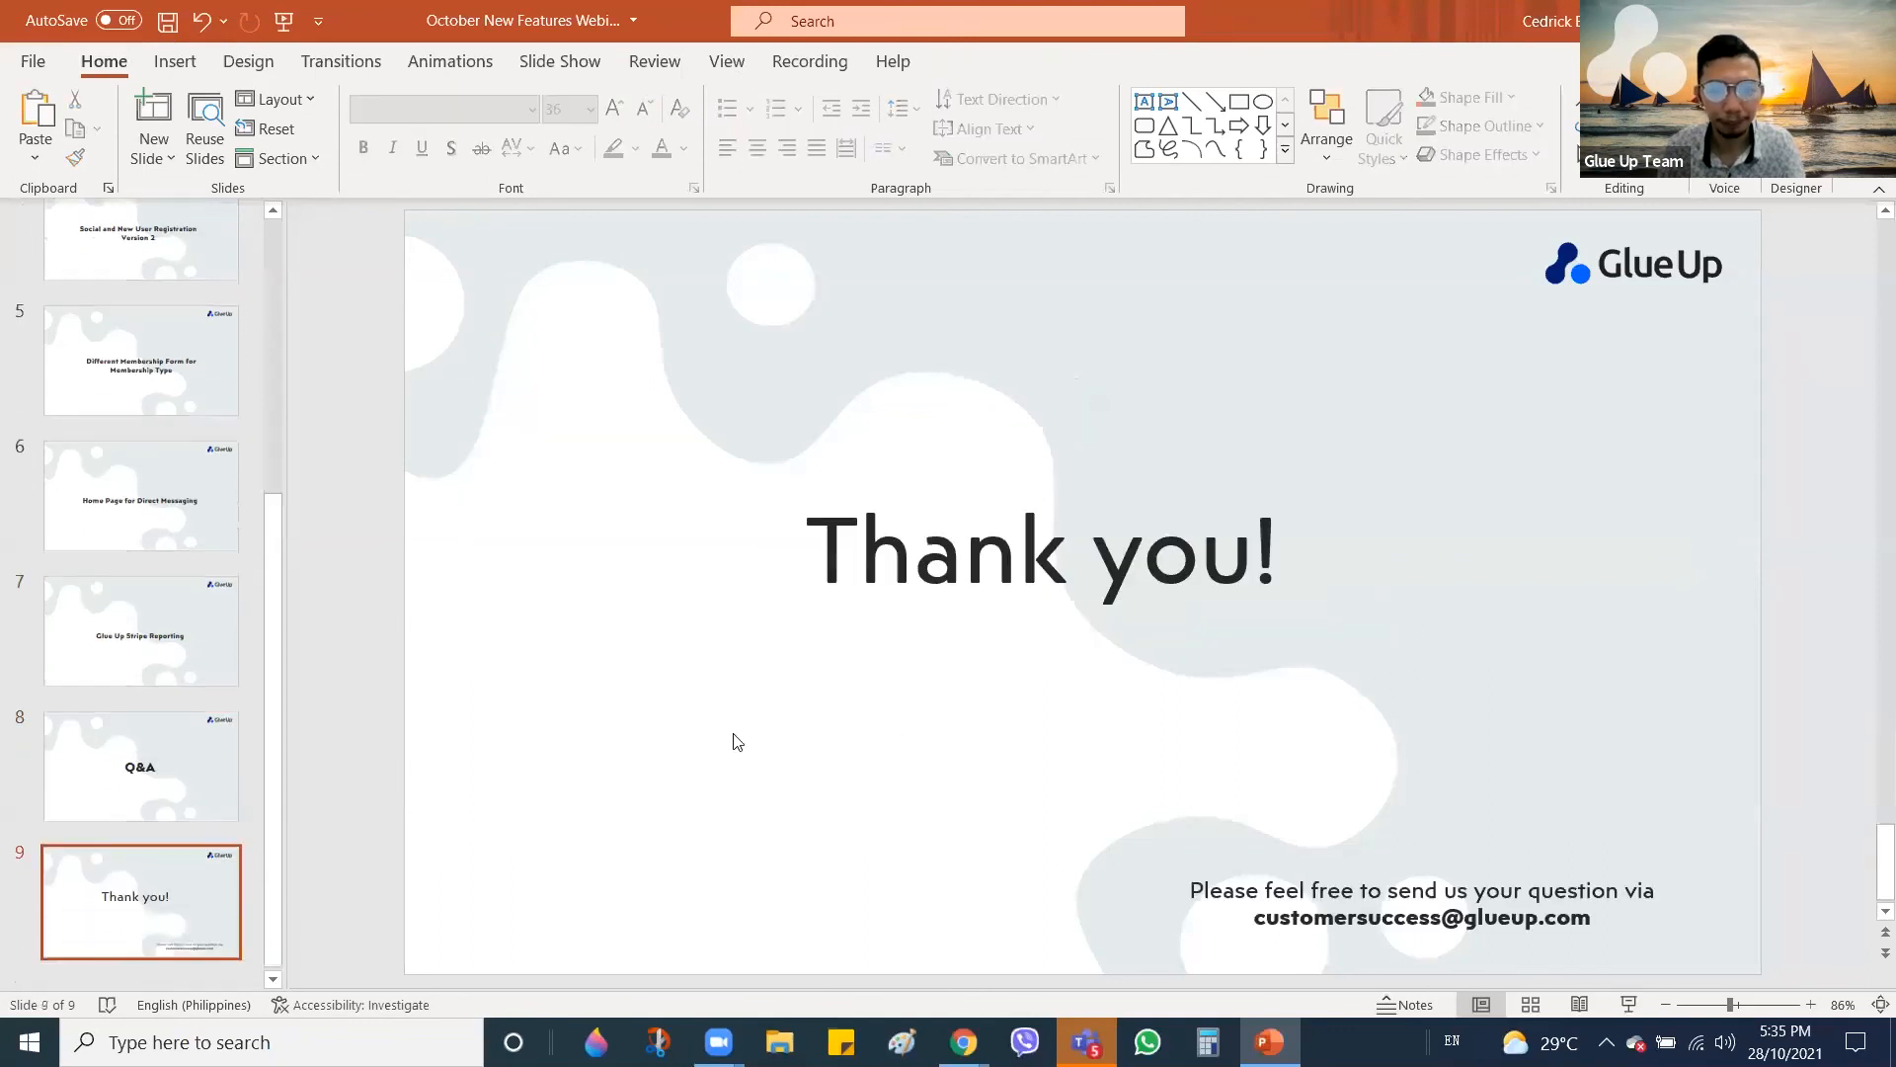